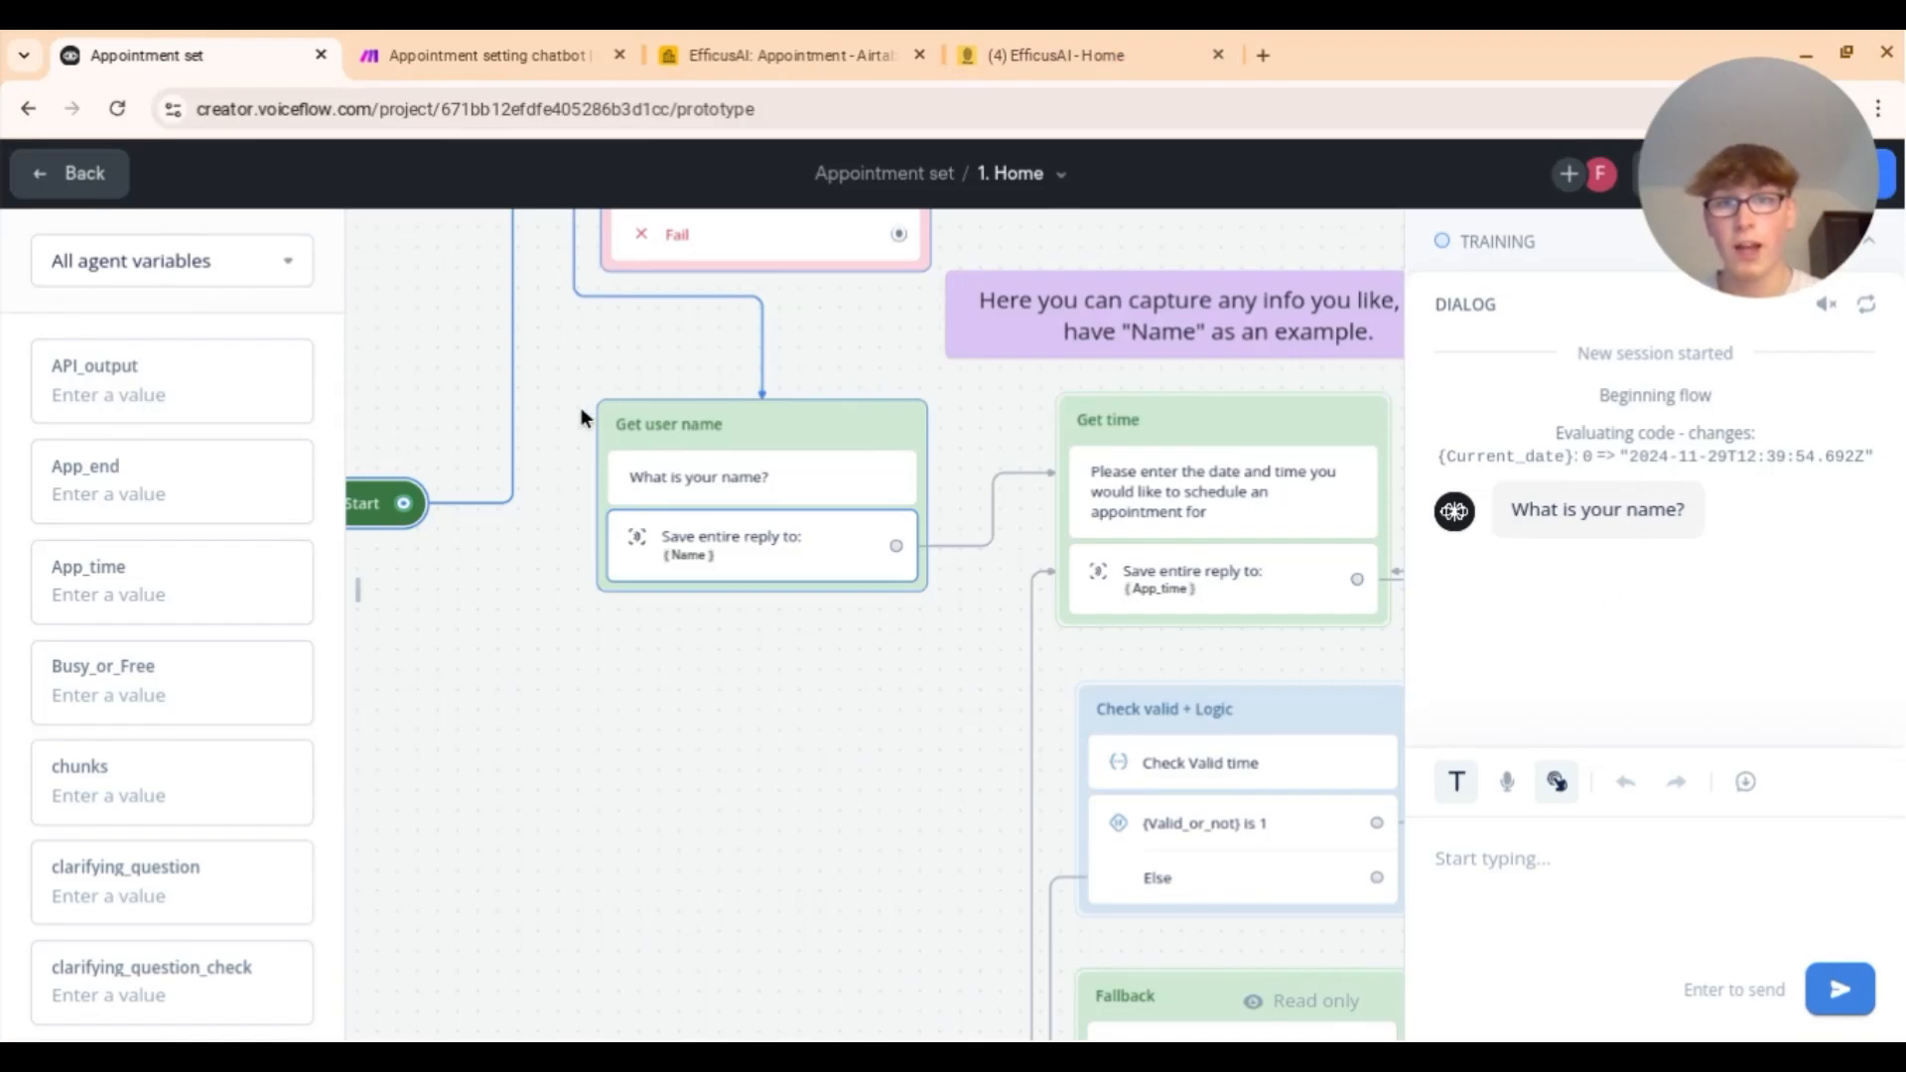
Step: Answer the bot's name question with the test user's full name
click(1451, 857)
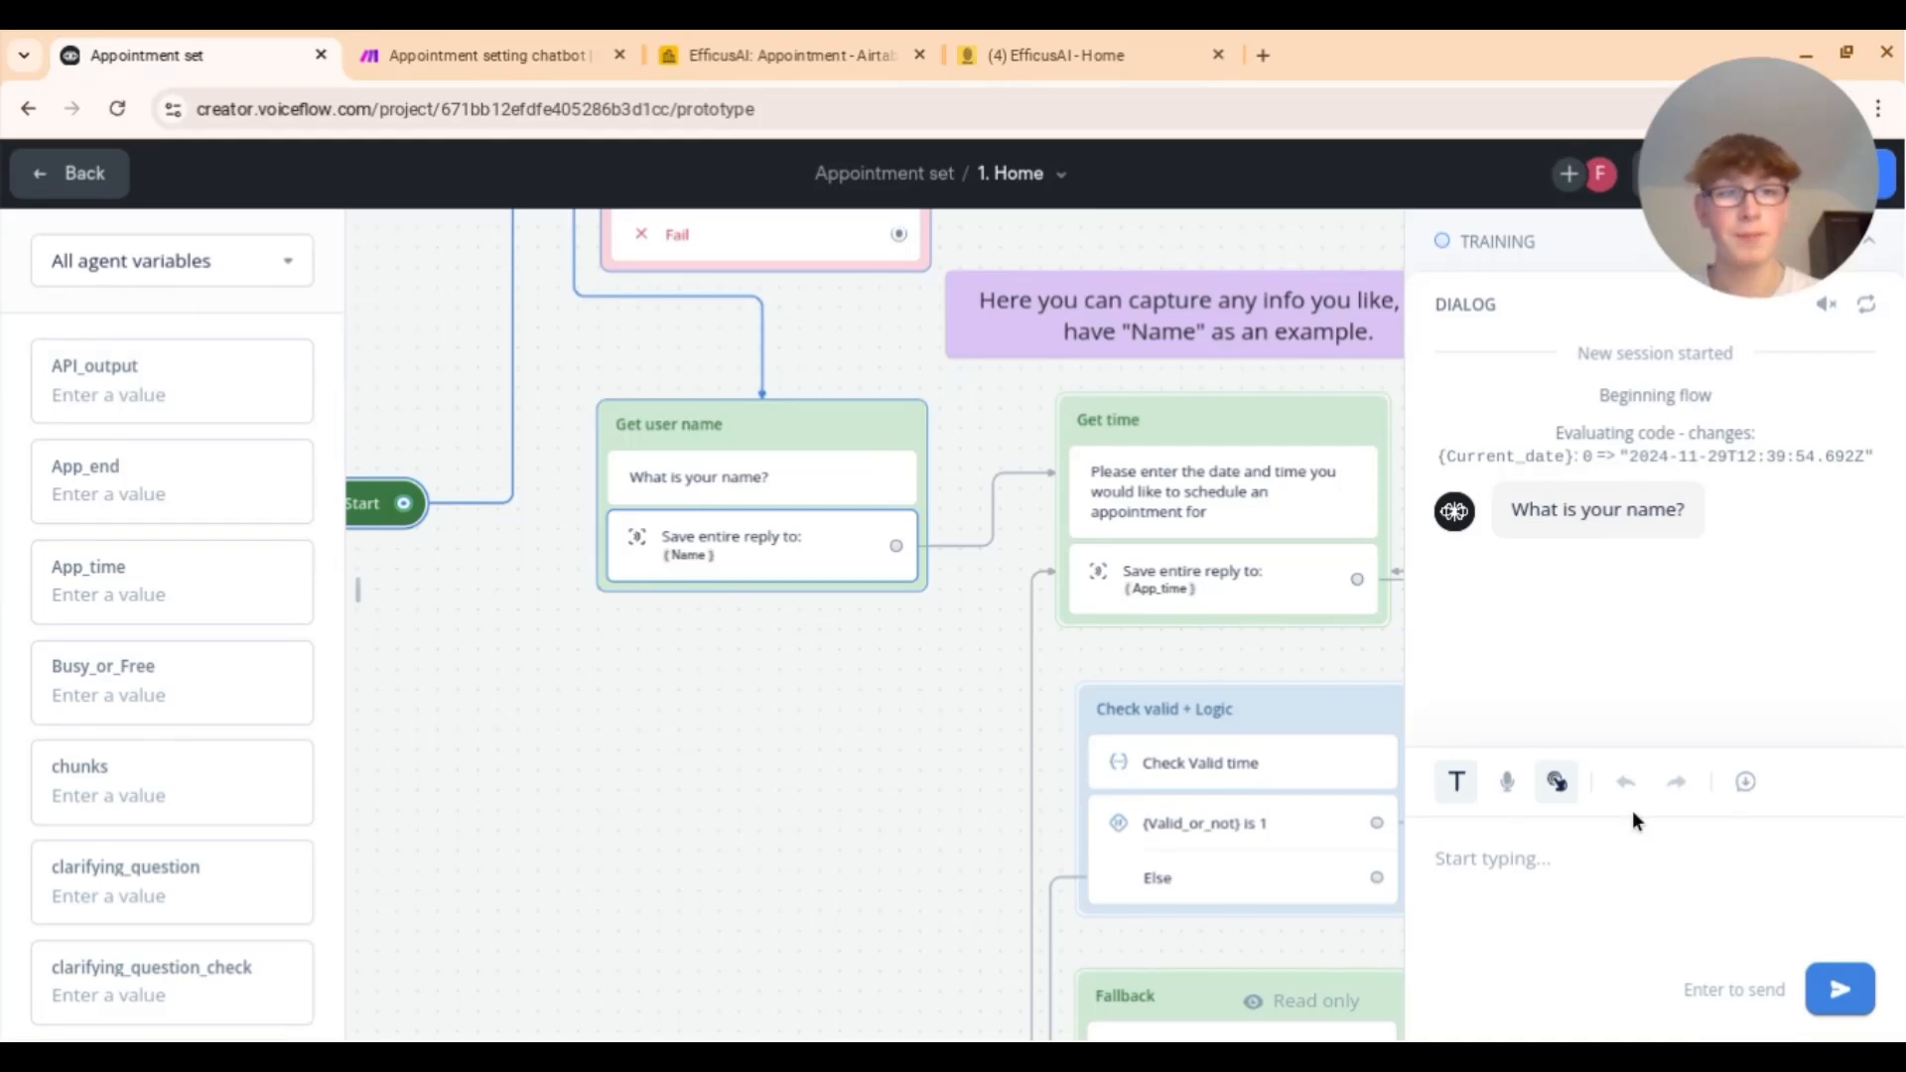
key(Return)
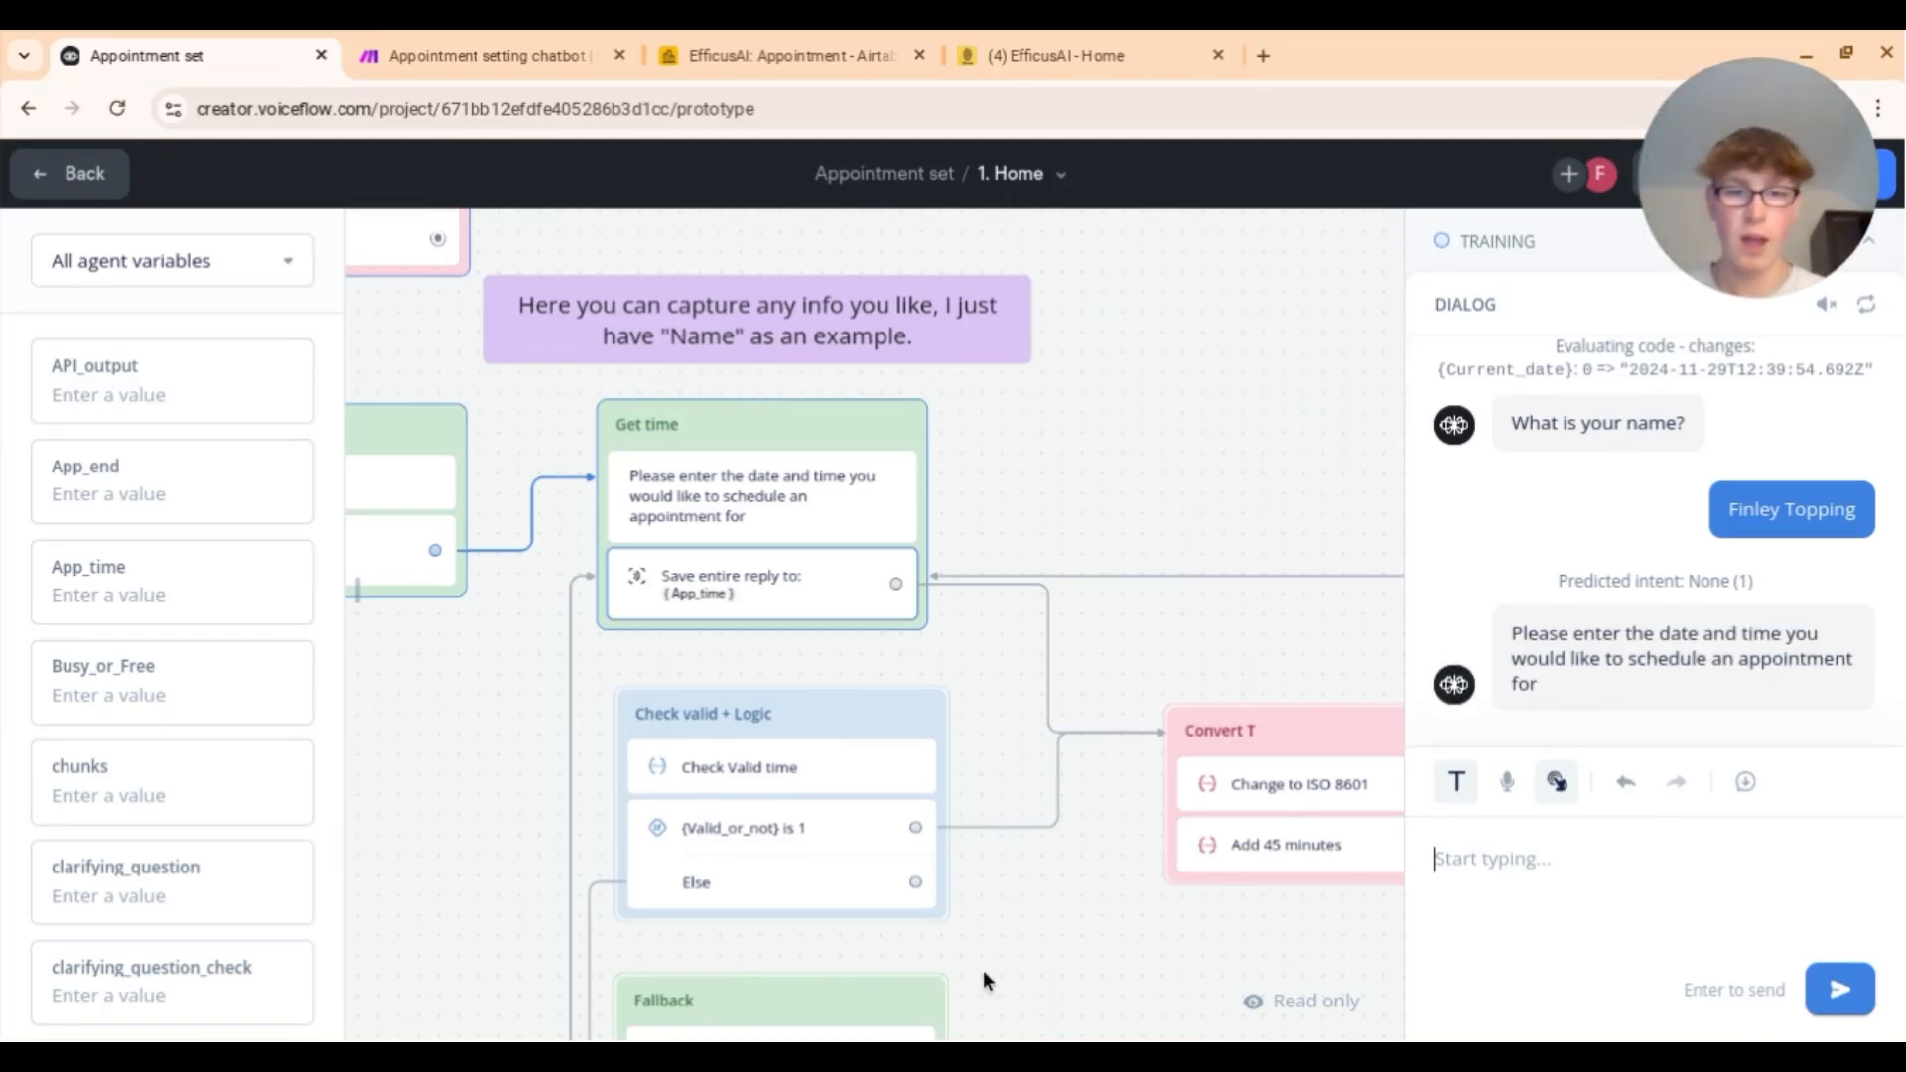
Step: Check Google Calendar for 29 November, then return to the test chat
click(706, 1055)
click(764, 995)
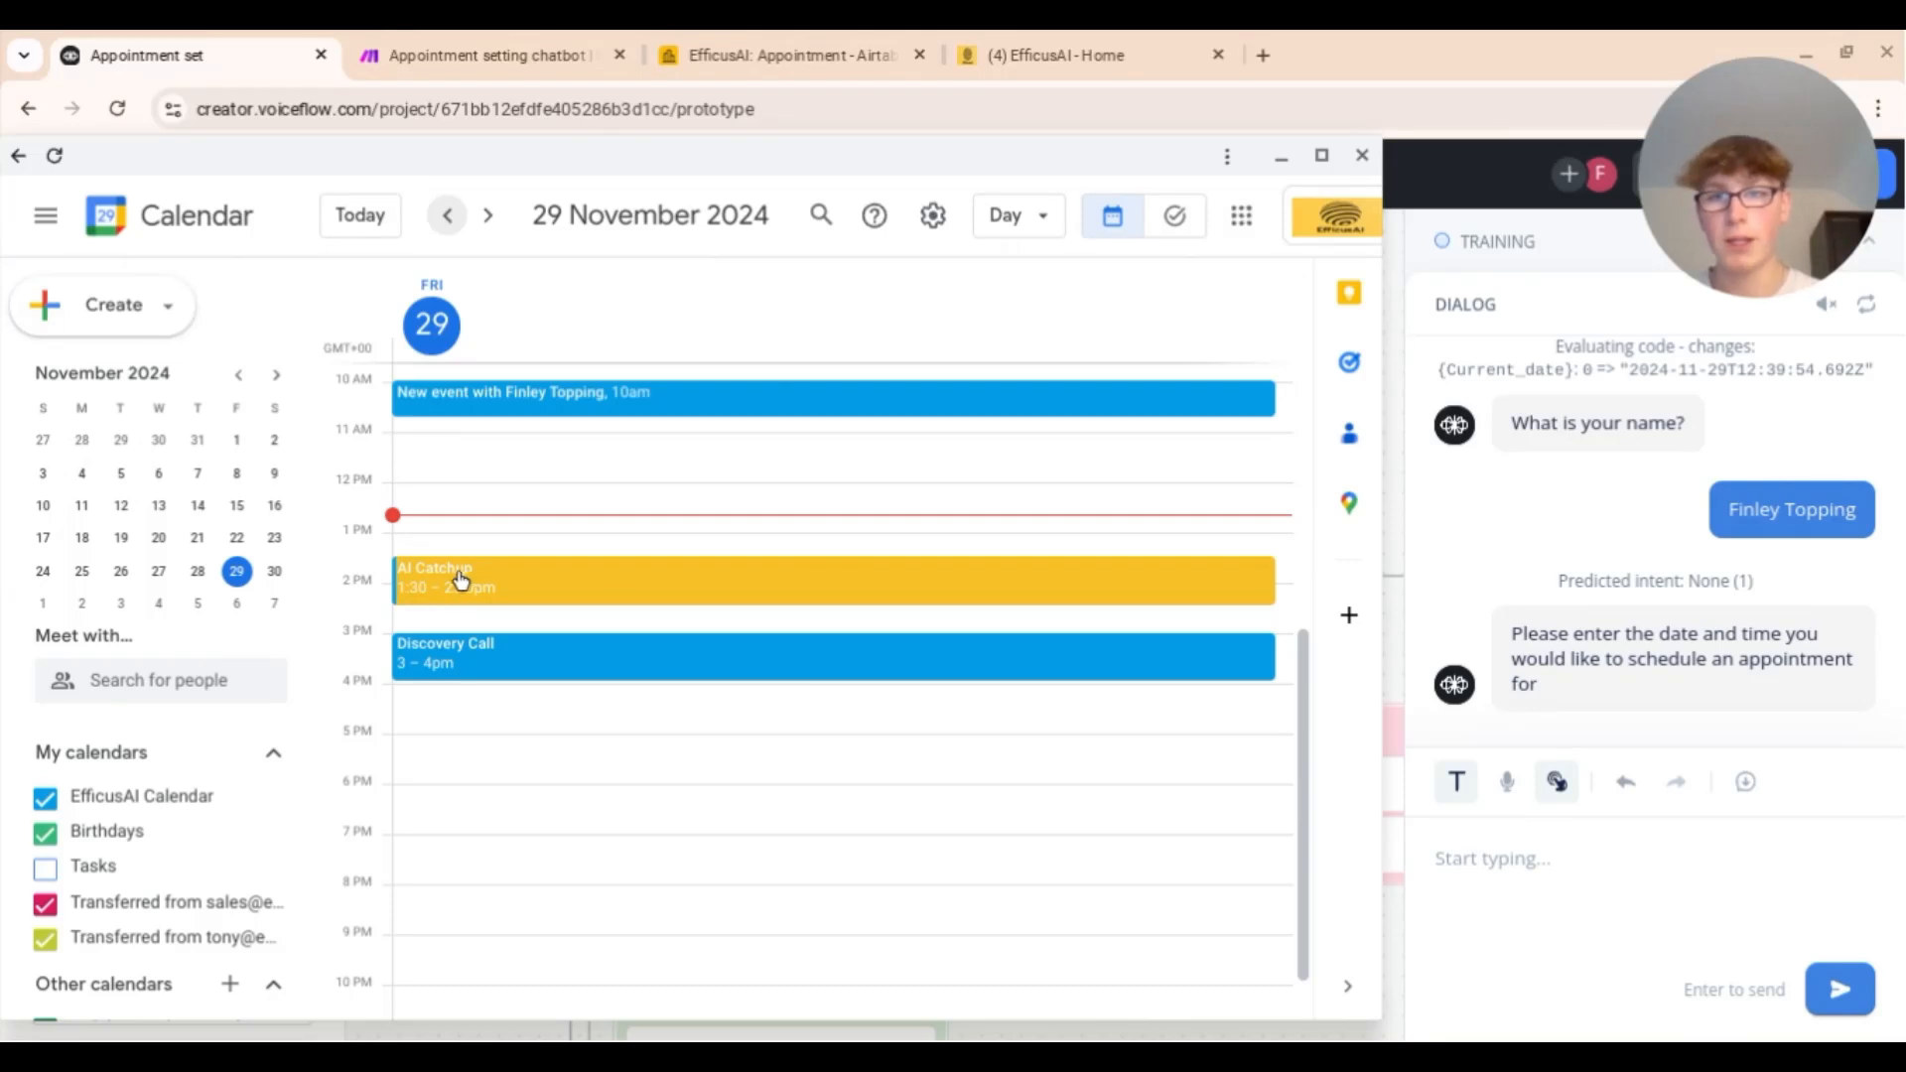
click(1281, 156)
Step: Request an appointment for '29th November at 3pm' and accept the email confirmation
click(1535, 874)
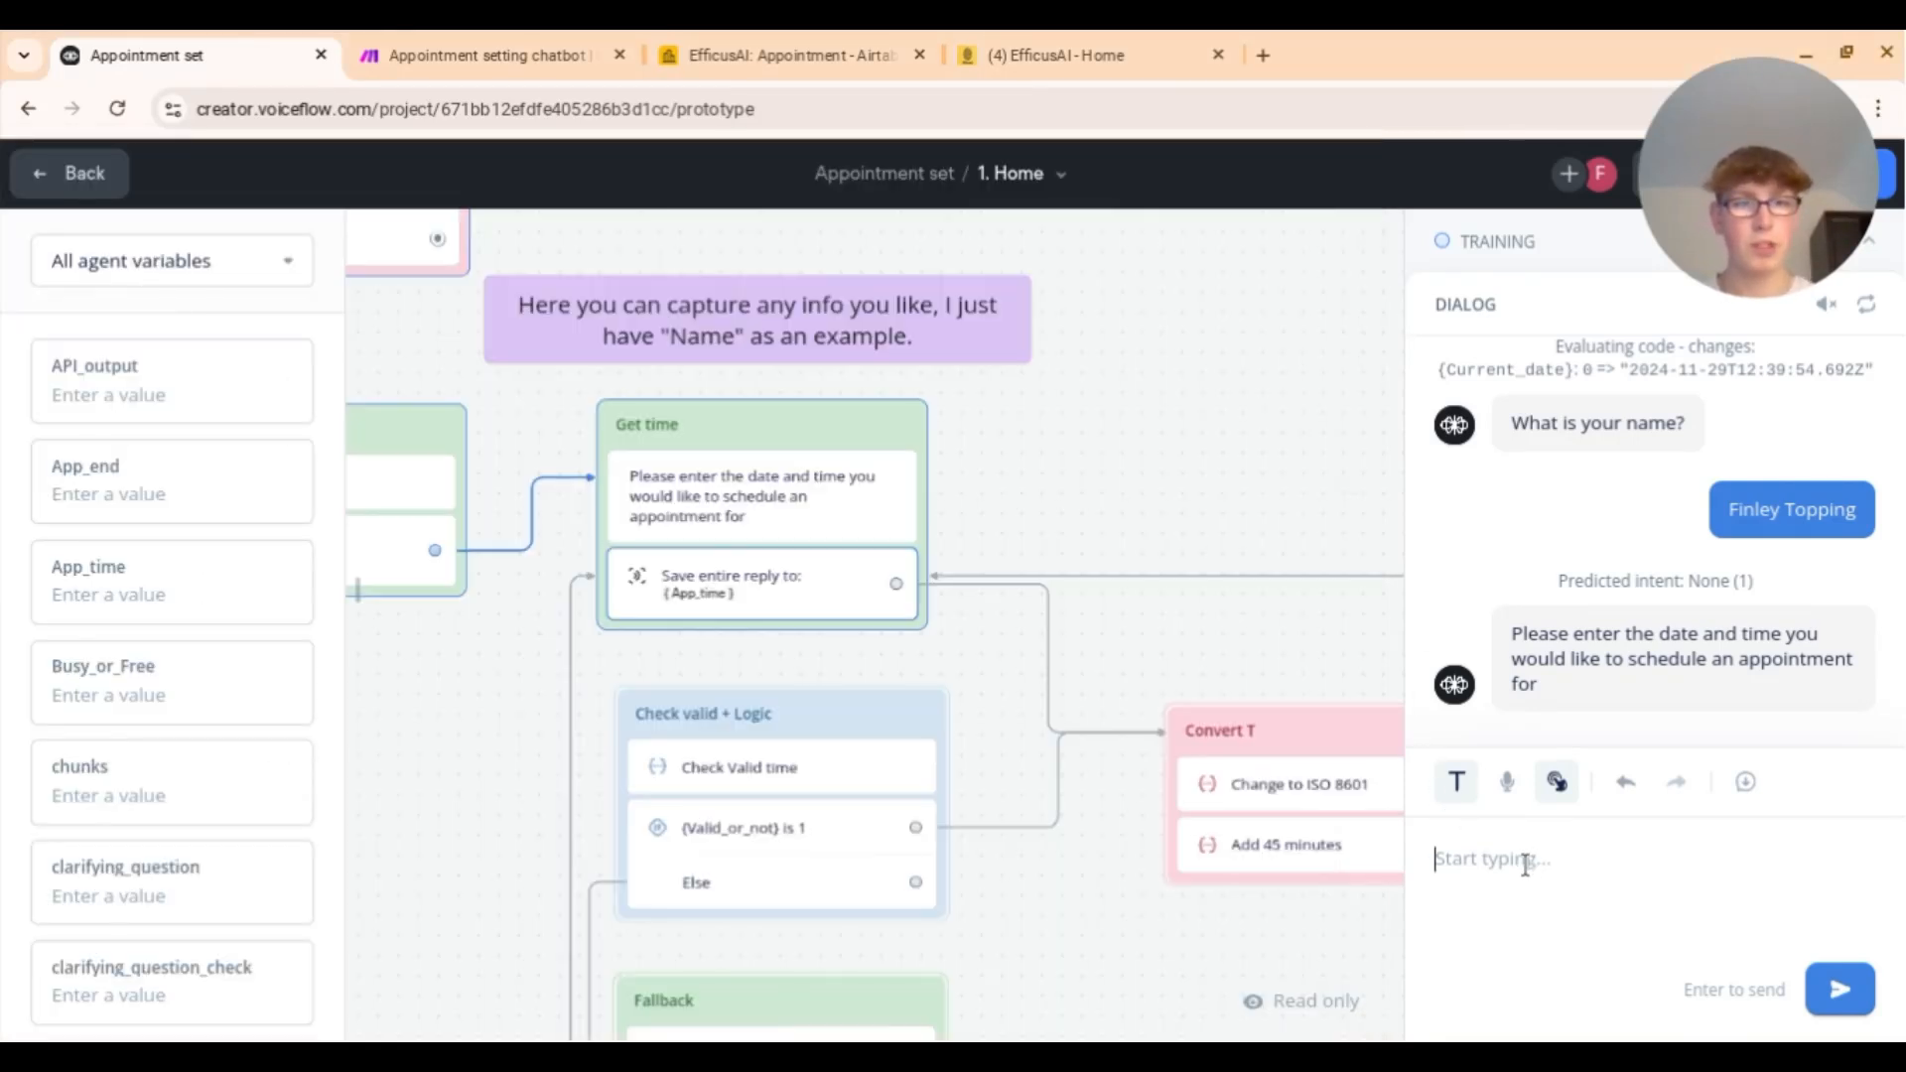
text(29th Novem)
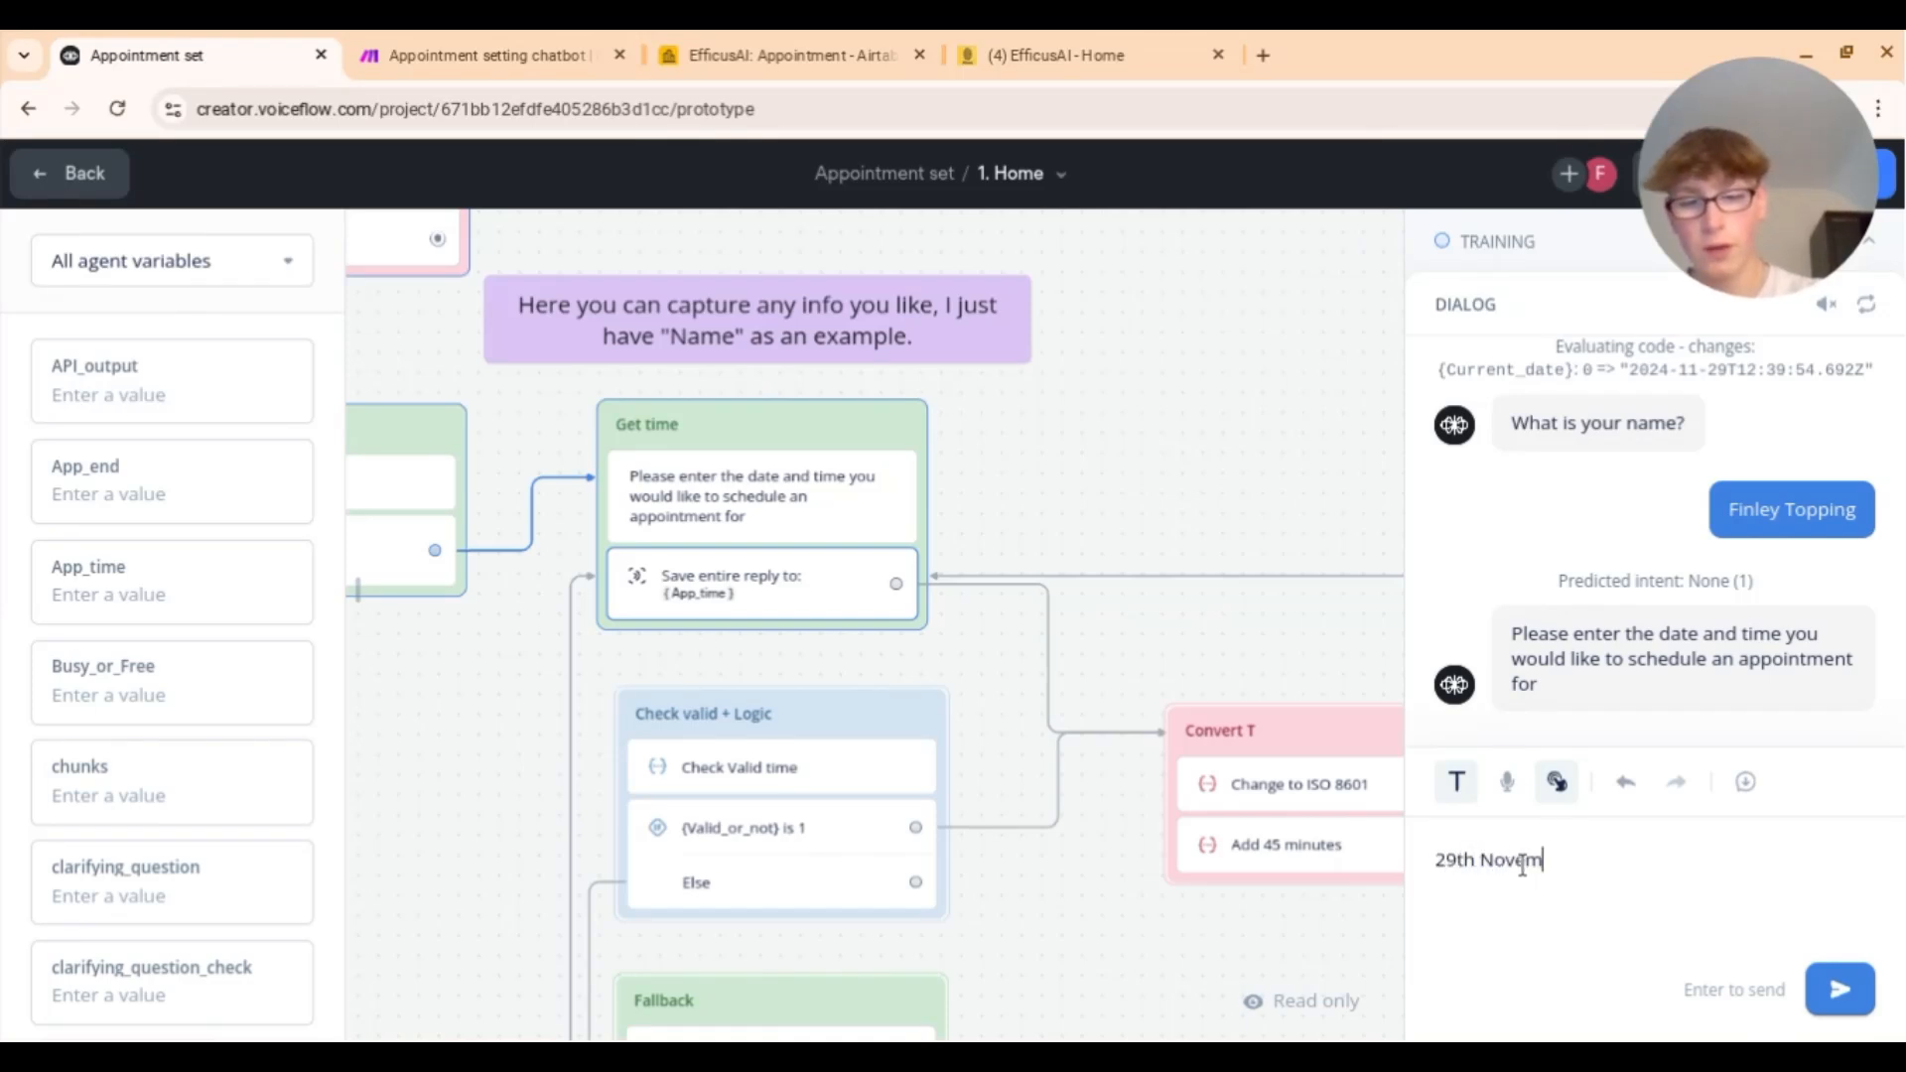
text(ber at 3pm)
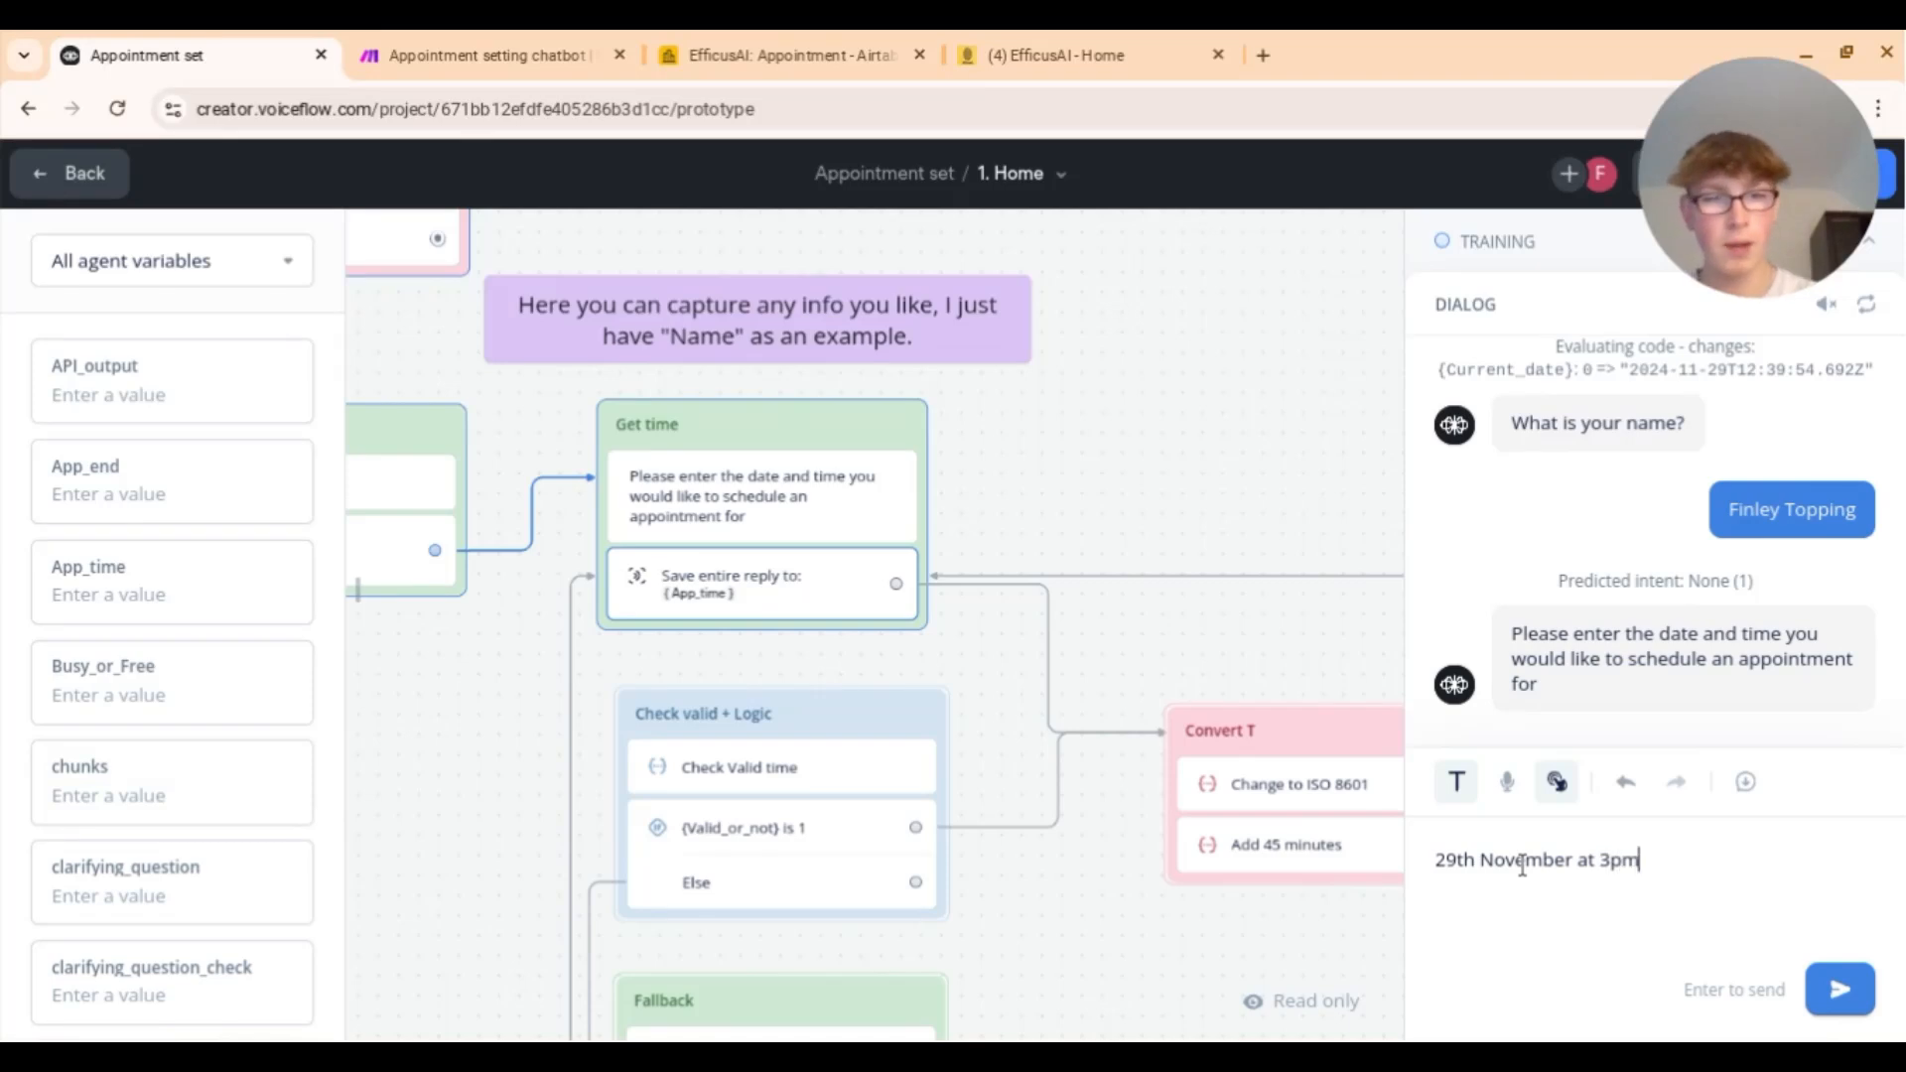
key(Return)
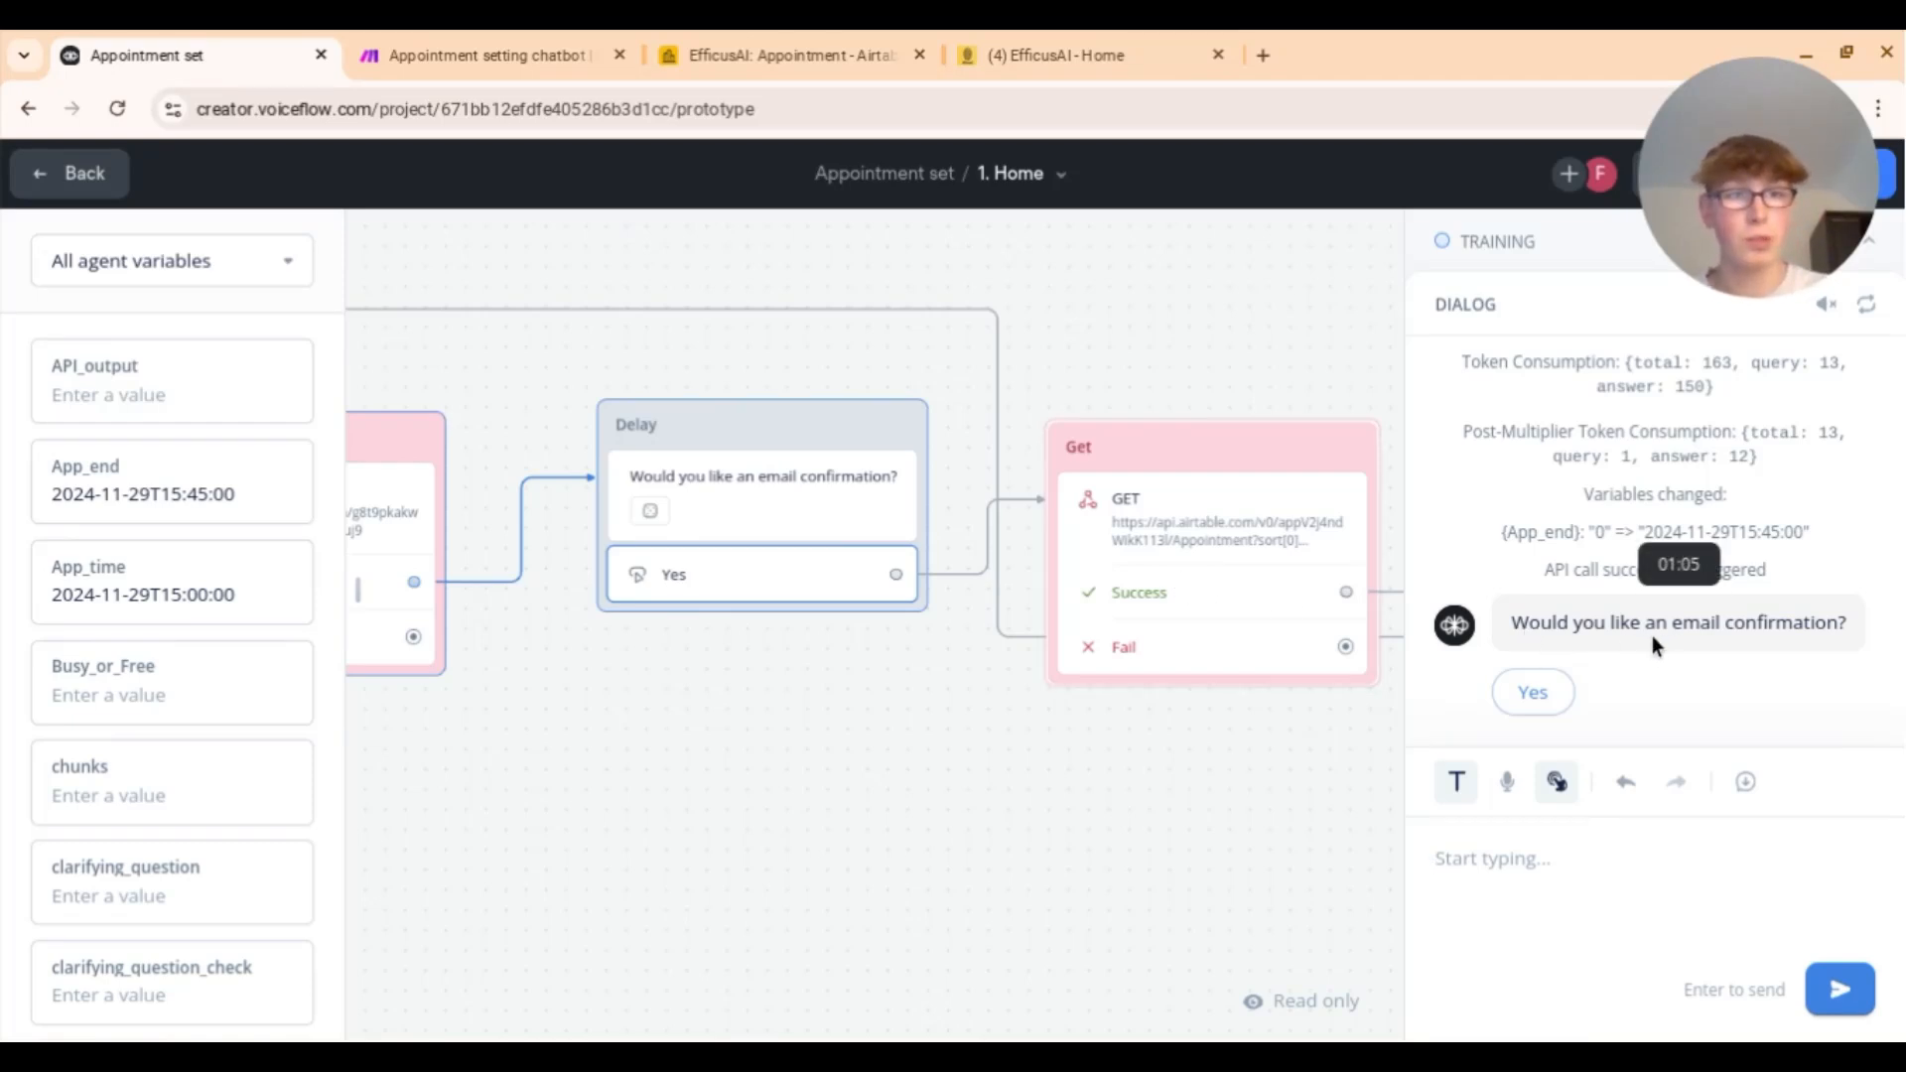
click(1533, 692)
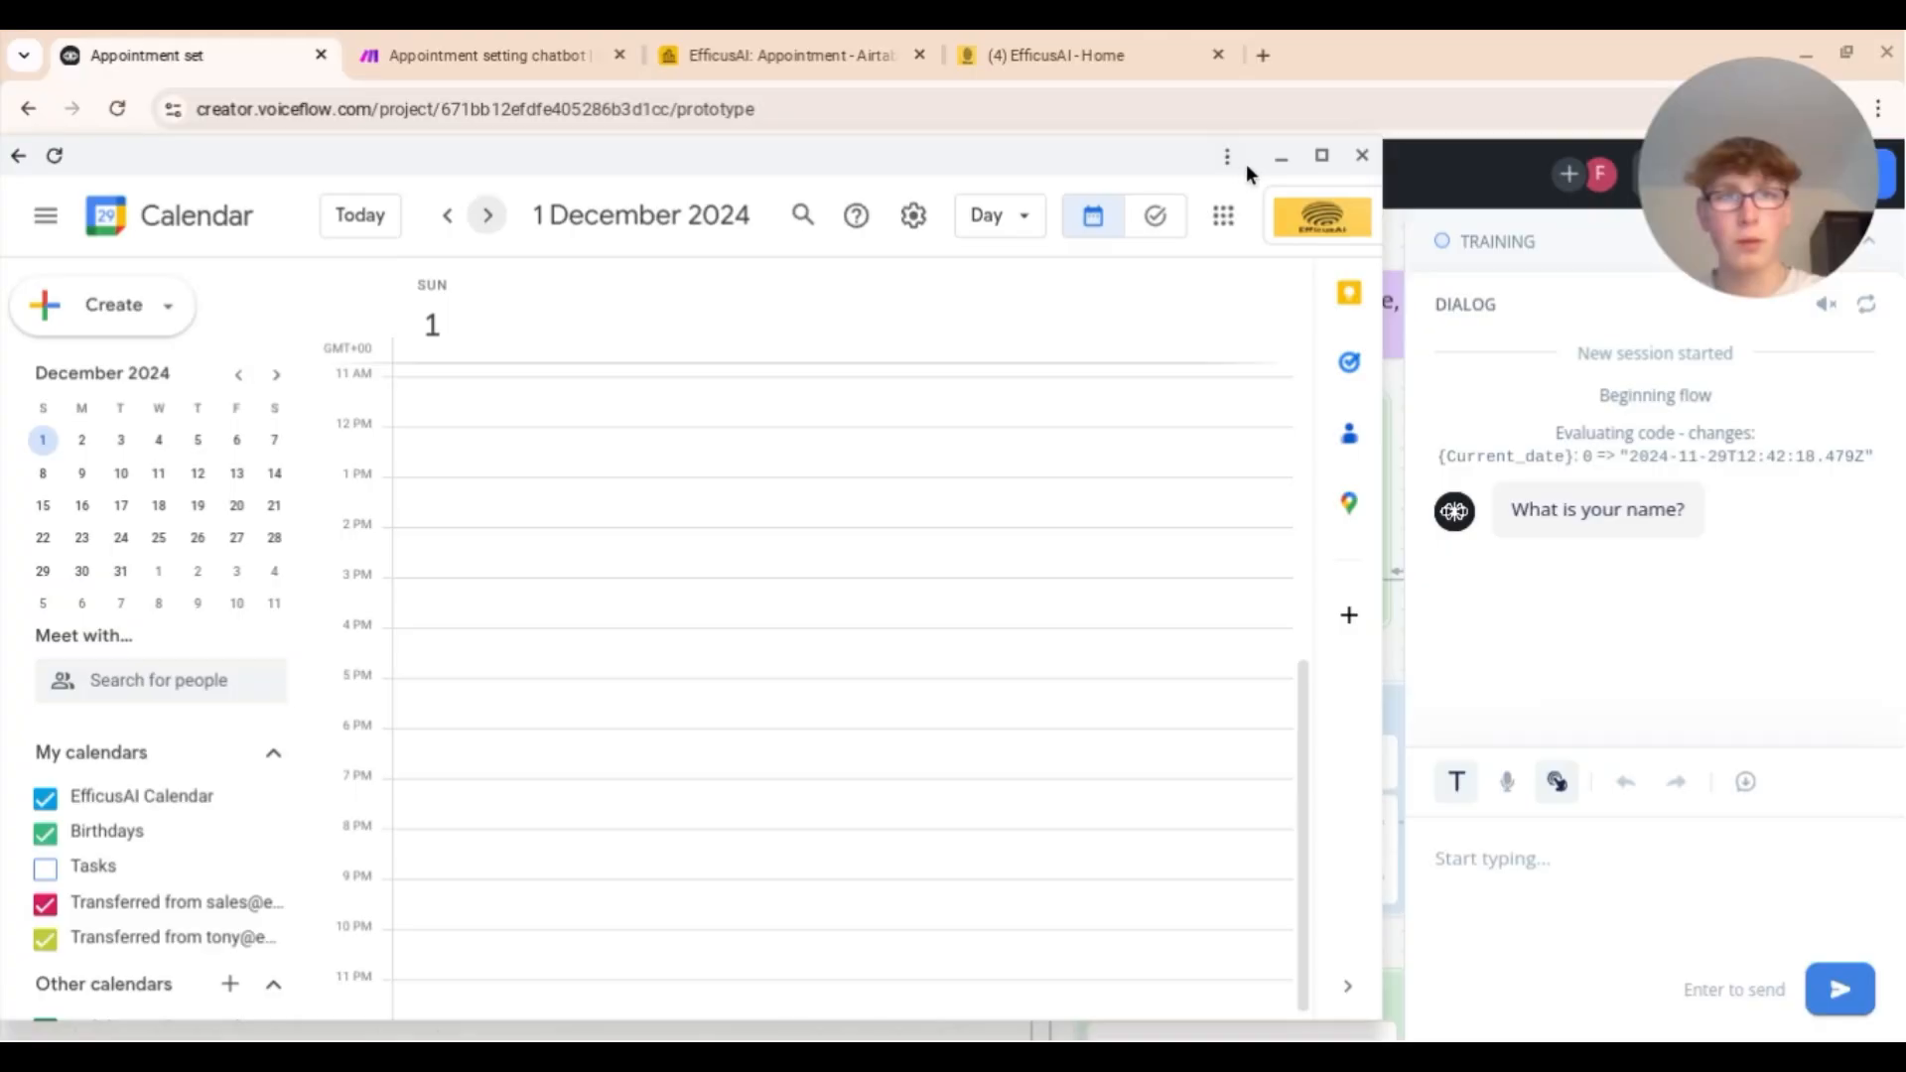
Step: Return to the restarted test and give the bot the test user's full name
click(1271, 159)
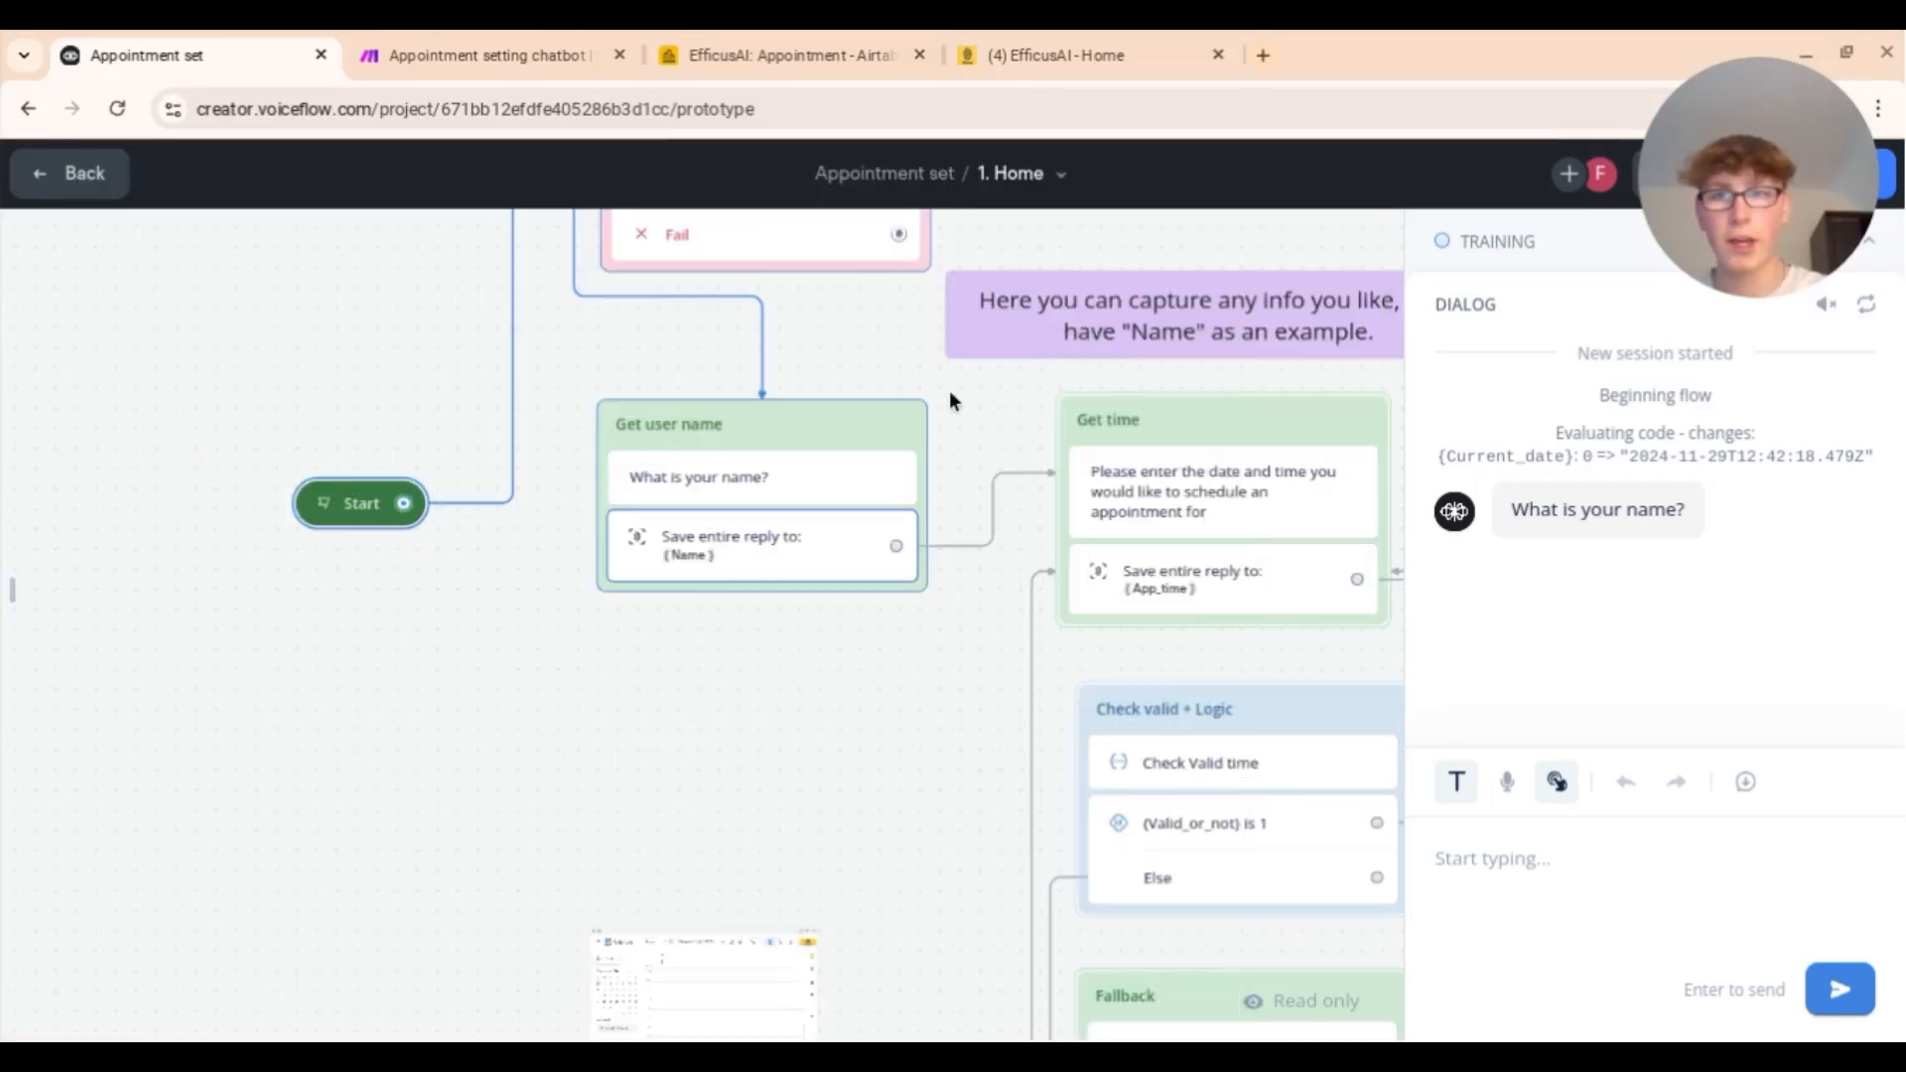
click(1563, 822)
key(Return)
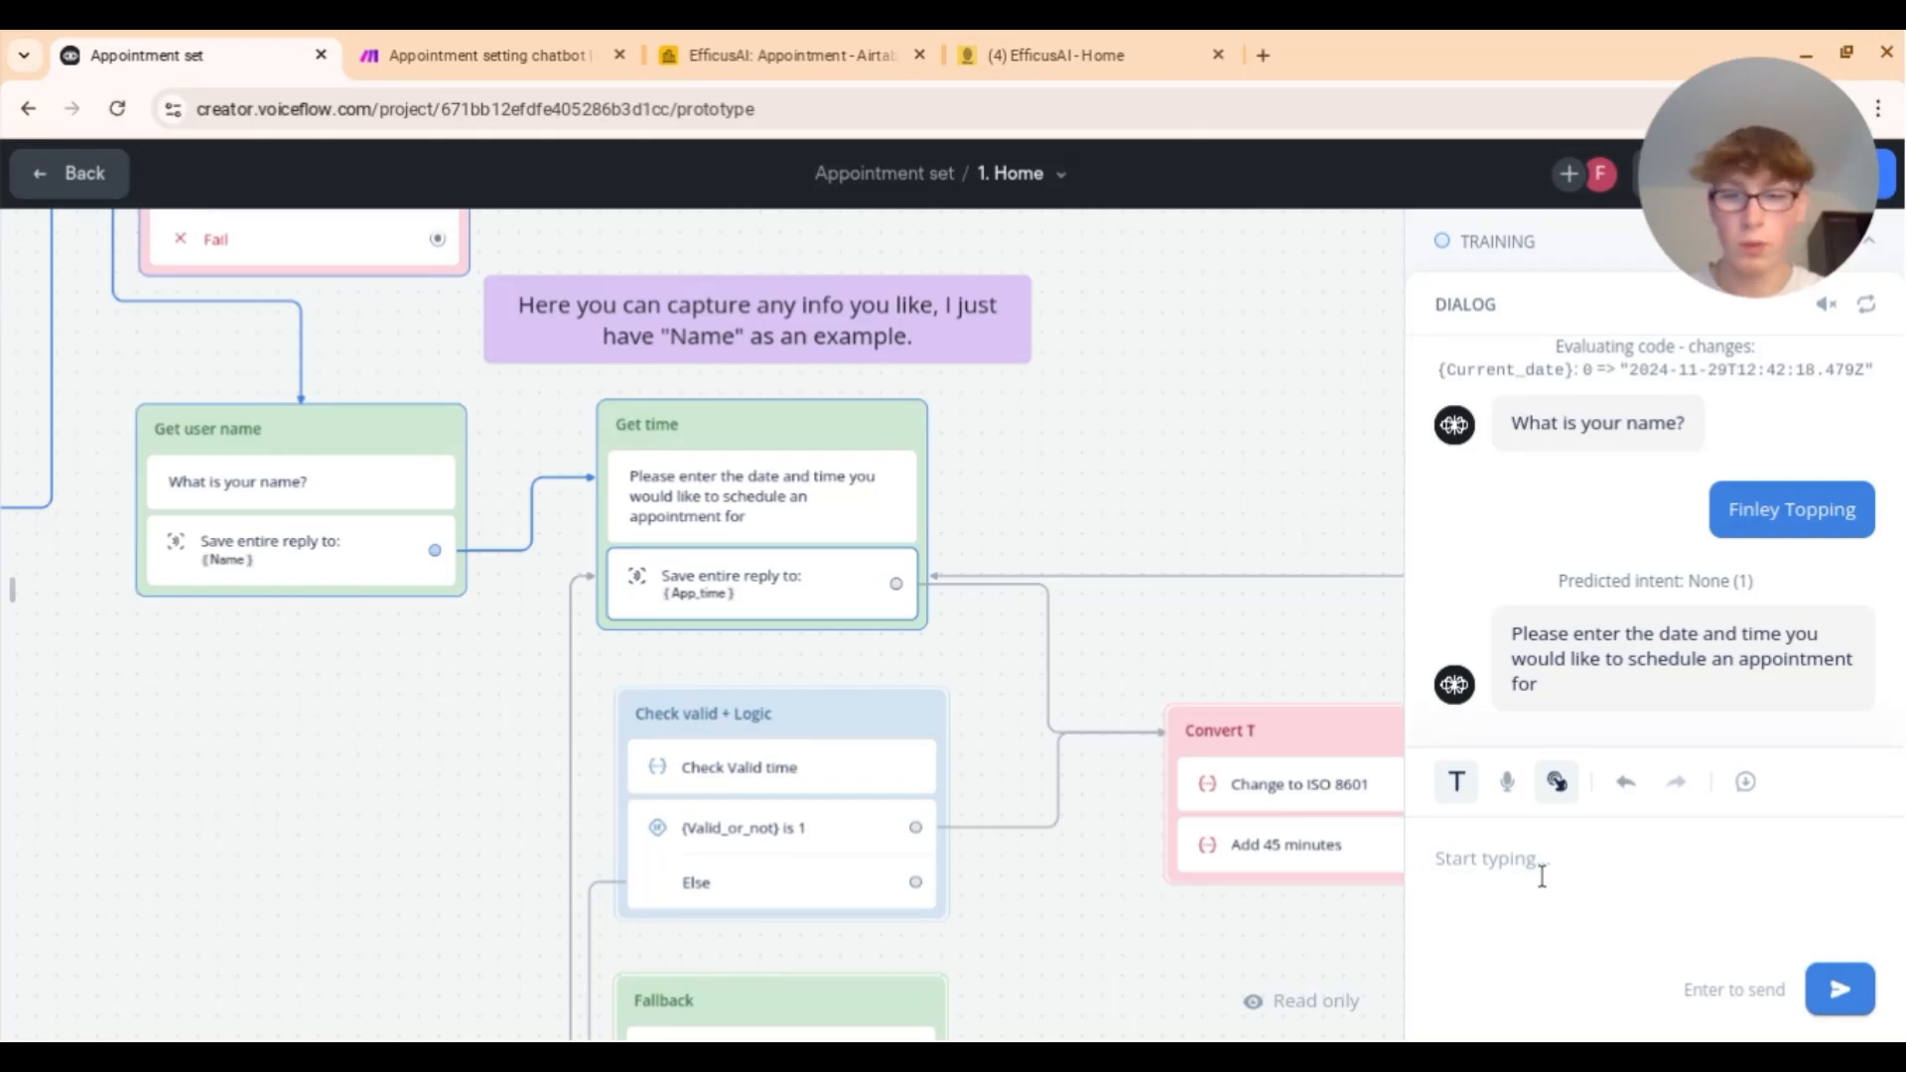
Step: Request '1st December at 4pm' and accept the email confirmation
text(1)
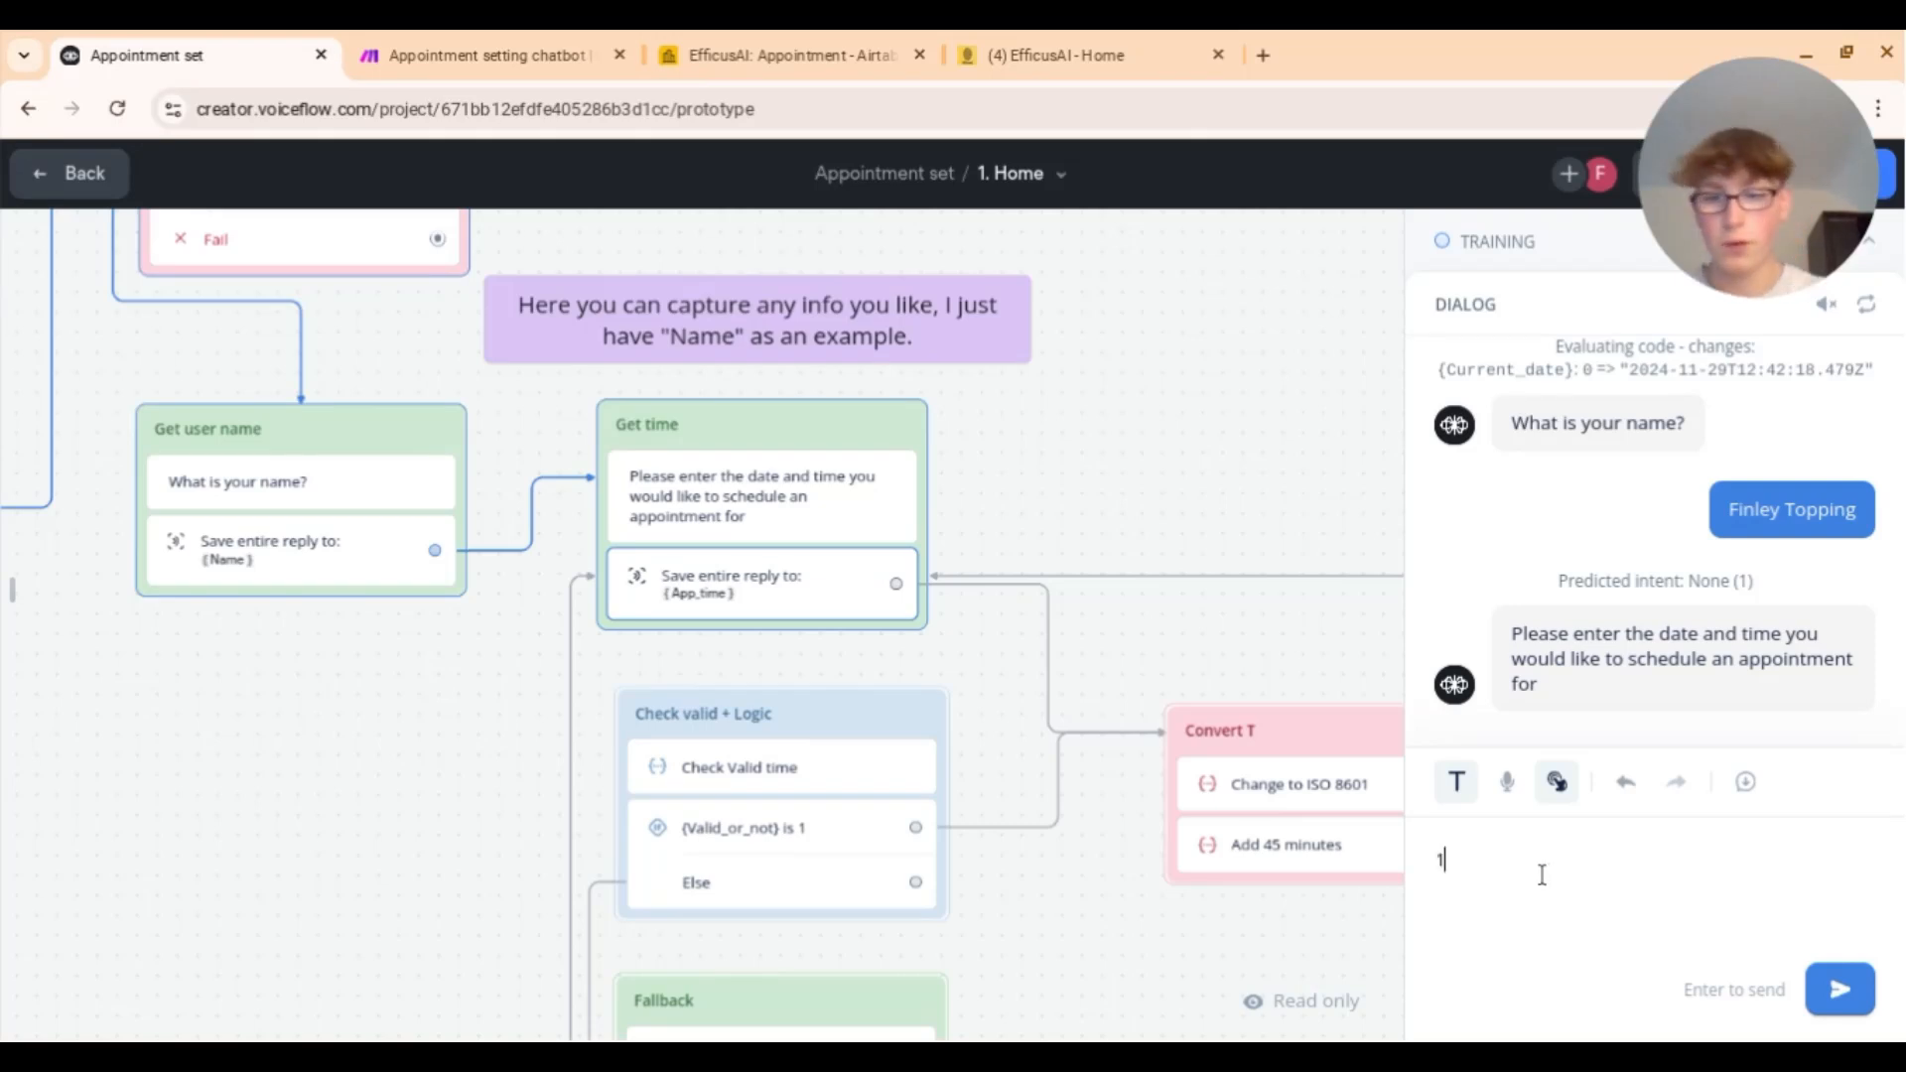
text(st Decemb)
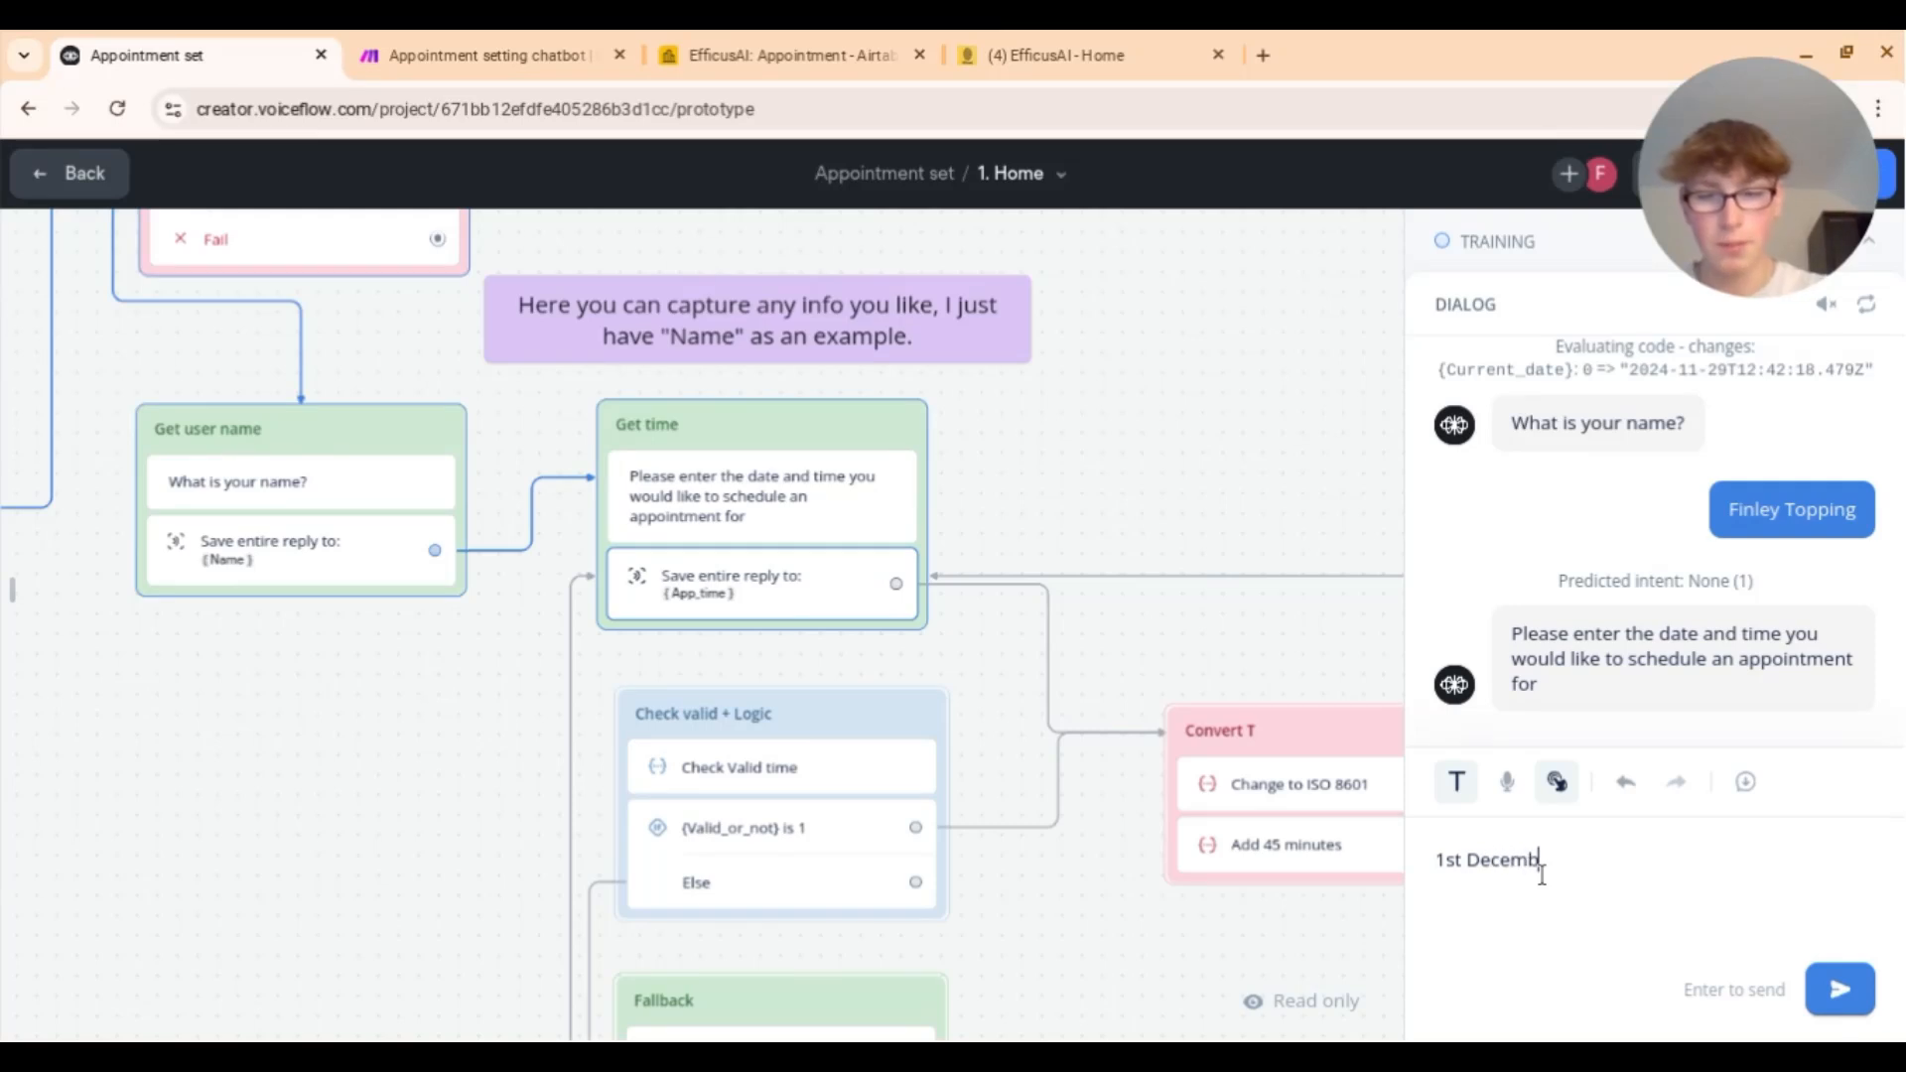
text(er at 2)
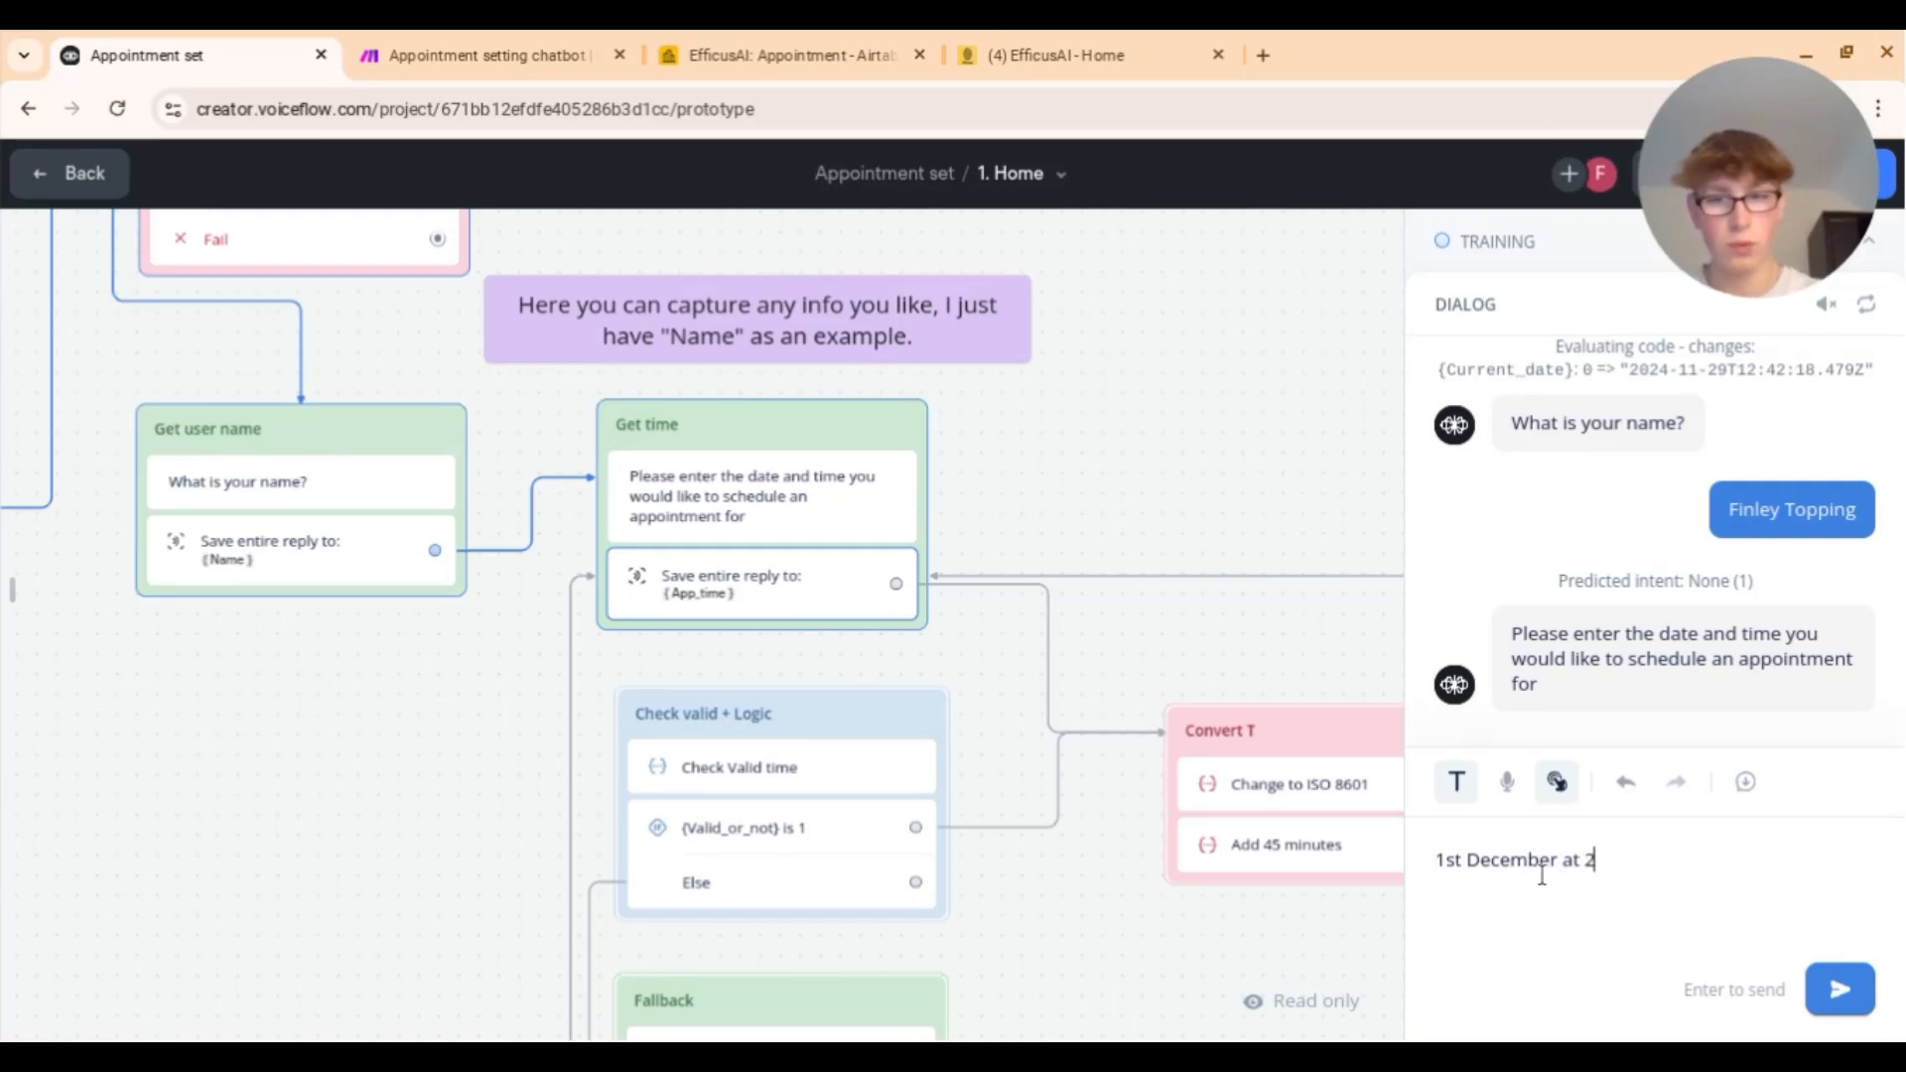
key(BackSpace)
text(4pm)
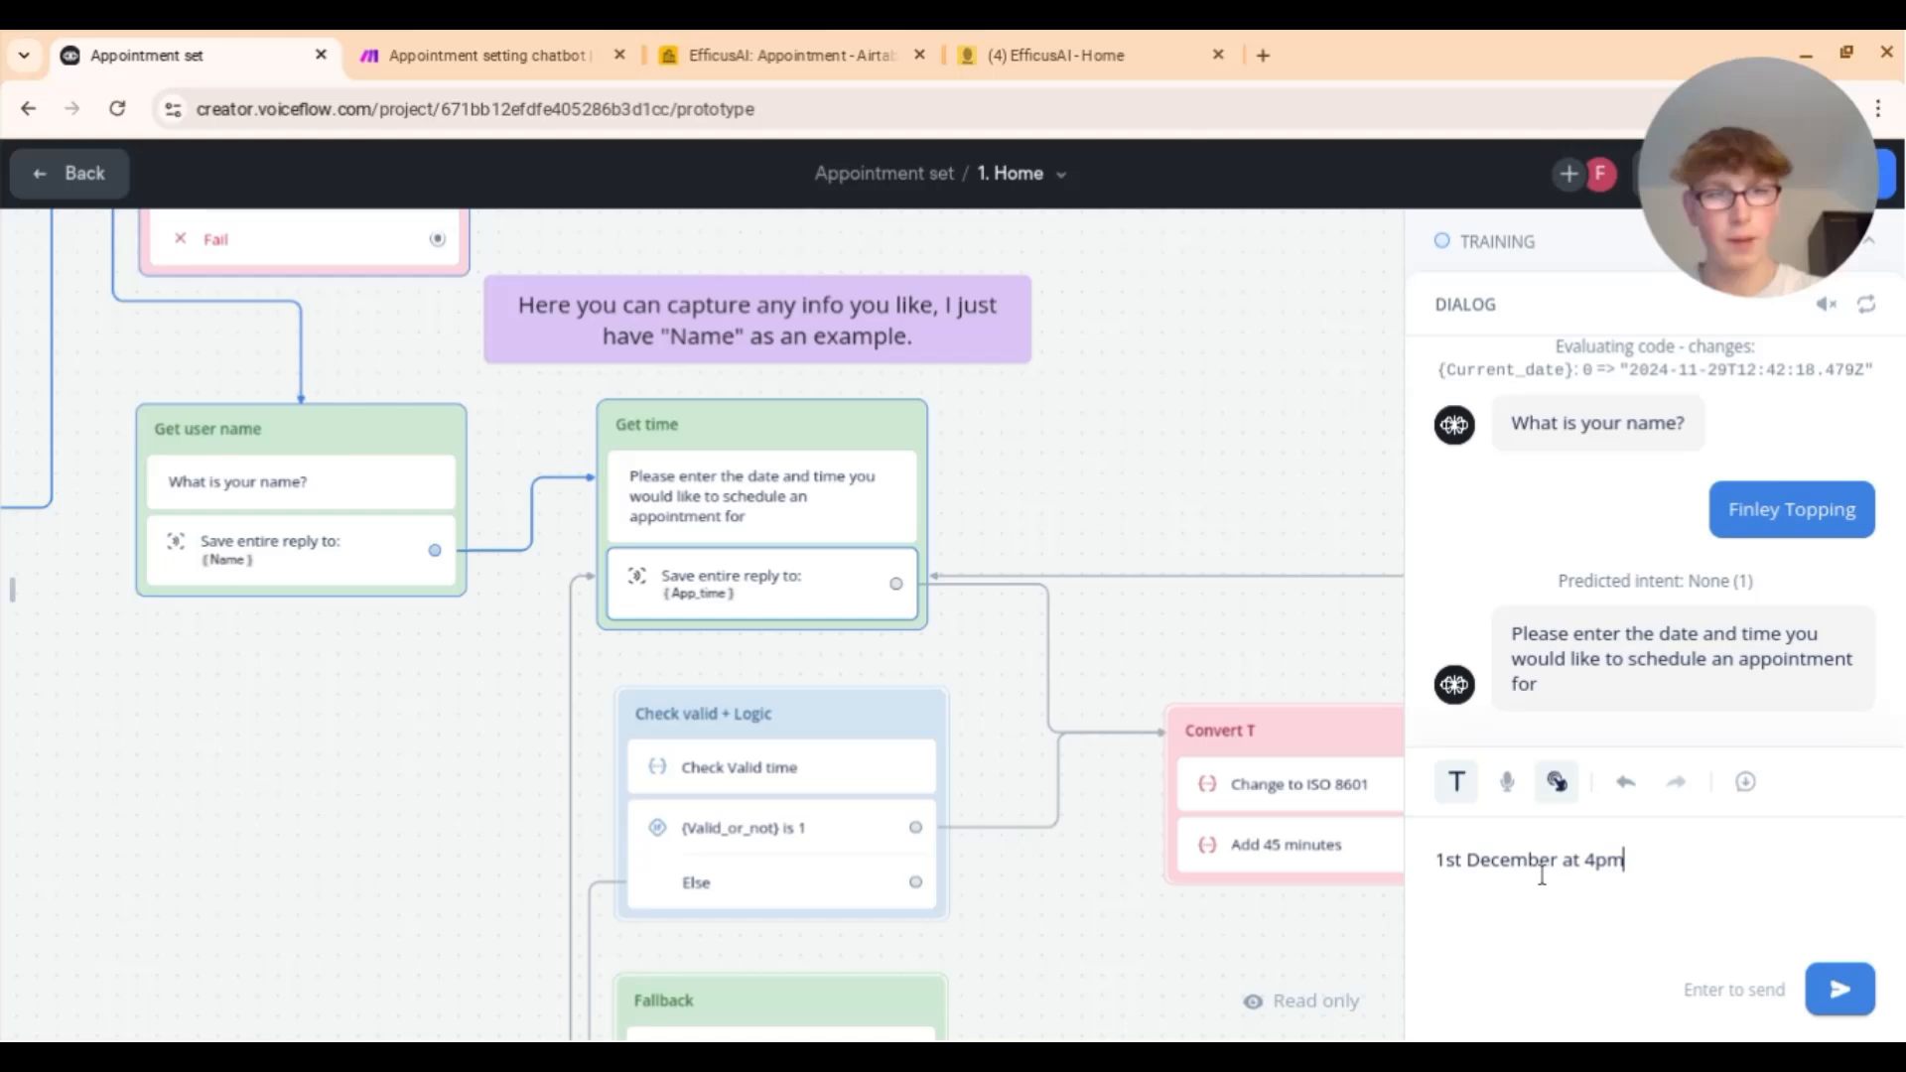
key(Return)
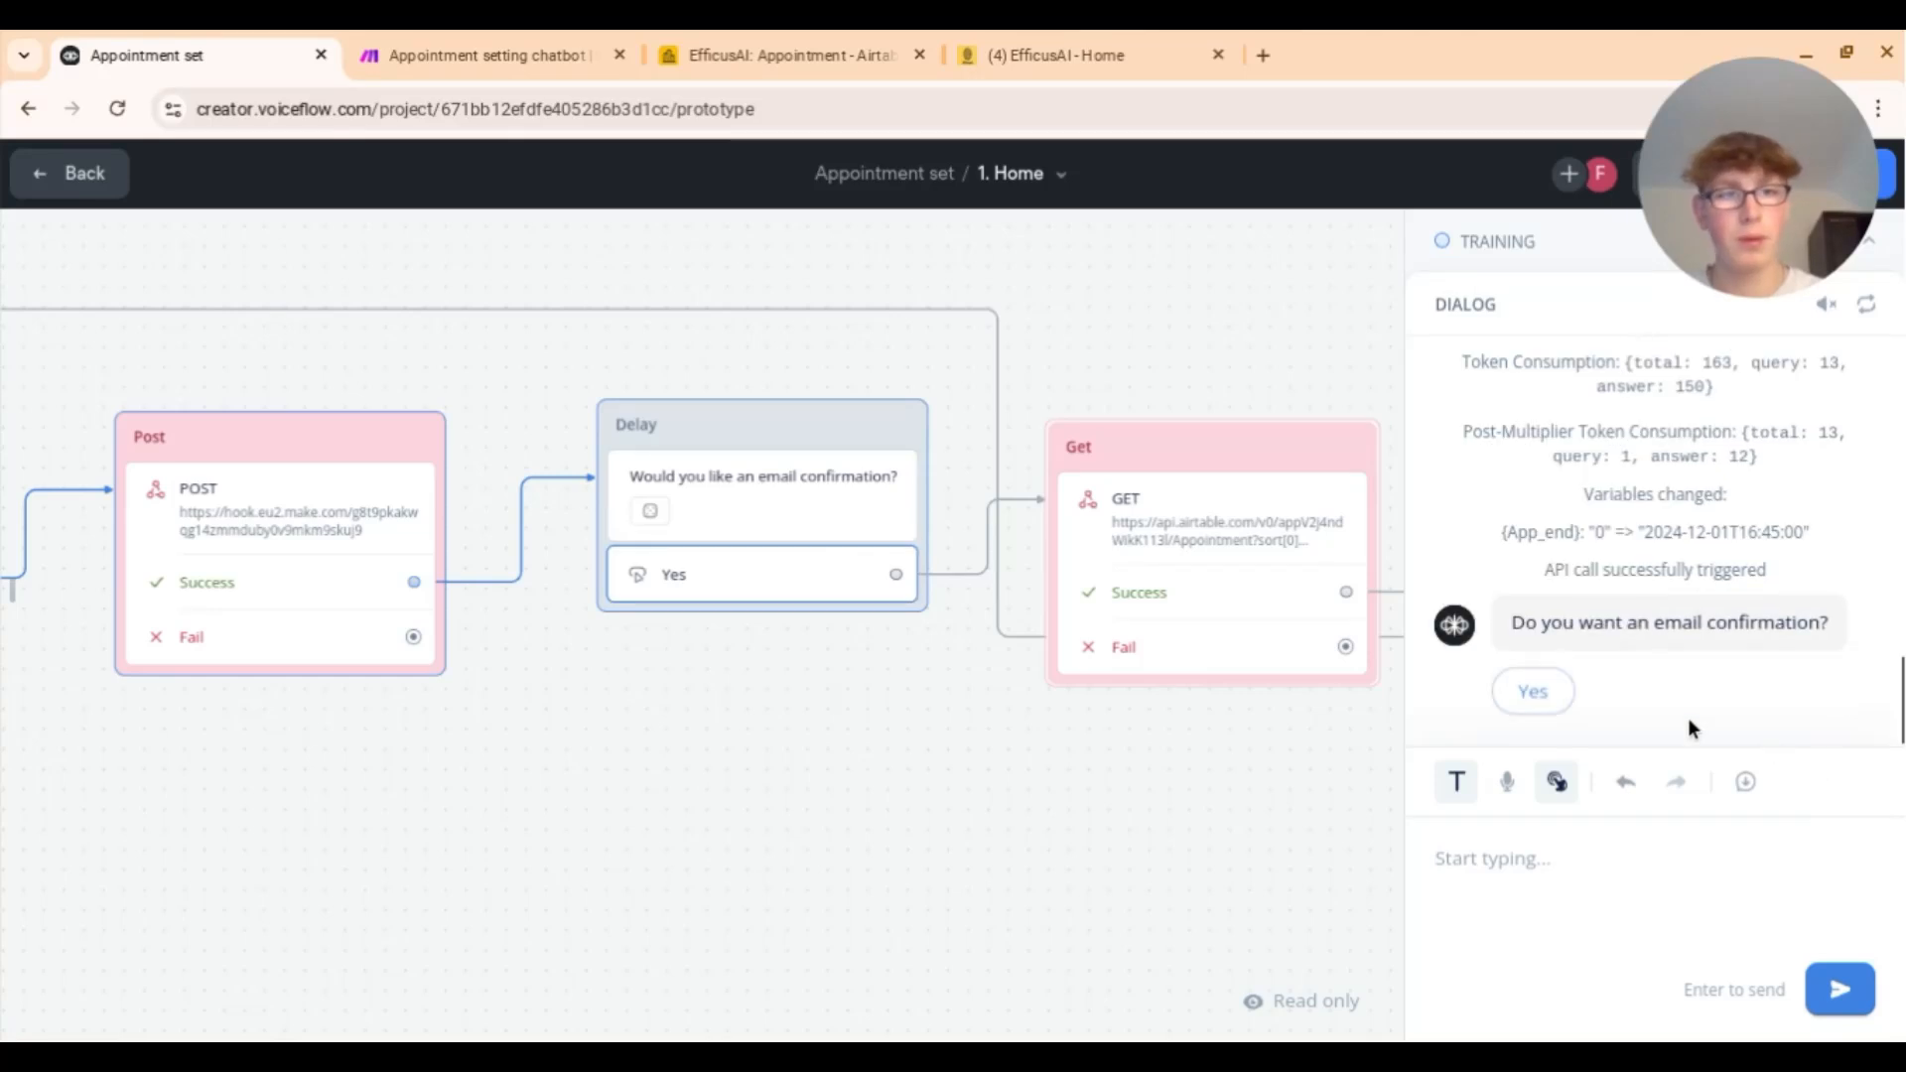
click(1554, 701)
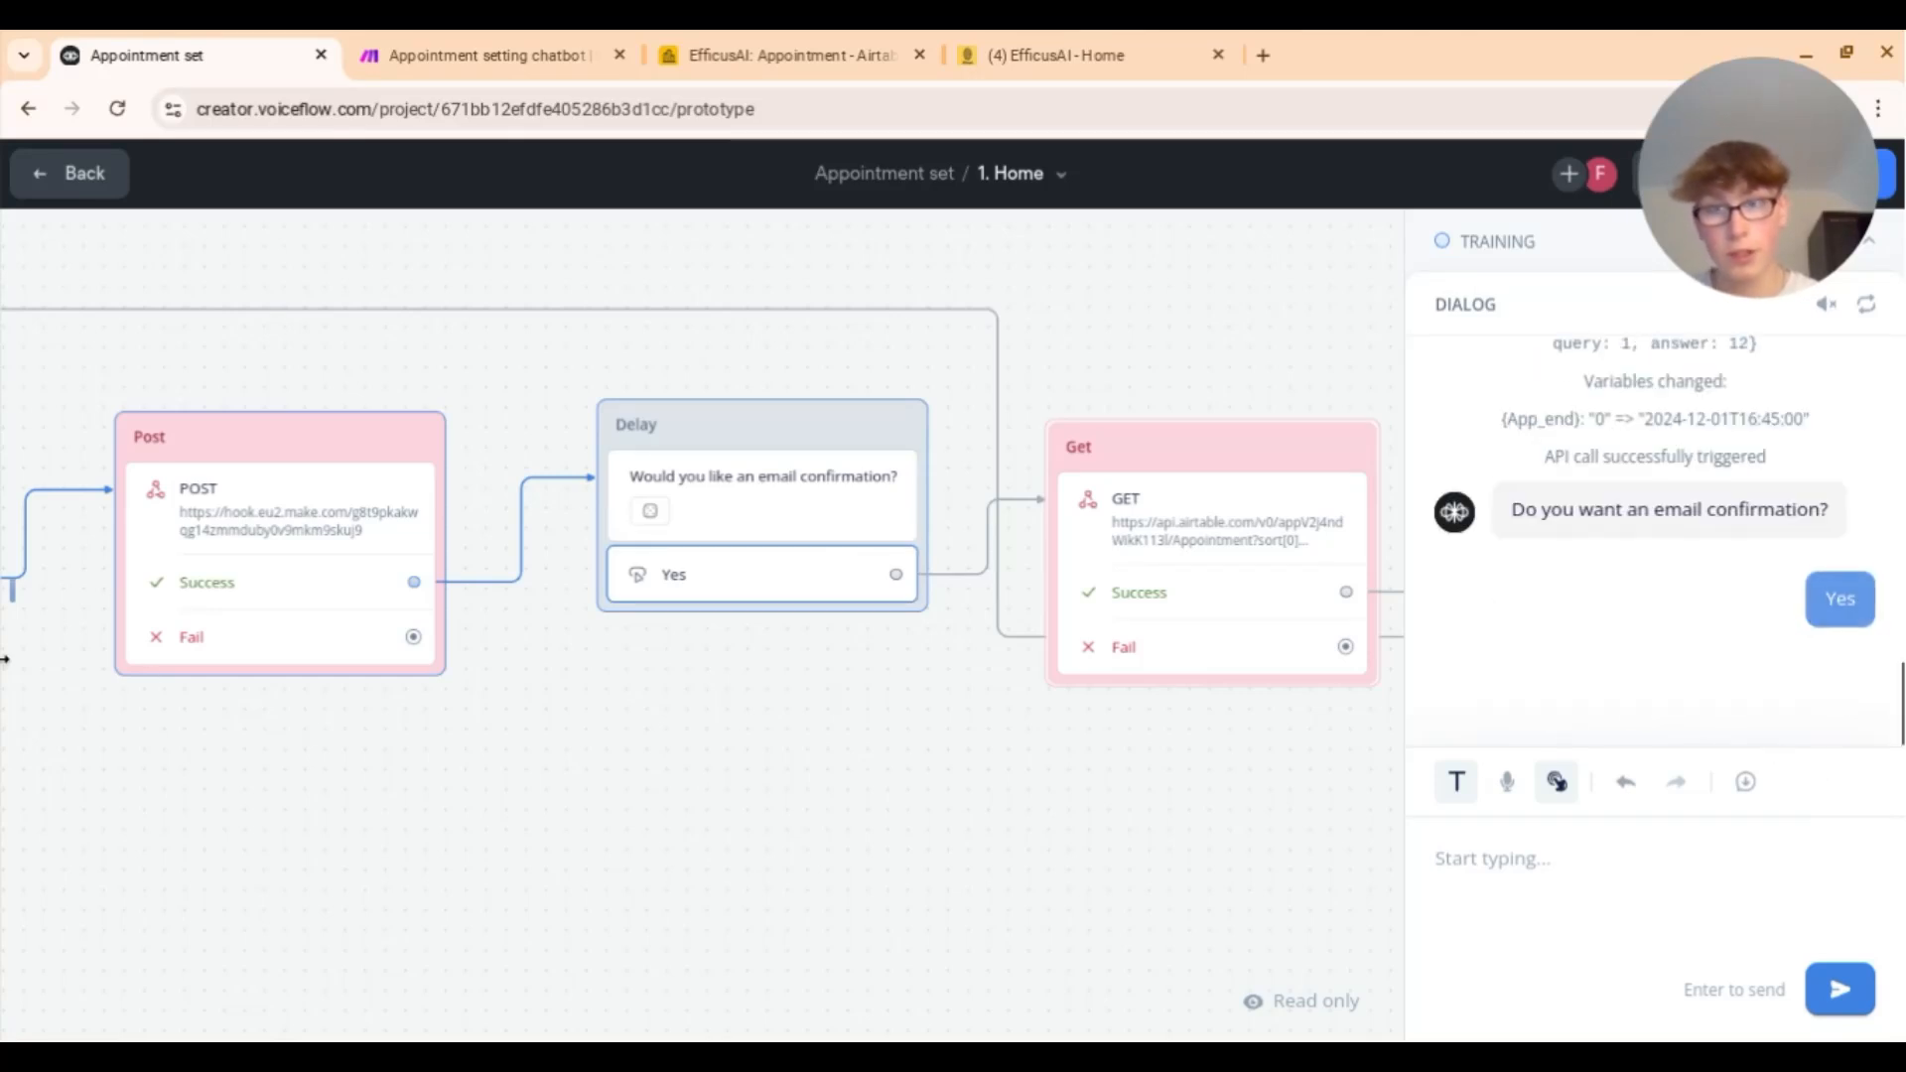
Step: Check the agent variables and the new 4pm calendar event, then exit testing
click(10, 594)
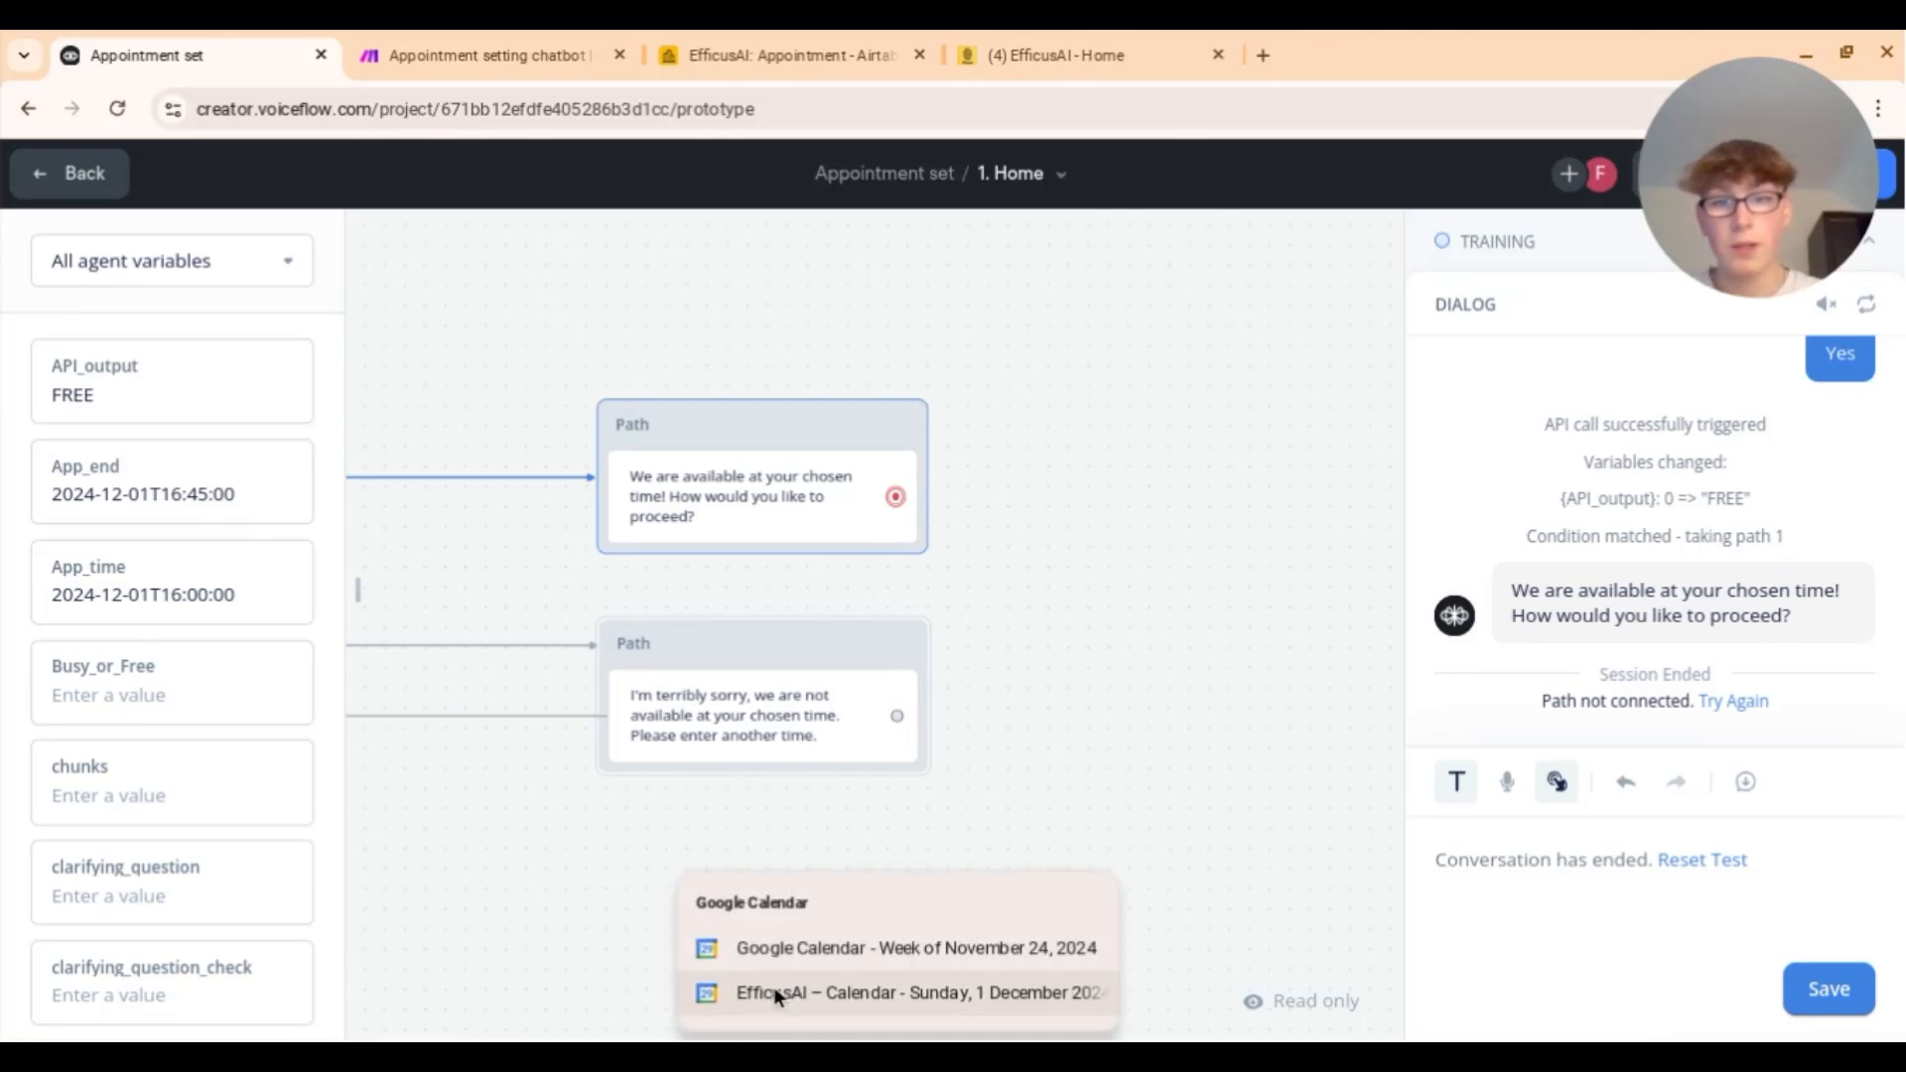
click(776, 986)
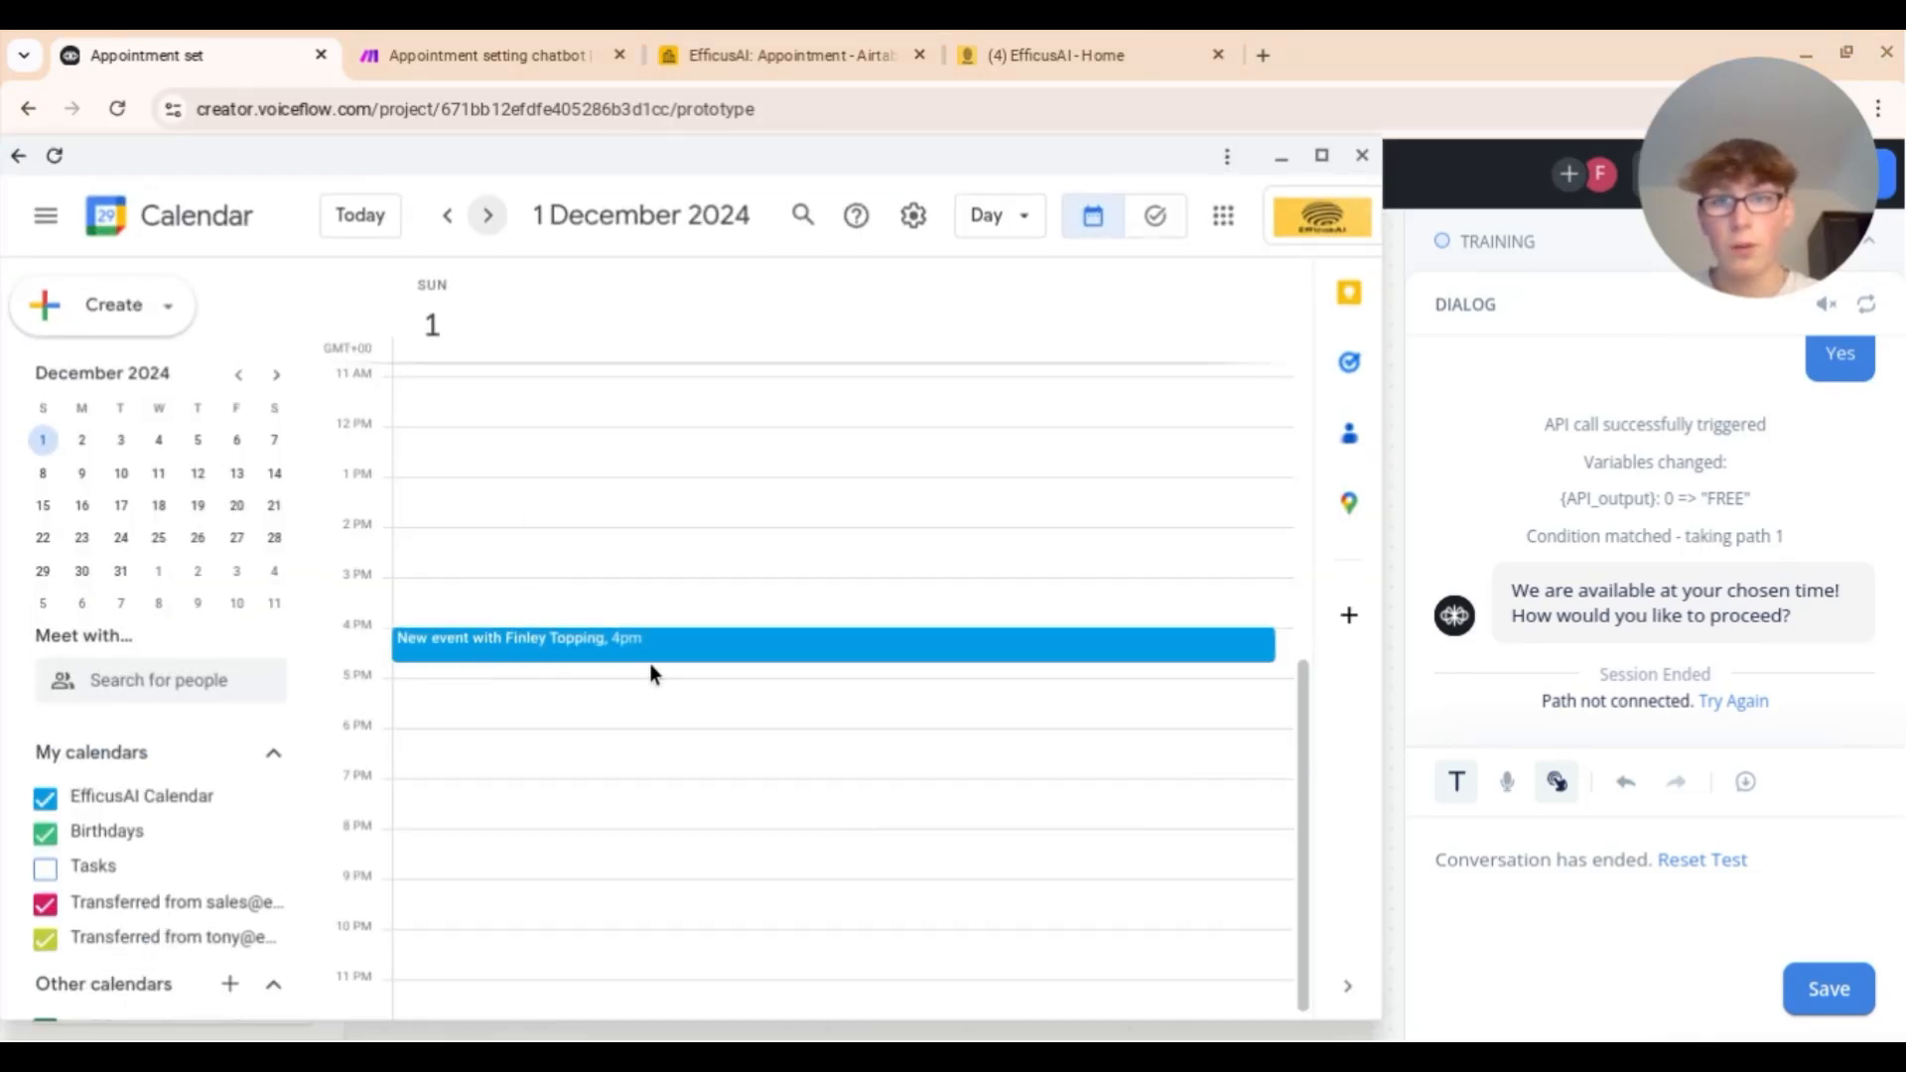
click(1282, 161)
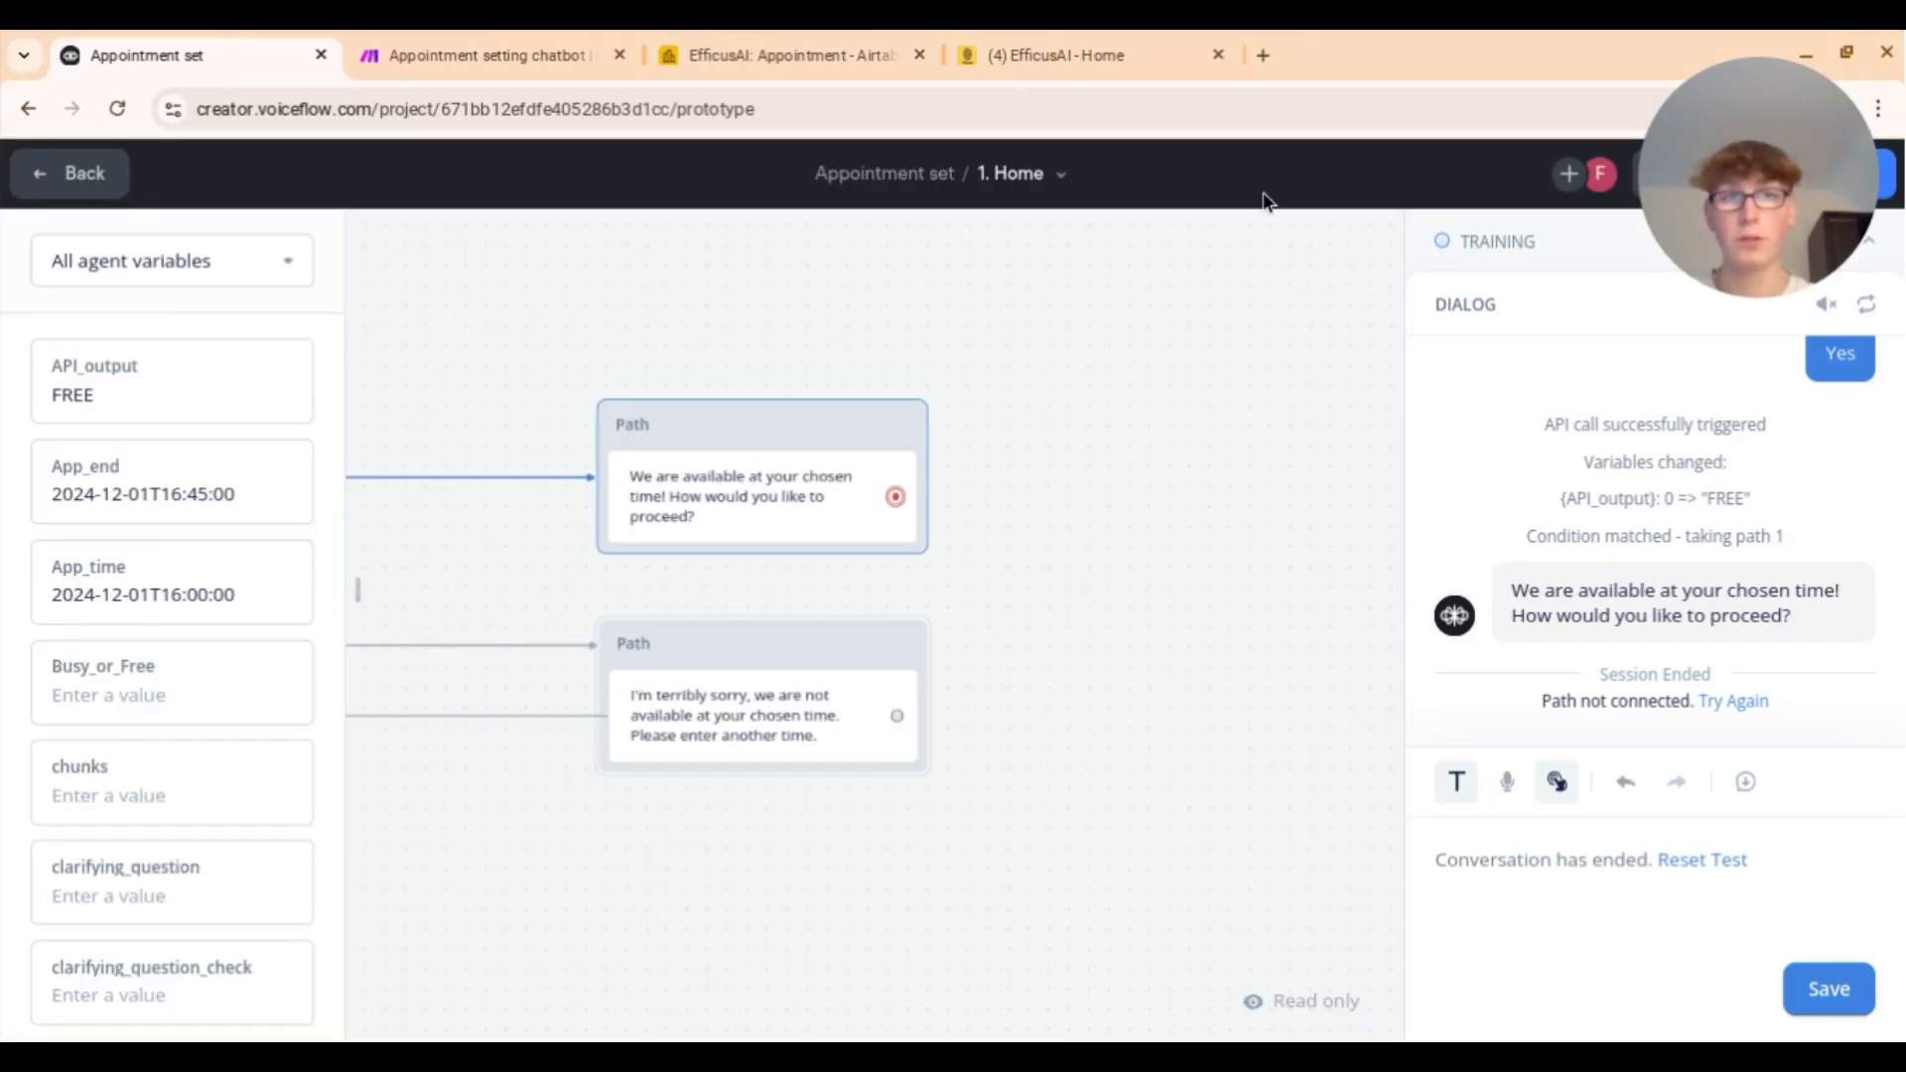
click(104, 184)
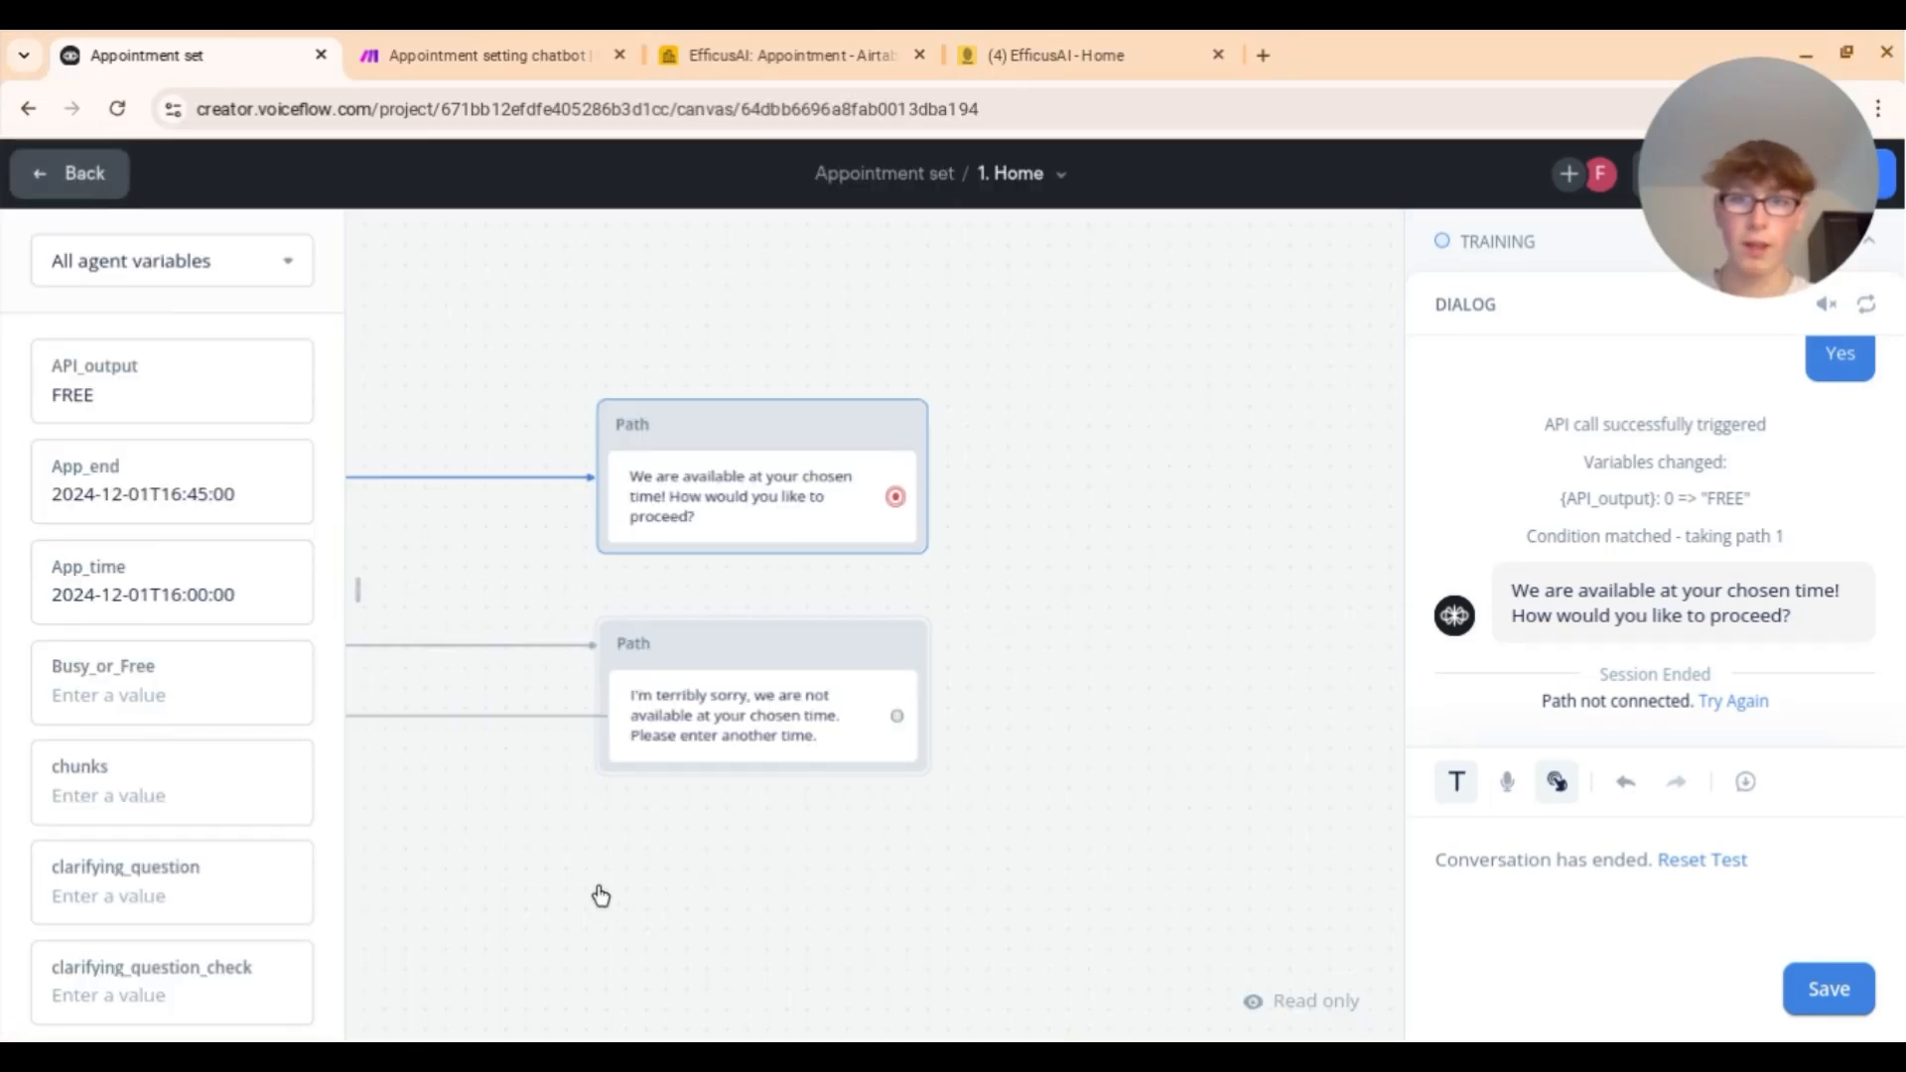
Step: Scroll across the POST, Delay and Get blocks and select the POST–Delay connector
scroll(1002, 855, left, 20)
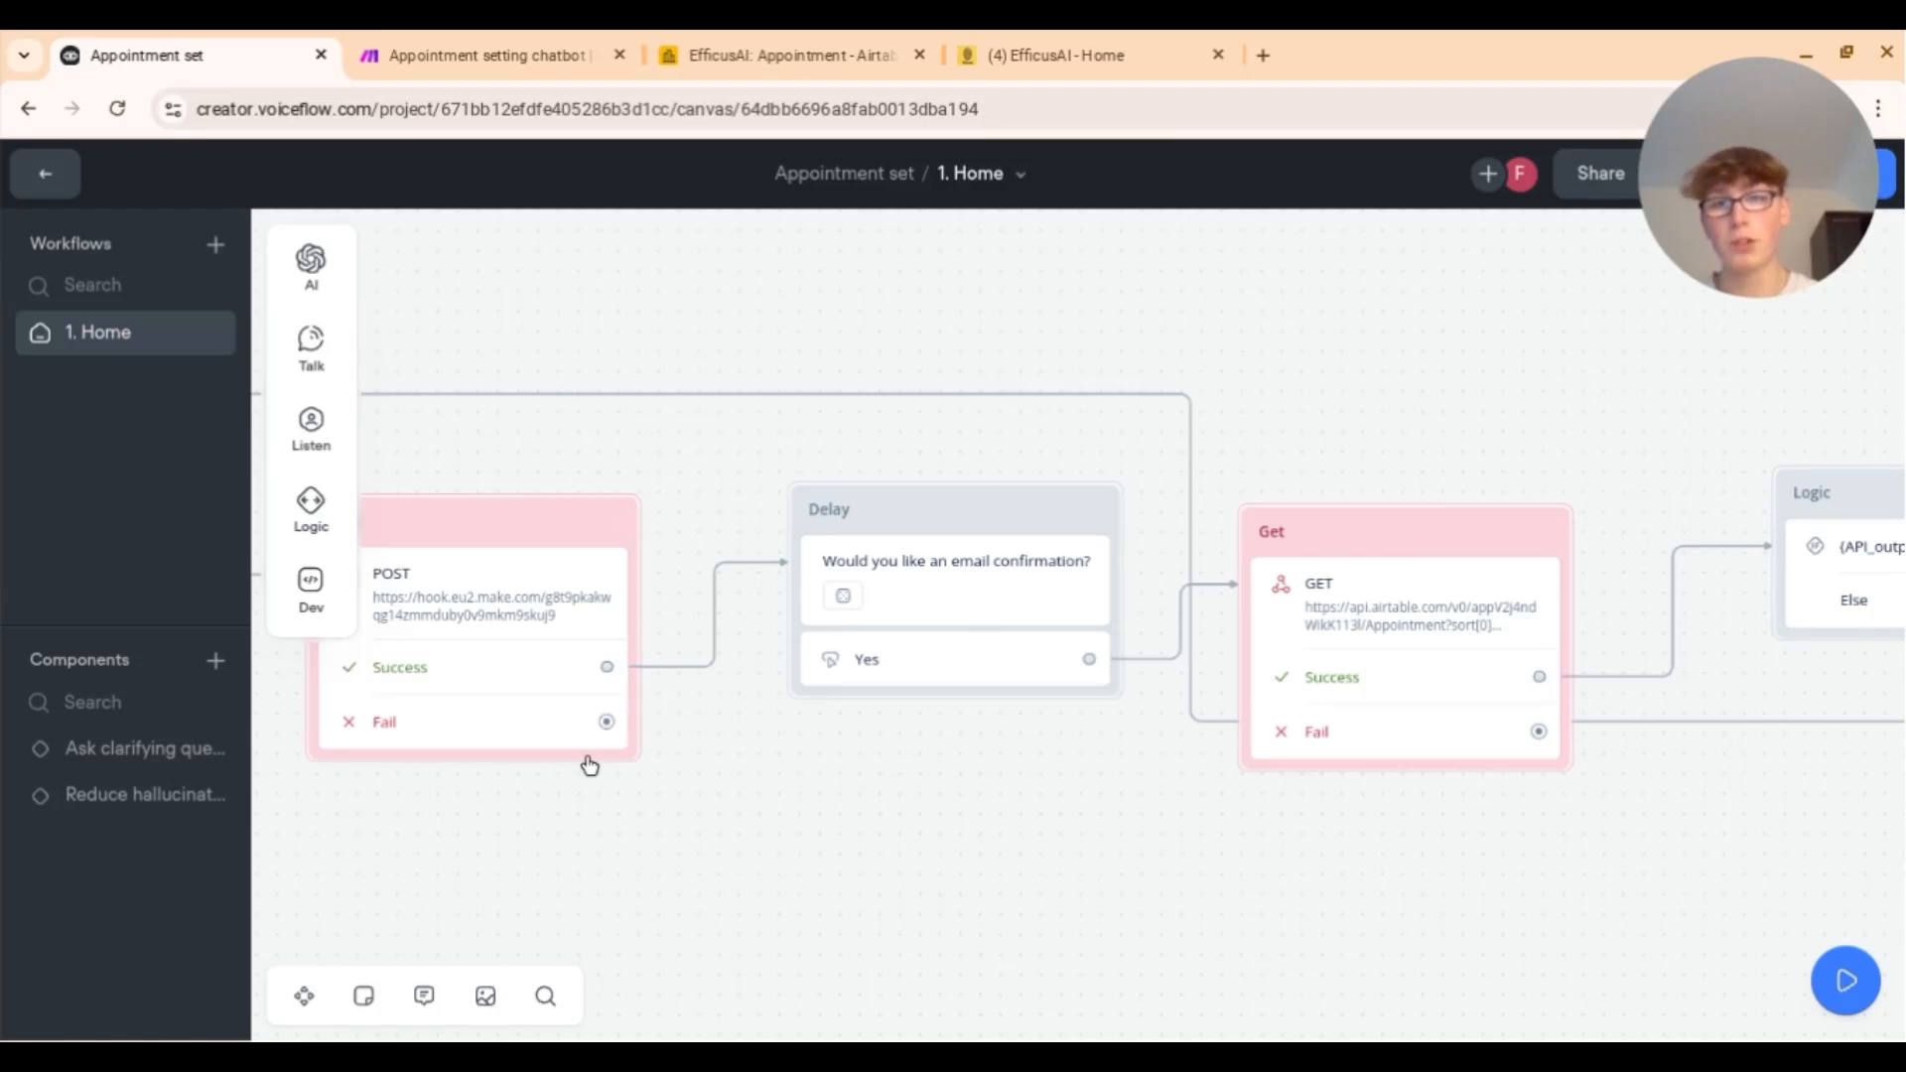
click(706, 657)
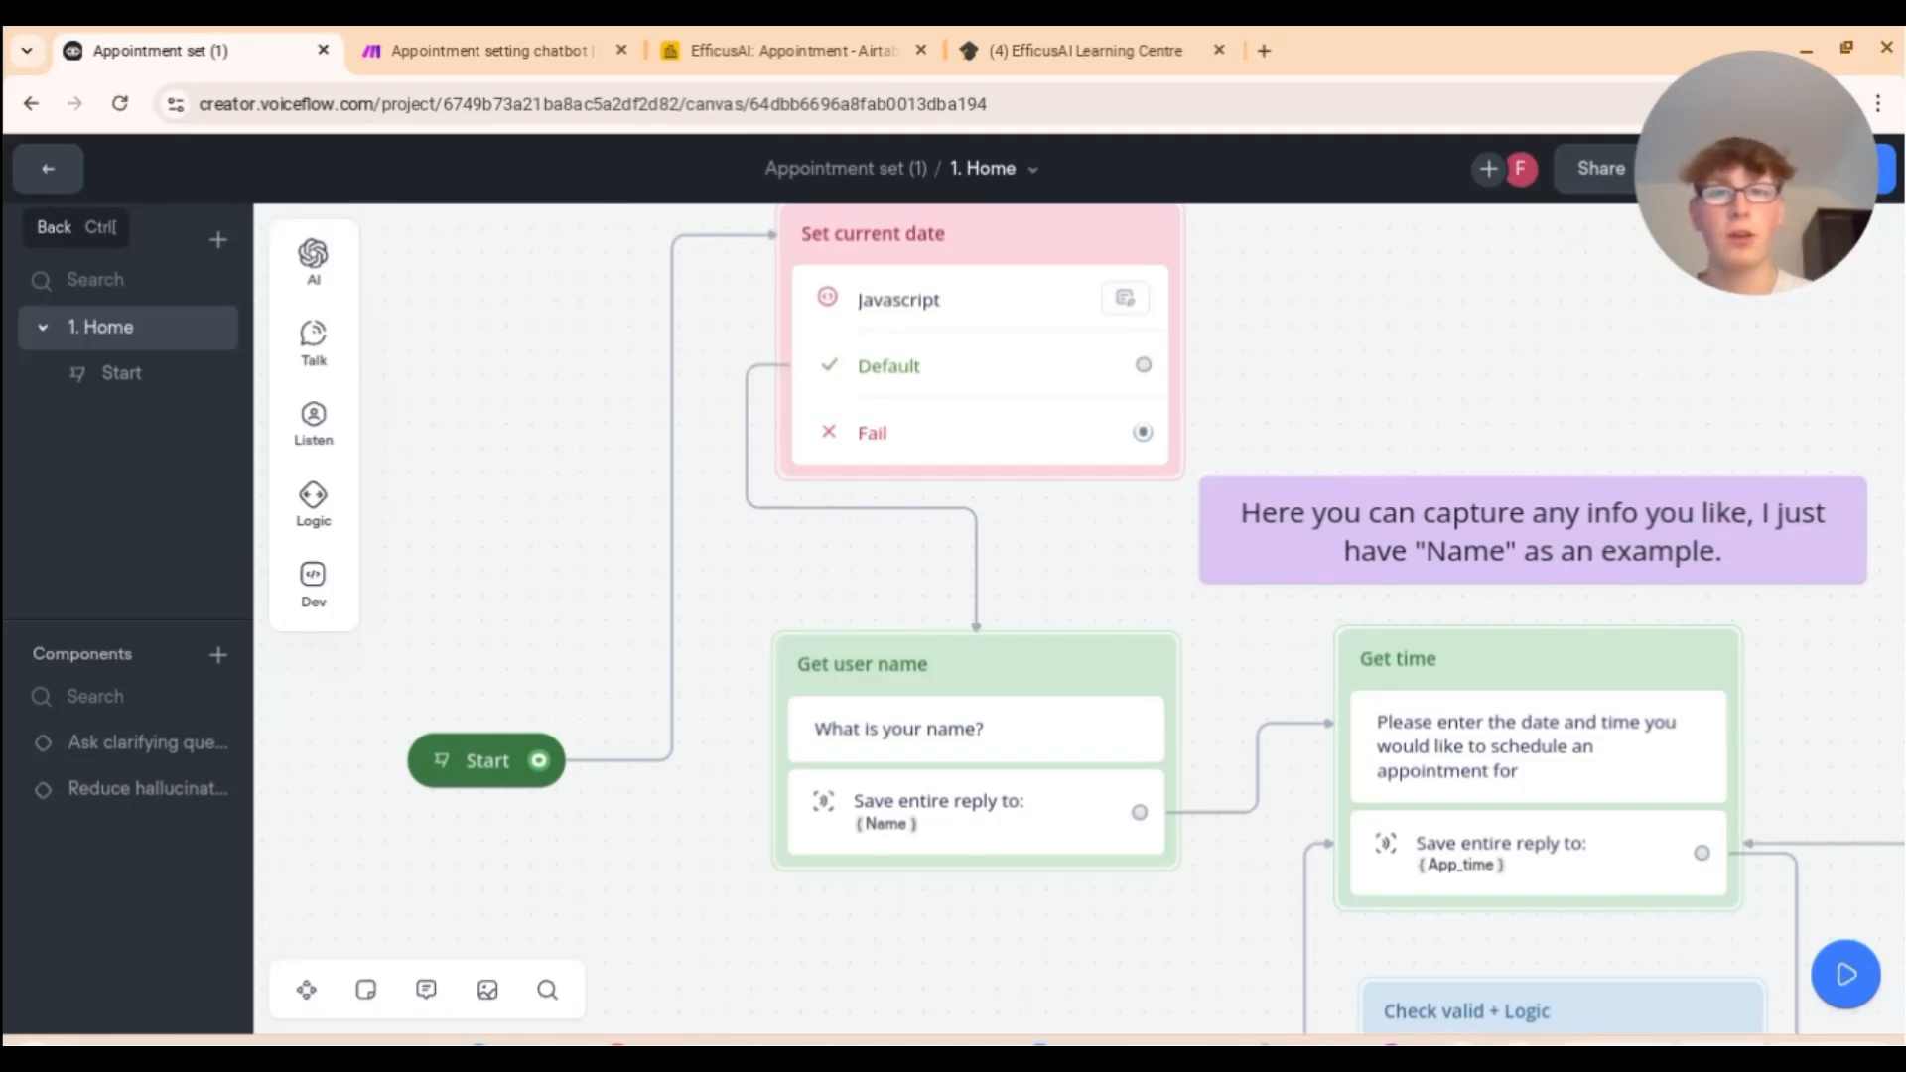
Step: Open the Set current date block's JavaScript that stores today's ISO date in Current_date
scroll(1079, 619, right, 3)
scroll(1079, 619, left, 1)
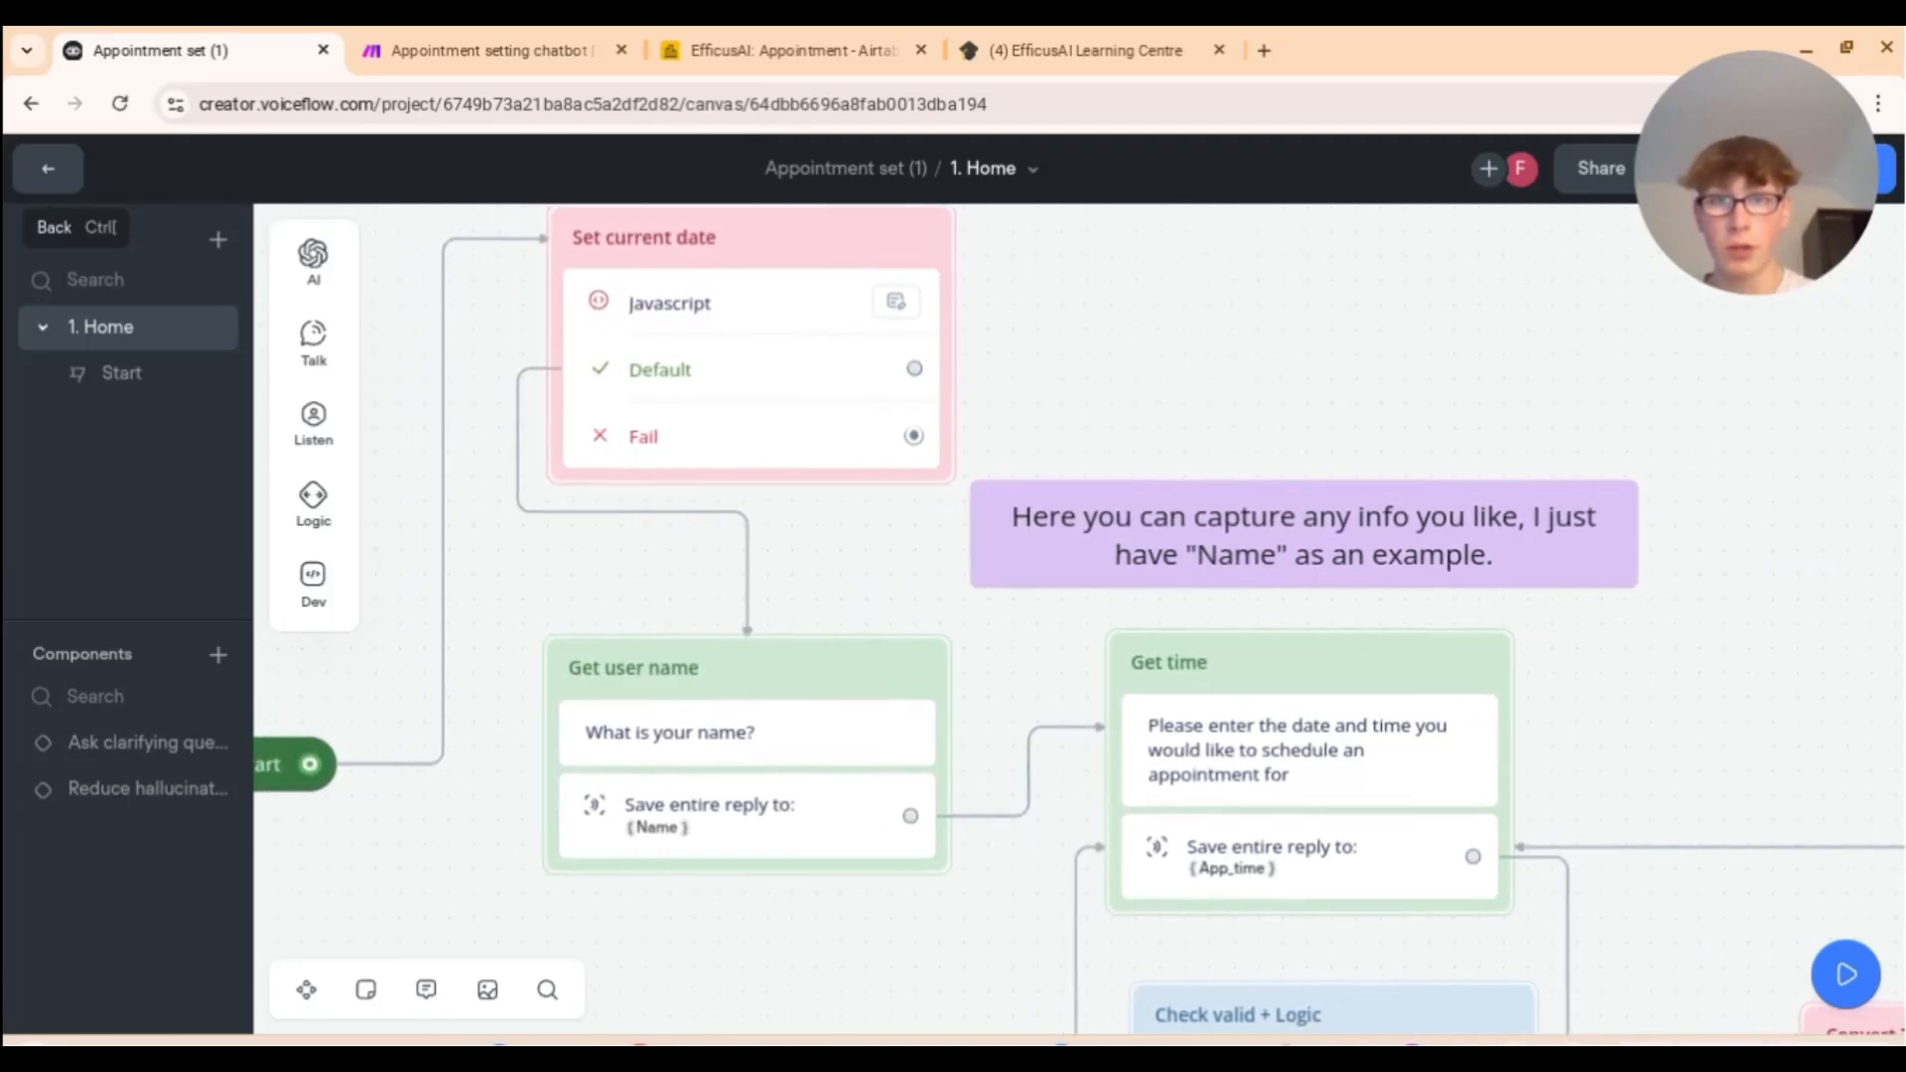
scroll(887, 564, down, 5)
scroll(887, 564, right, 3)
scroll(1055, 643, right, 3)
scroll(1055, 643, left, 3)
scroll(1221, 739, left, 1)
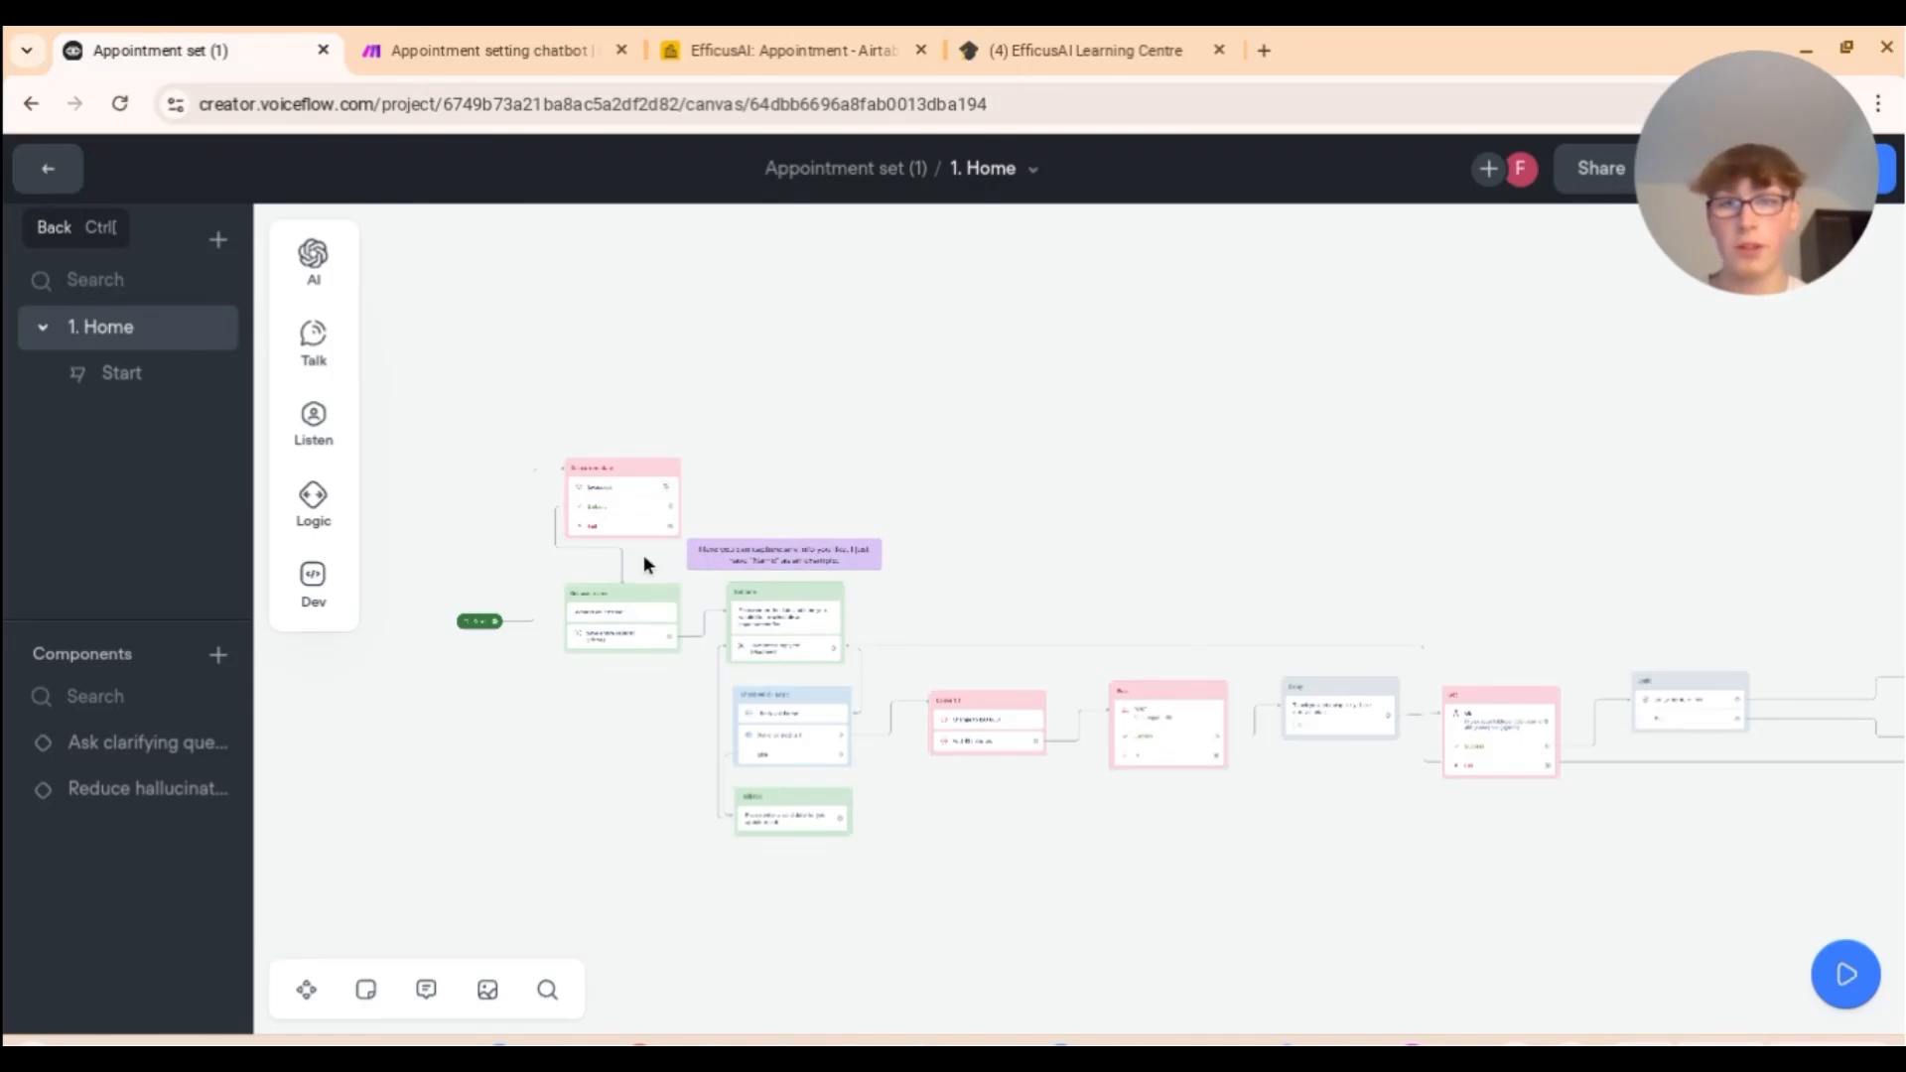
scroll(643, 561, up, 2)
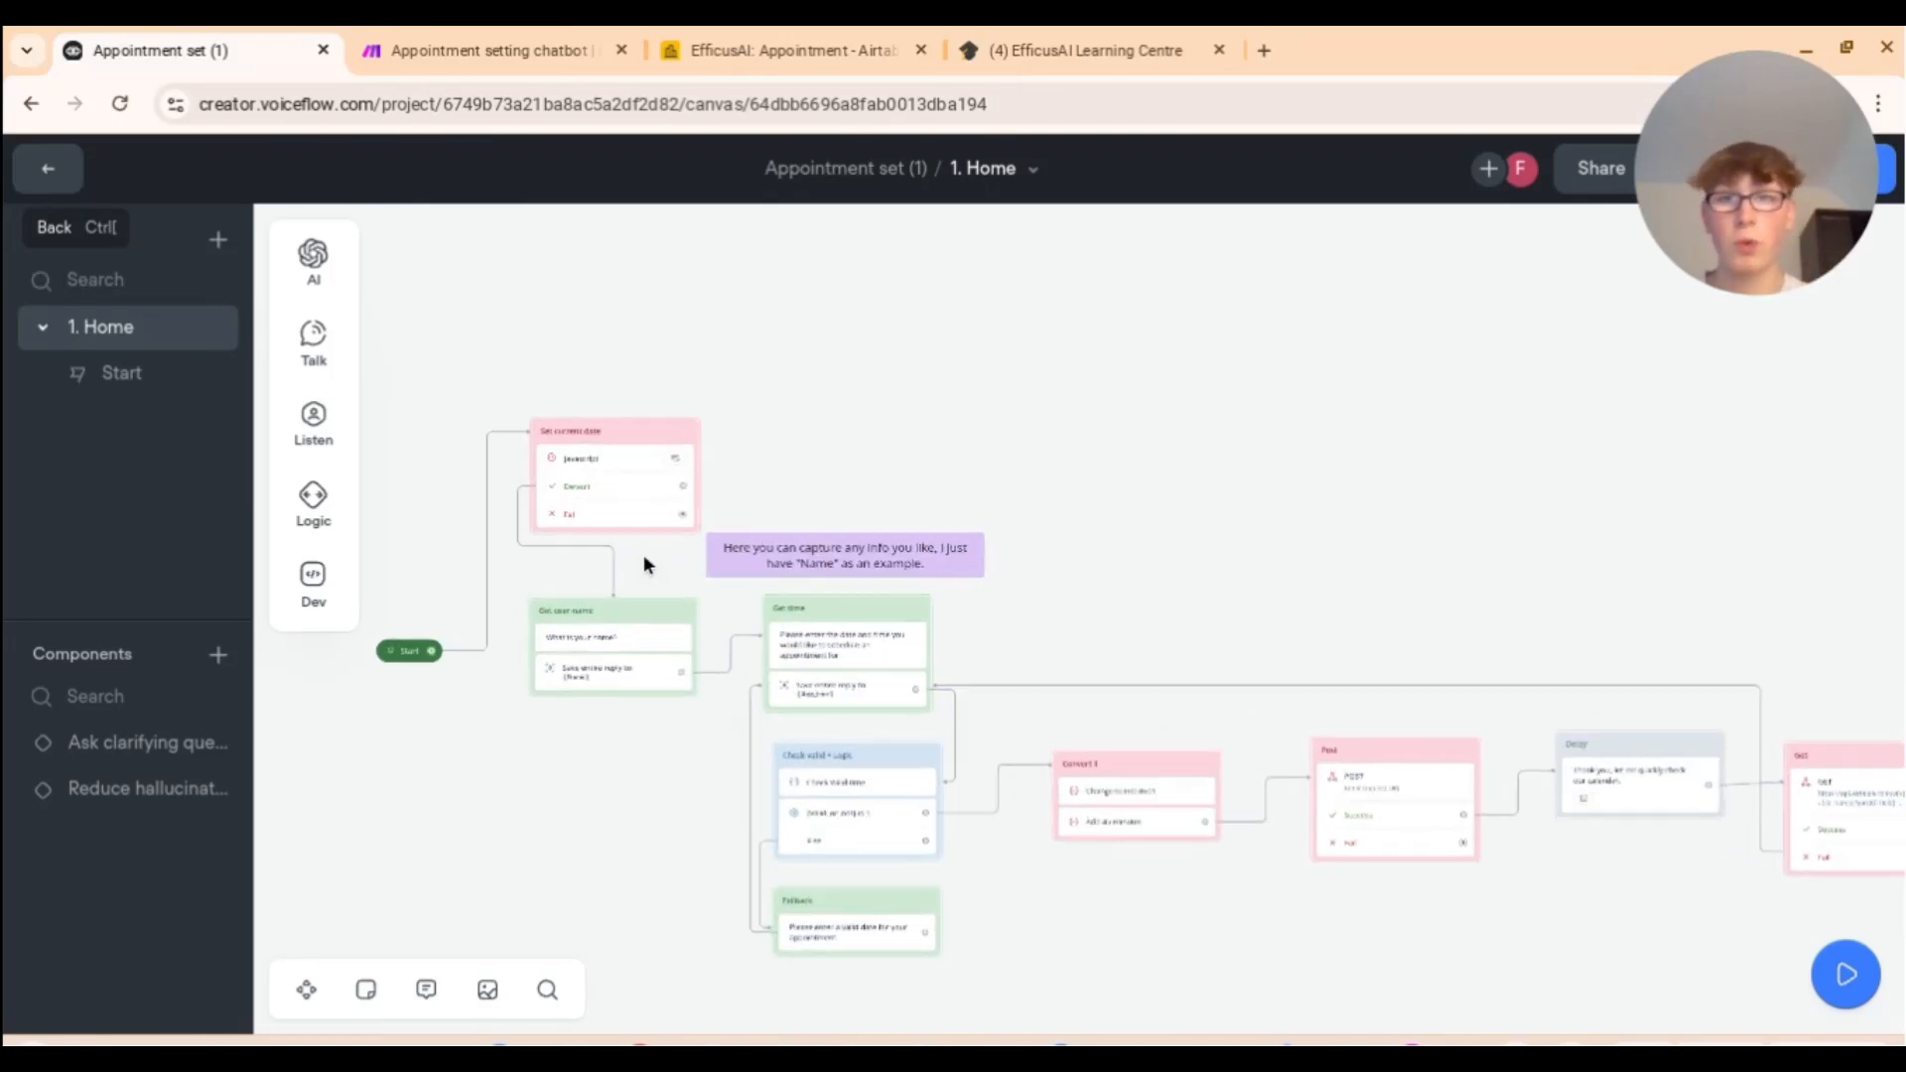
scroll(643, 565, up, 5)
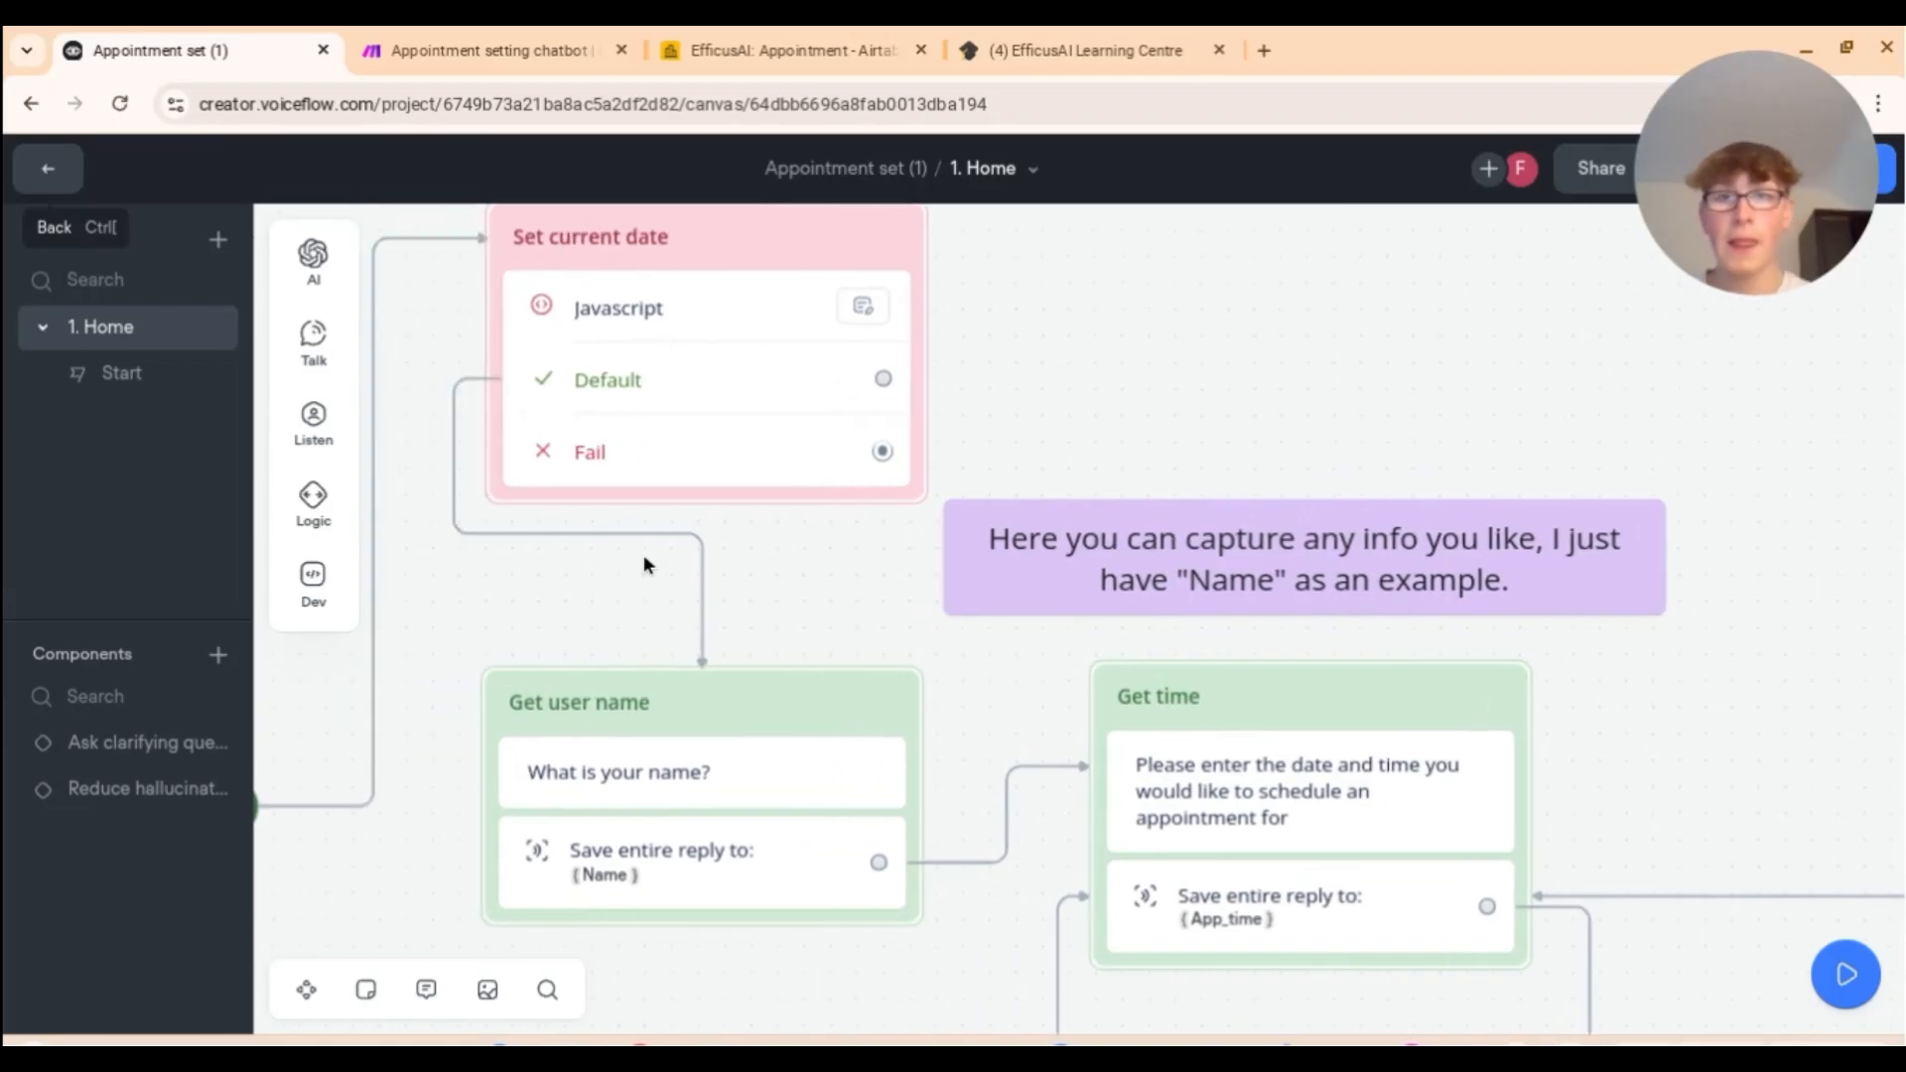
click(733, 380)
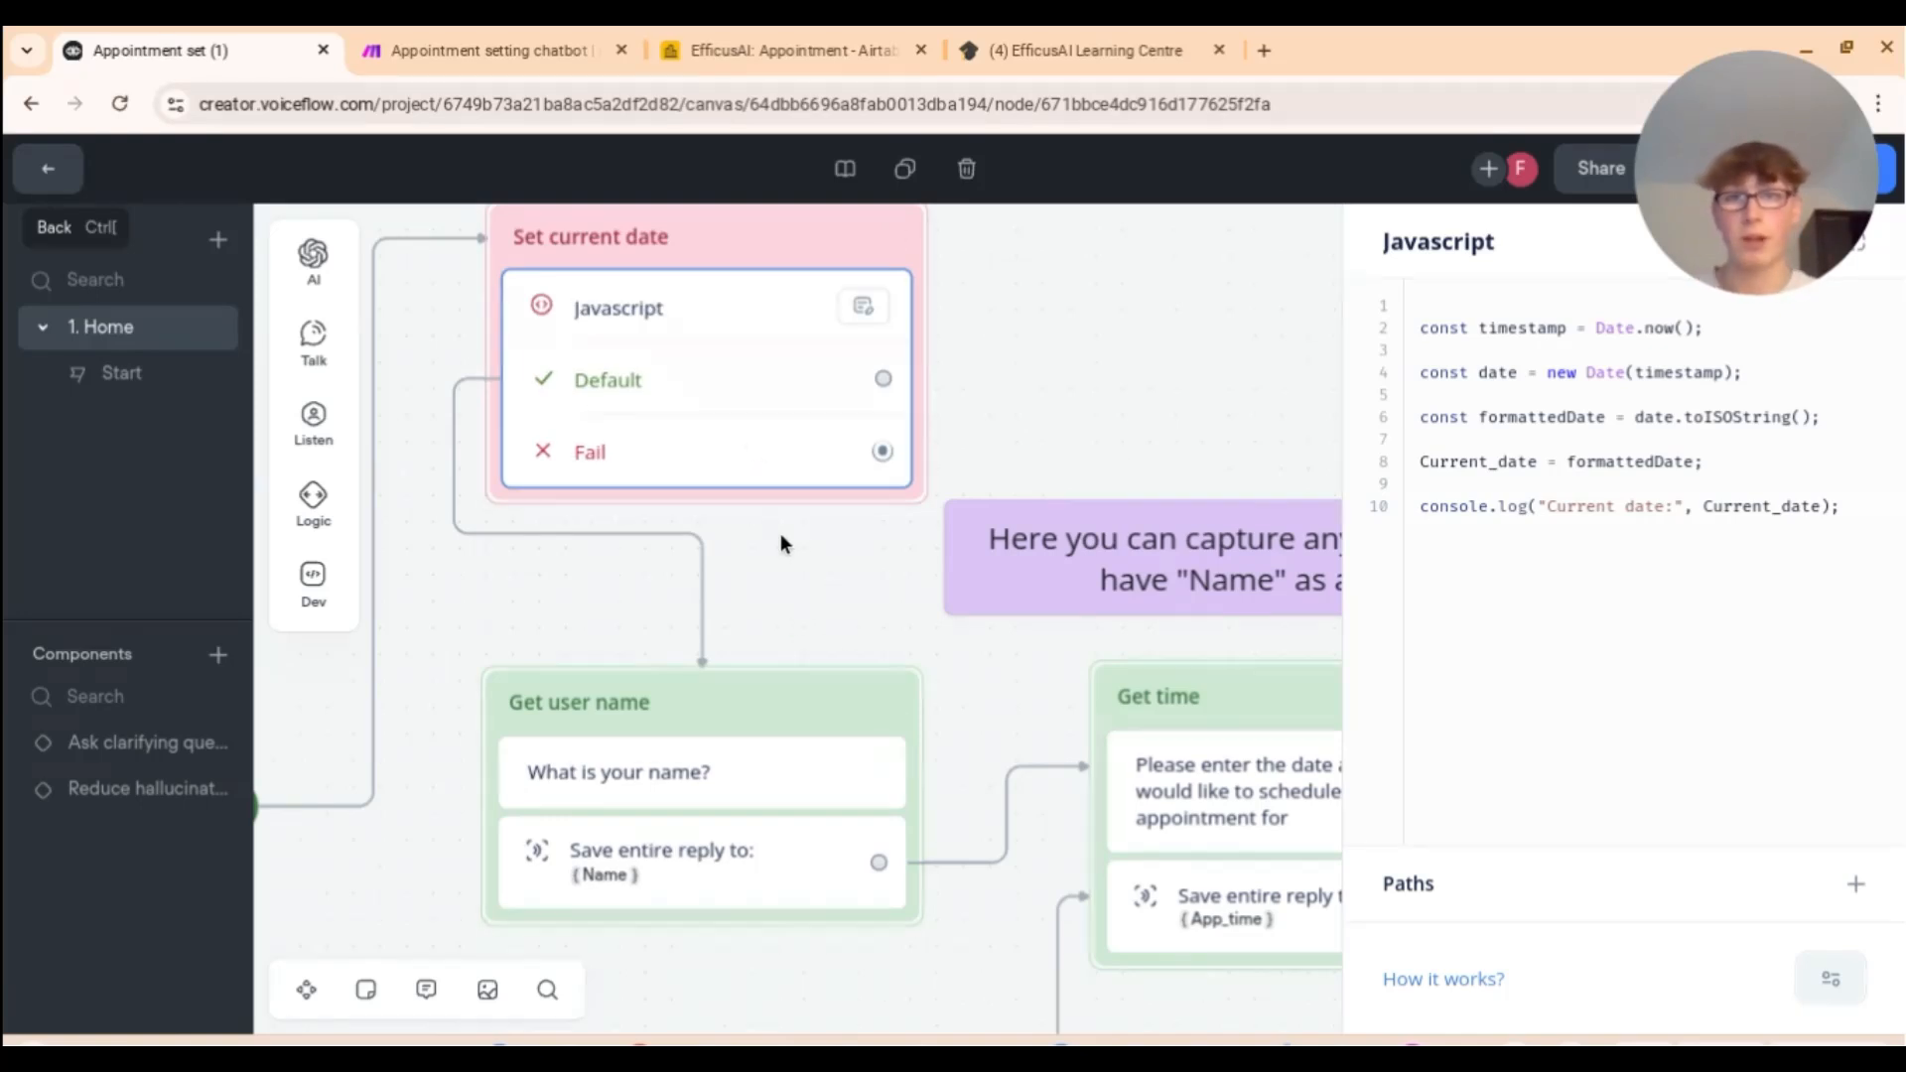
Step: Pan across the flow from the name question onward, with the current-date code still open
scroll(780, 544, down, 5)
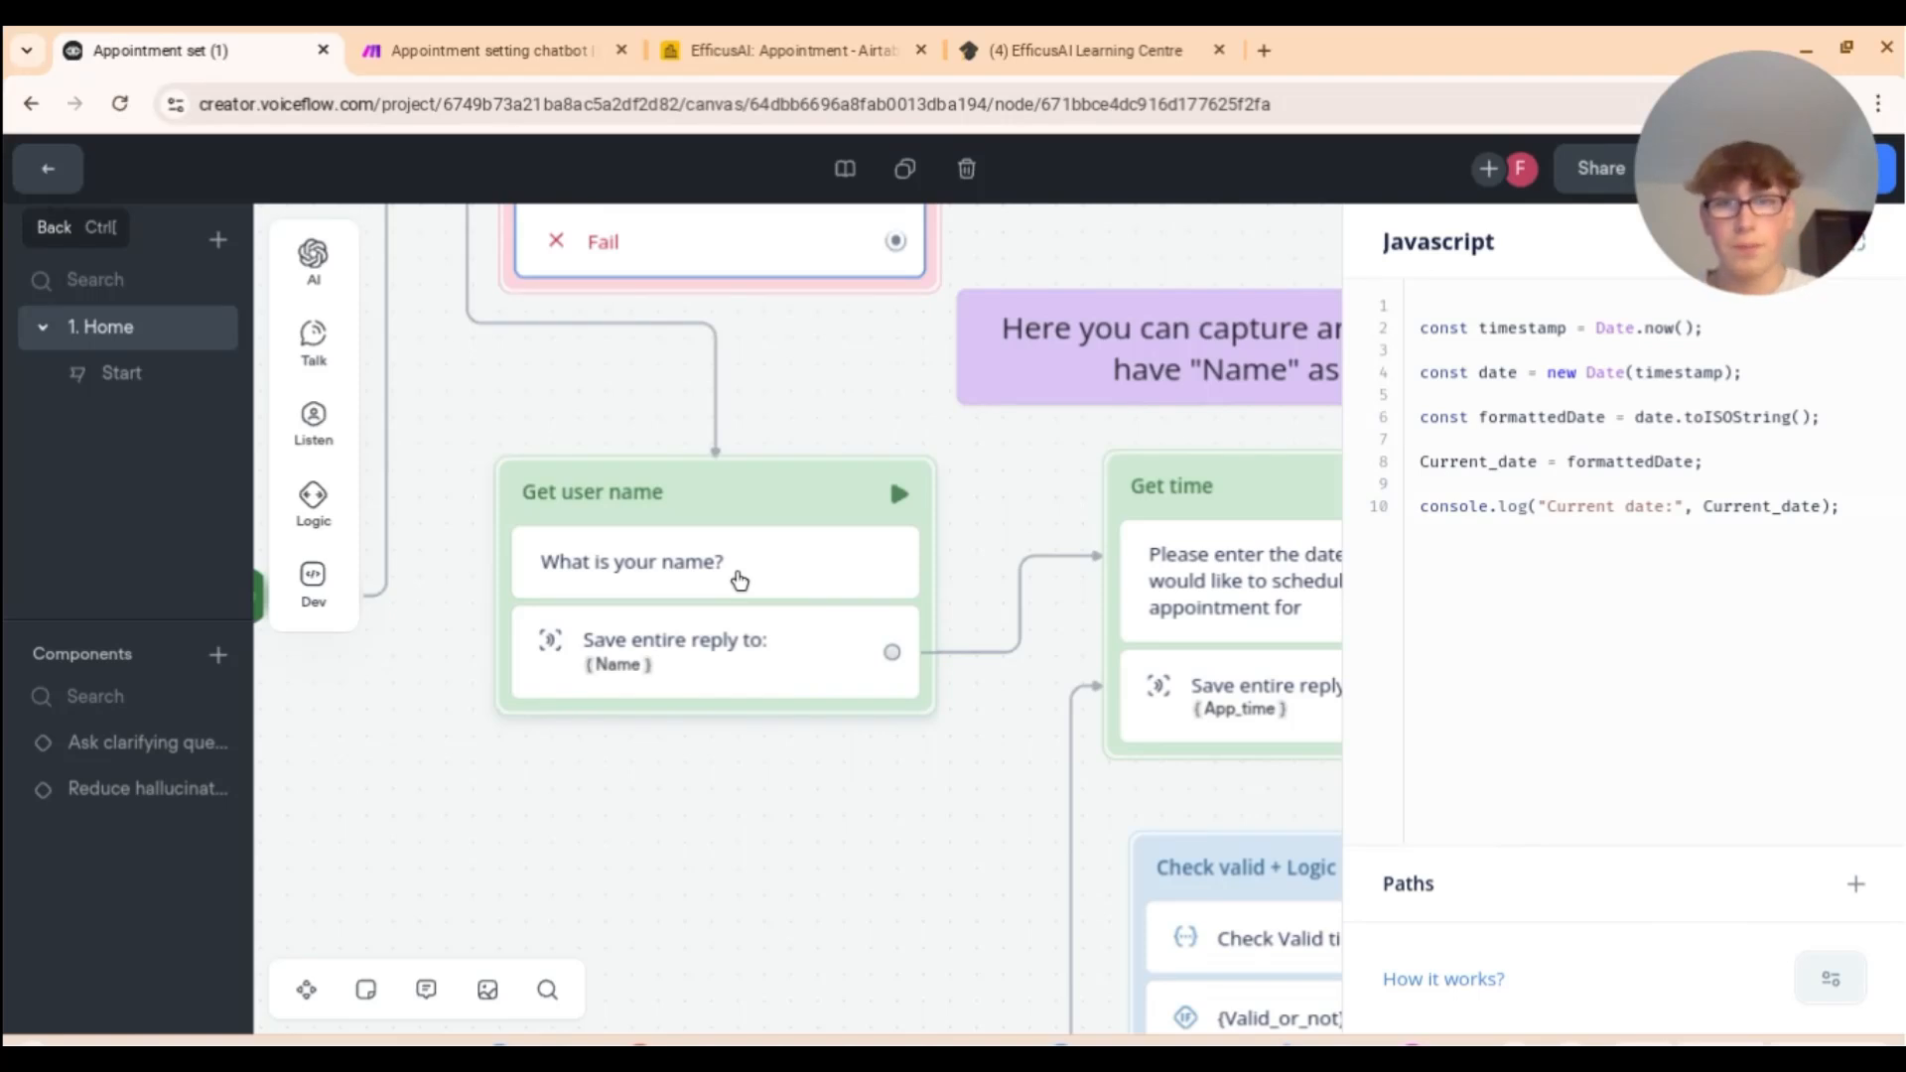
scroll(740, 579, down, 3)
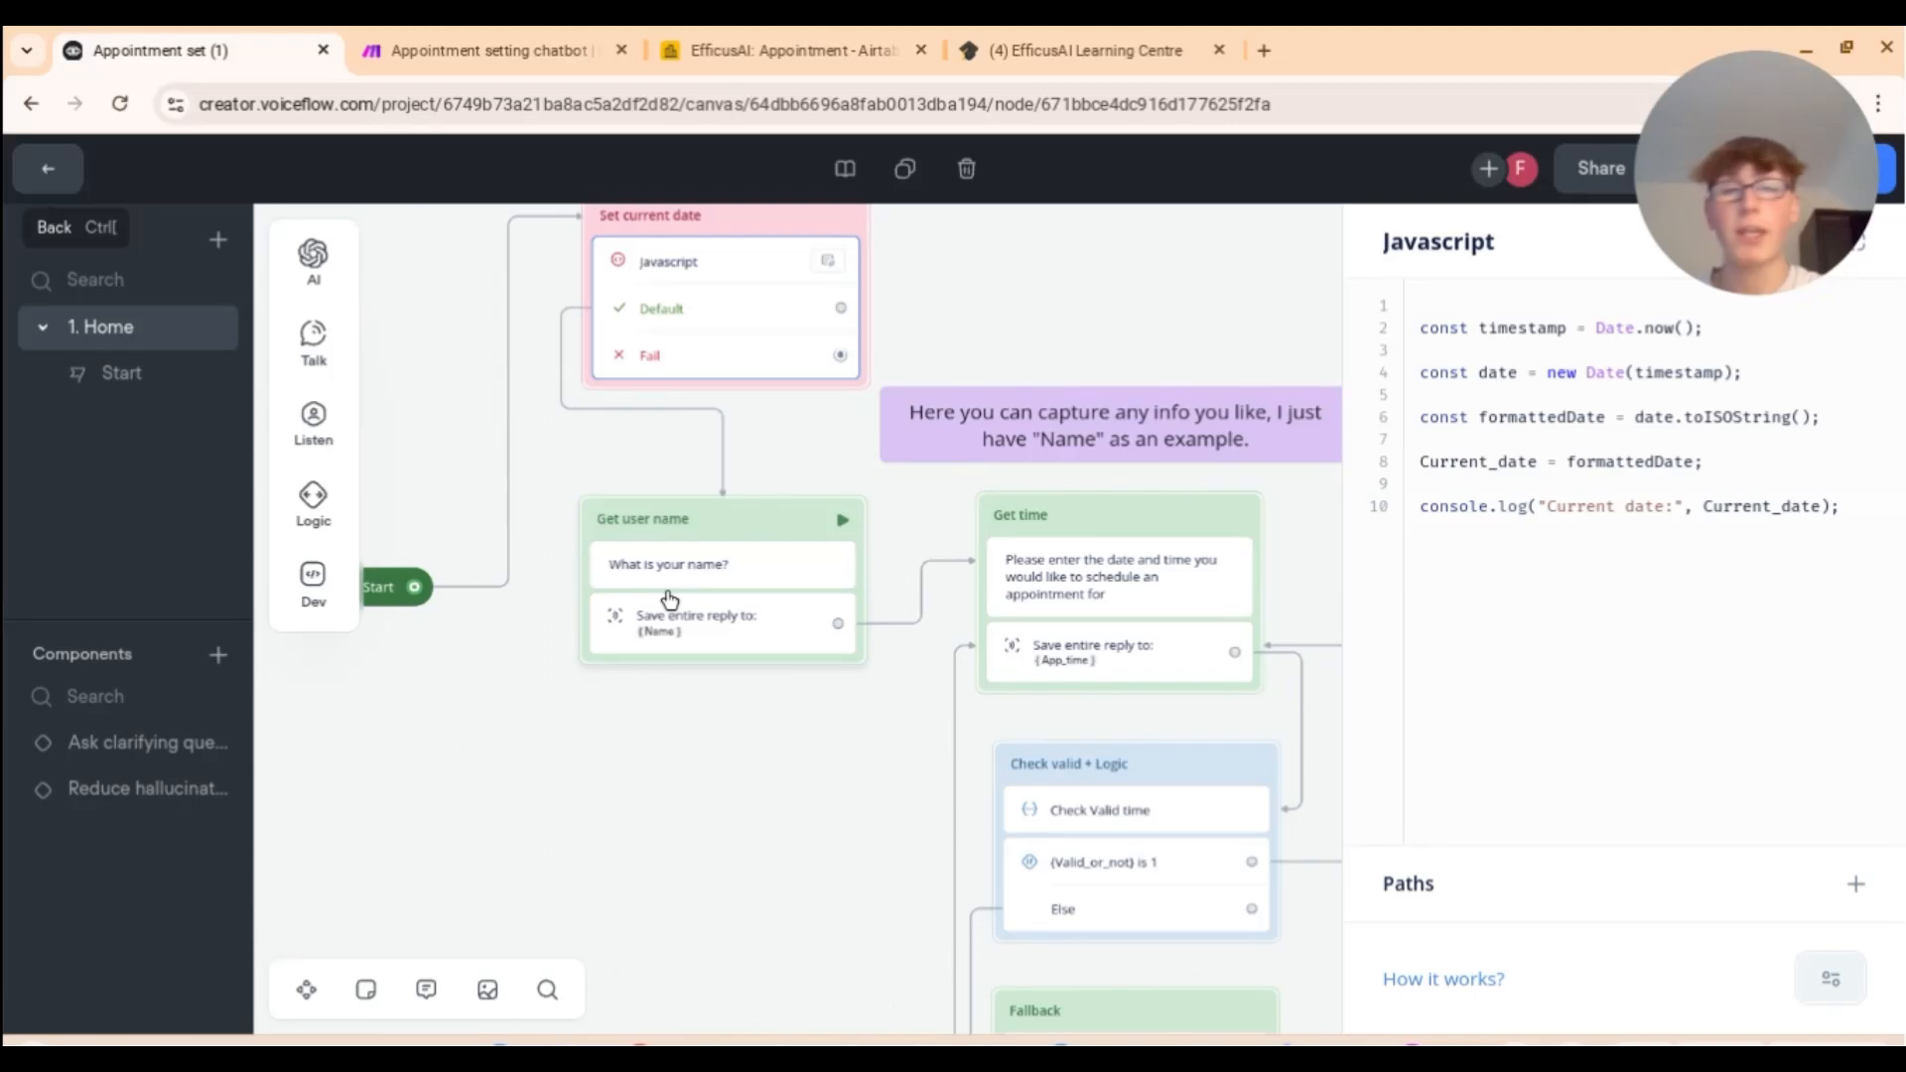
scroll(748, 664, right, 10)
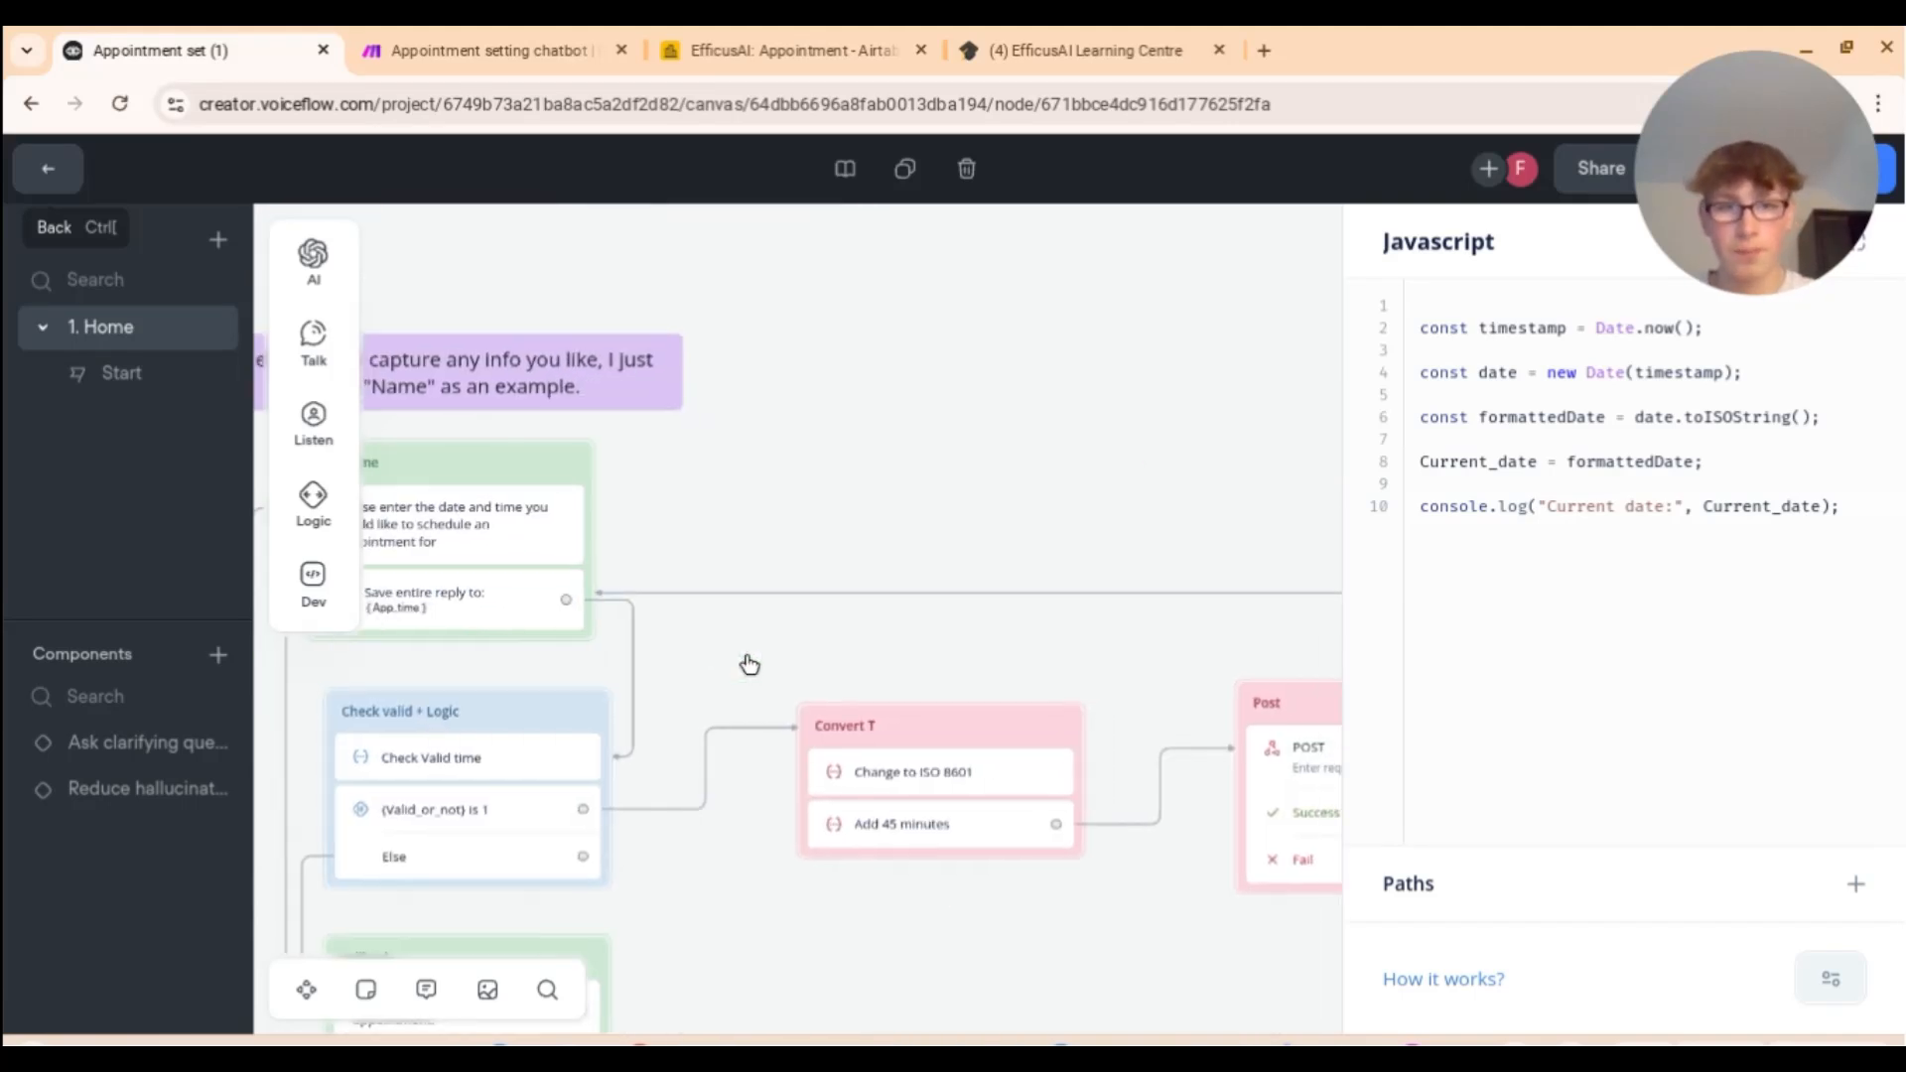
scroll(749, 664, right, 5)
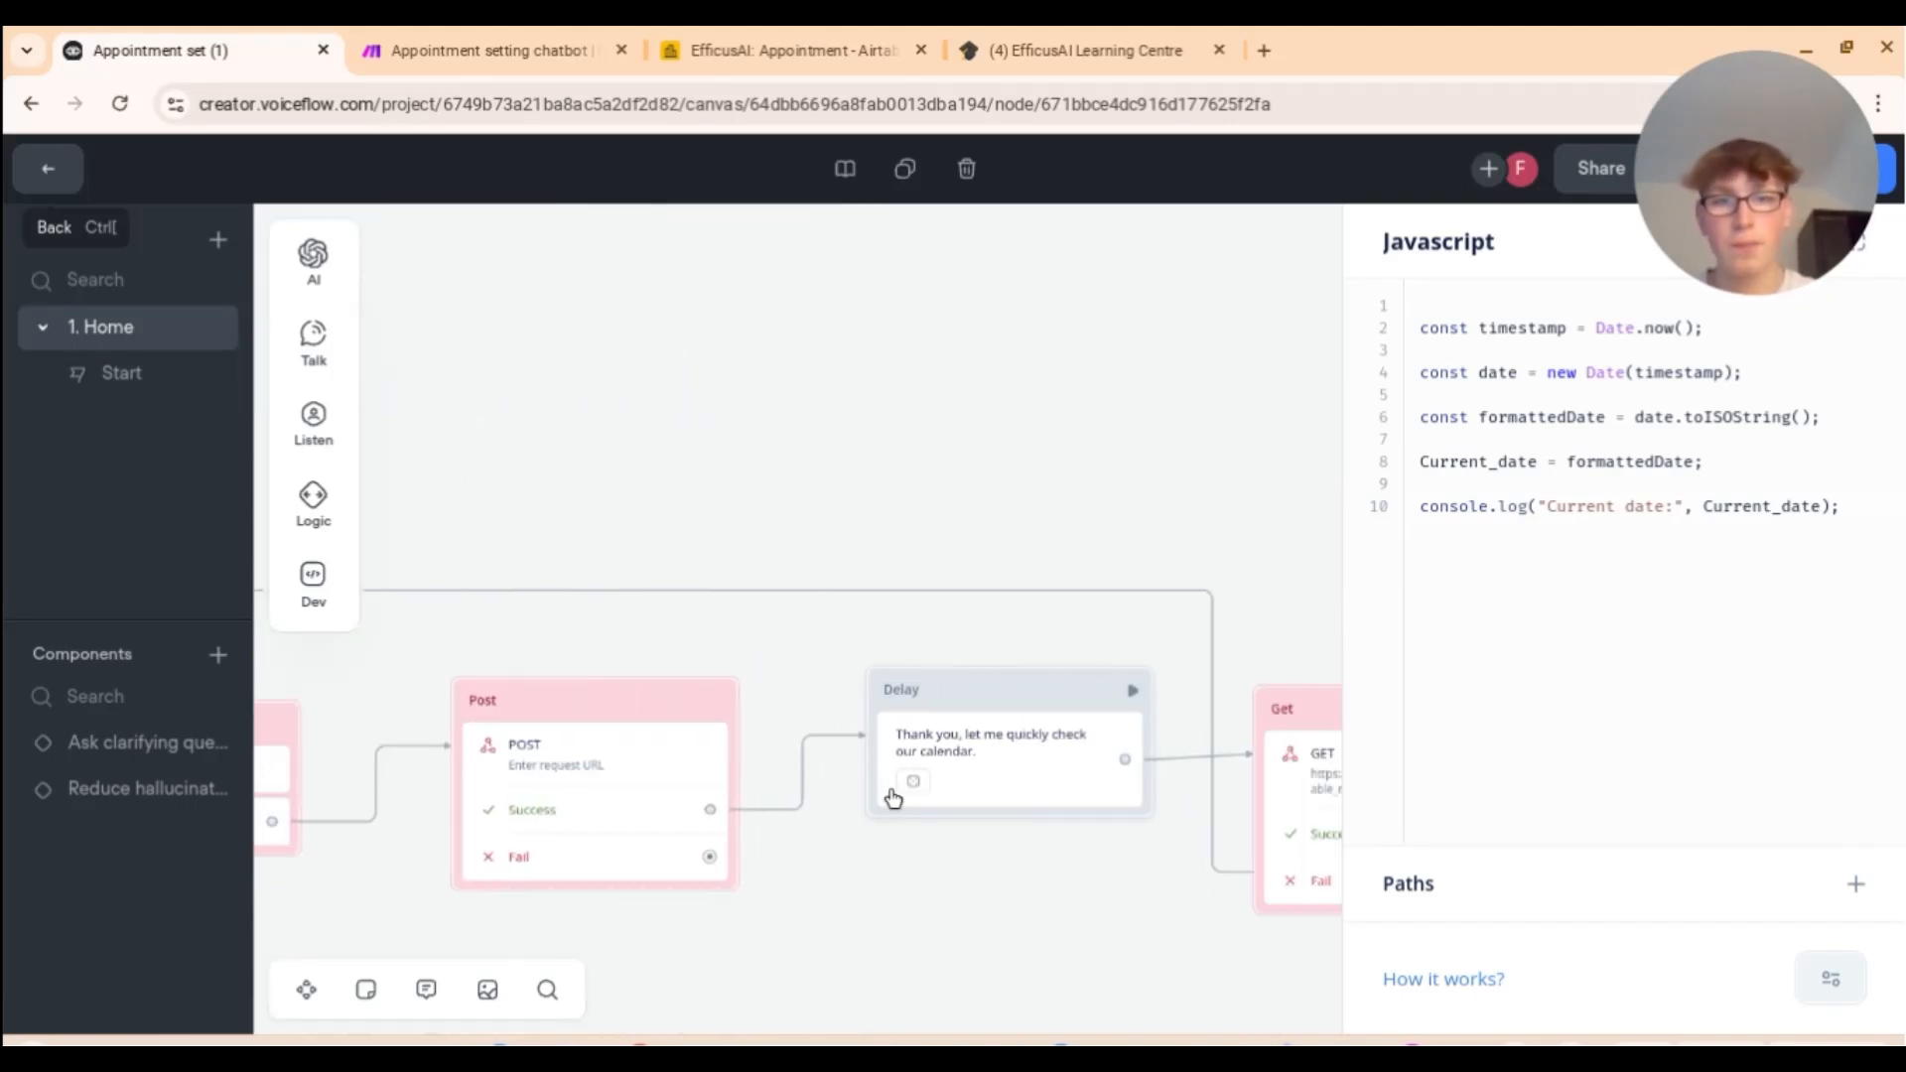
scroll(897, 852, right, 3)
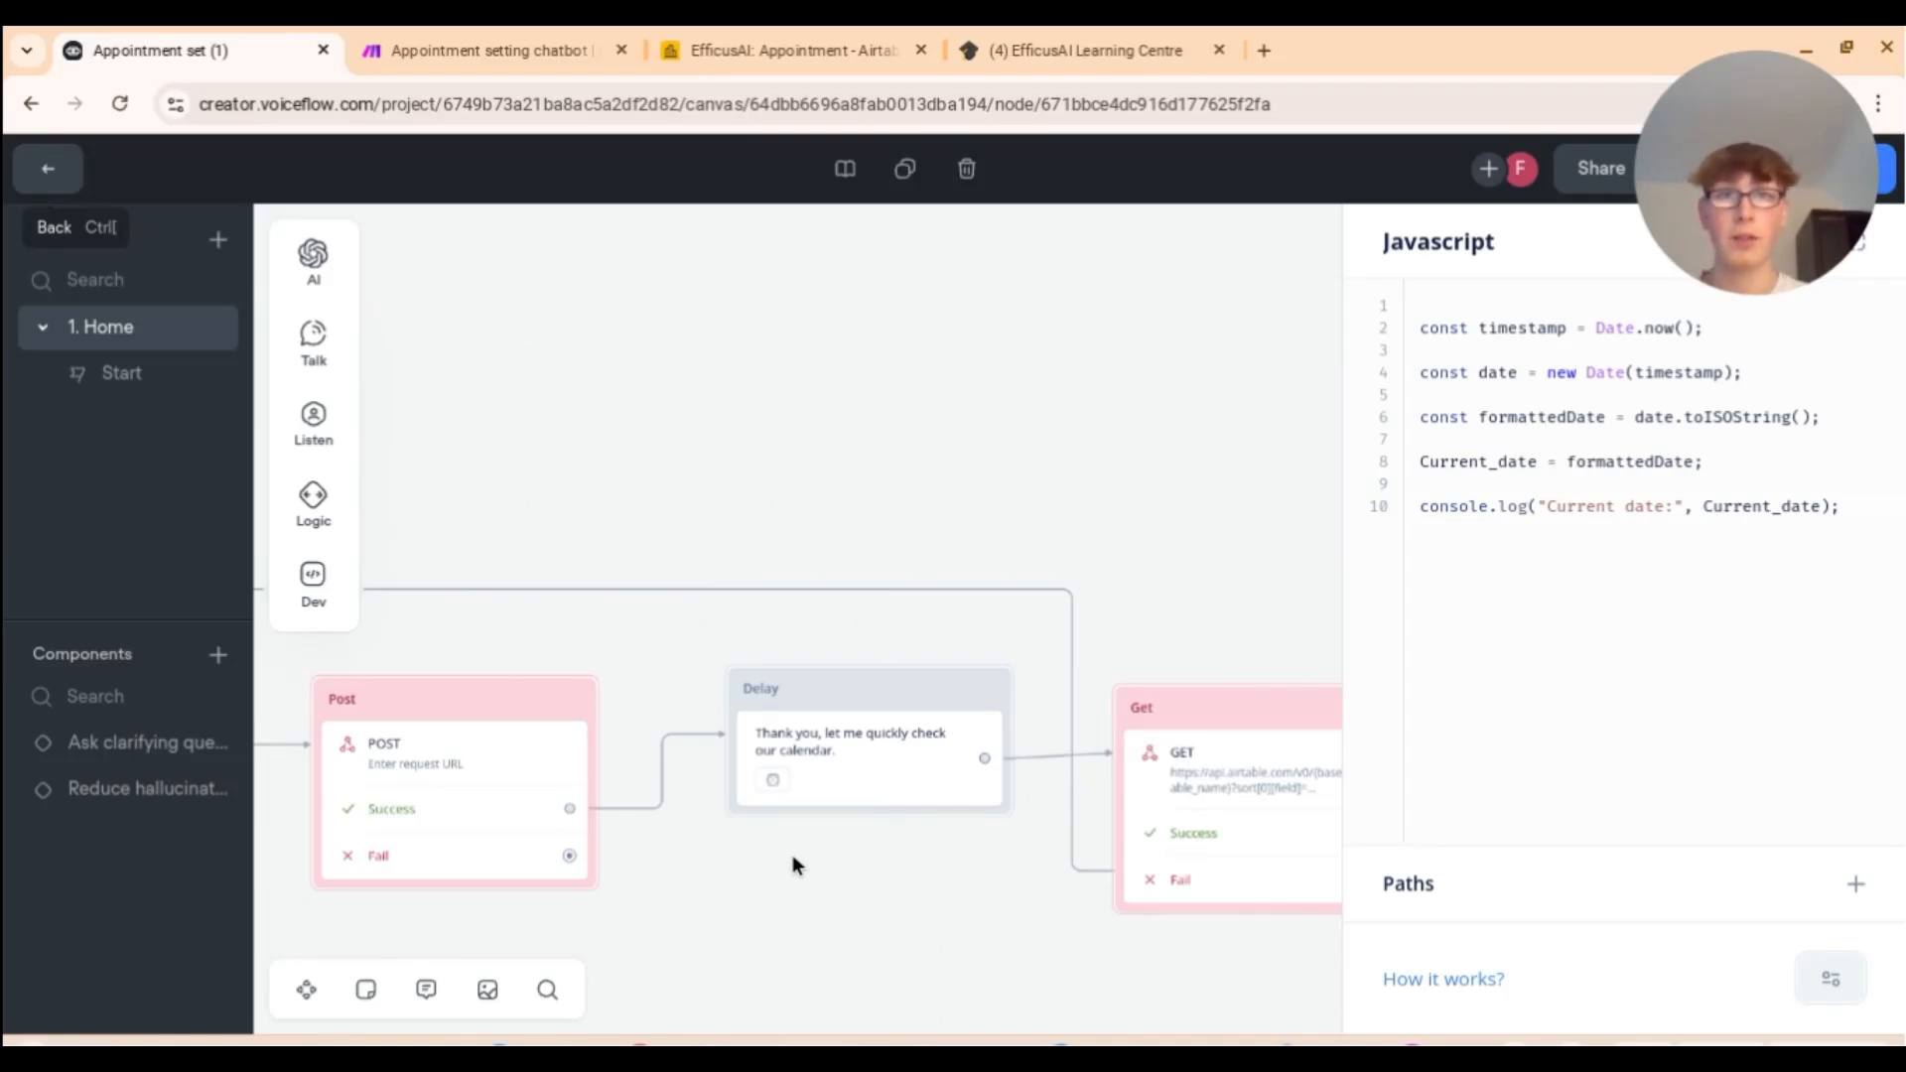
scroll(793, 859, left, 3)
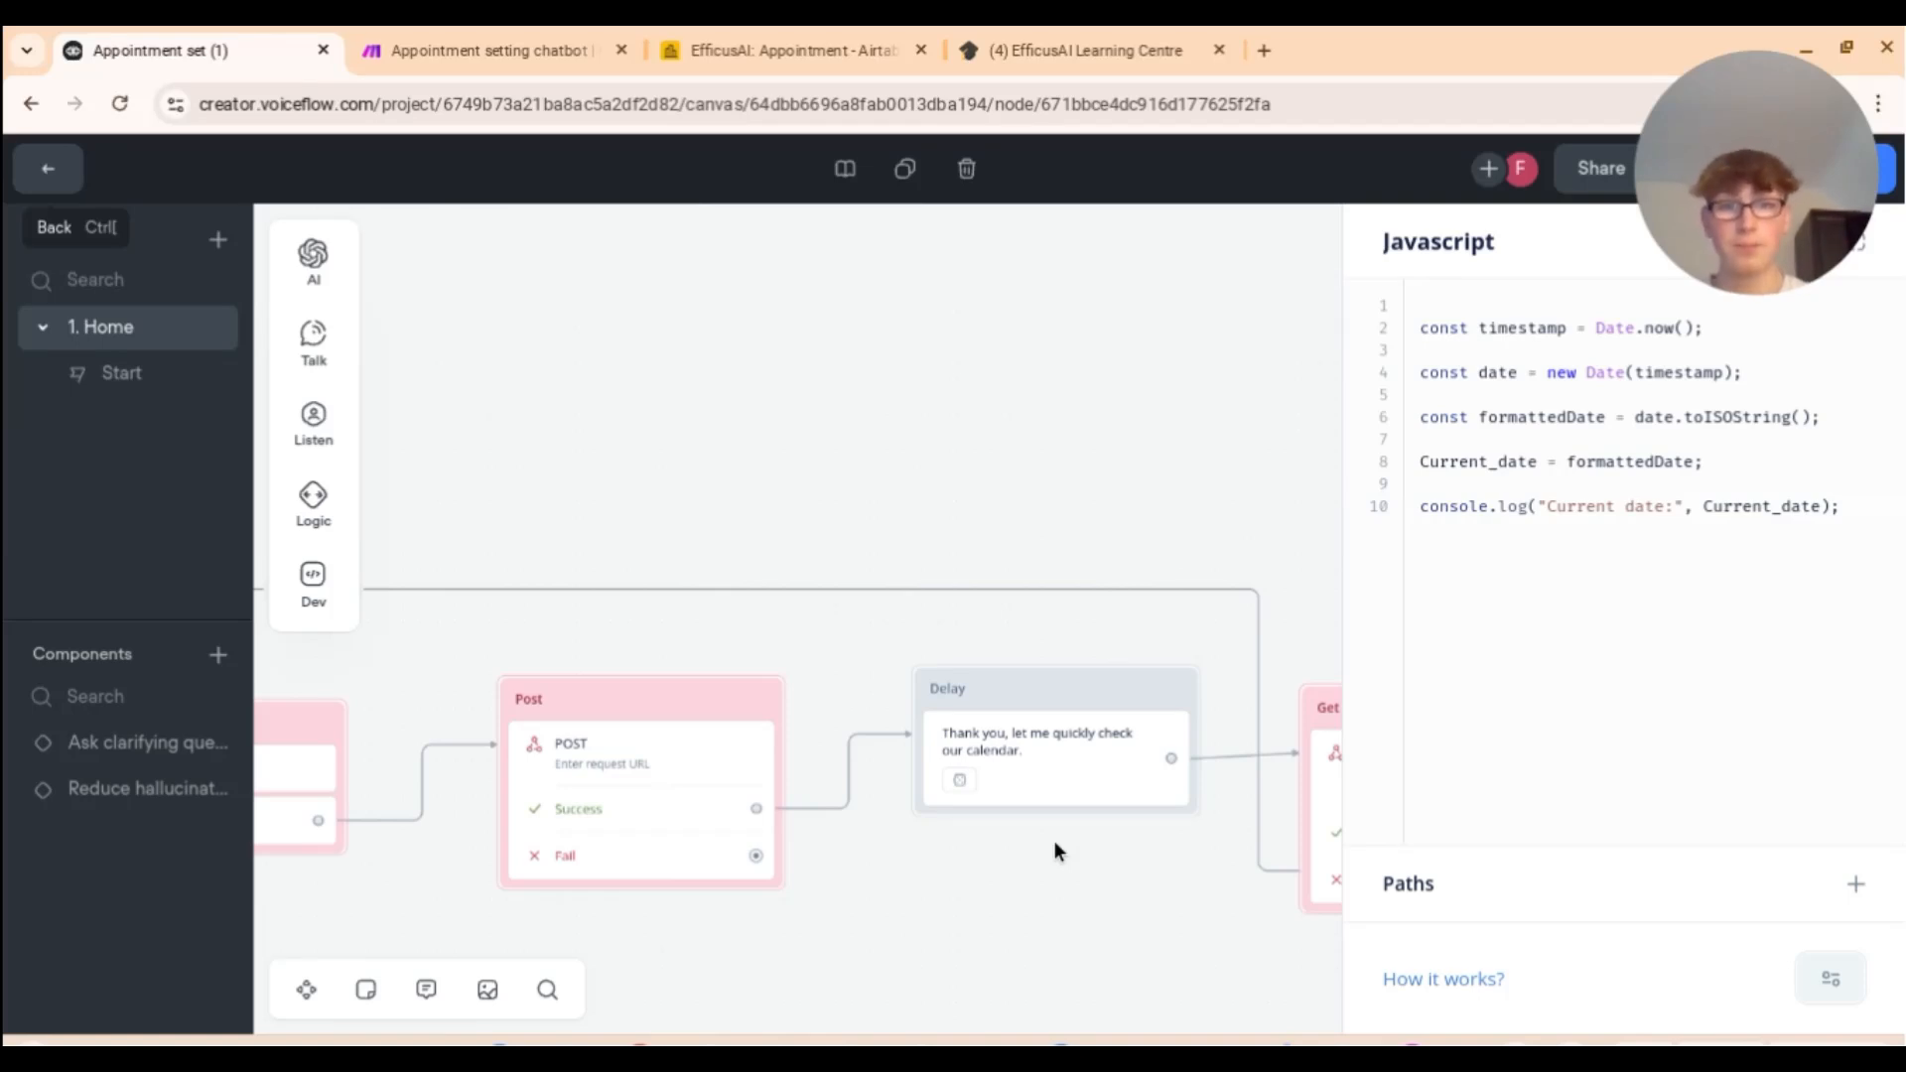
scroll(1054, 842, right, 3)
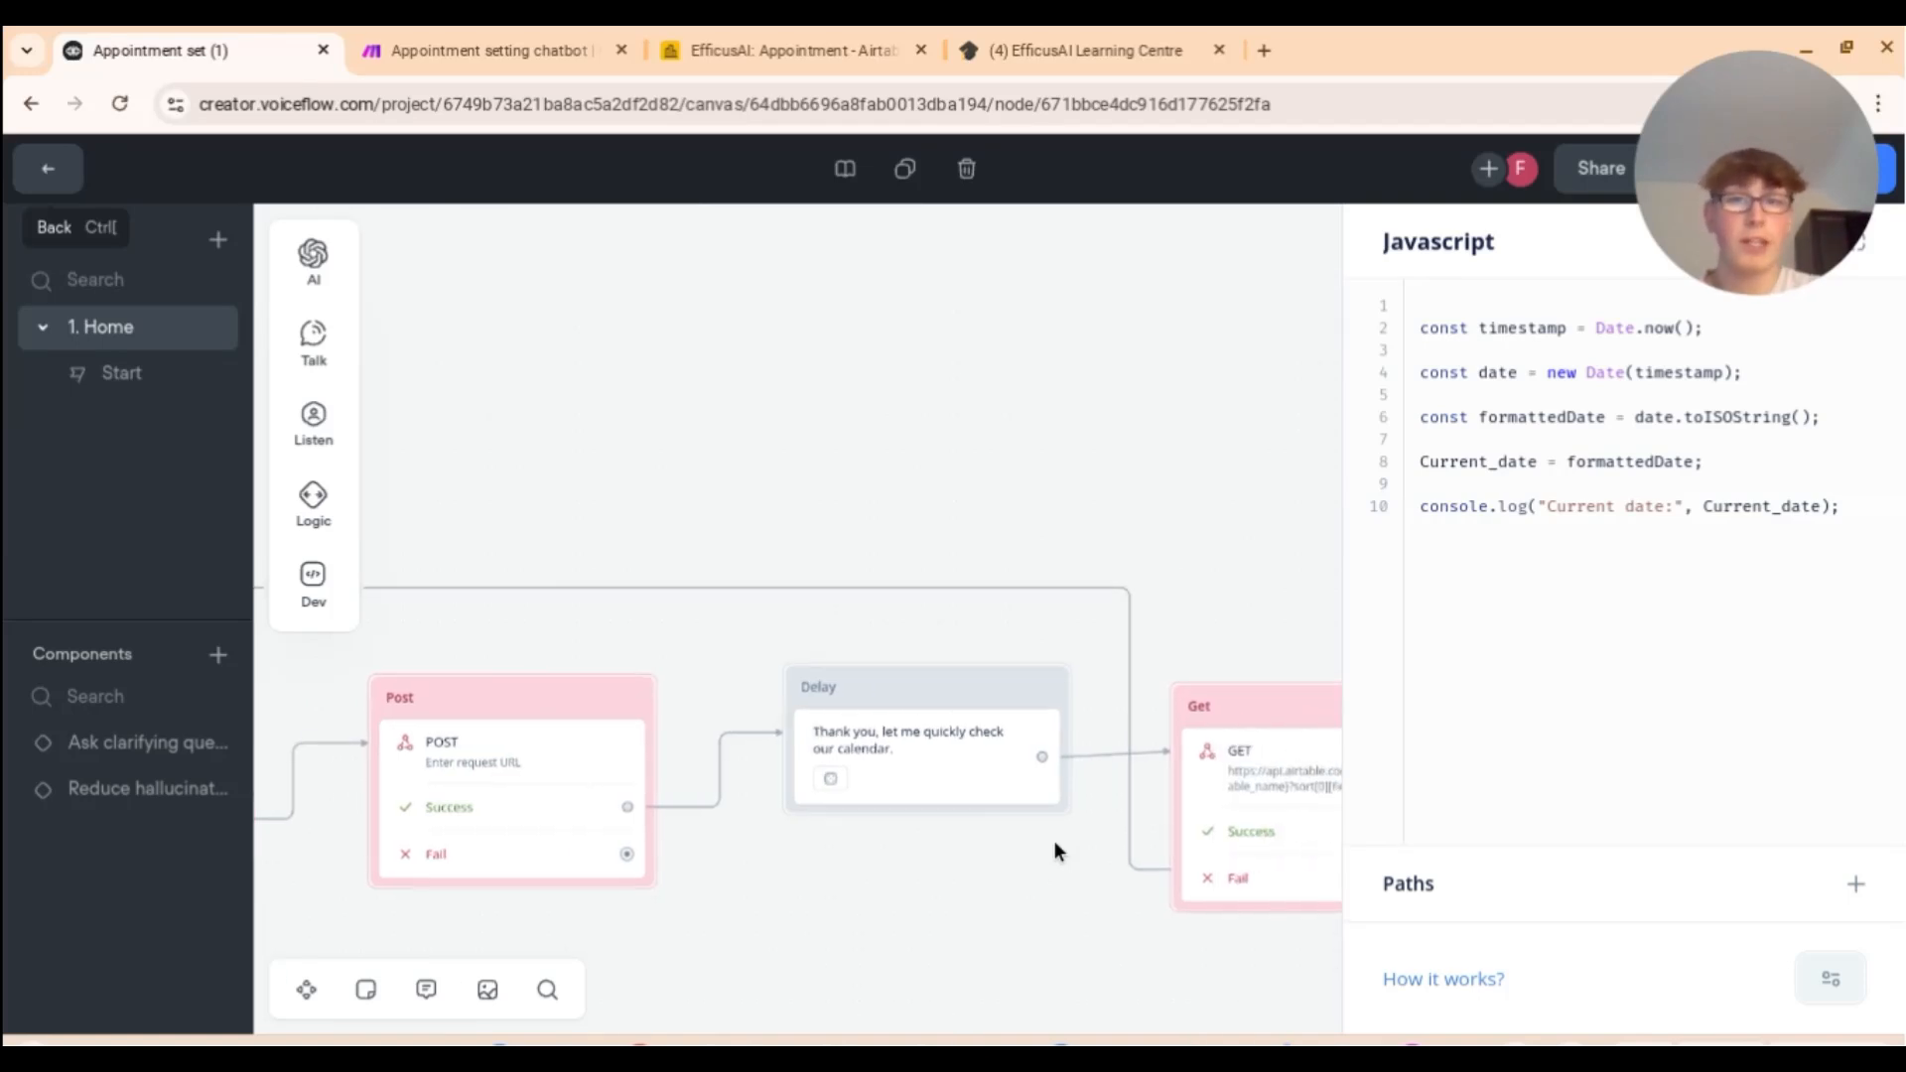
scroll(1054, 842, left, 10)
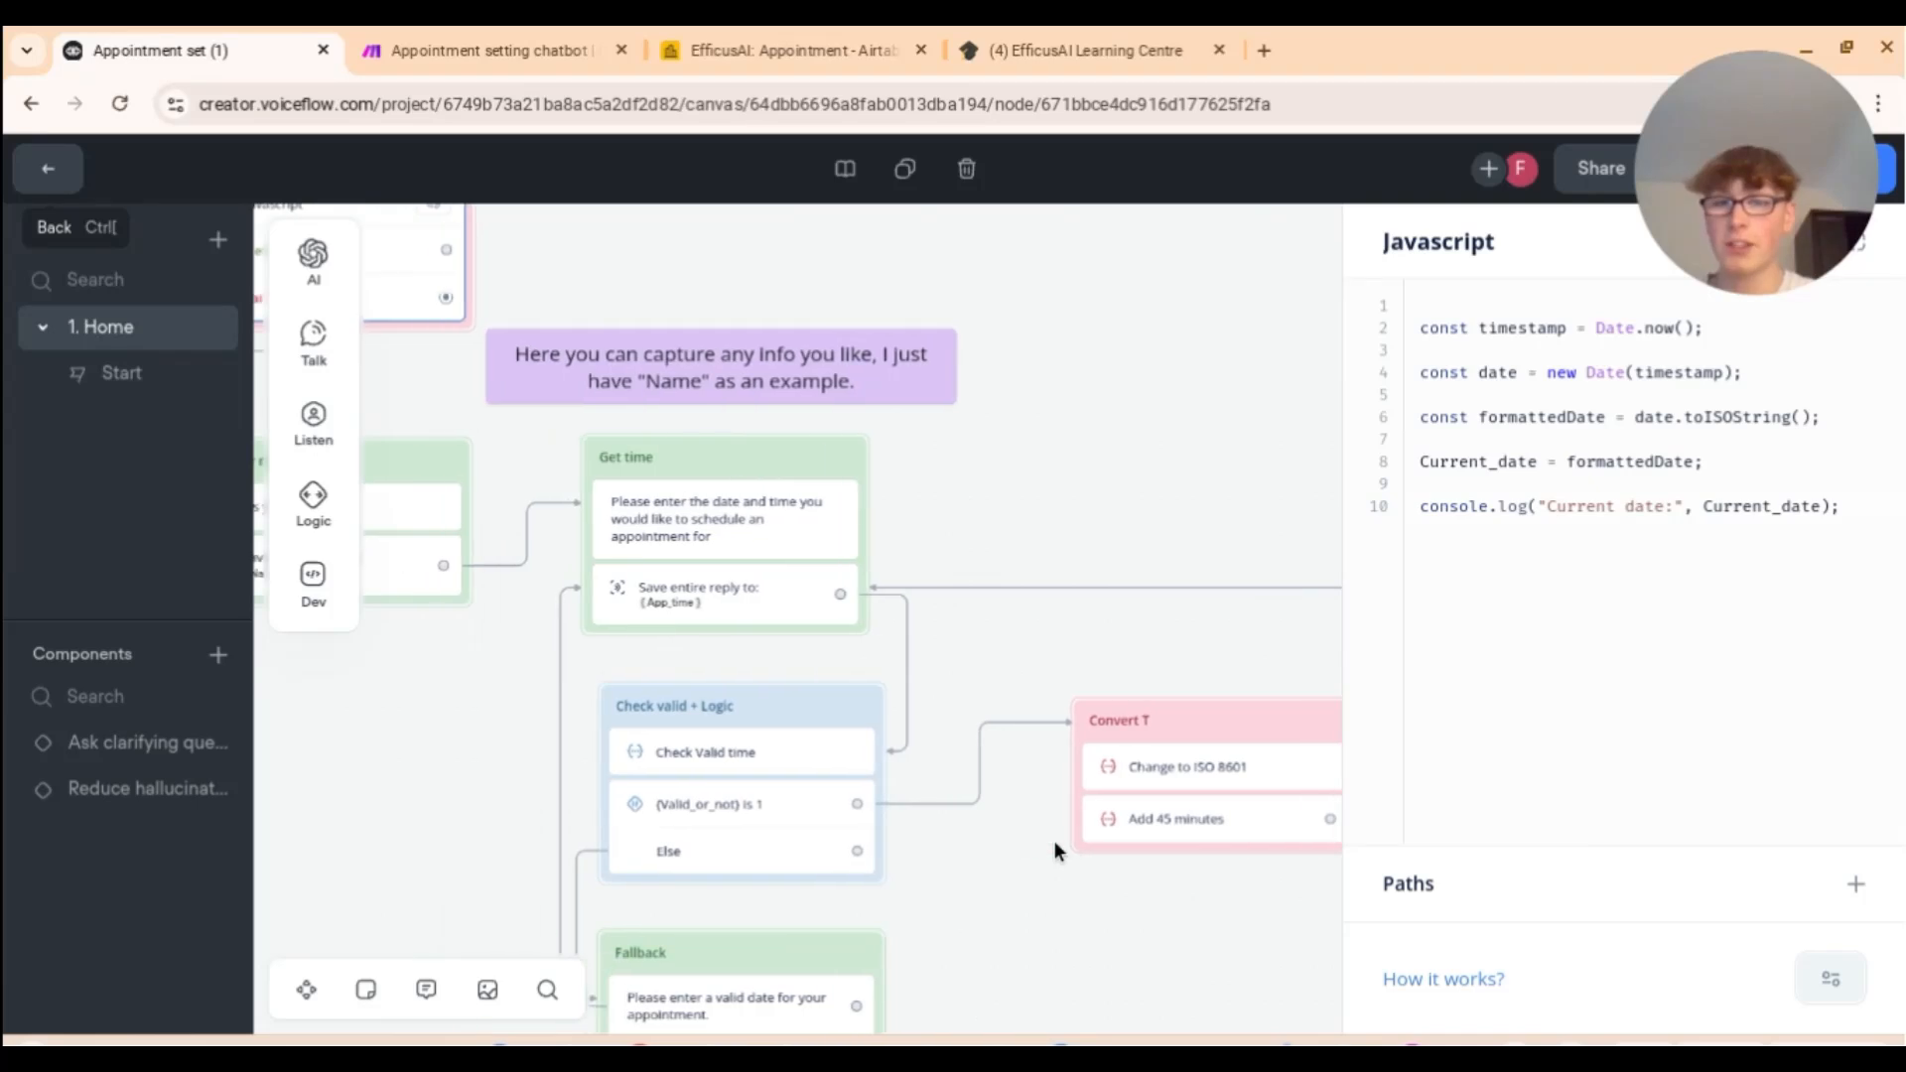
scroll(1054, 842, left, 5)
scroll(1054, 841, down, 1)
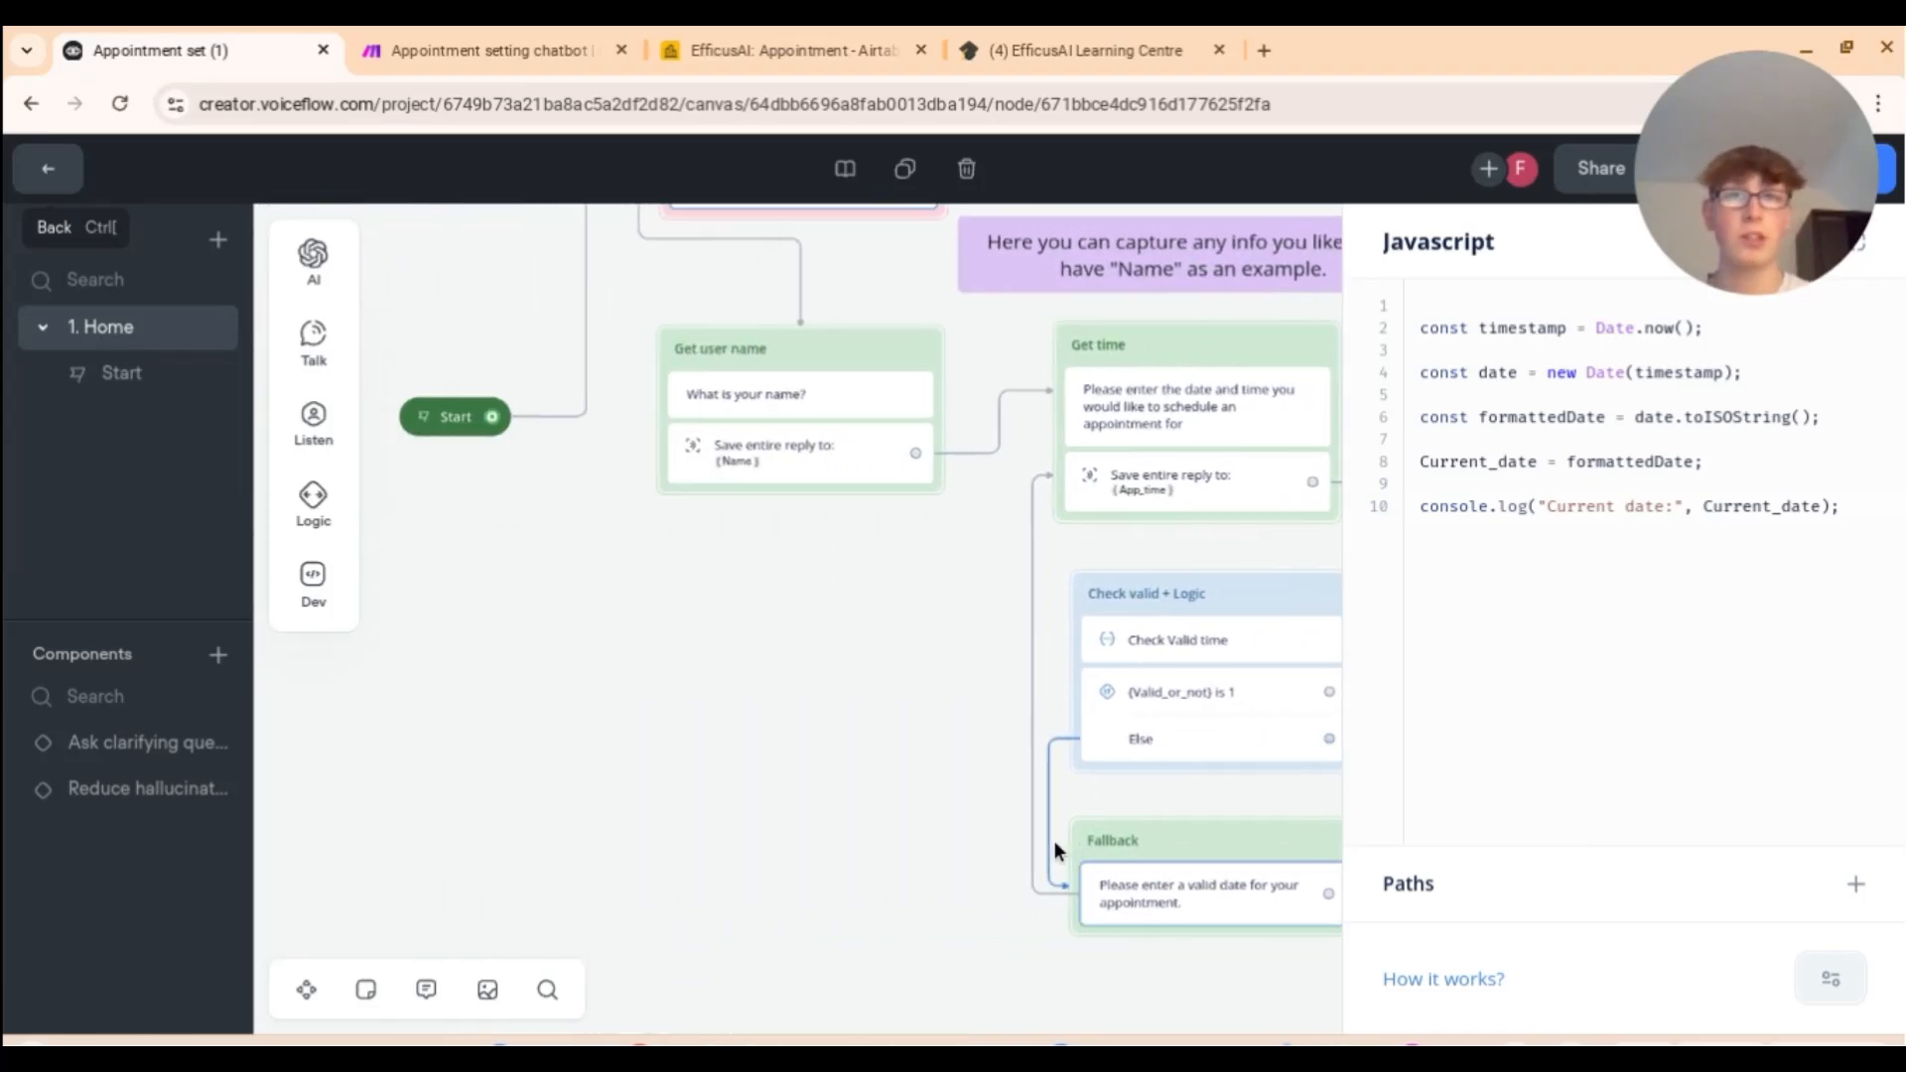
scroll(969, 762, right, 13)
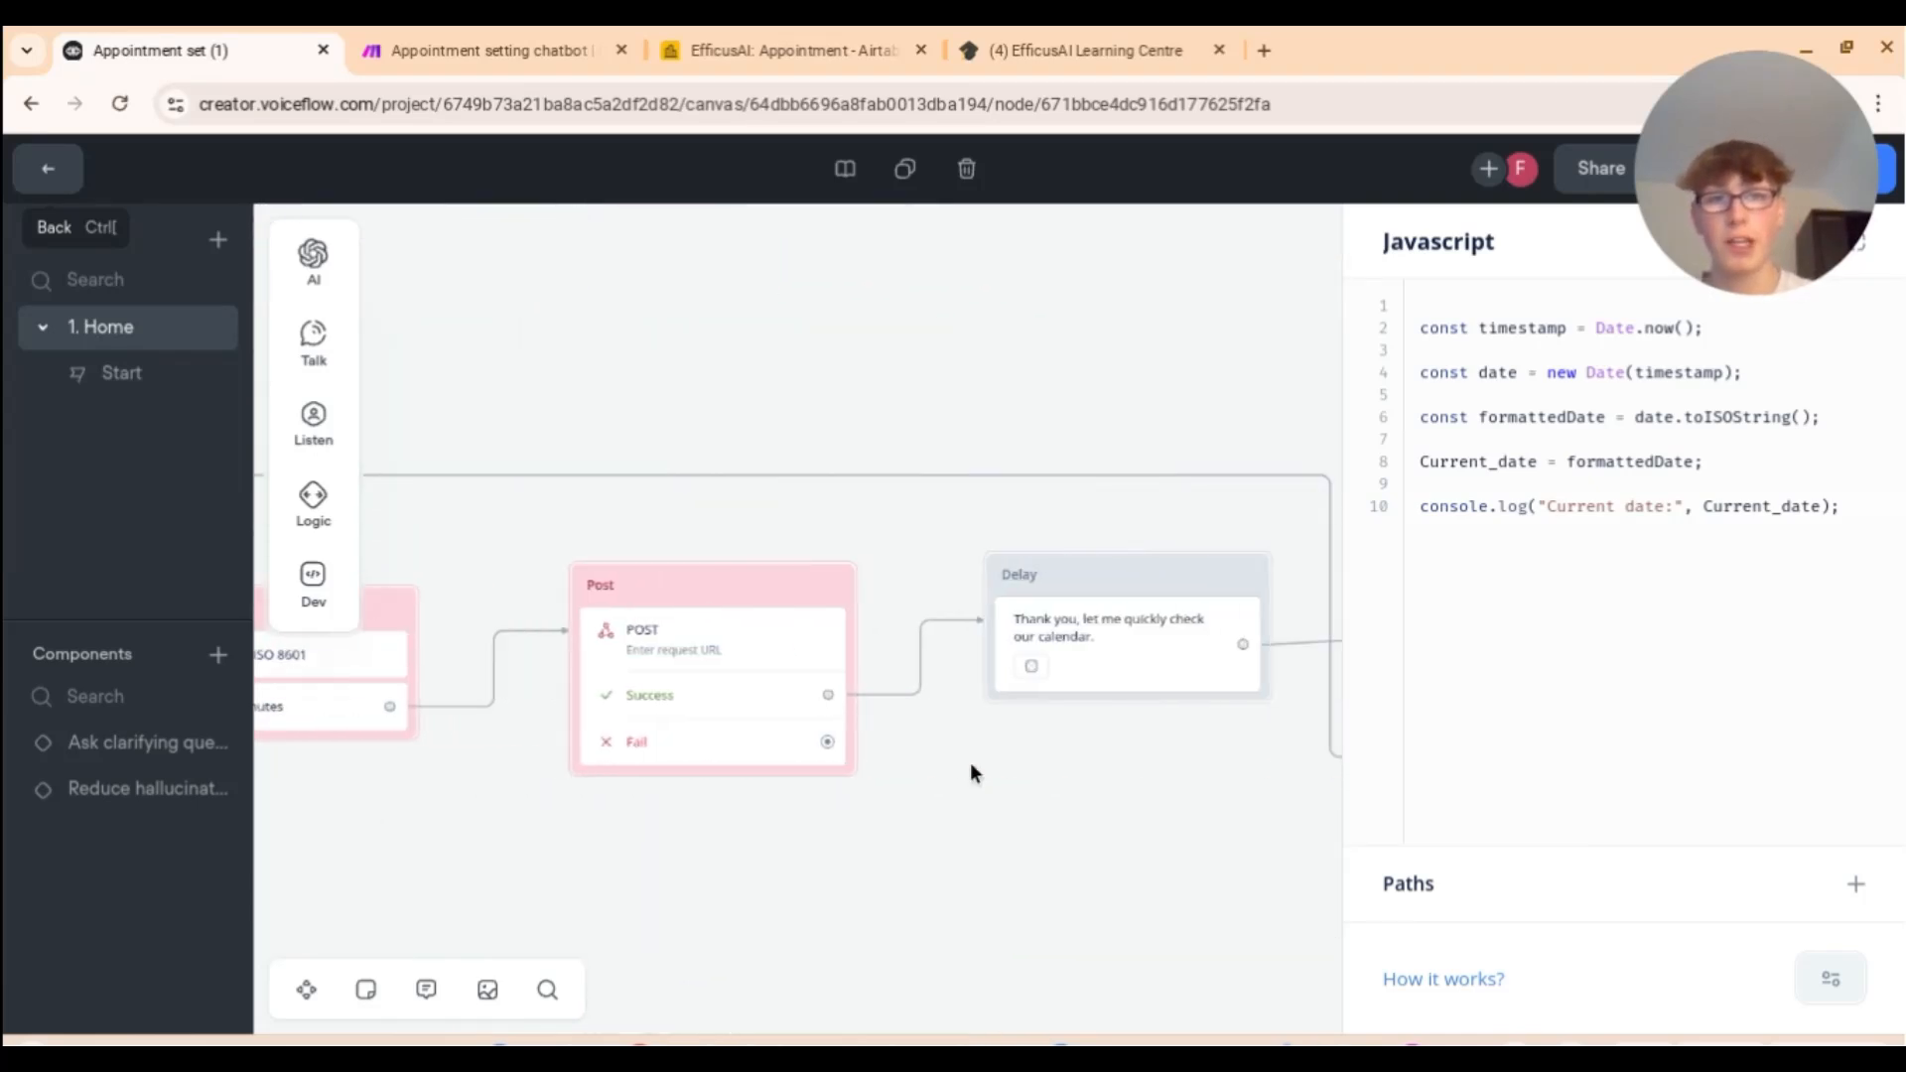
scroll(969, 763, right, 1)
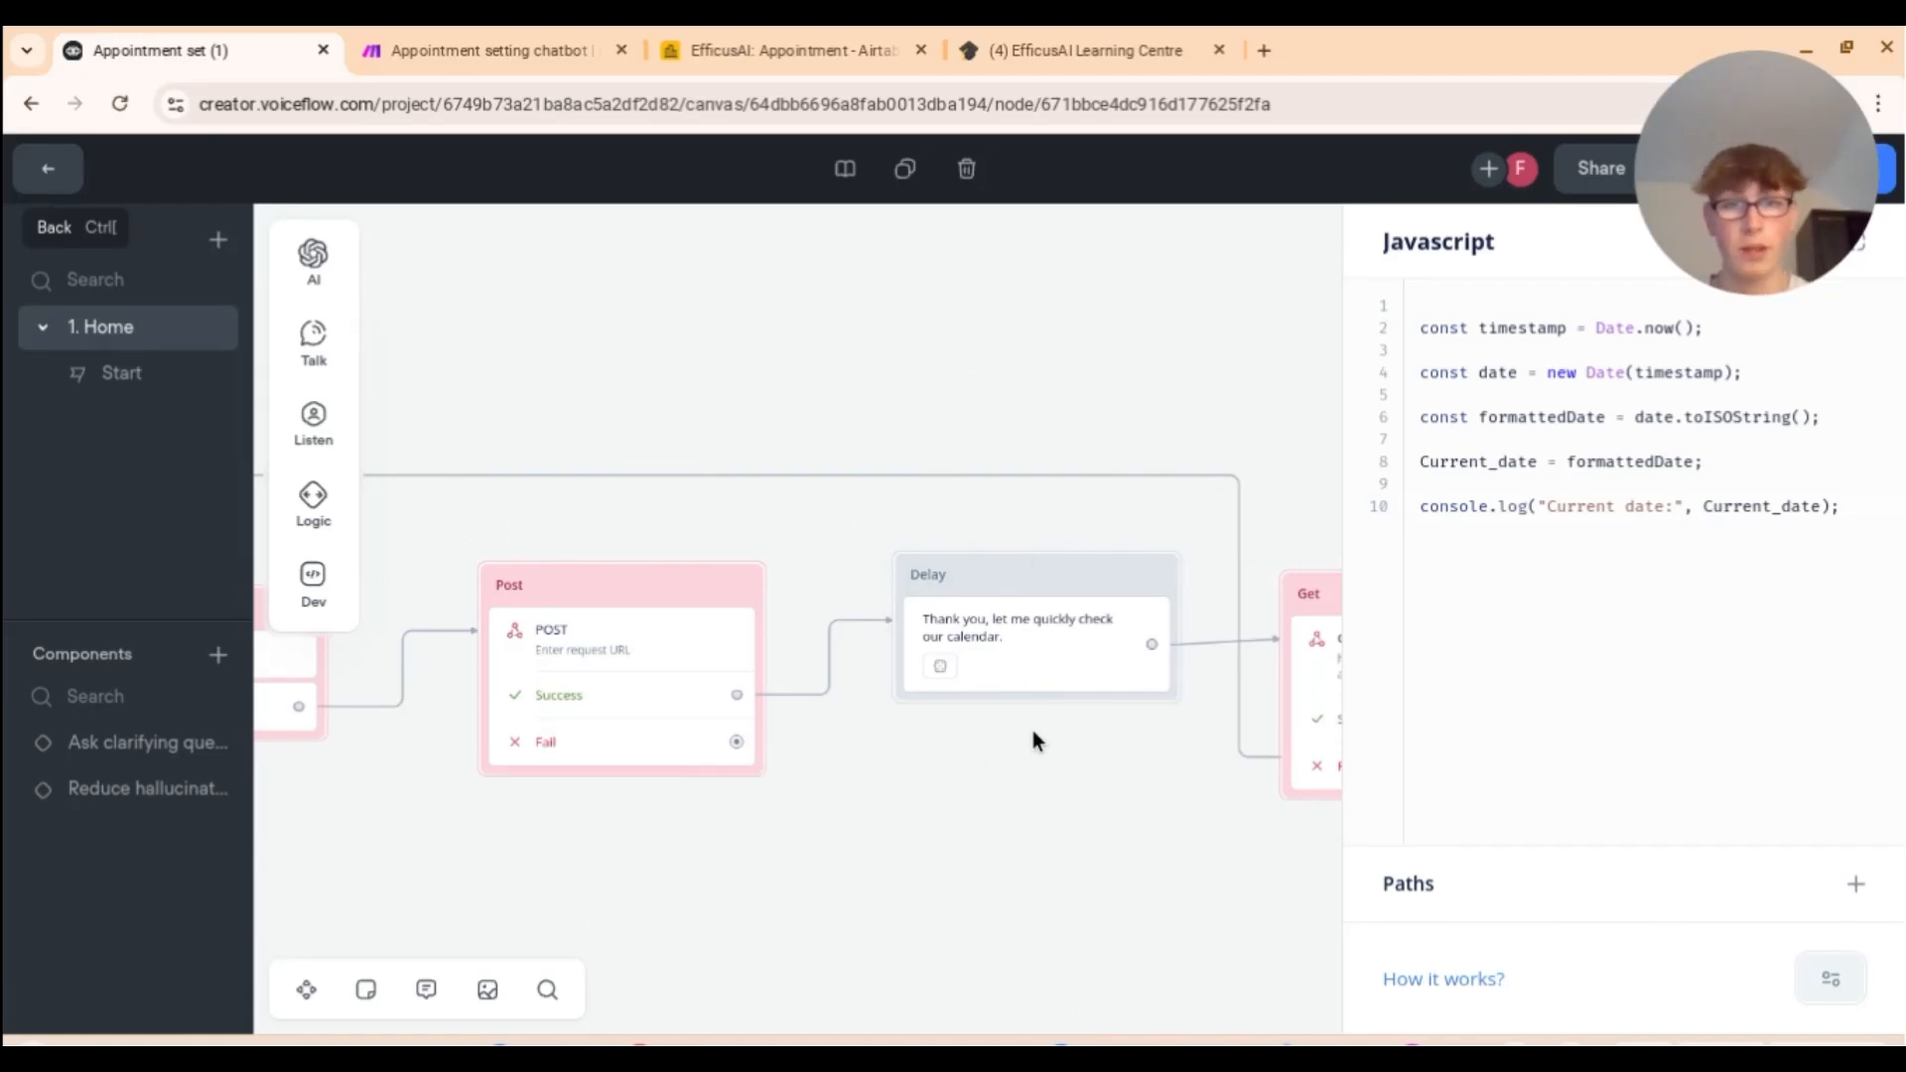
scroll(1032, 741, left, 14)
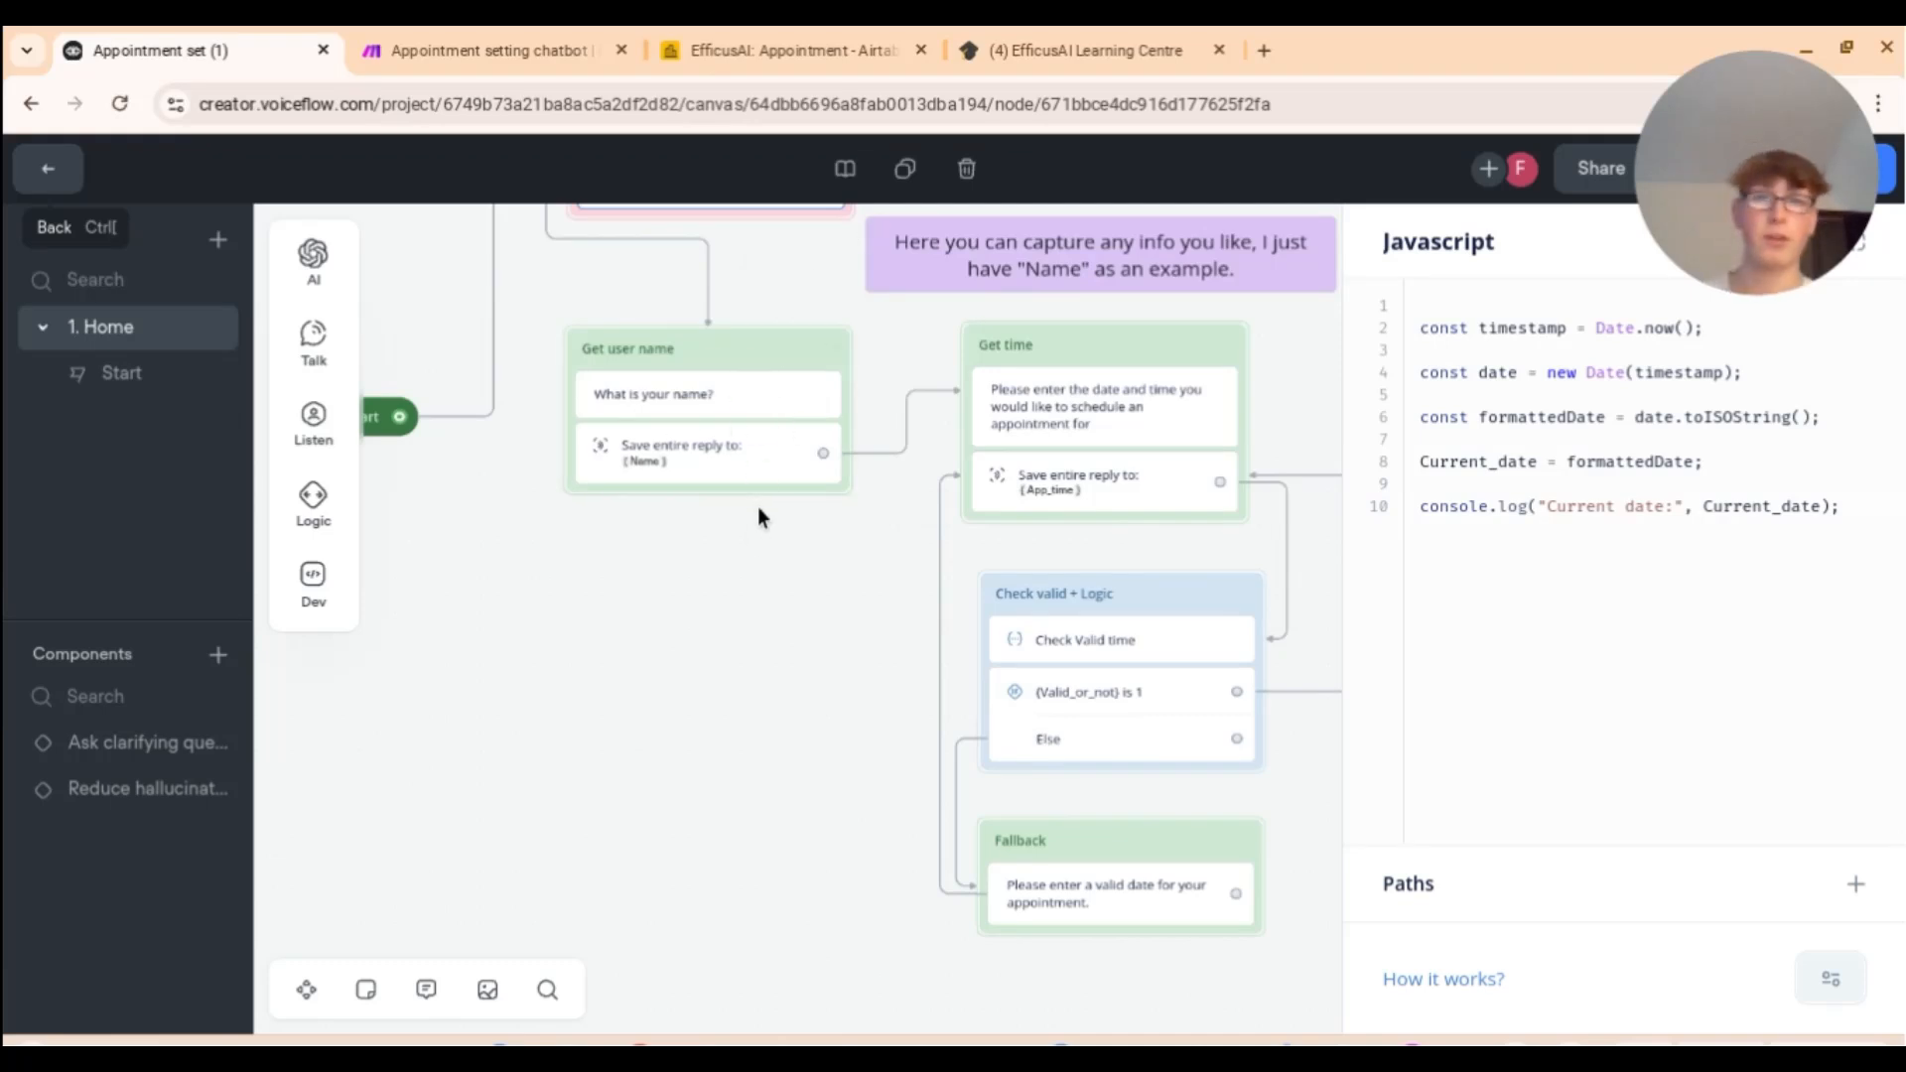
scroll(758, 506, up, 2)
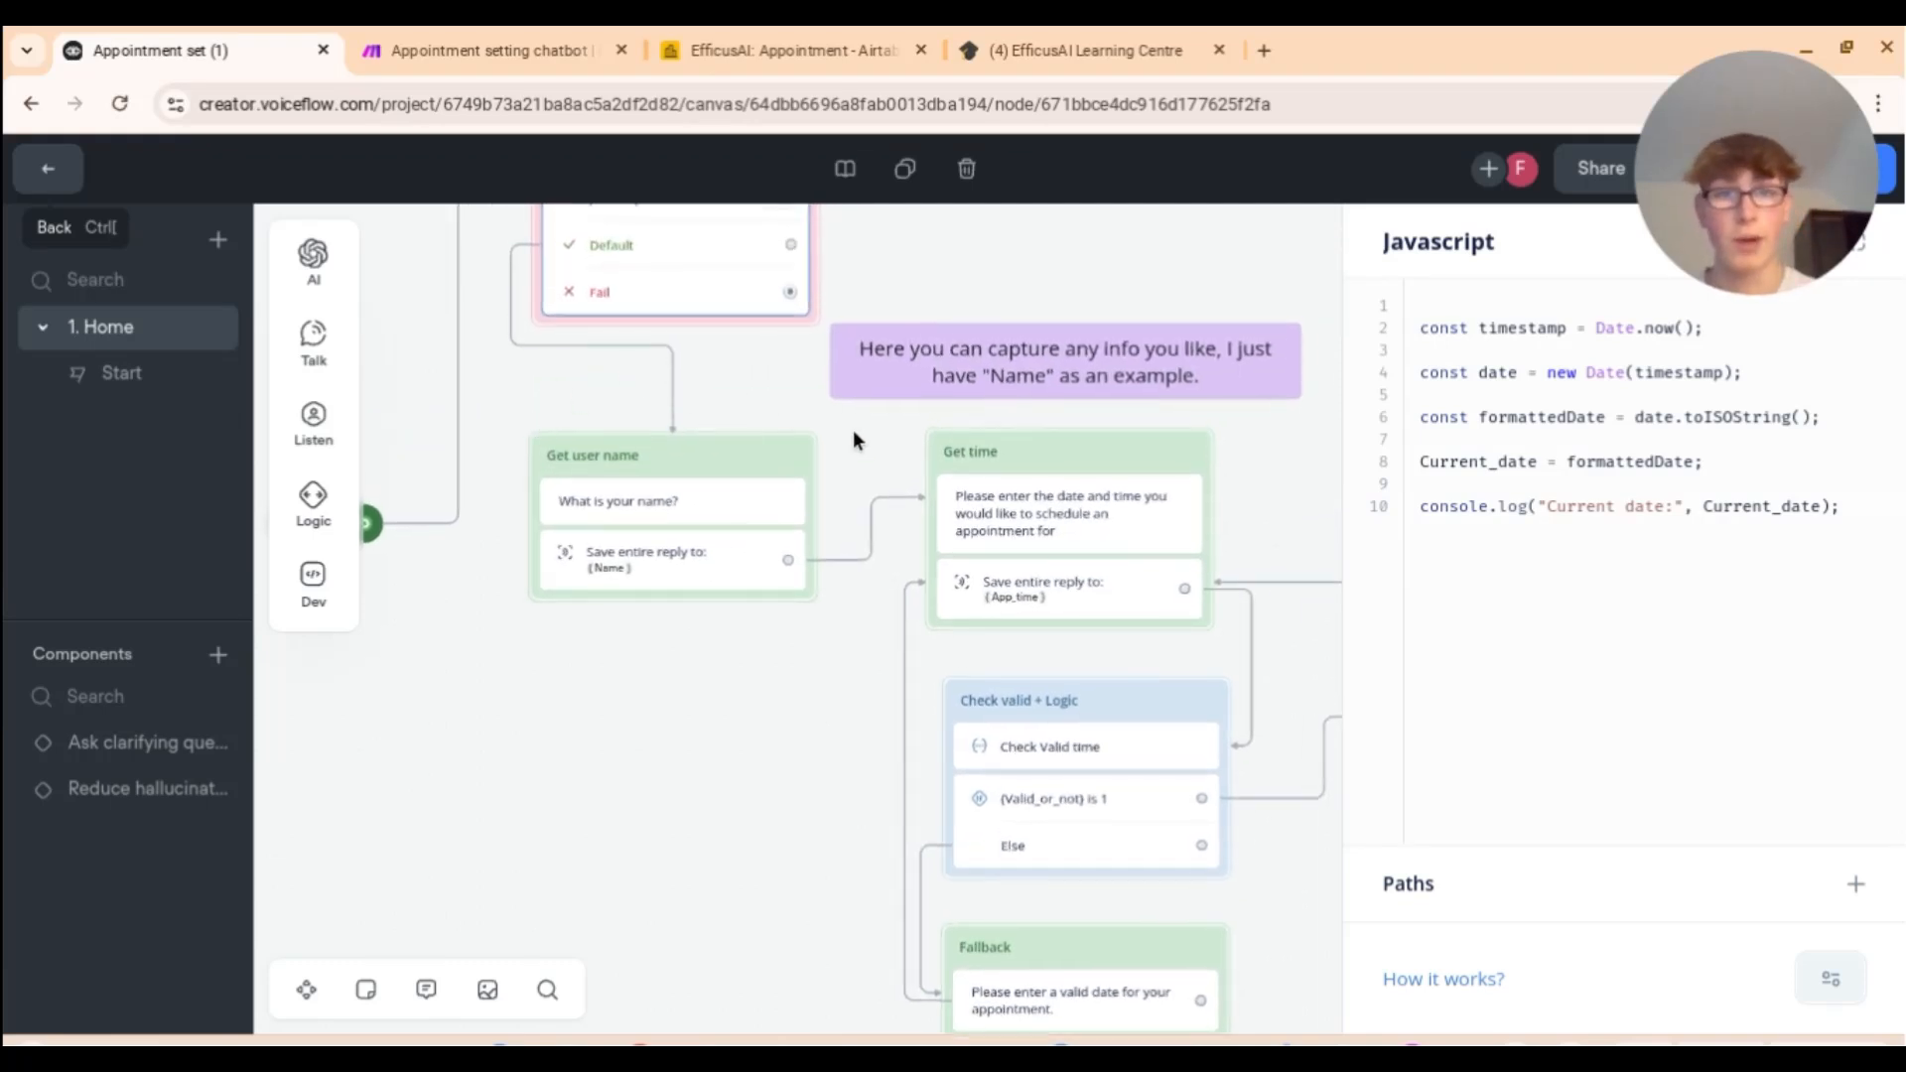
ctrl+scroll(1024, 494, up, 5)
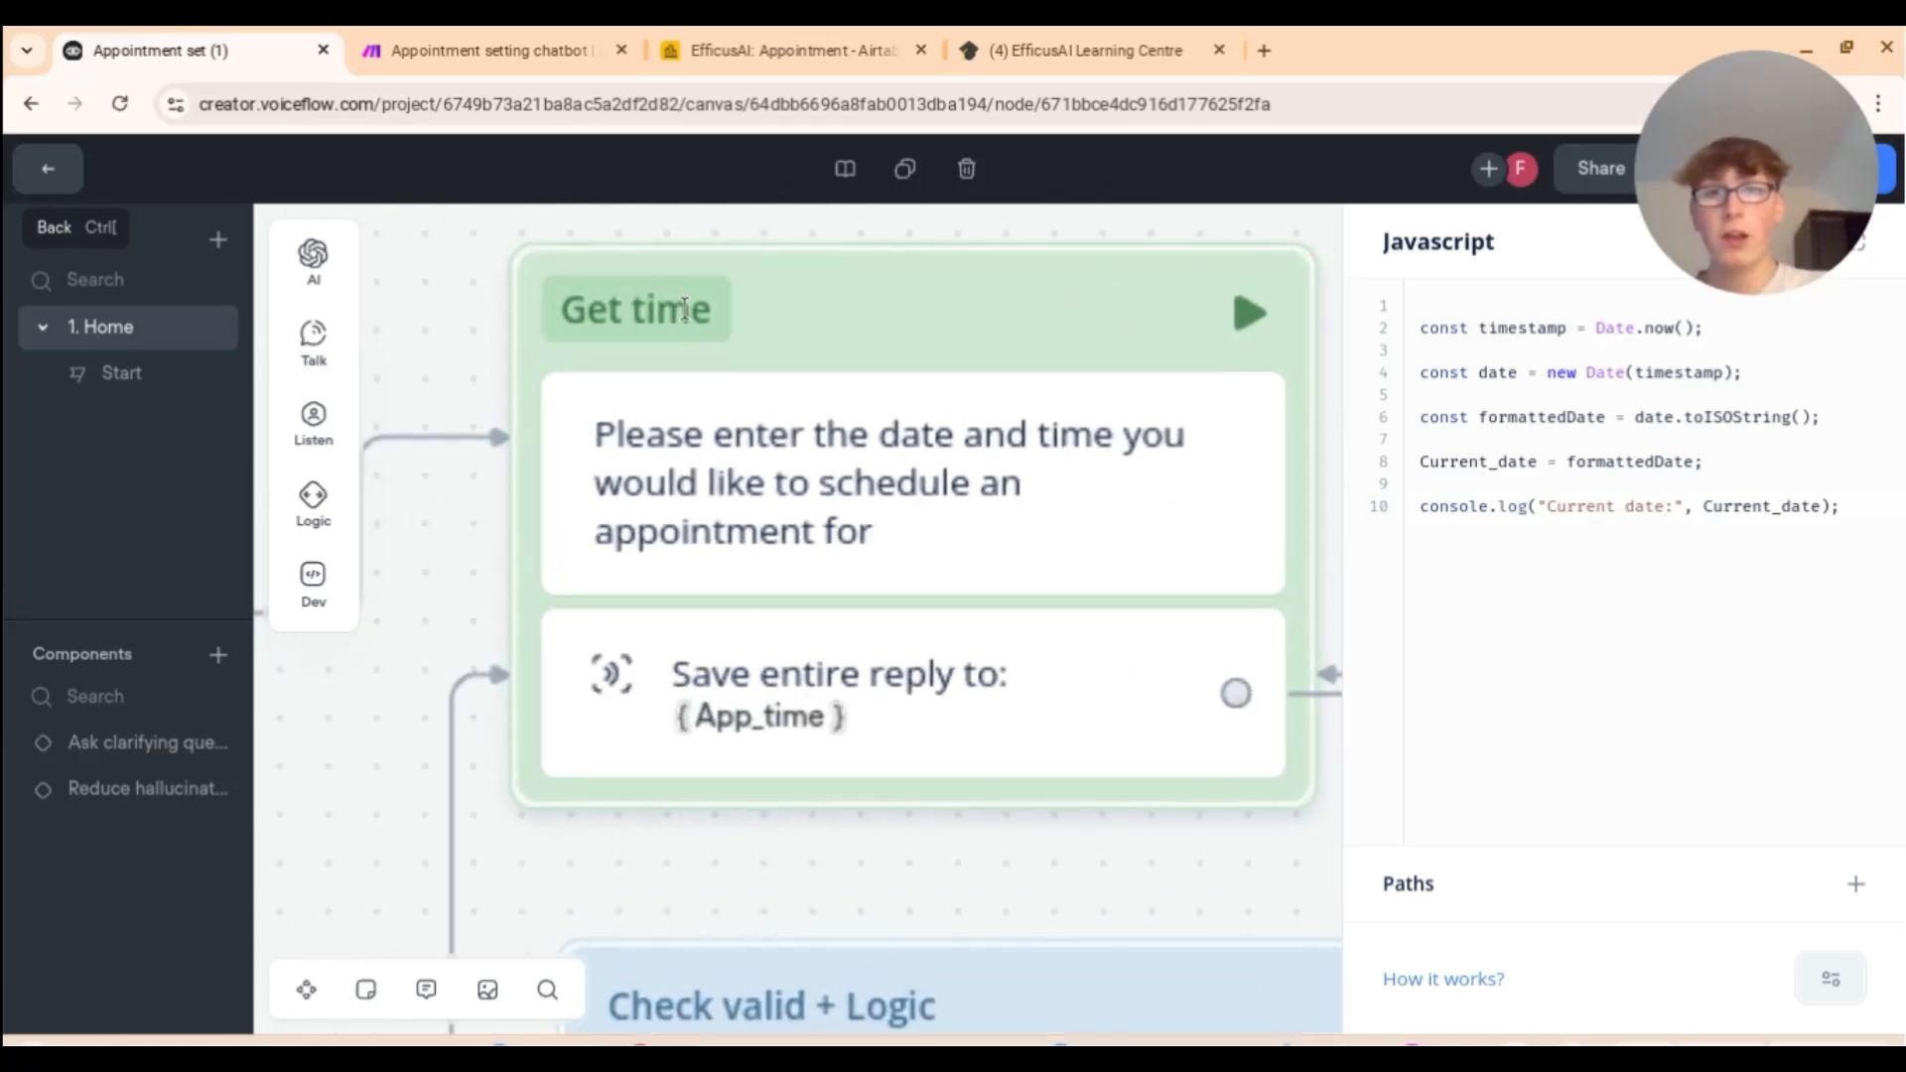
scroll(854, 365, right, 1)
scroll(858, 365, left, 1)
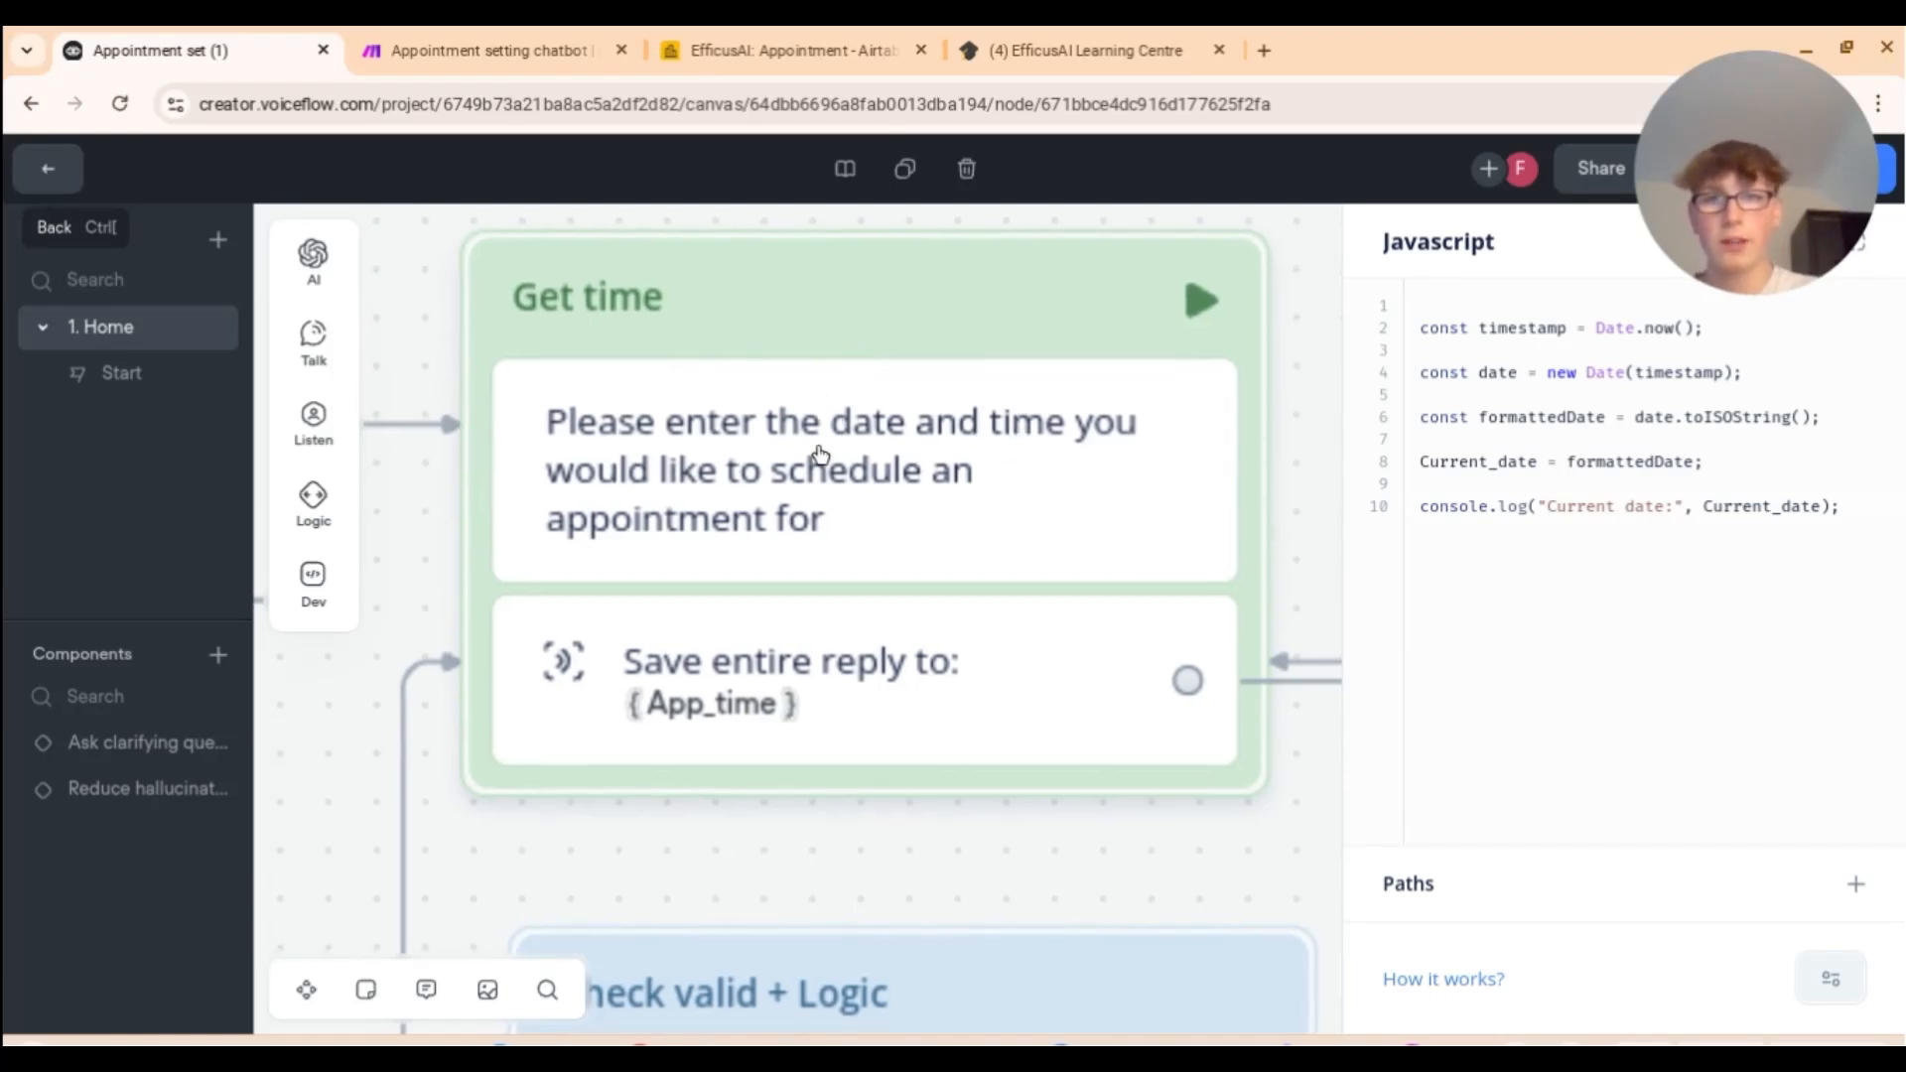
scroll(923, 472, down, 2)
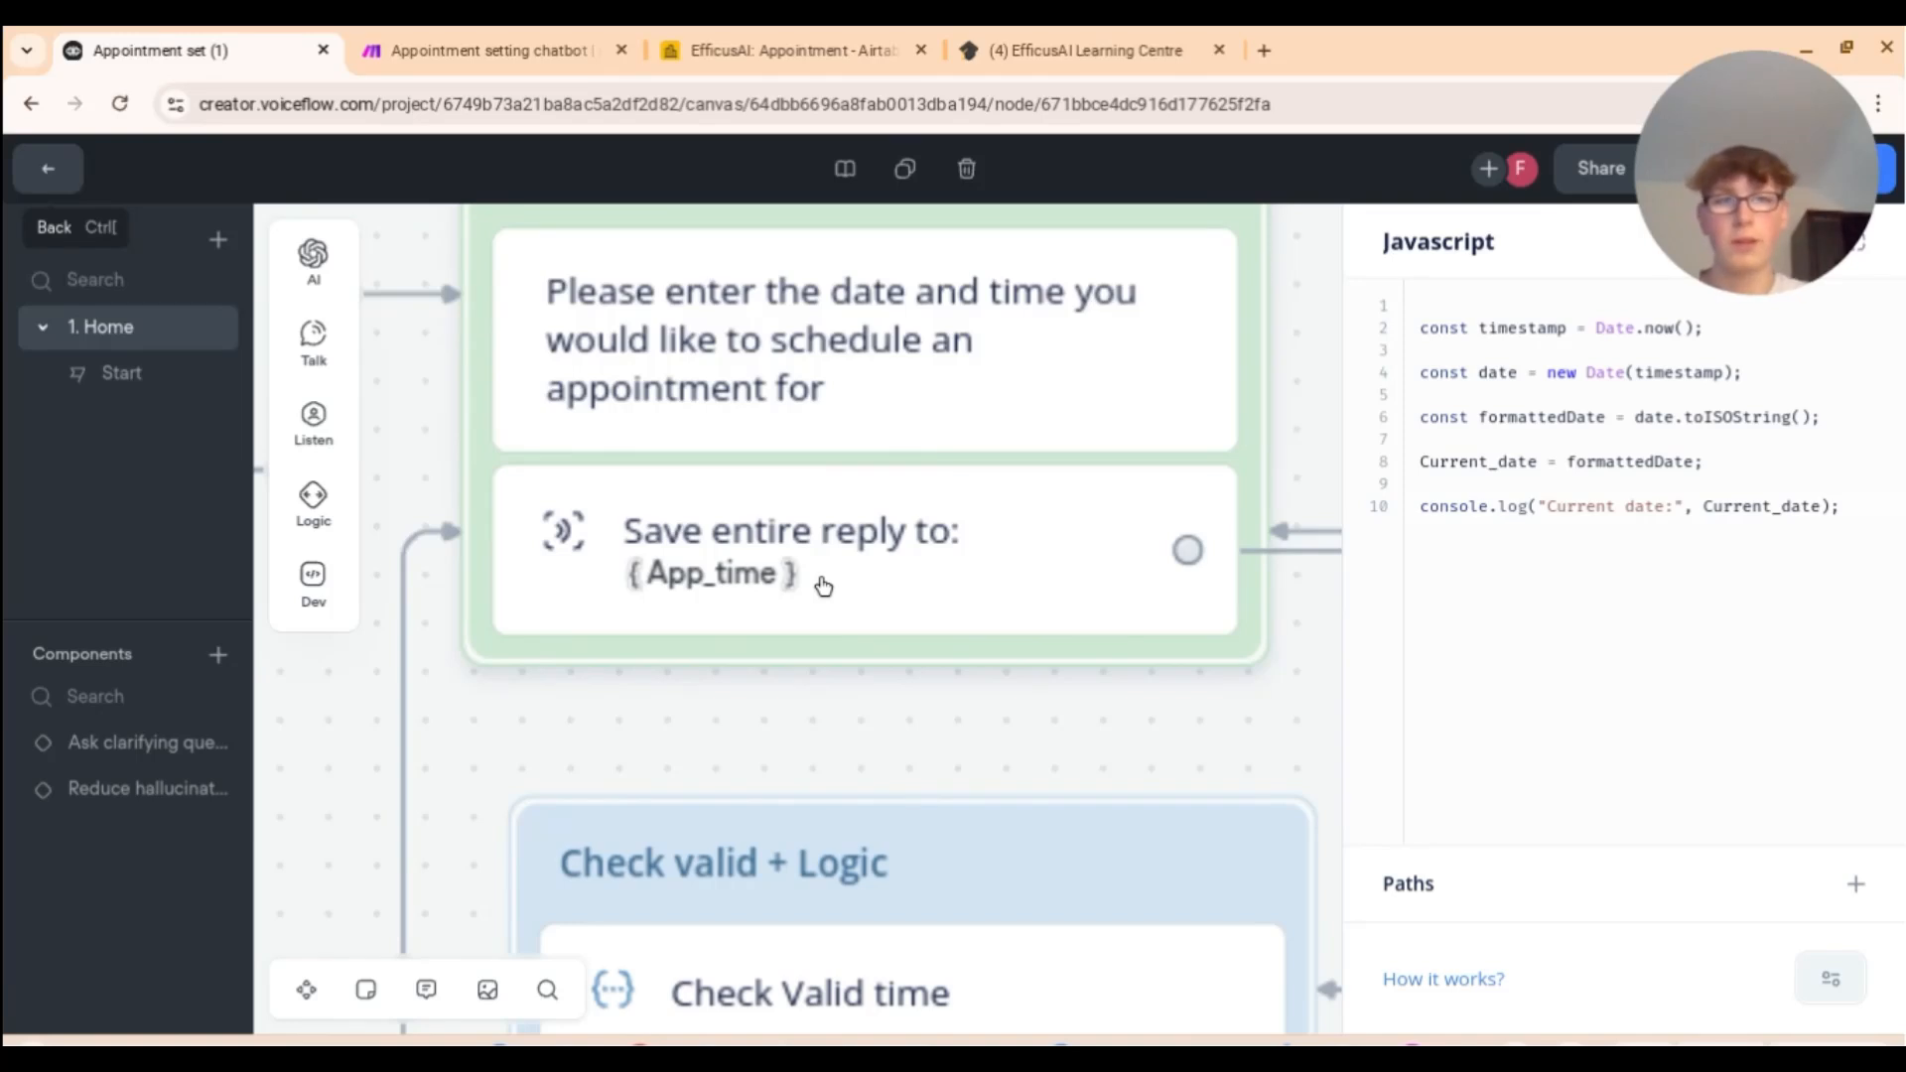
Step: Close the JavaScript panel and scroll down to the Check valid + Logic block
click(845, 693)
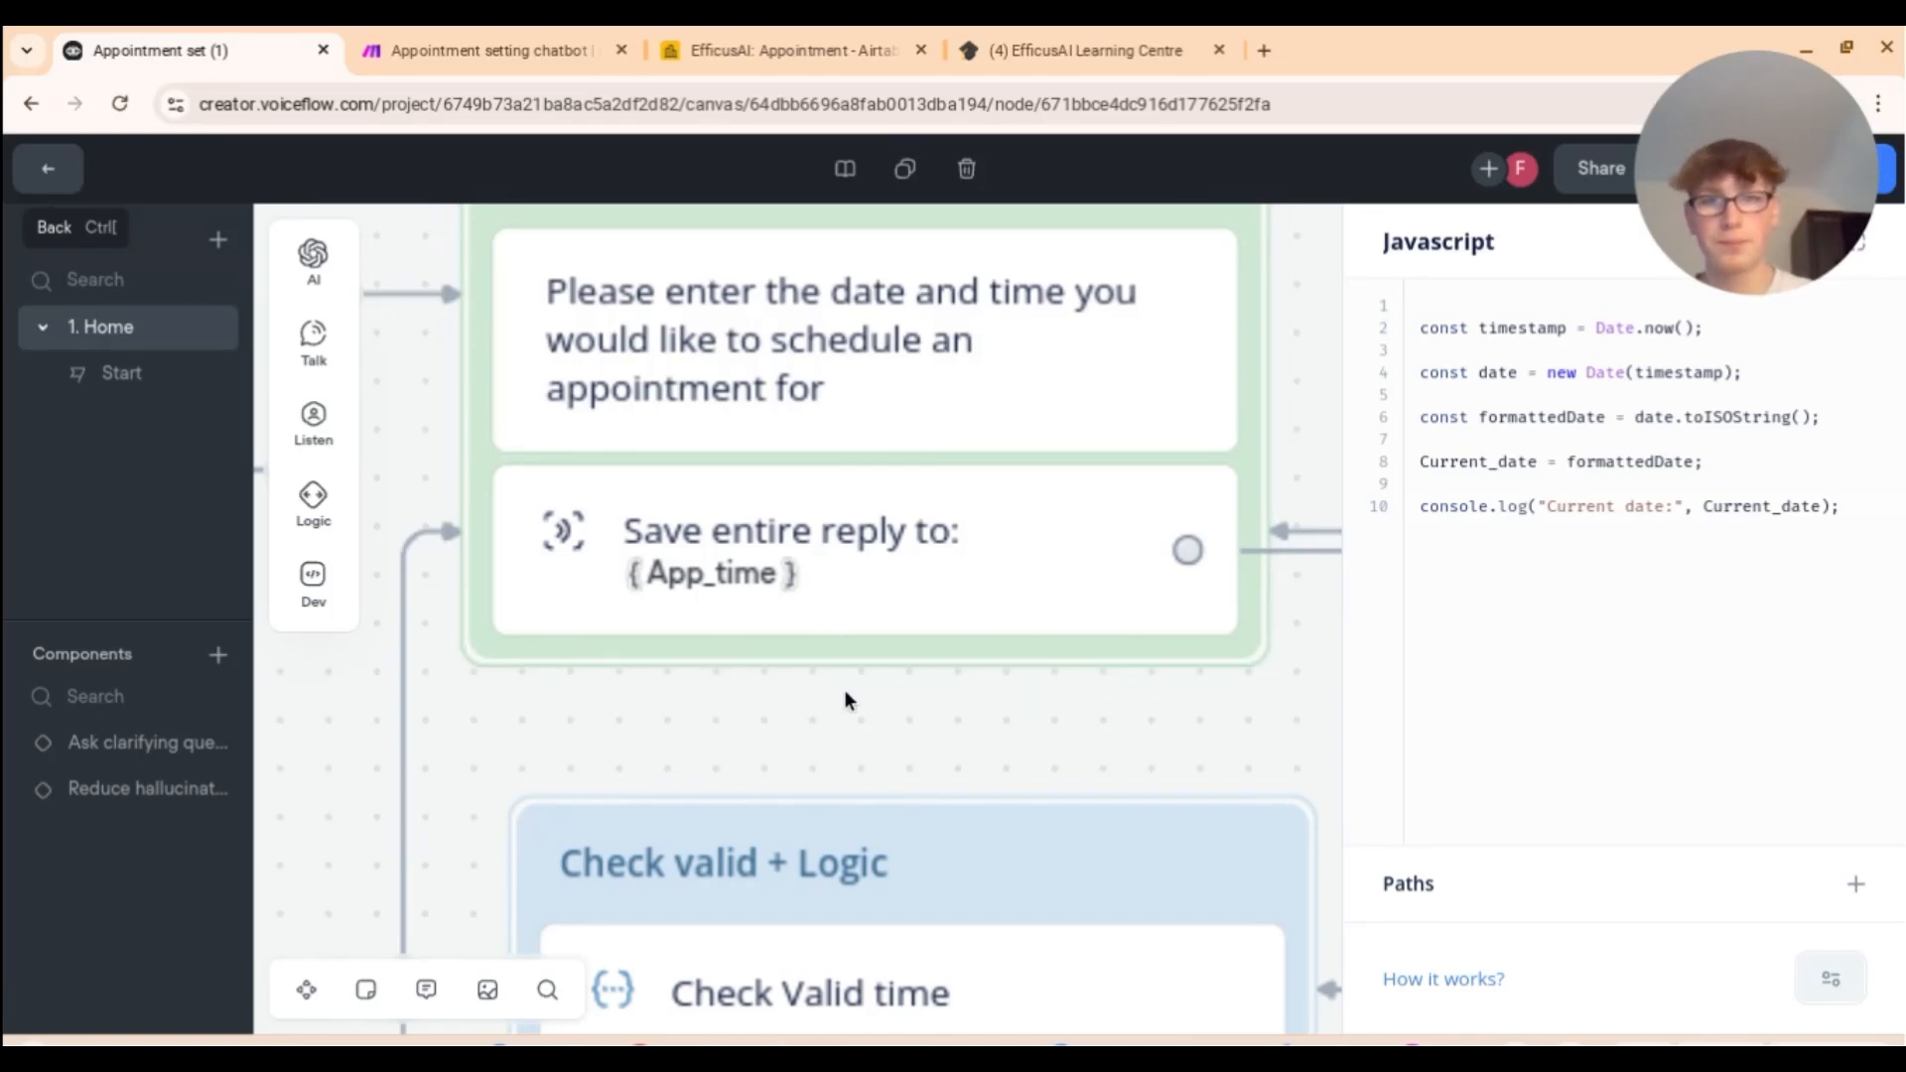
scroll(843, 700, down, 3)
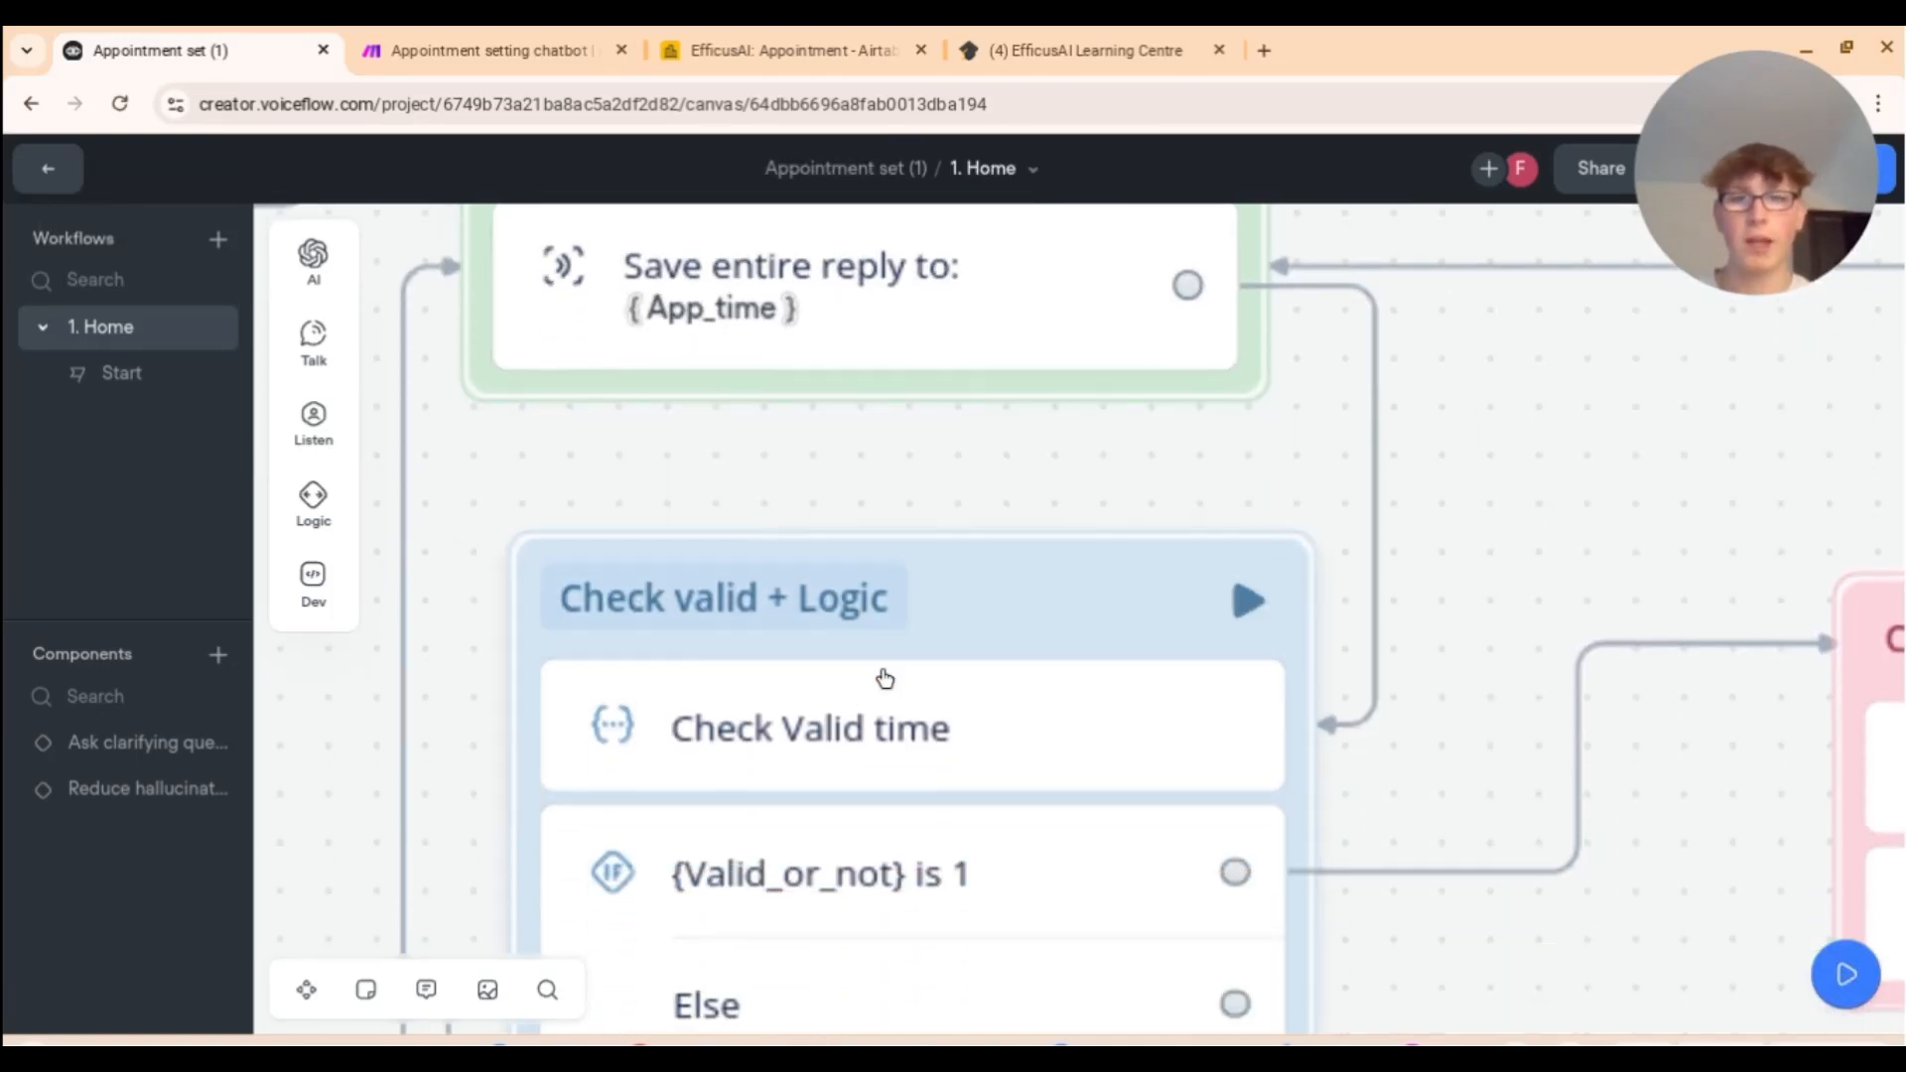
scroll(913, 667, down, 1)
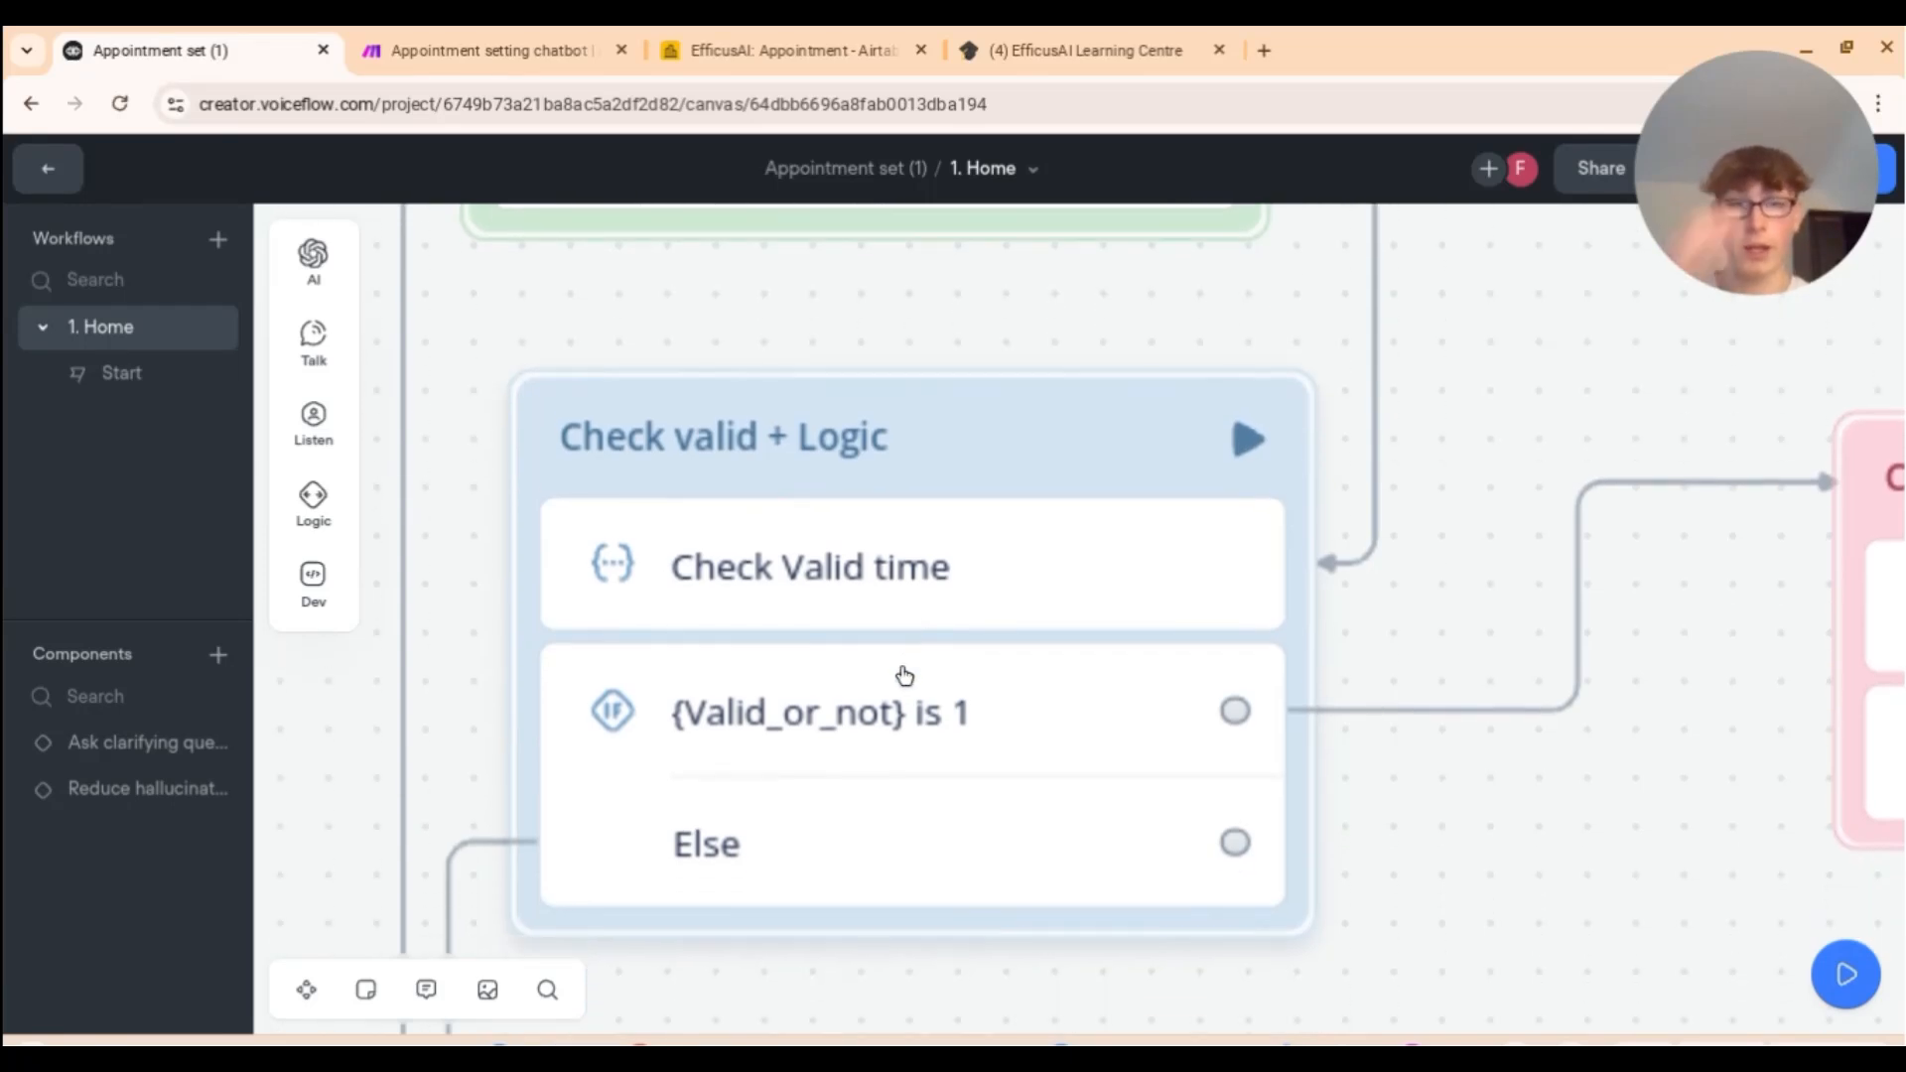
scroll(904, 676, down, 2)
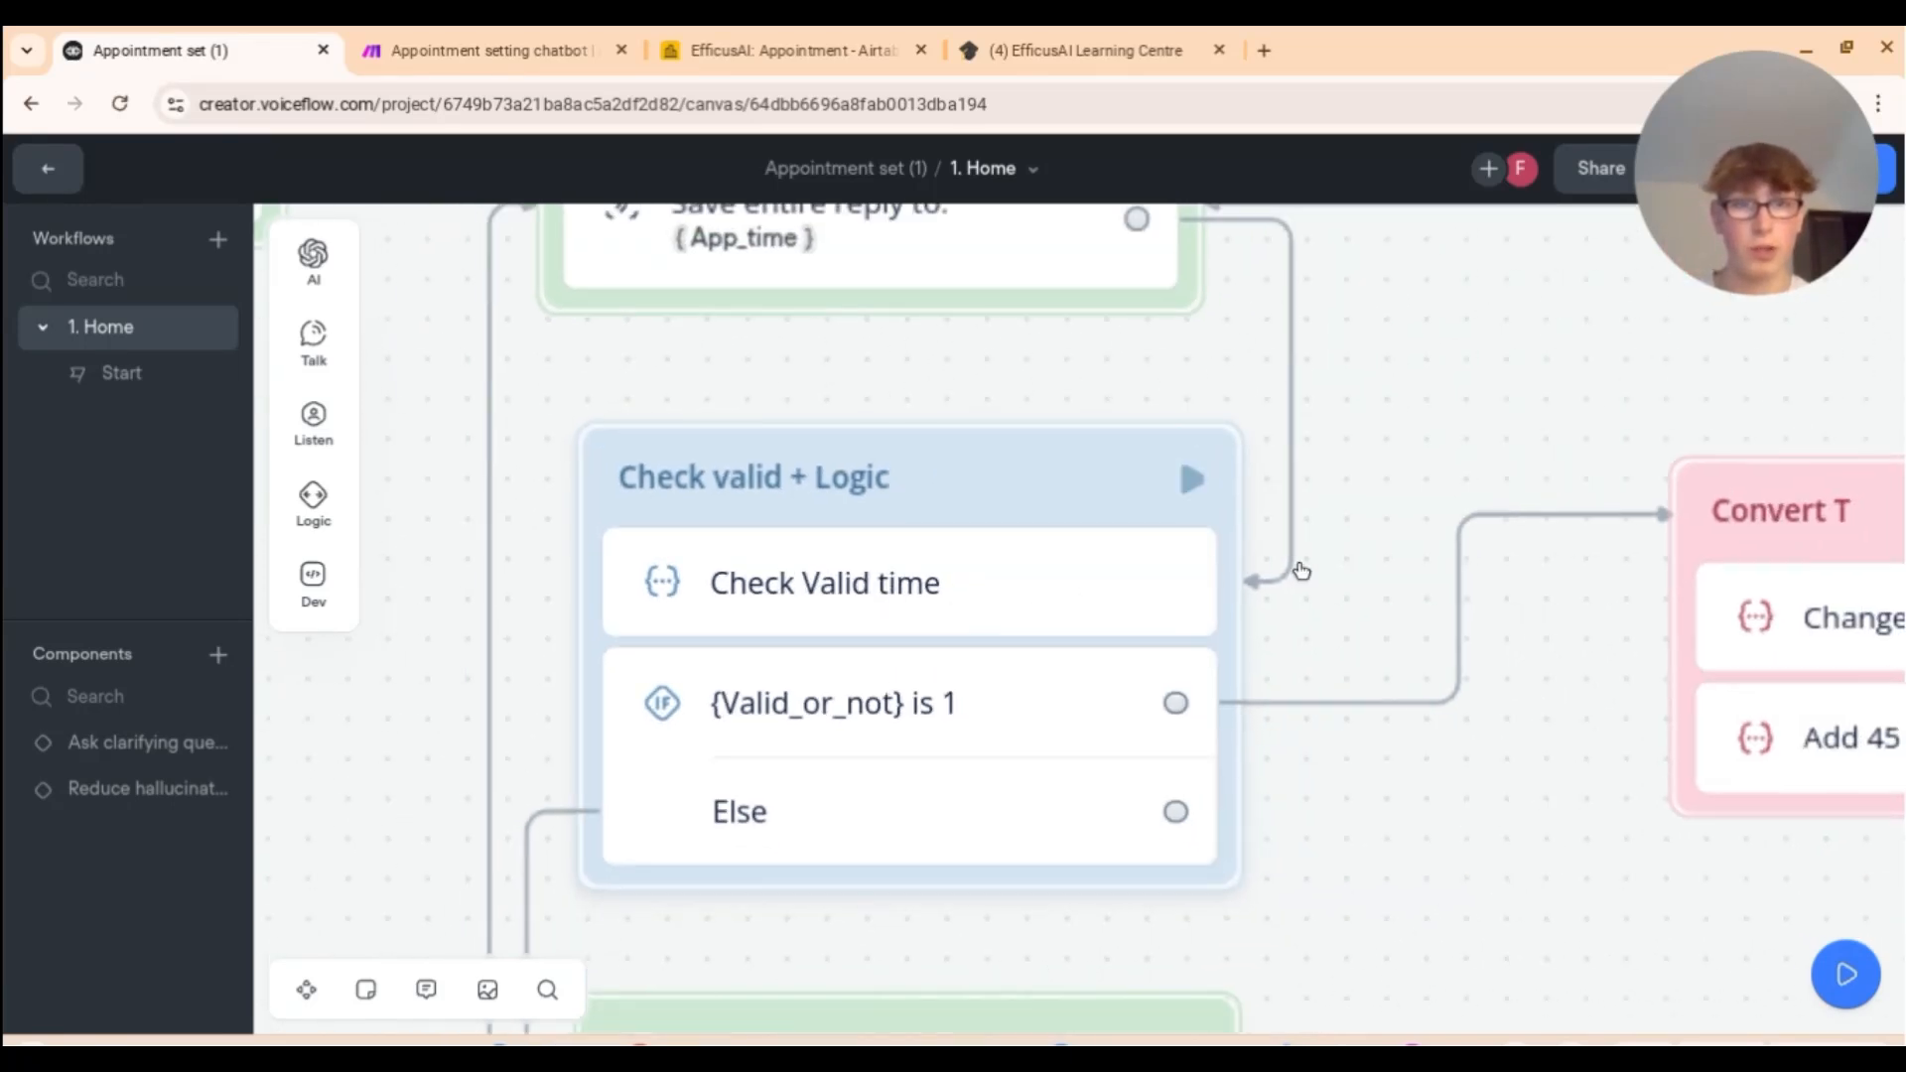
Step: Read the Check Valid time prompt comparing App_time with Current_date into Valid_or_not
click(1066, 624)
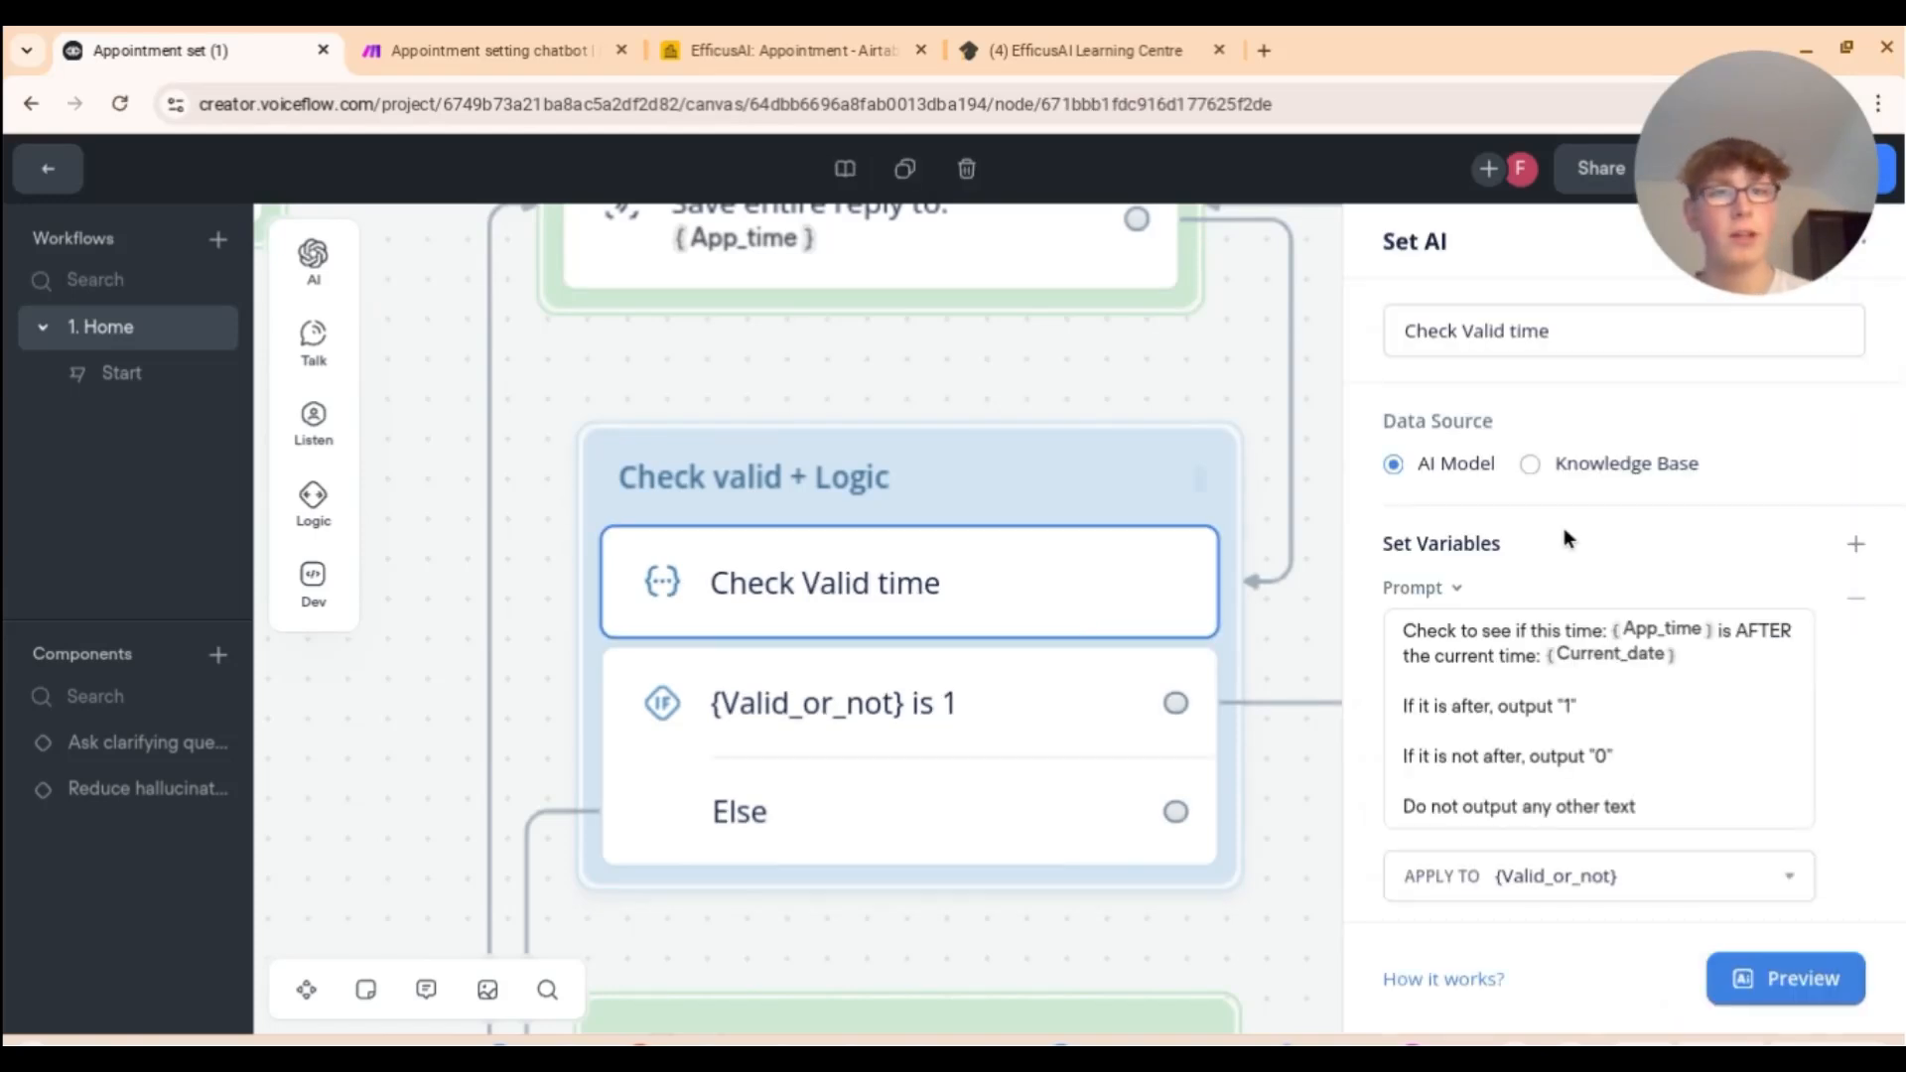
scroll(1604, 530, down, 3)
scroll(1604, 530, up, 2)
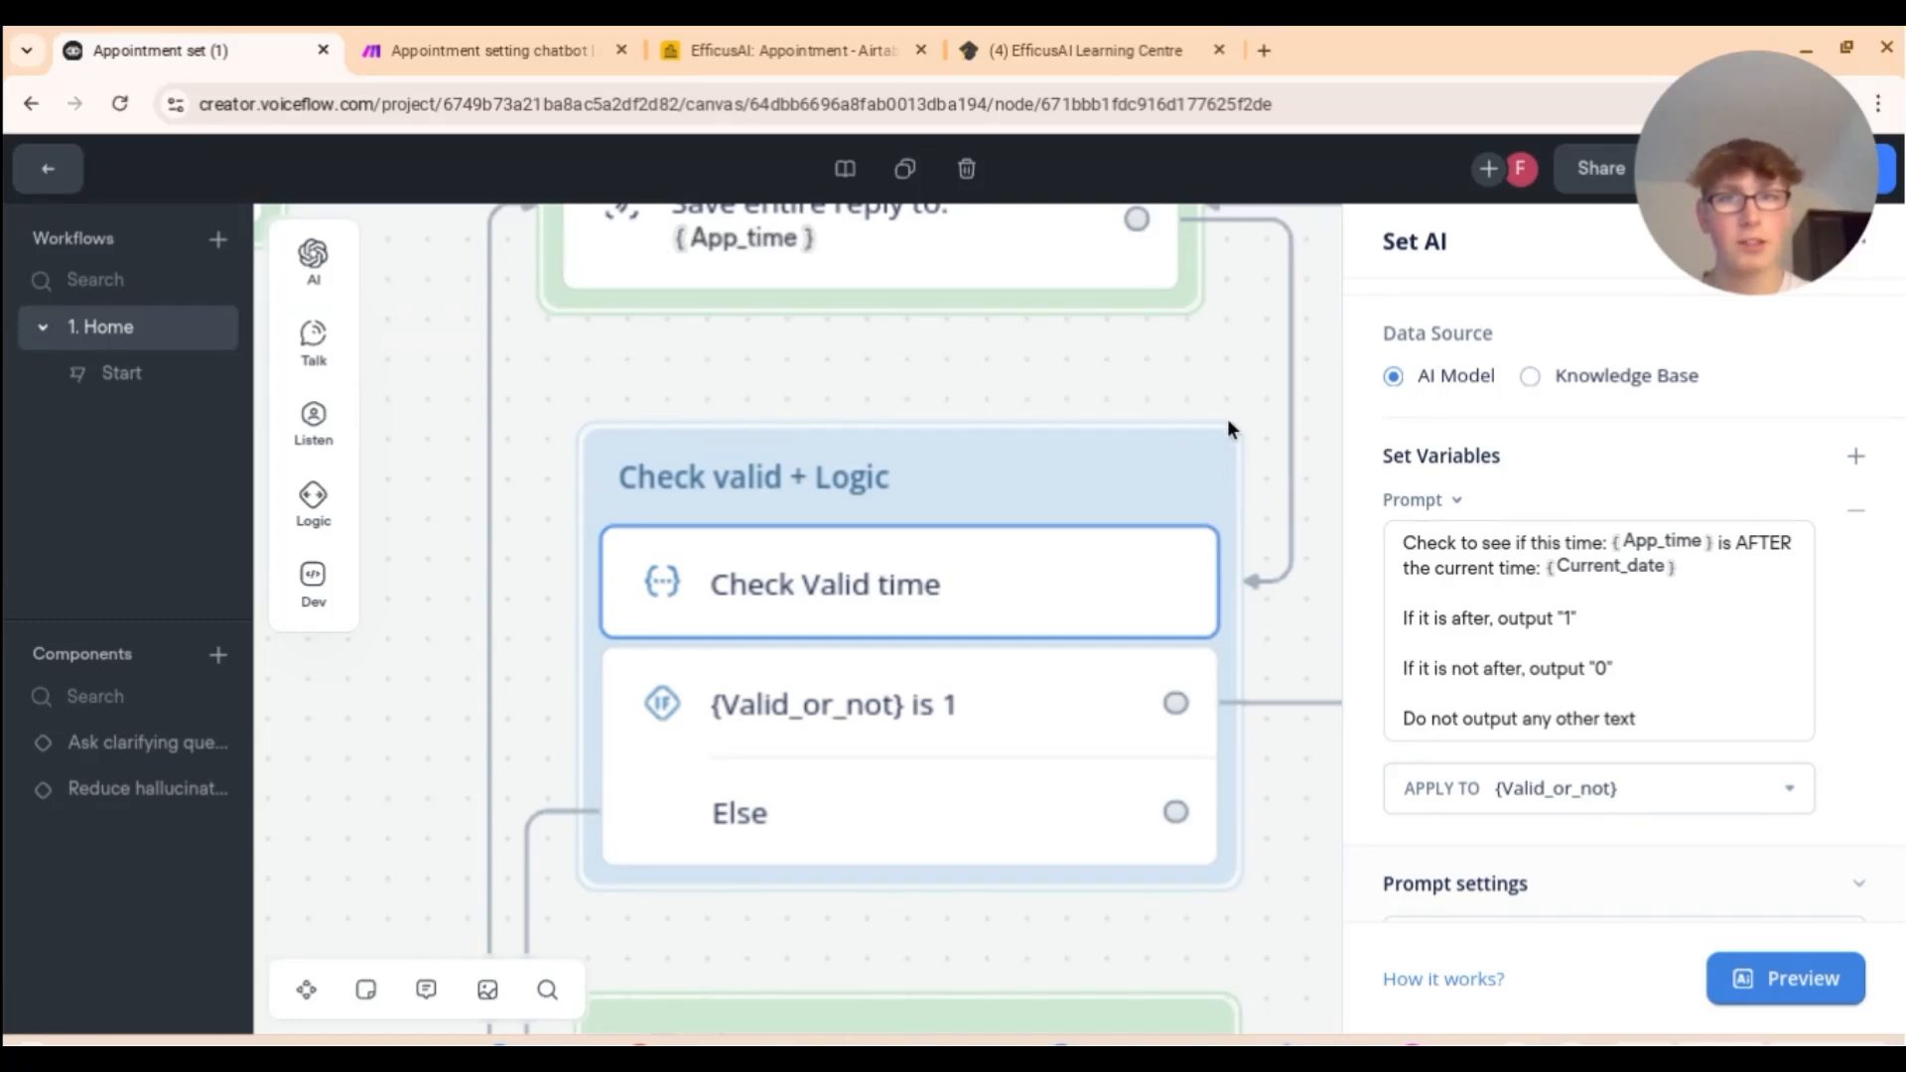
scroll(1227, 419, up, 3)
scroll(806, 475, down, 1)
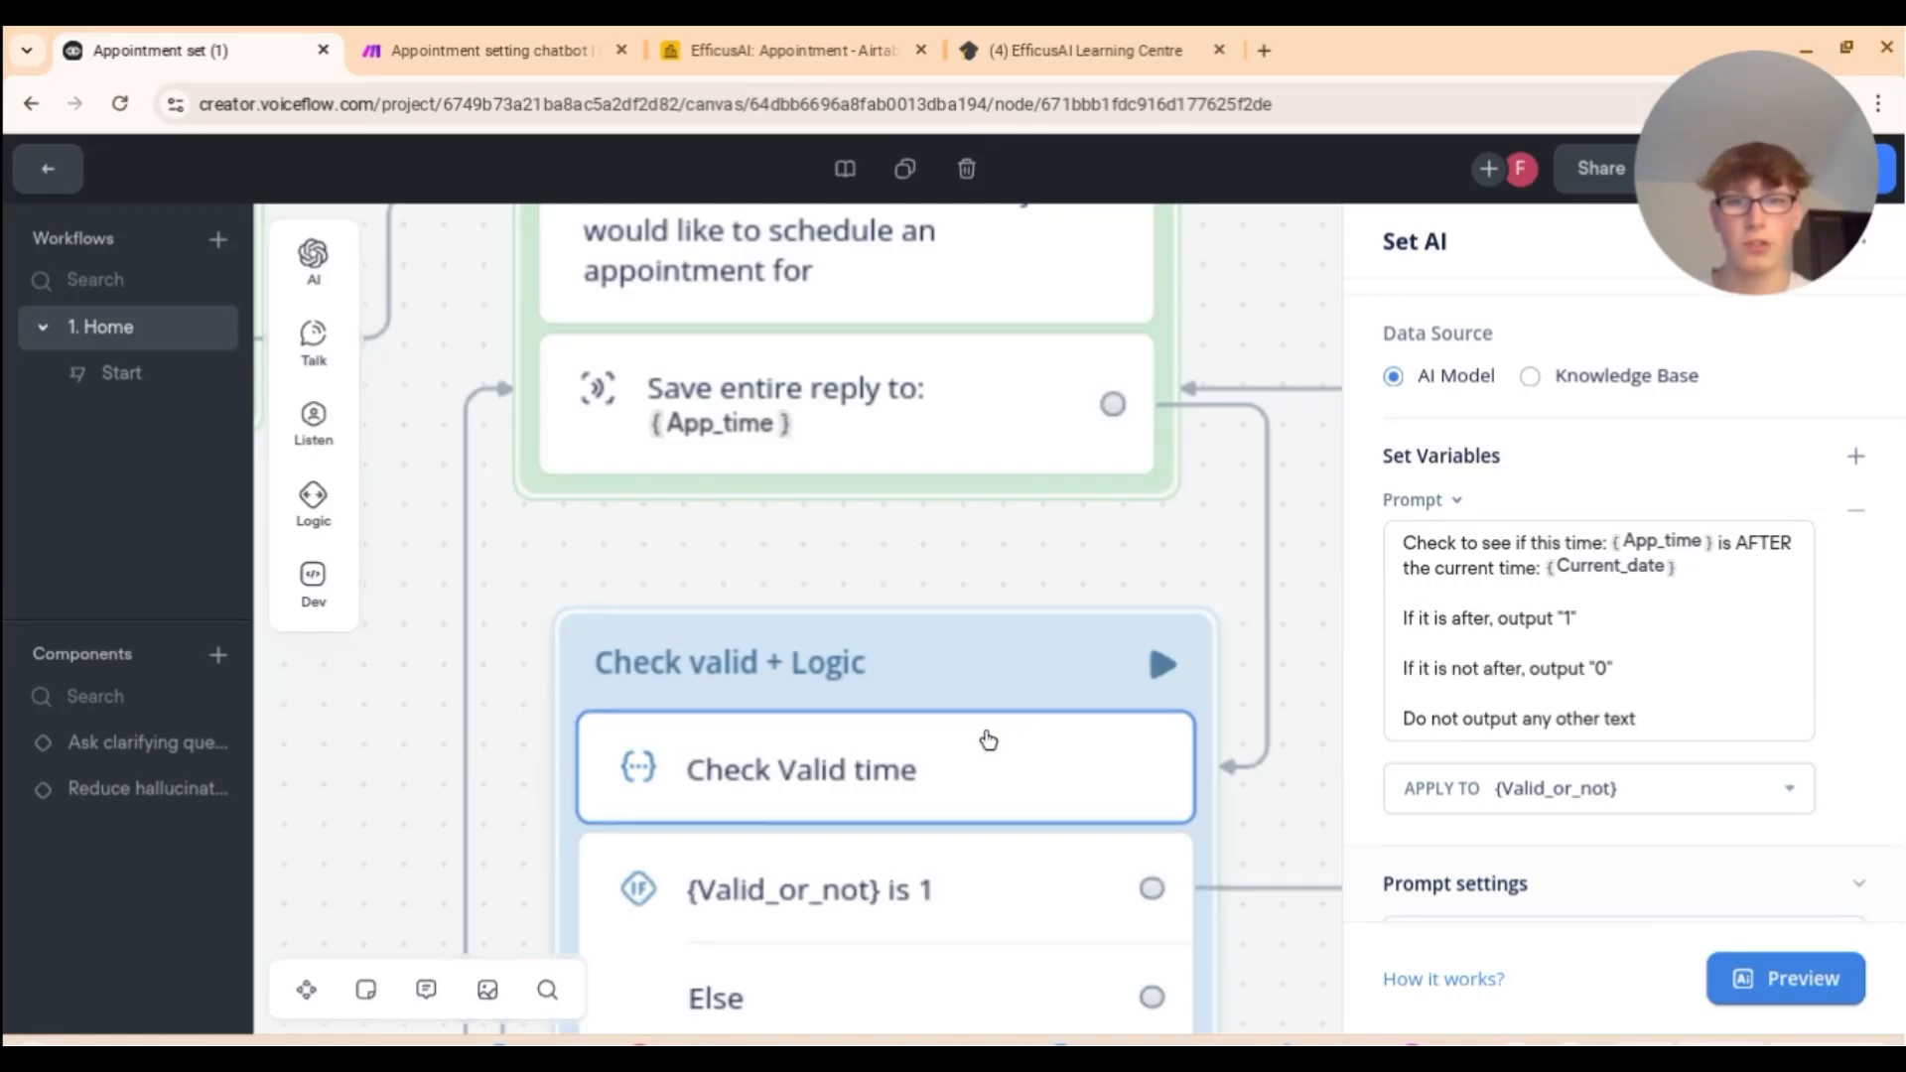
scroll(983, 732, down, 2)
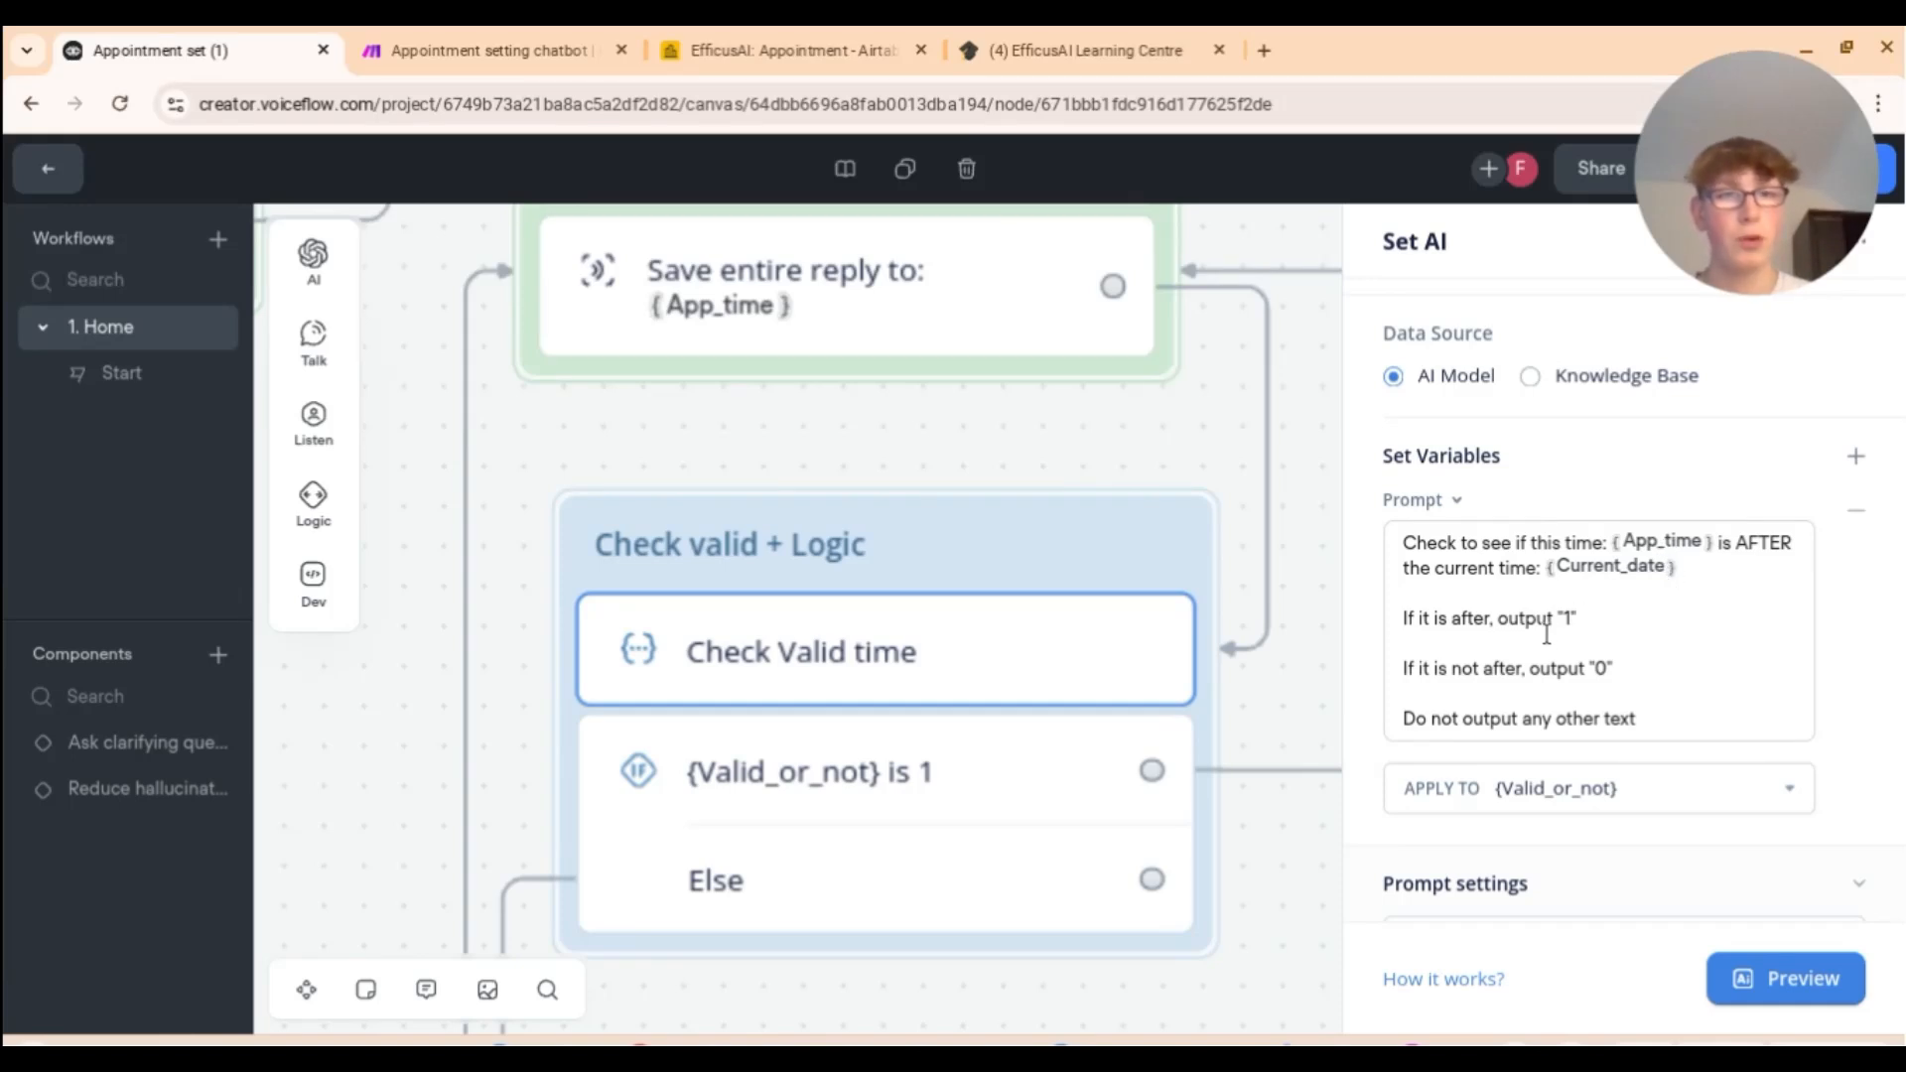
scroll(1082, 740, down, 3)
scroll(1082, 745, down, 3)
scroll(838, 706, down, 1)
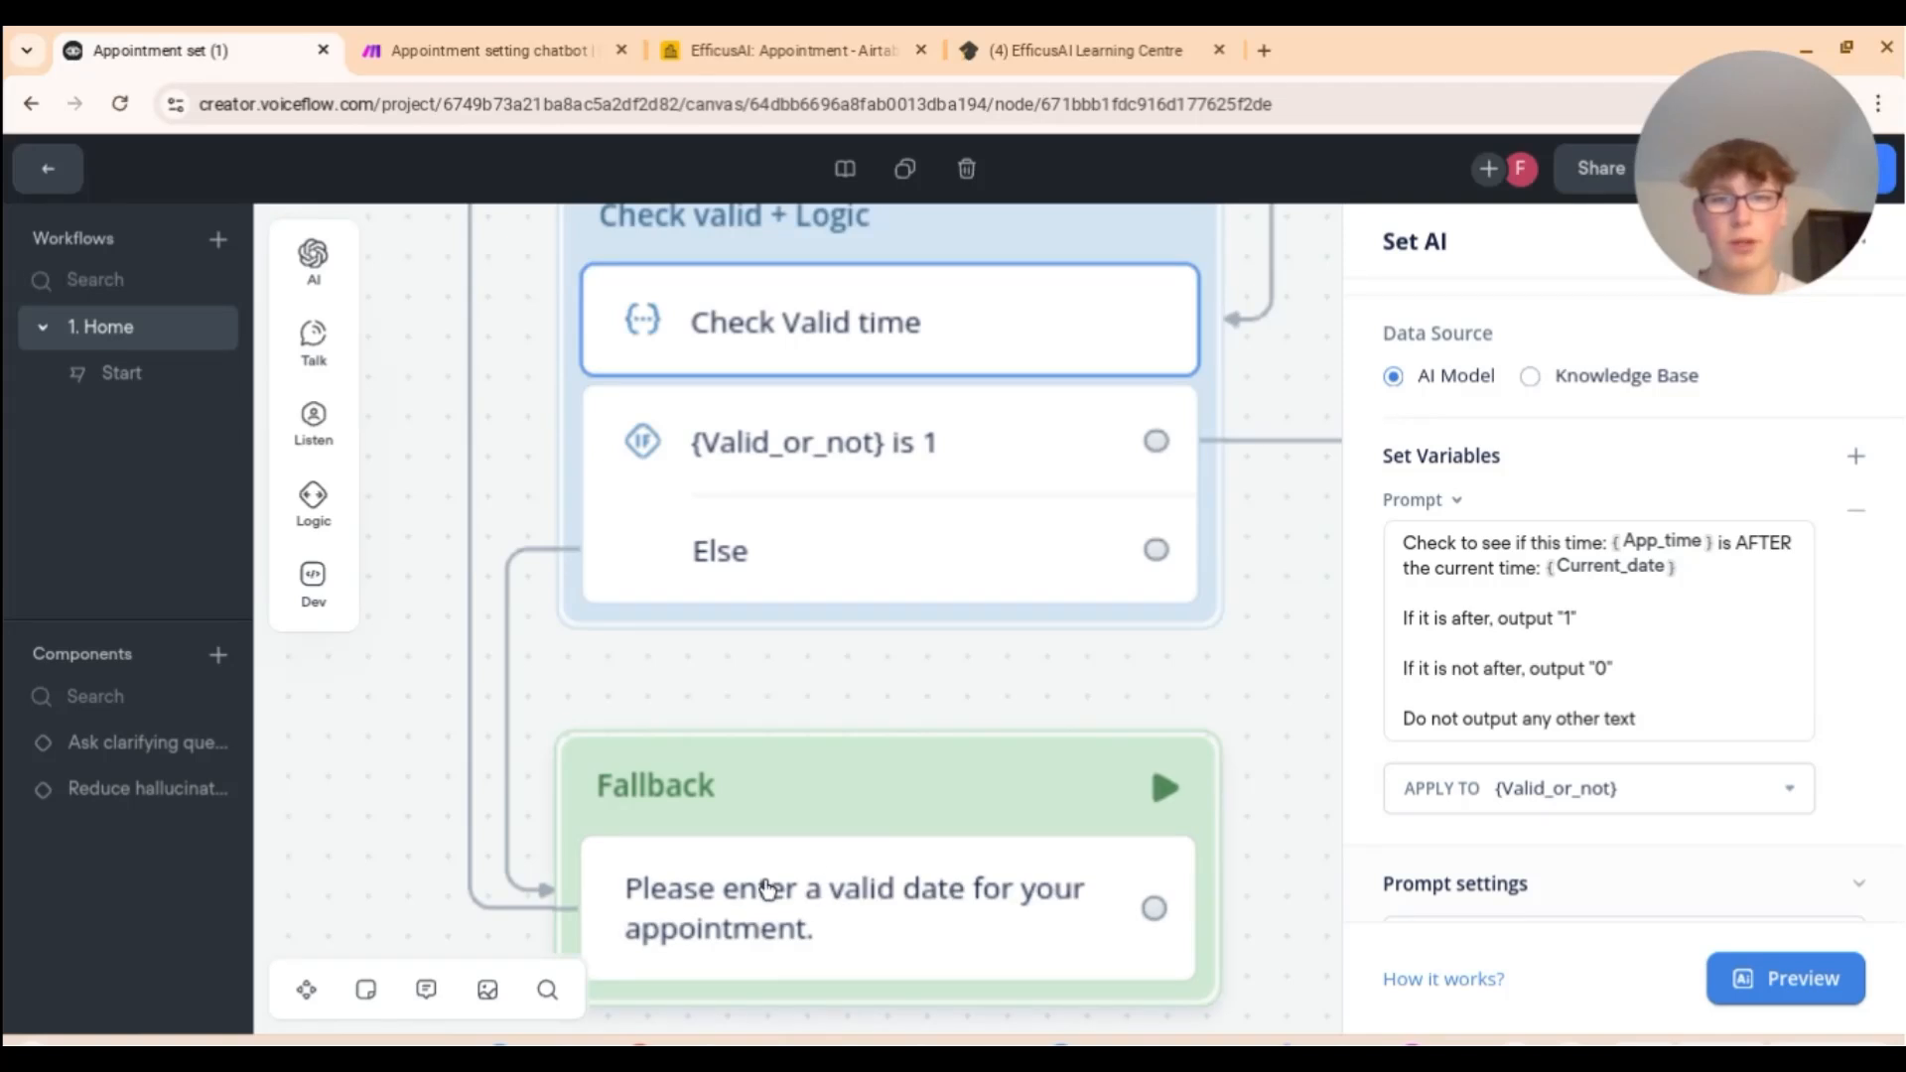
scroll(777, 552, right, 5)
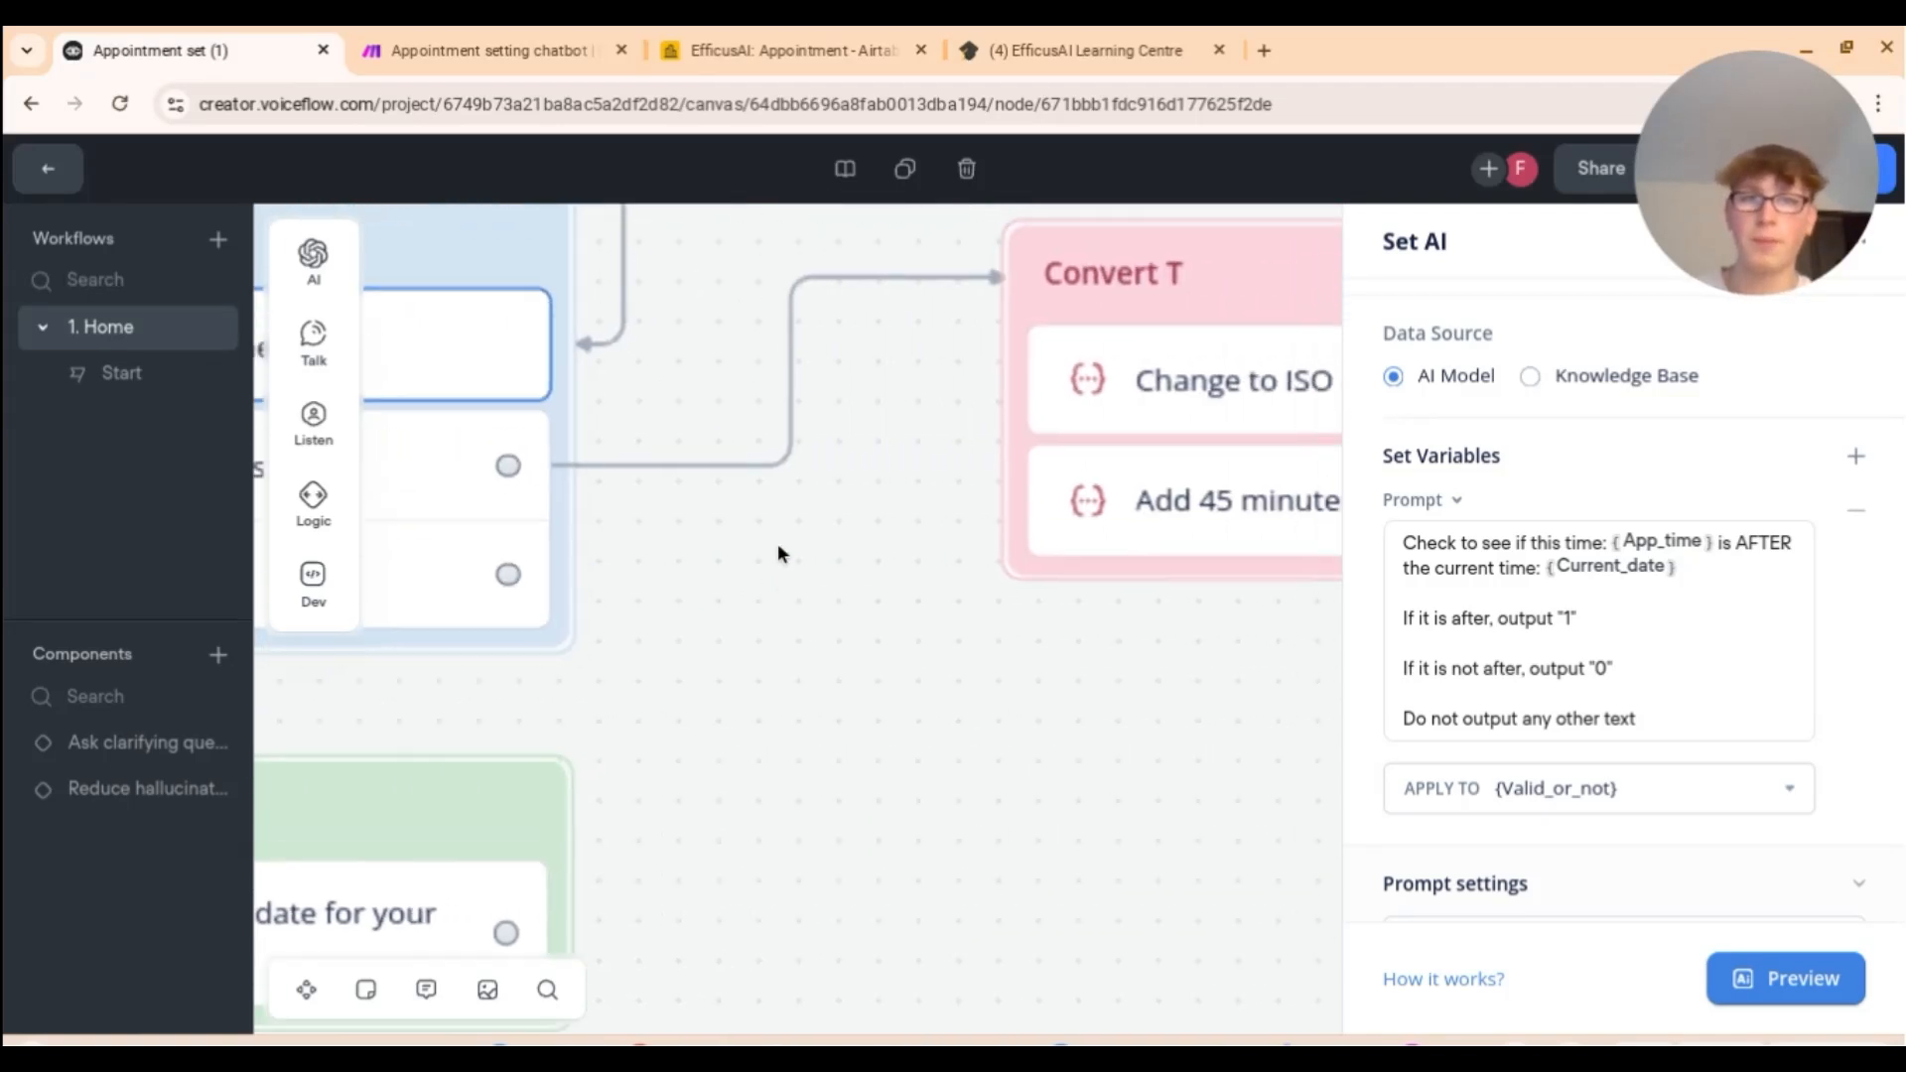
scroll(778, 553, down, 5)
scroll(715, 595, down, 3)
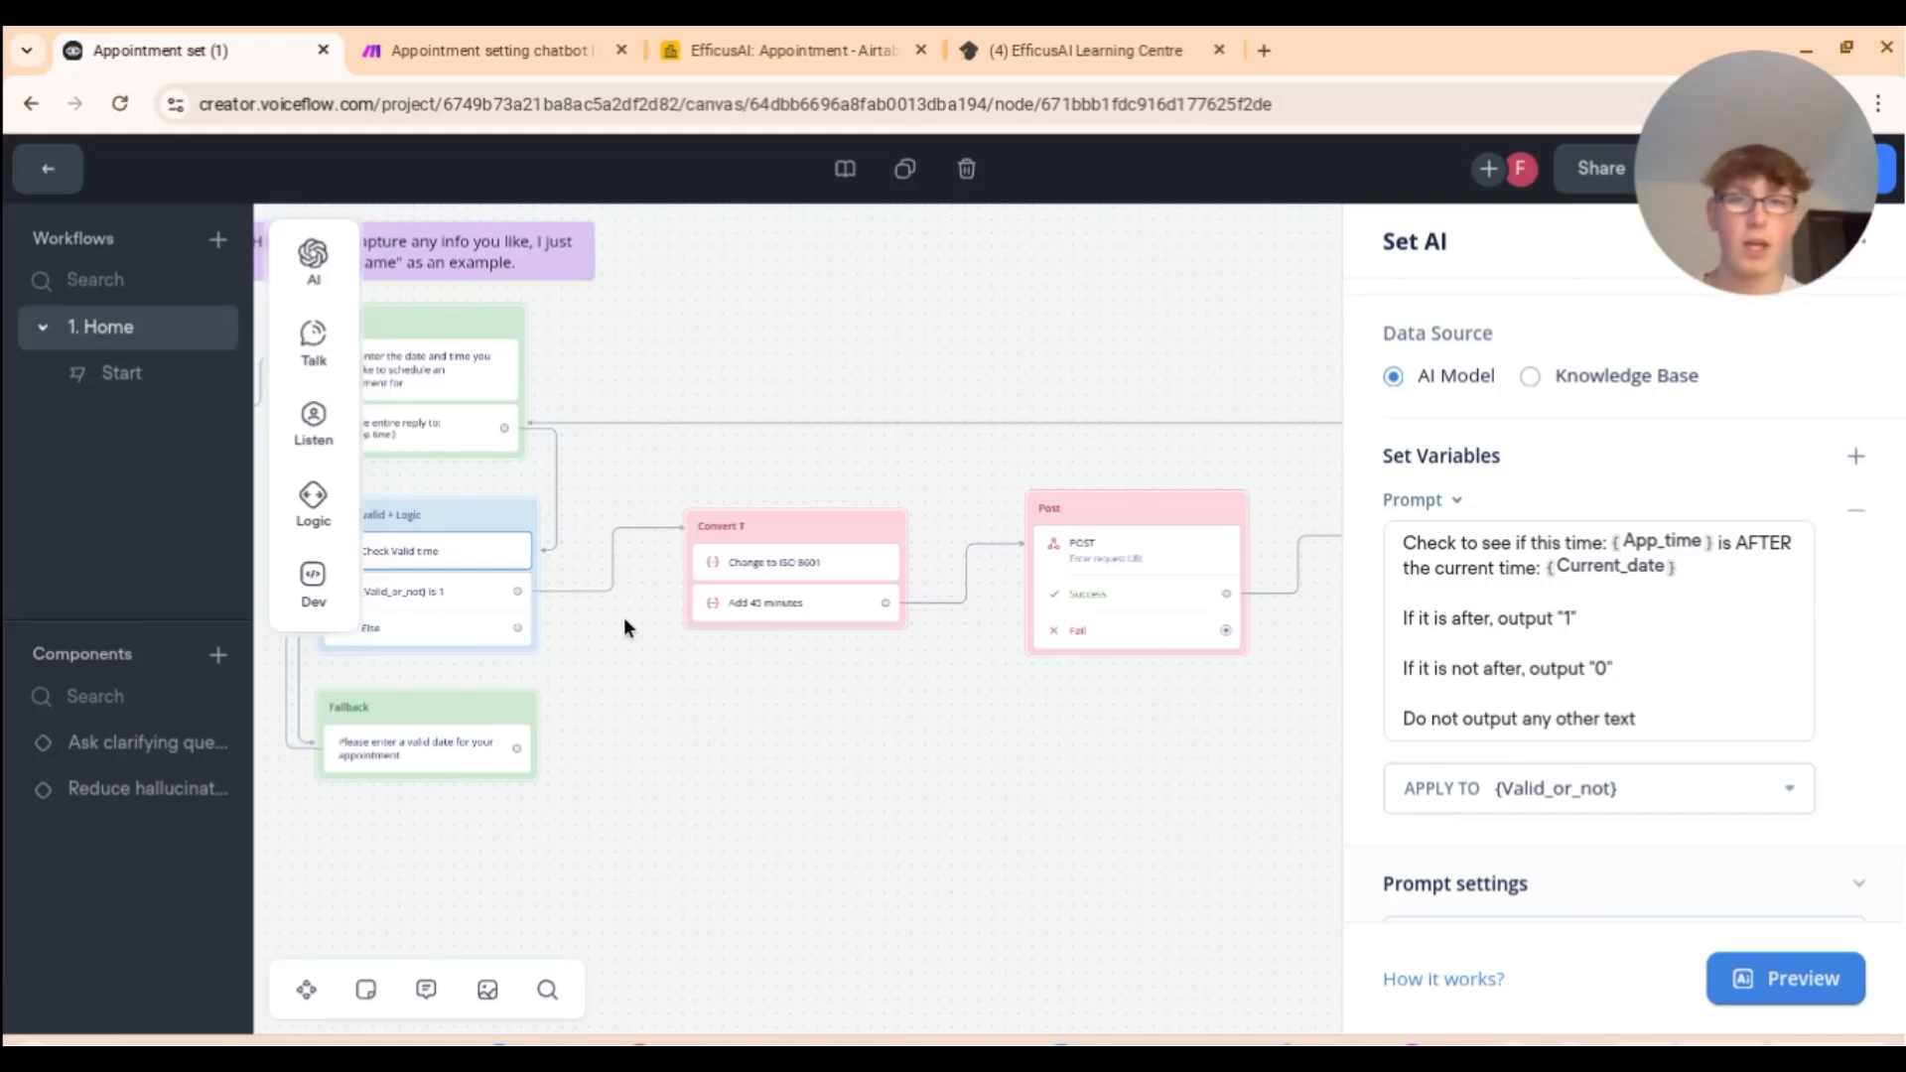
scroll(764, 563, up, 5)
Step: Open the Change to ISO 8601 step, which converts App_time to ISO 8601 for 2024
click(767, 568)
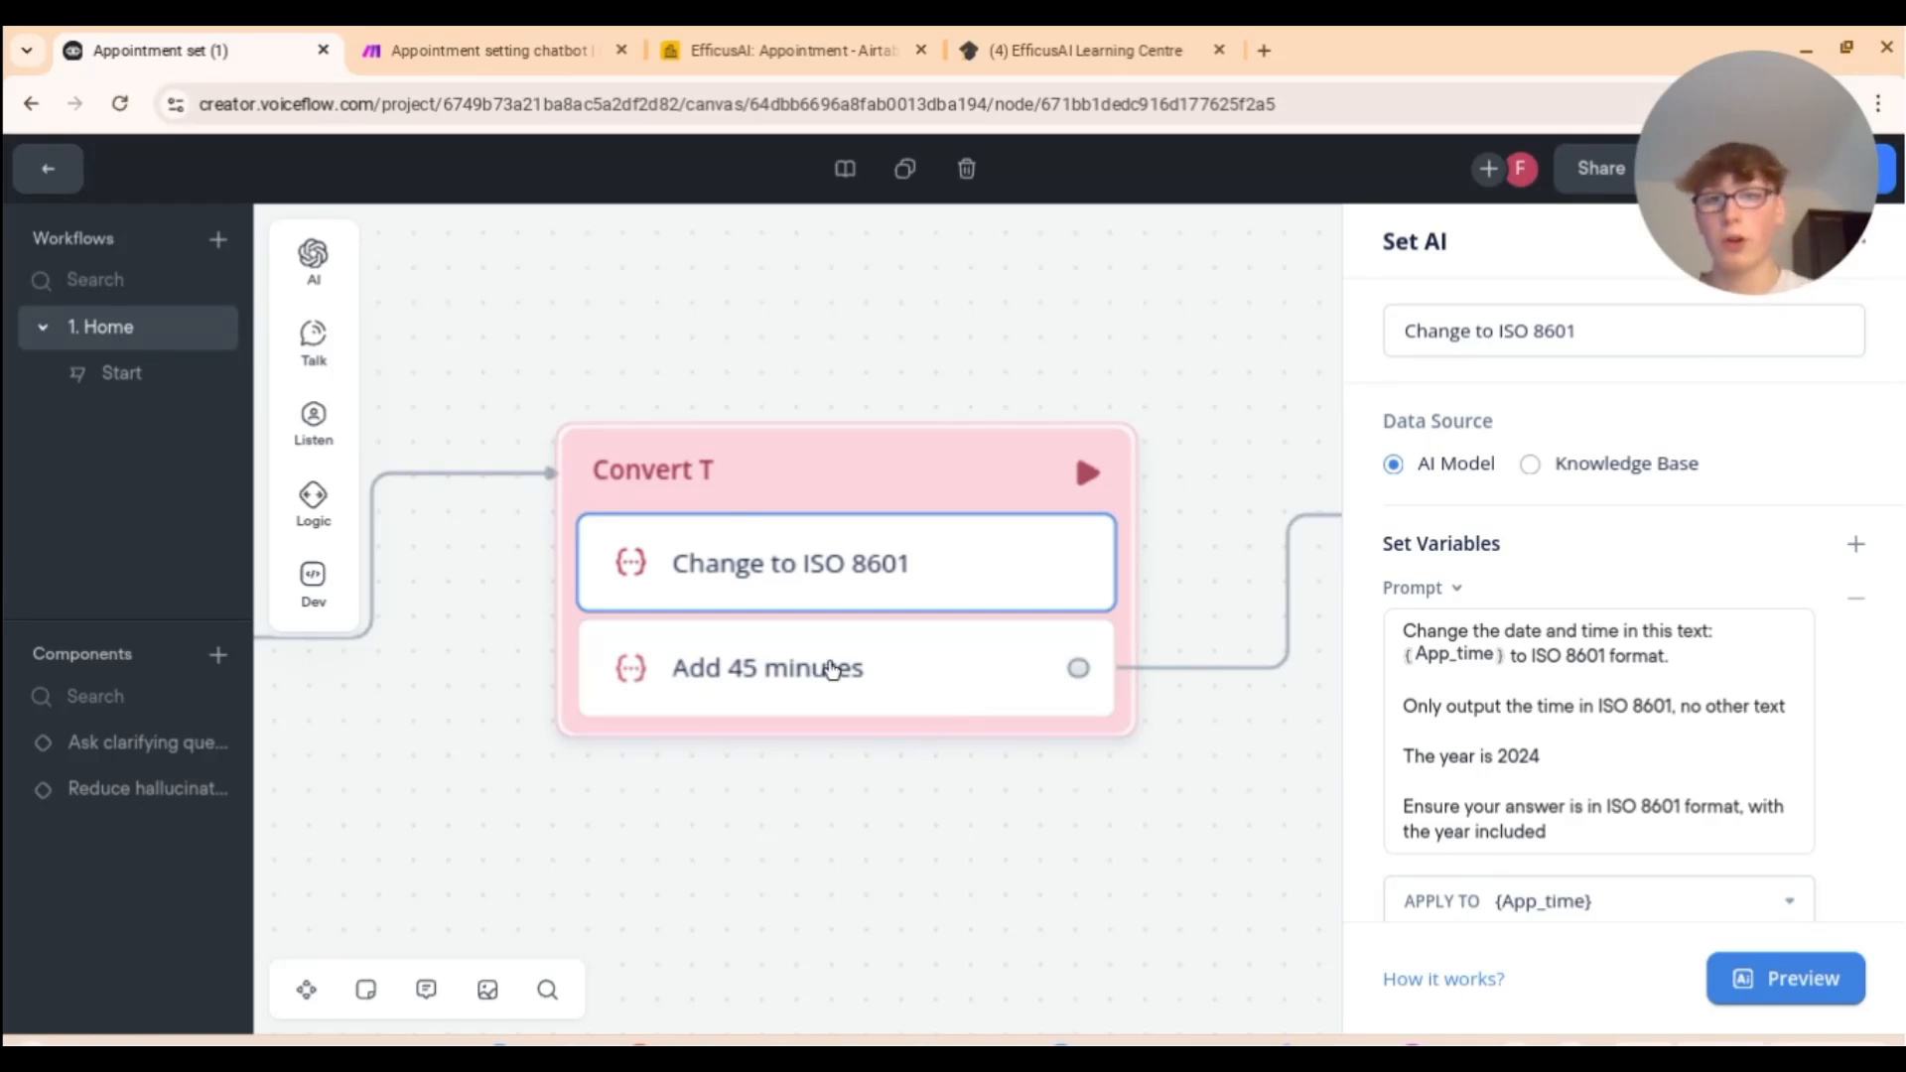
Step: Look over the Add 45 minutes step and the Make webhook, then open the POST request step
click(759, 694)
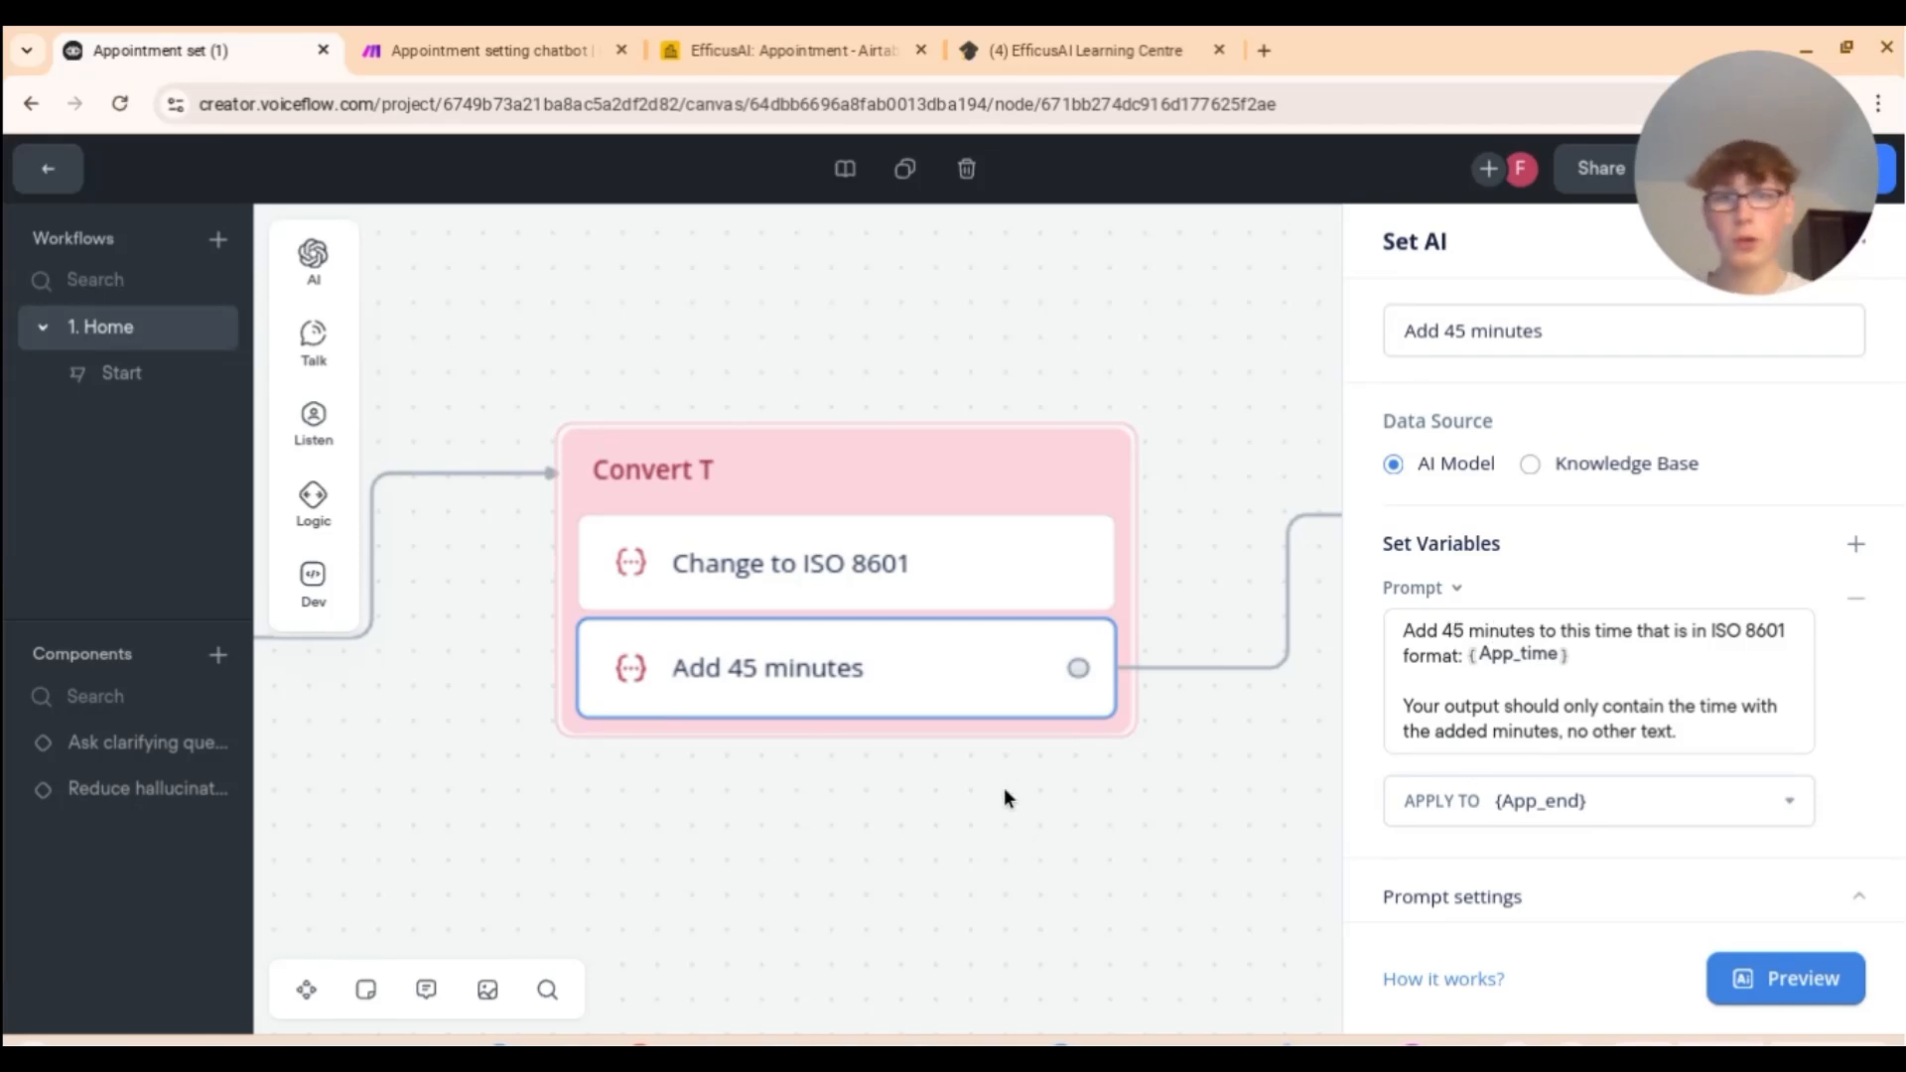
scroll(1003, 788, down, 5)
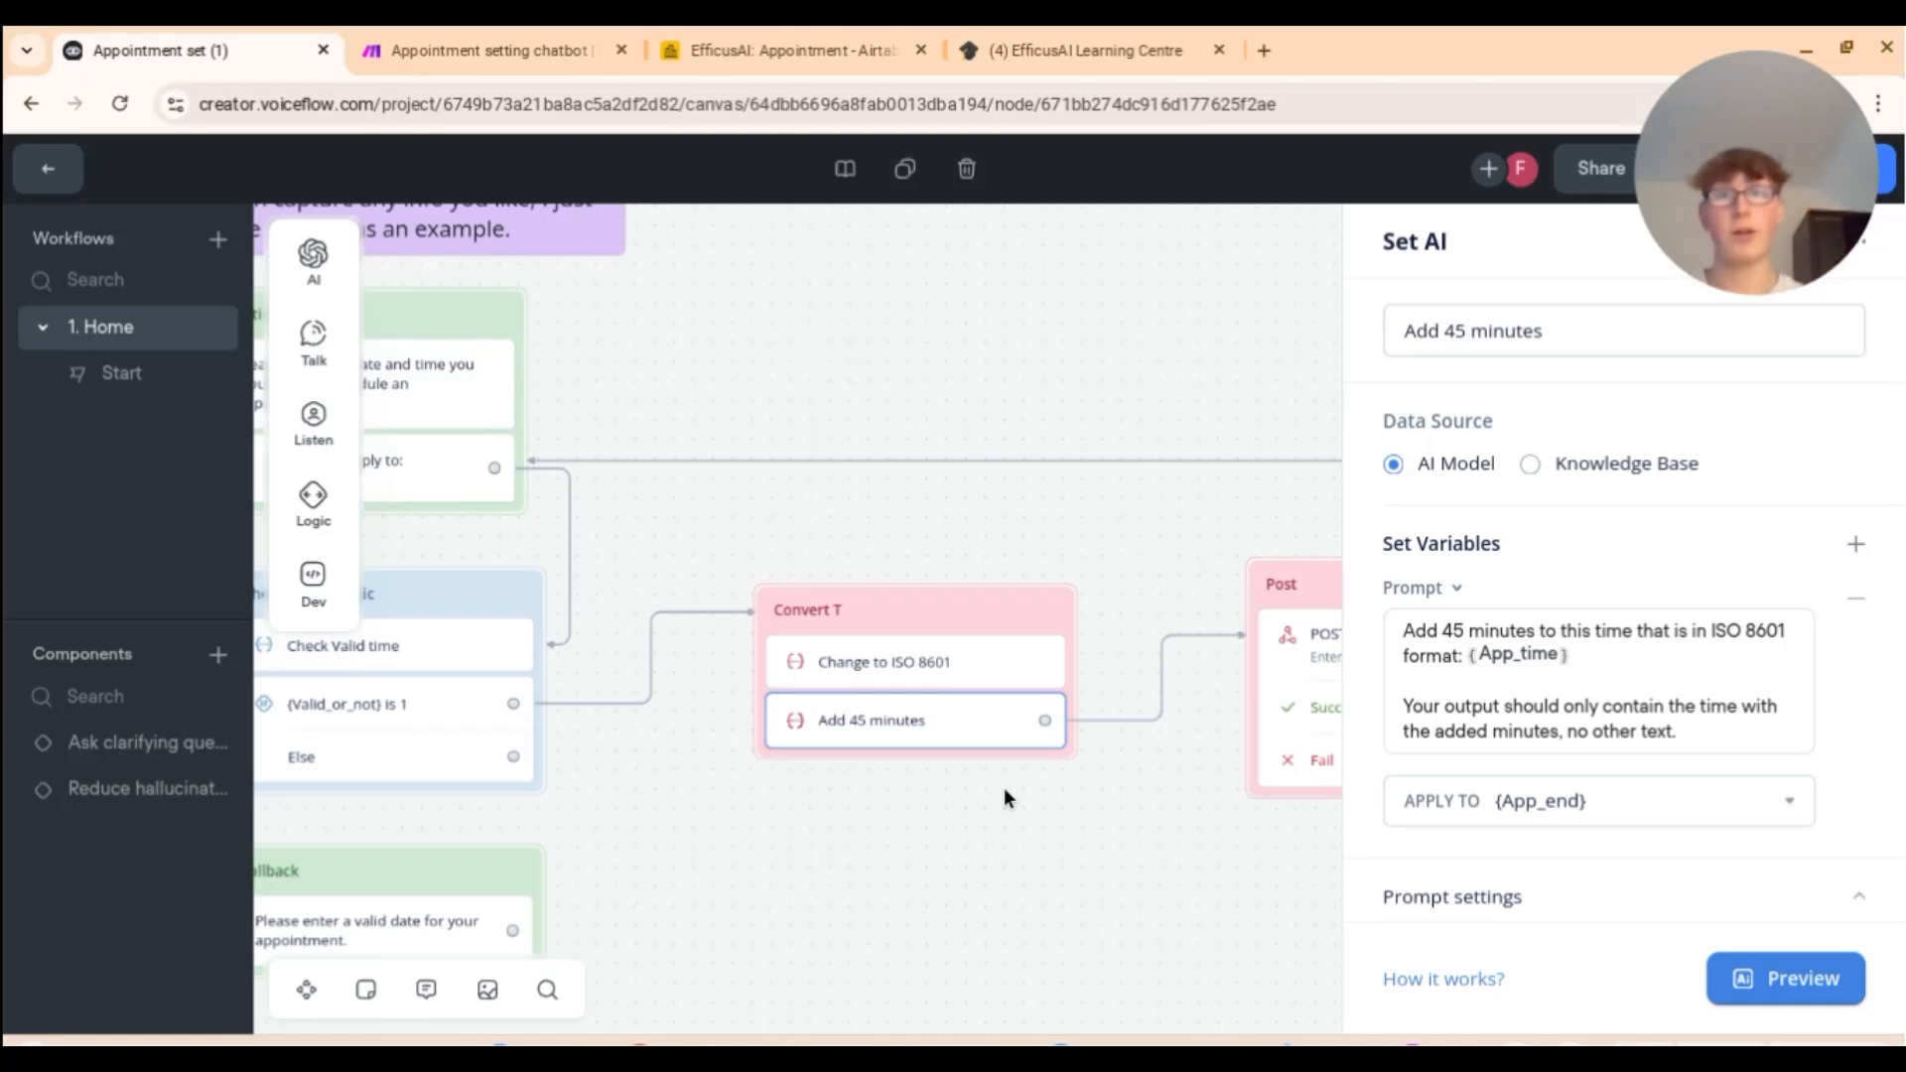
click(459, 26)
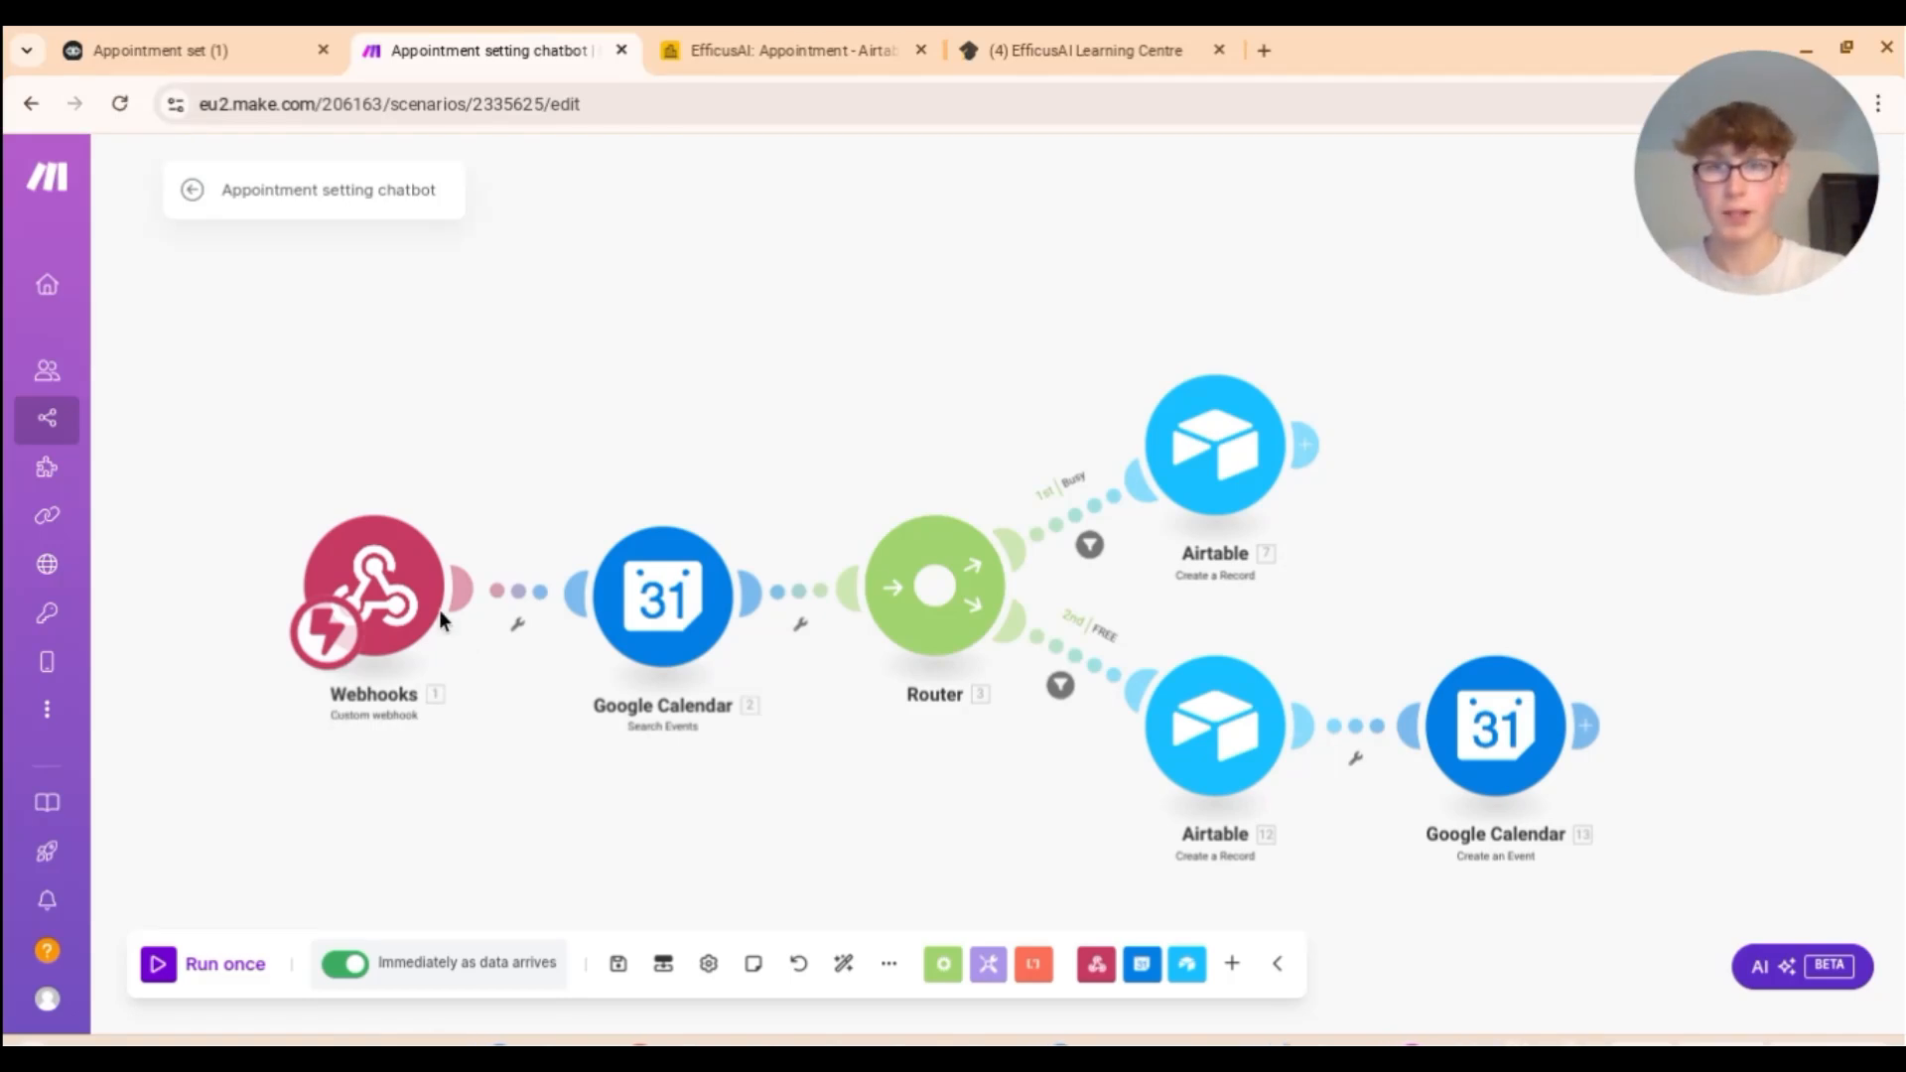
click(396, 579)
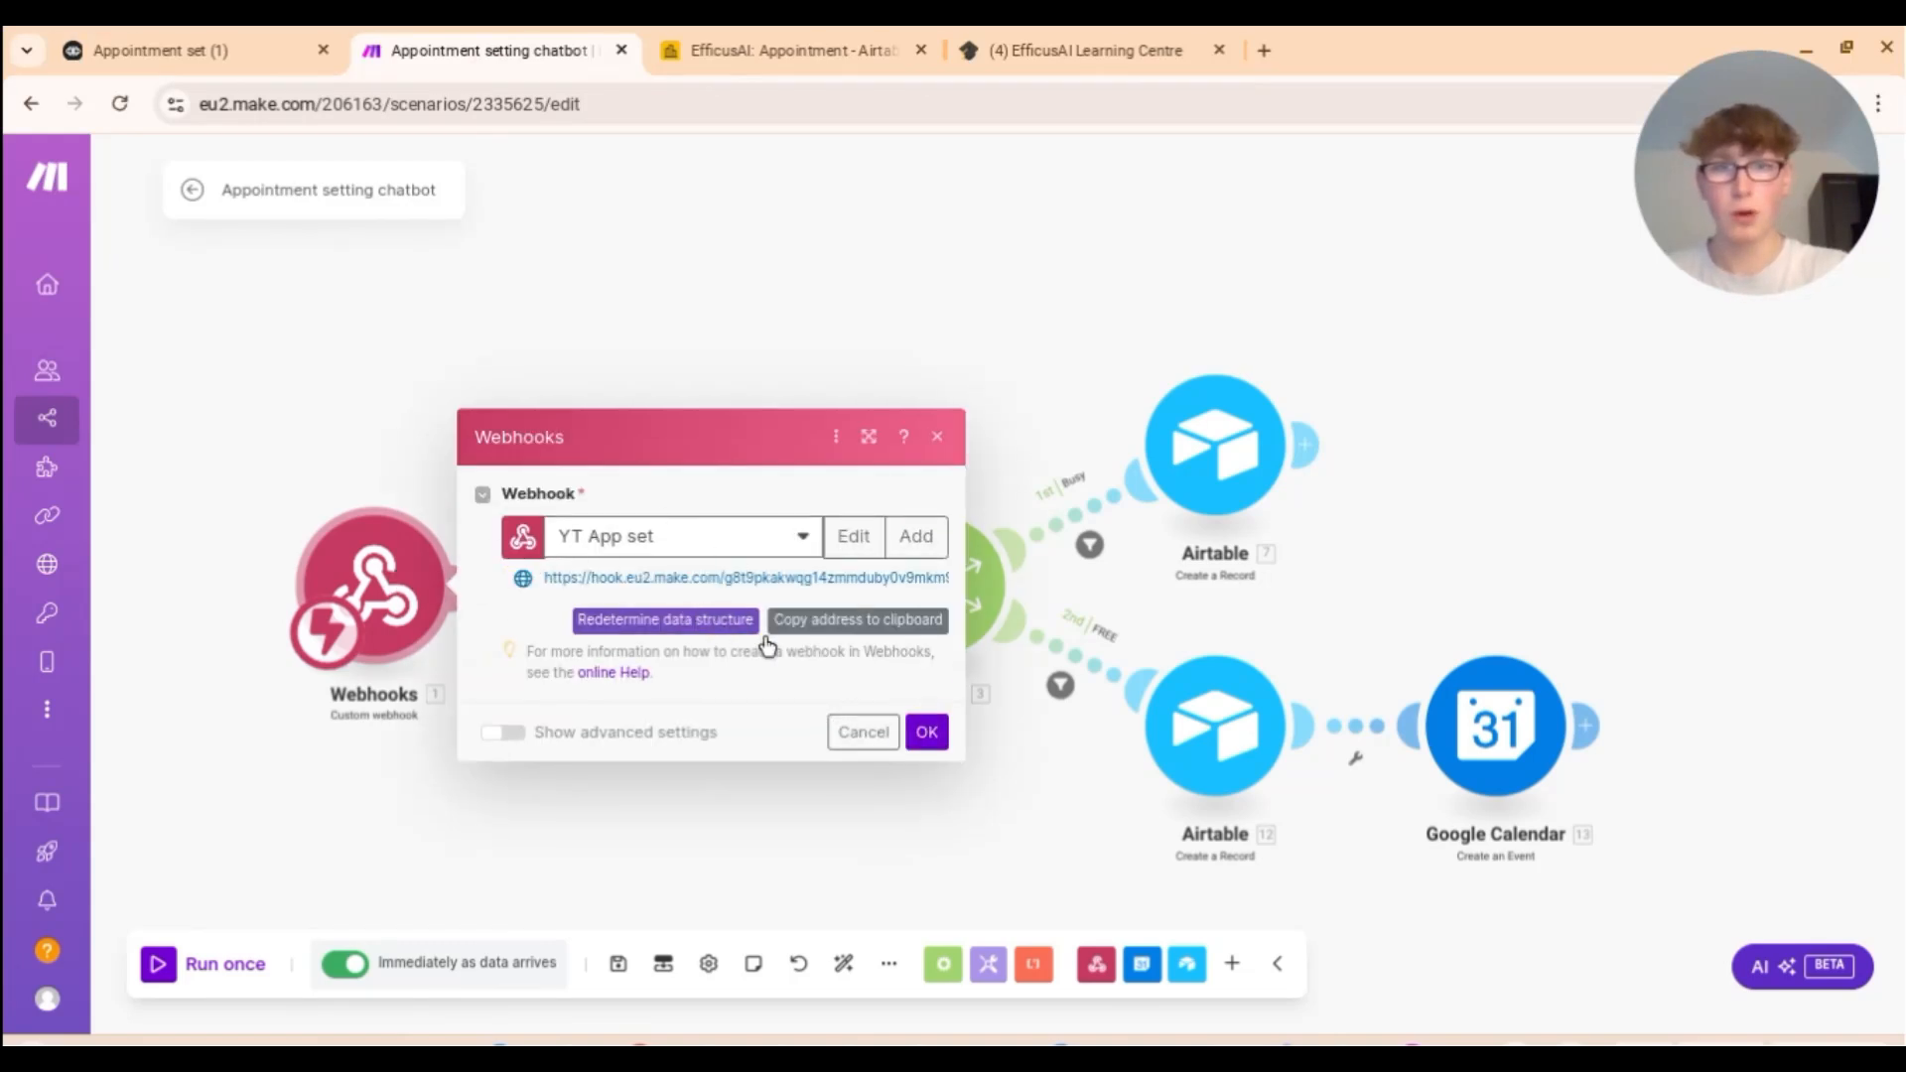
click(189, 51)
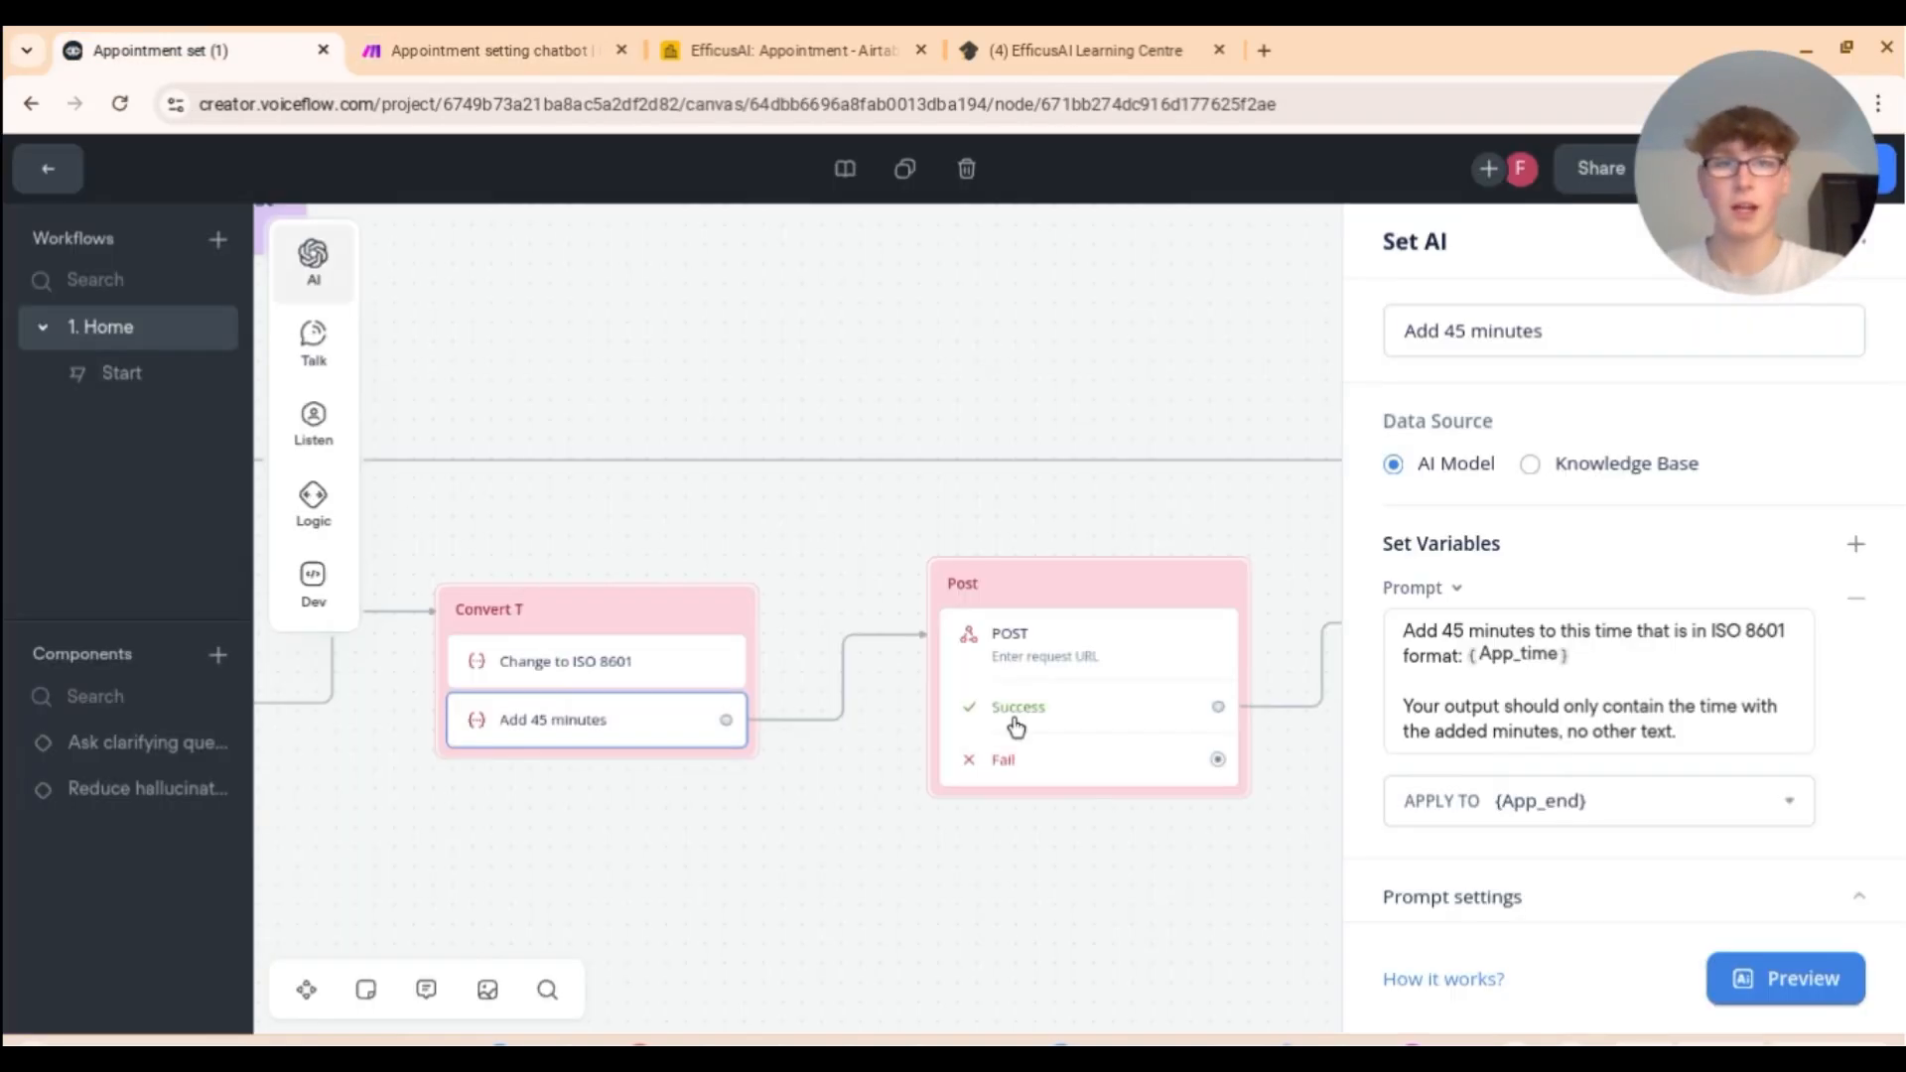
click(1069, 672)
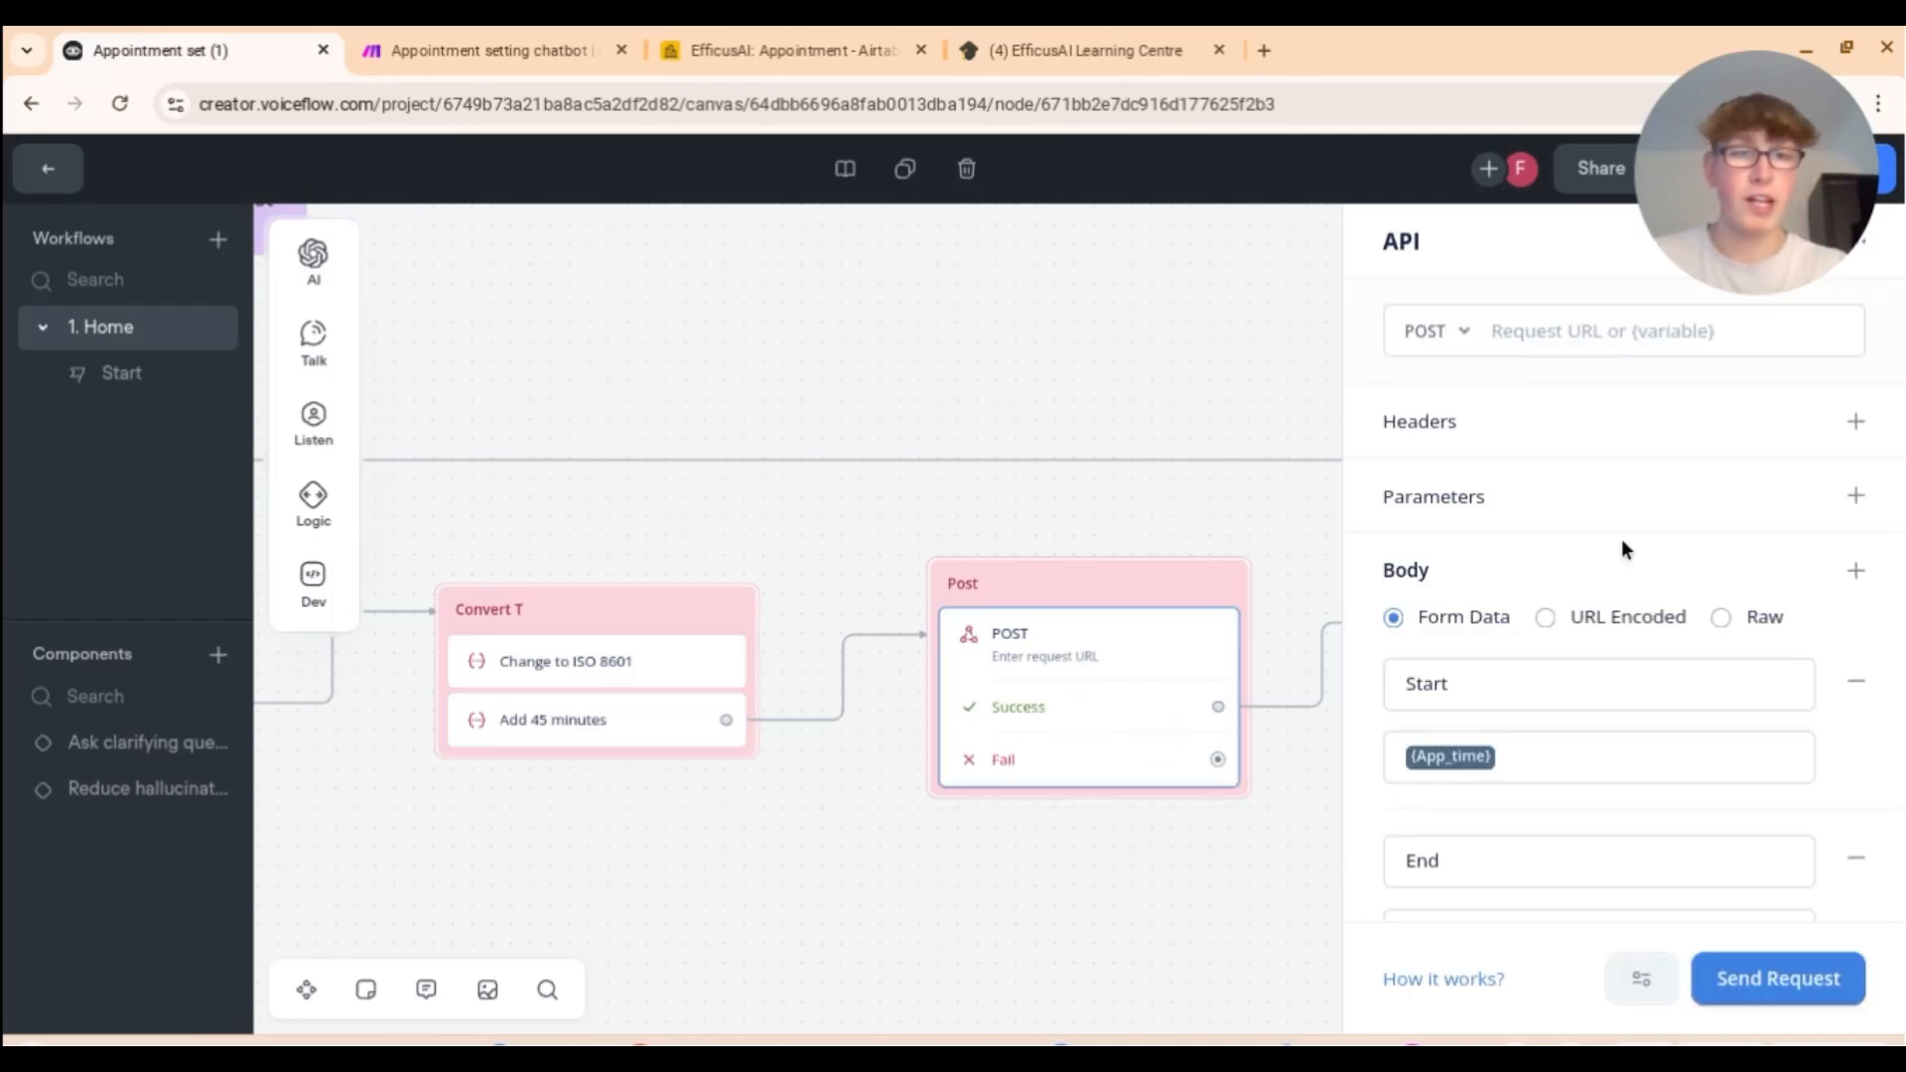
Step: Review the POST body form data Start {App_time}, End {App_end}, Name {Name}, then return to Make
scroll(1660, 689, down, 2)
scroll(1525, 628, down, 1)
scroll(1525, 628, down, 1)
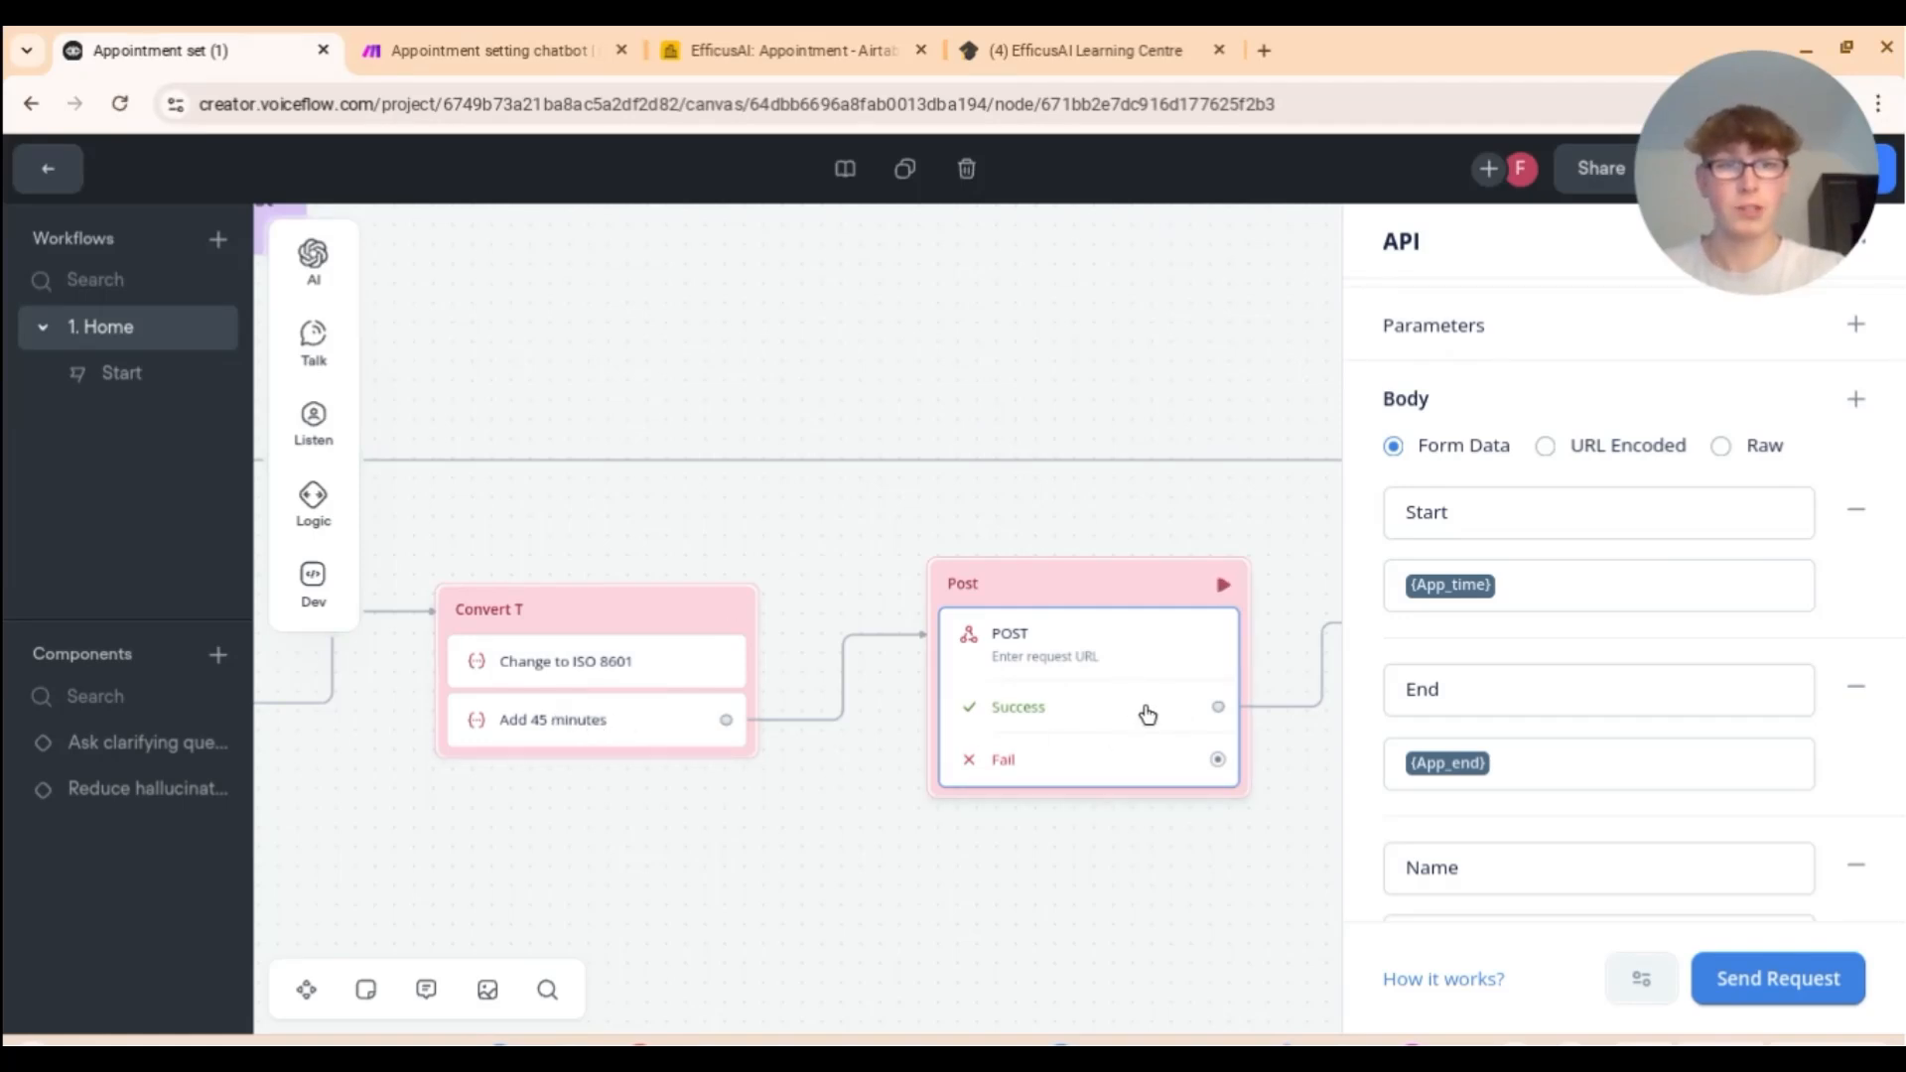
scroll(1600, 808, down, 2)
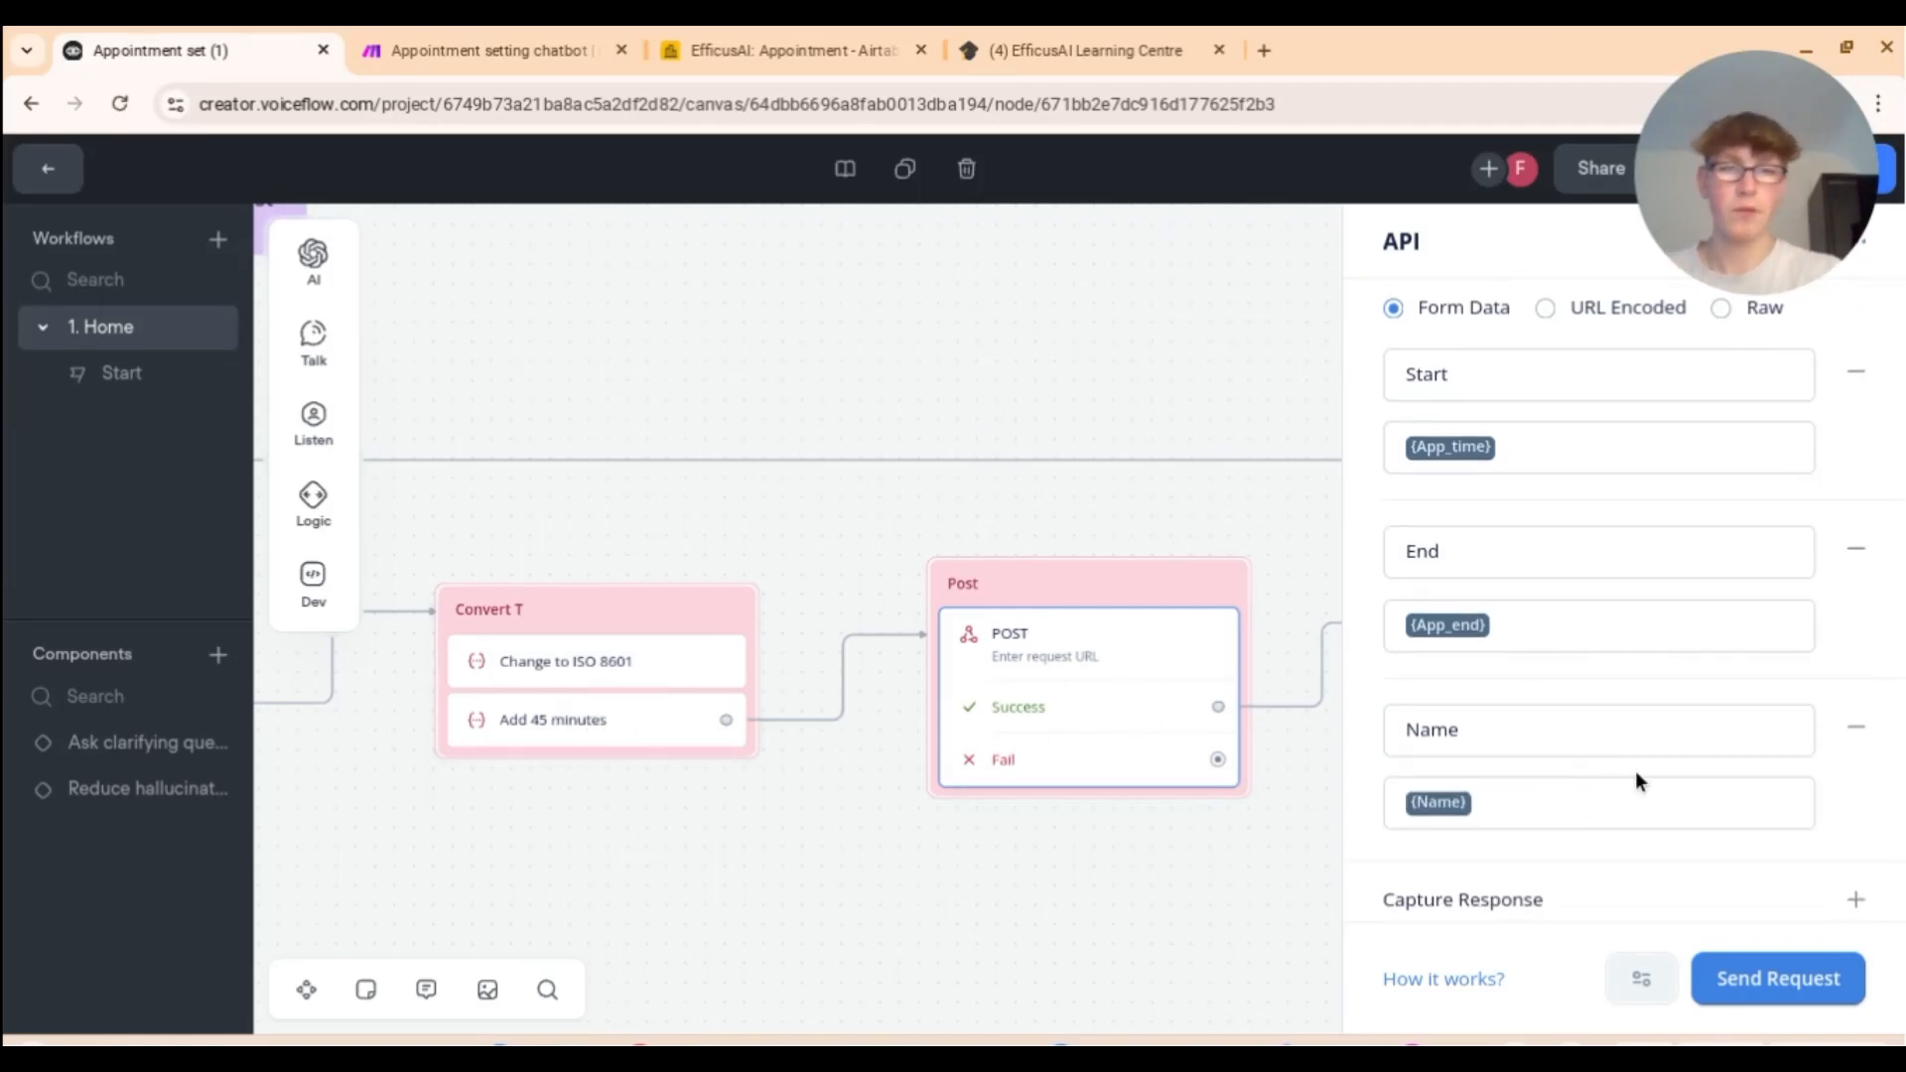
scroll(1635, 770, down, 1)
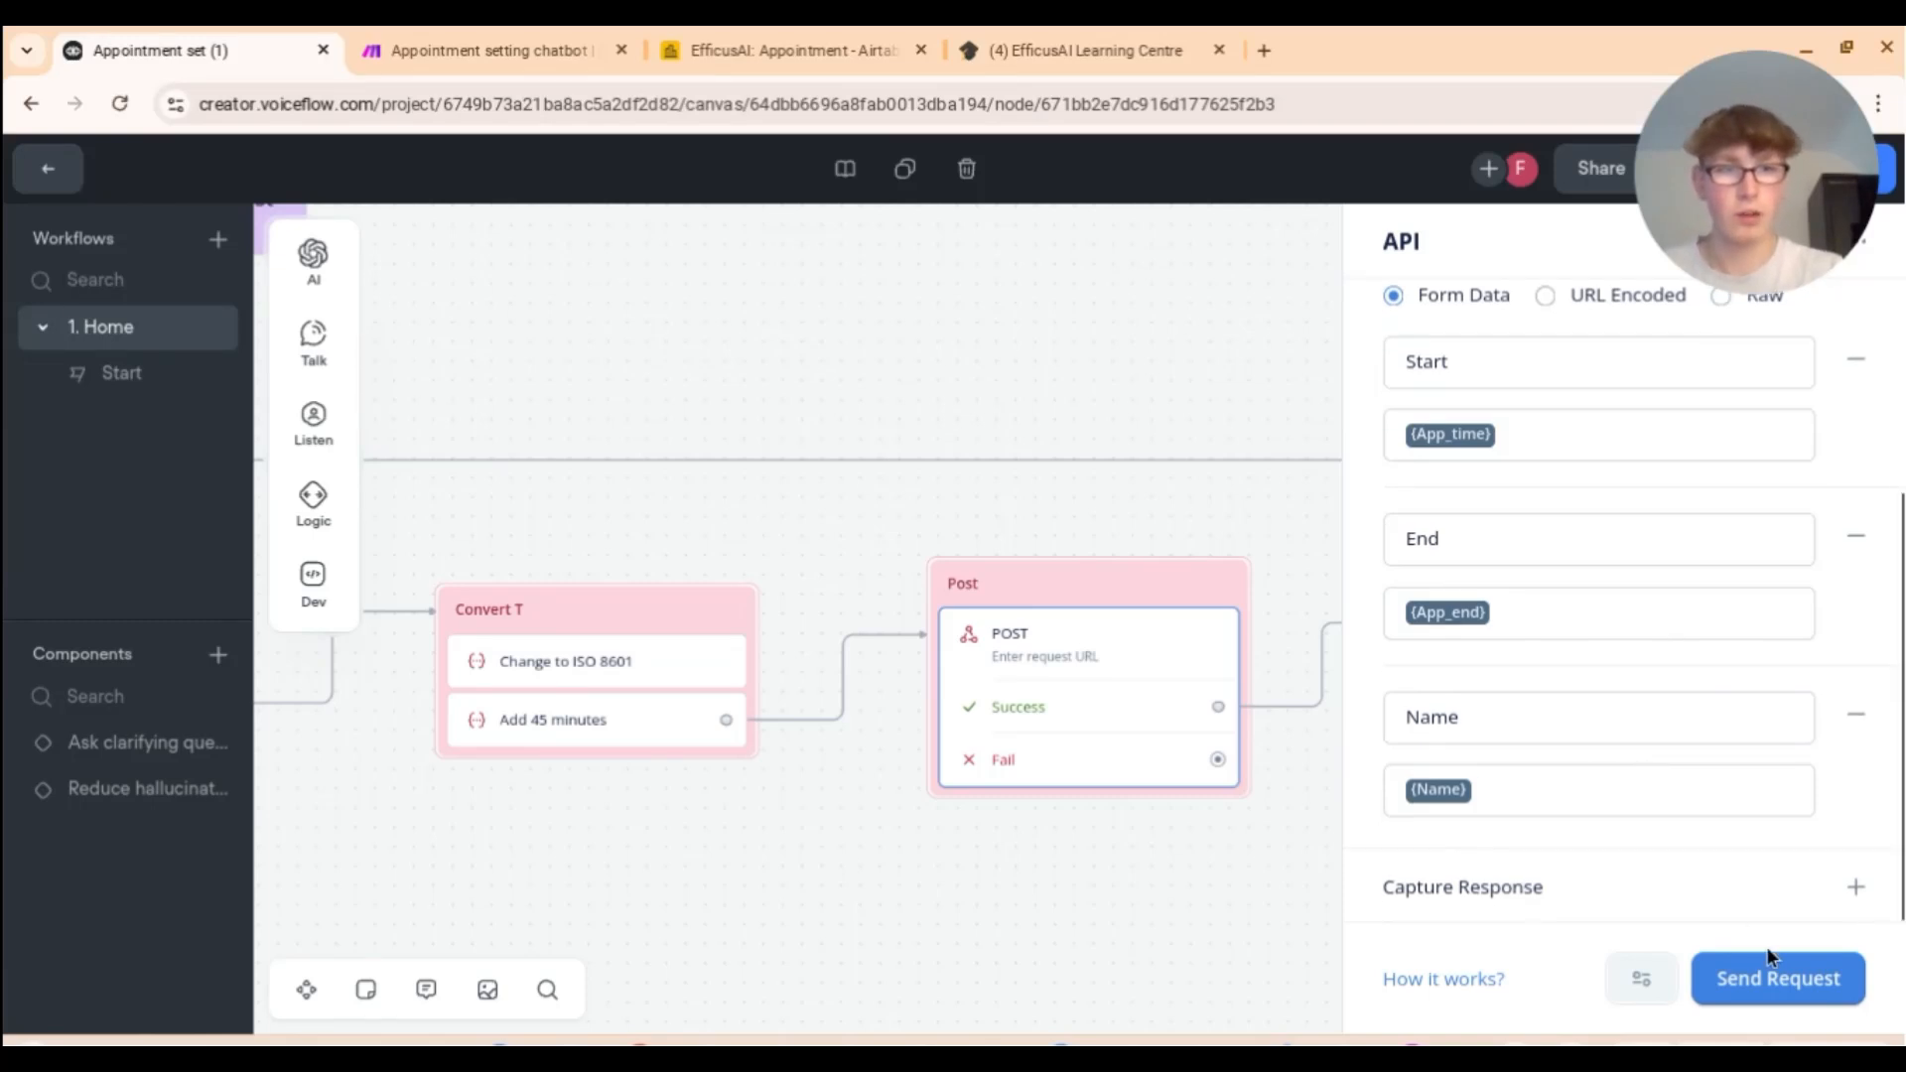
scroll(1628, 595, up, 3)
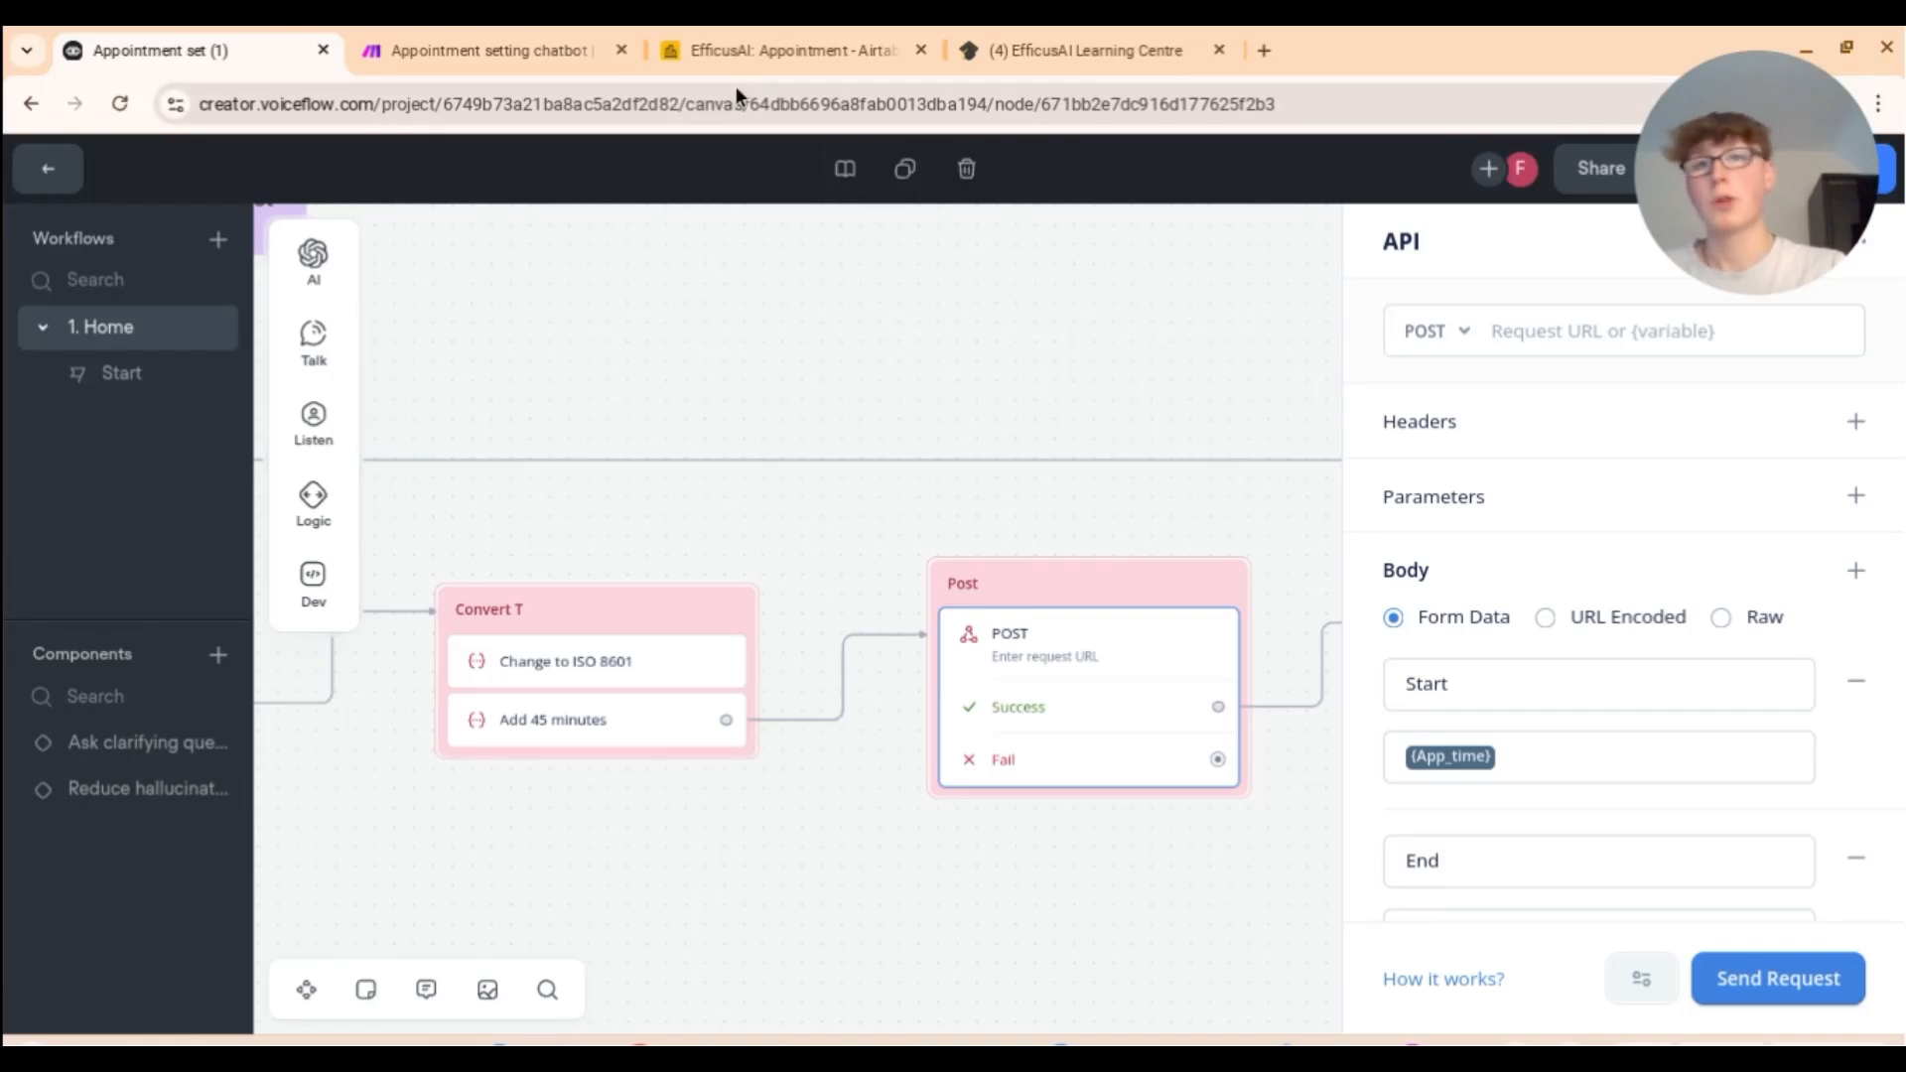
click(536, 42)
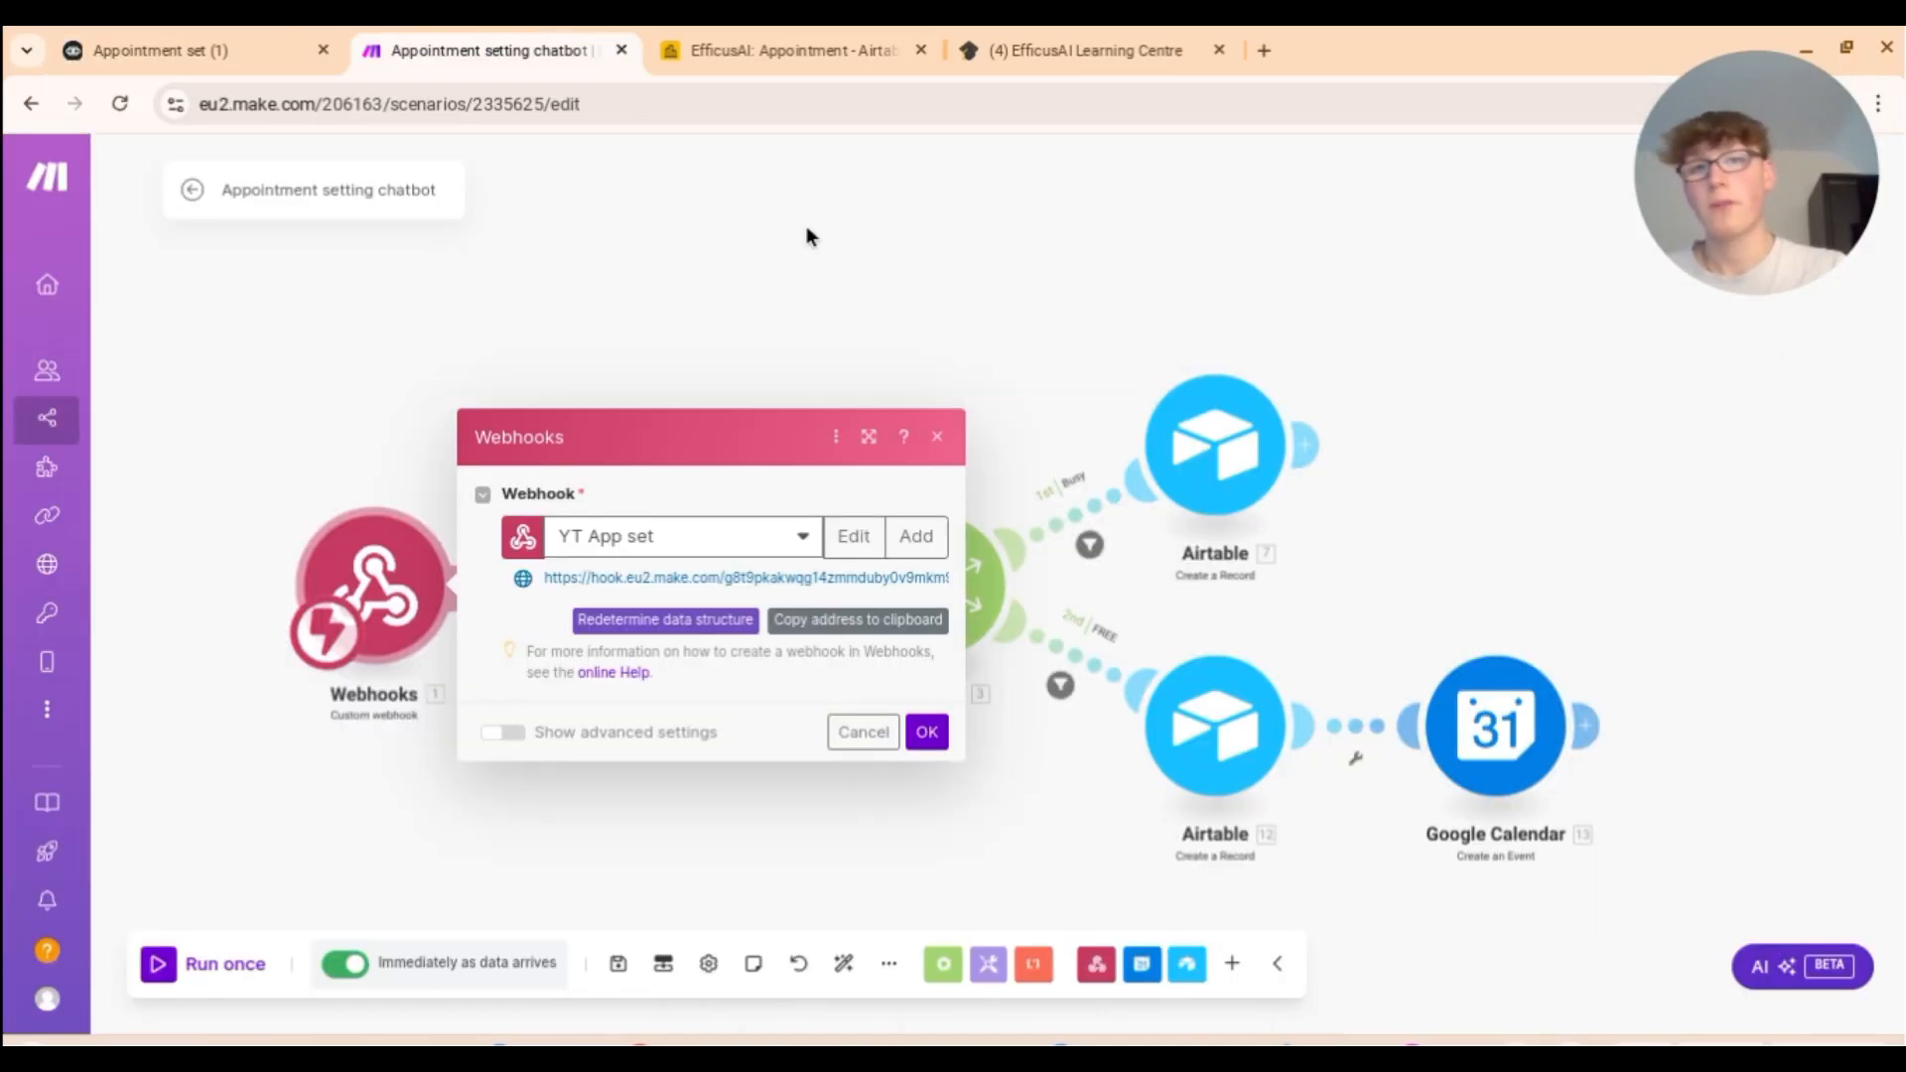
Step: Close the webhook dialog and inspect Google Calendar Search Events' Start and End Date mappings
click(926, 732)
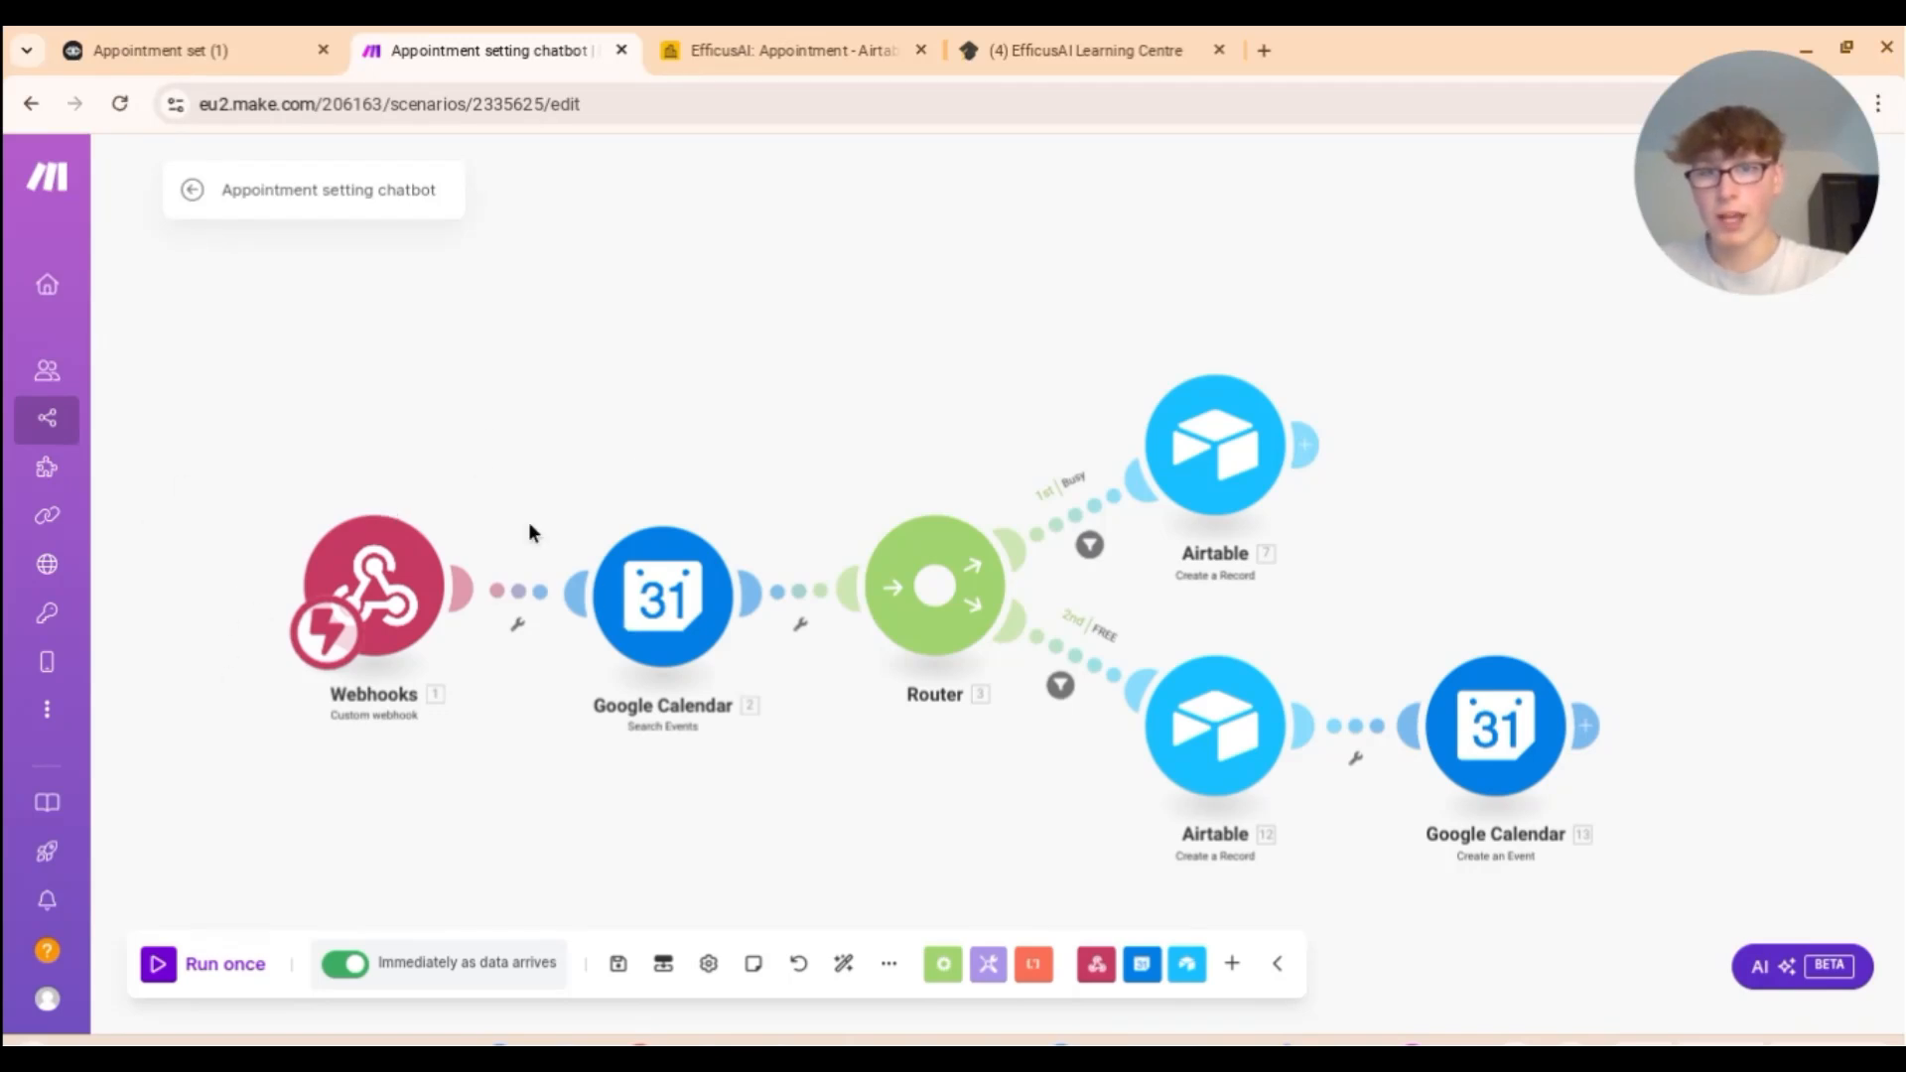
click(215, 53)
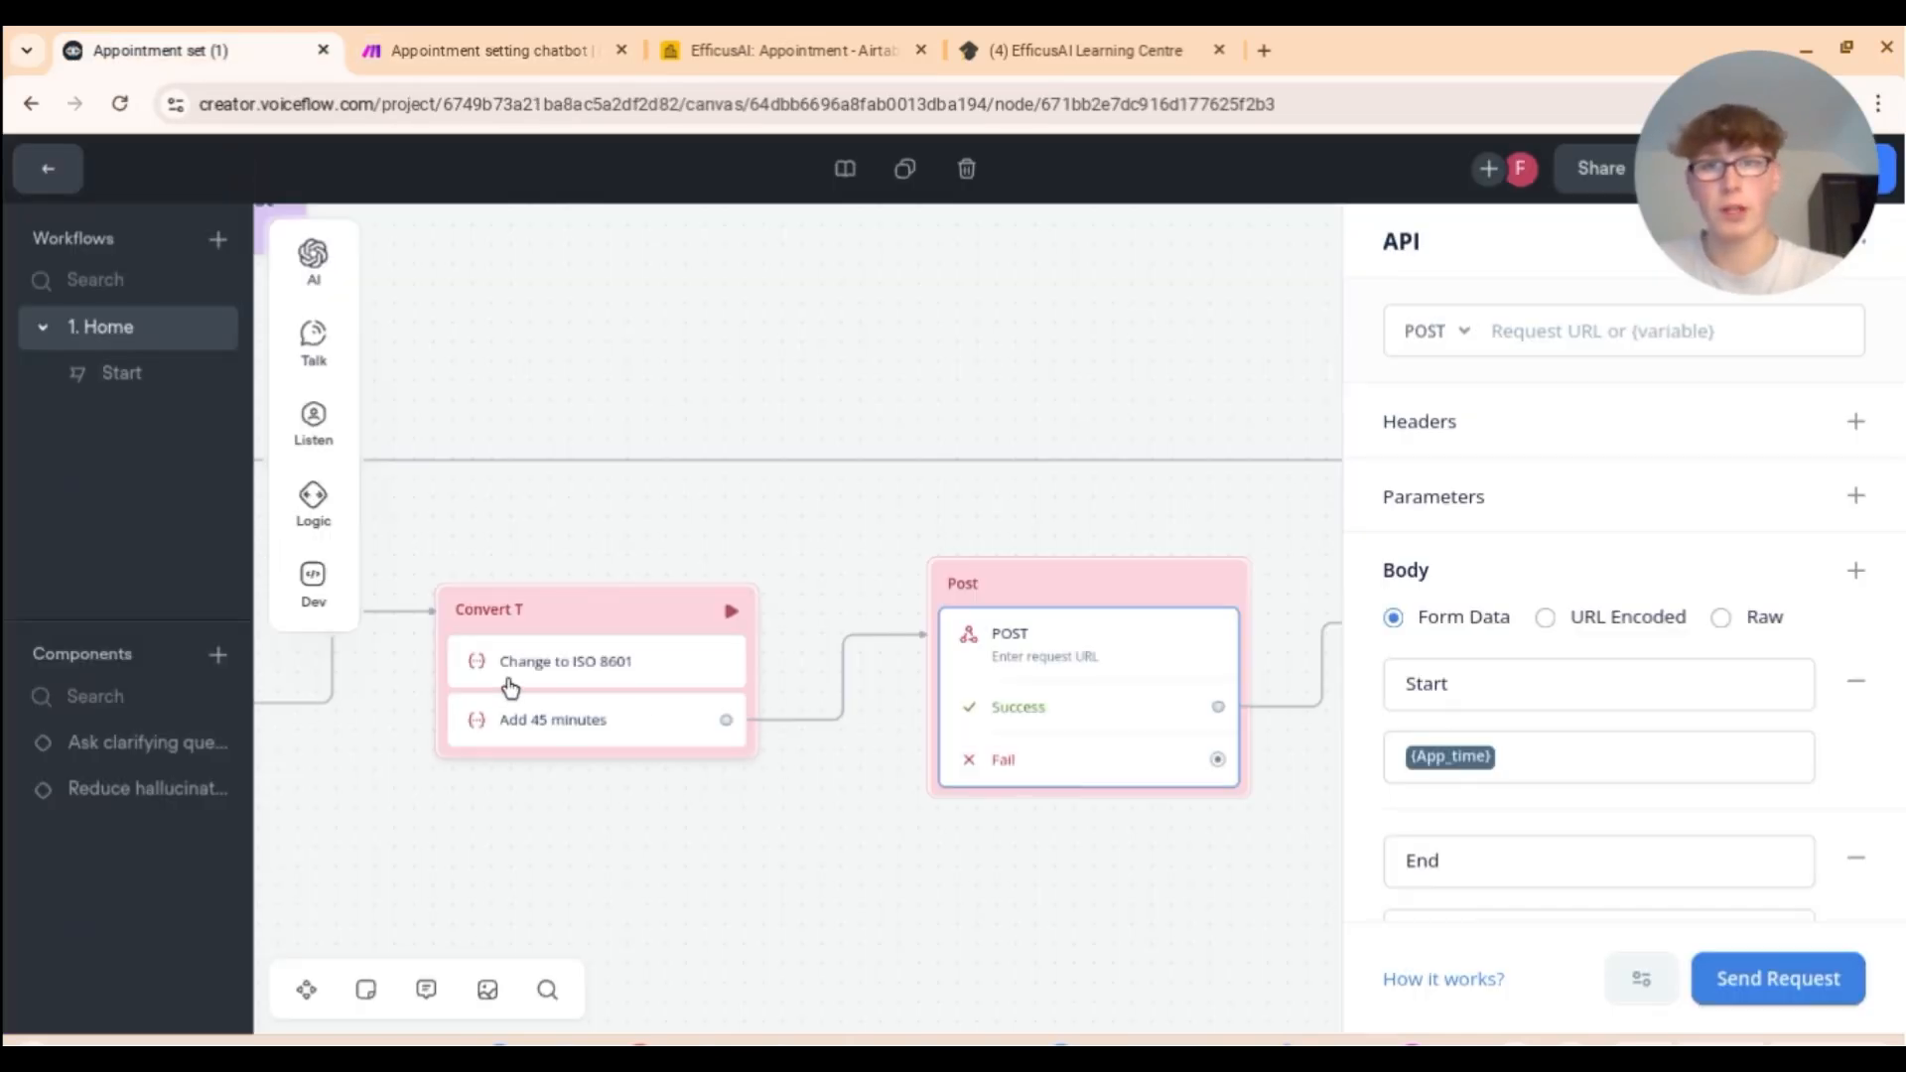
click(497, 52)
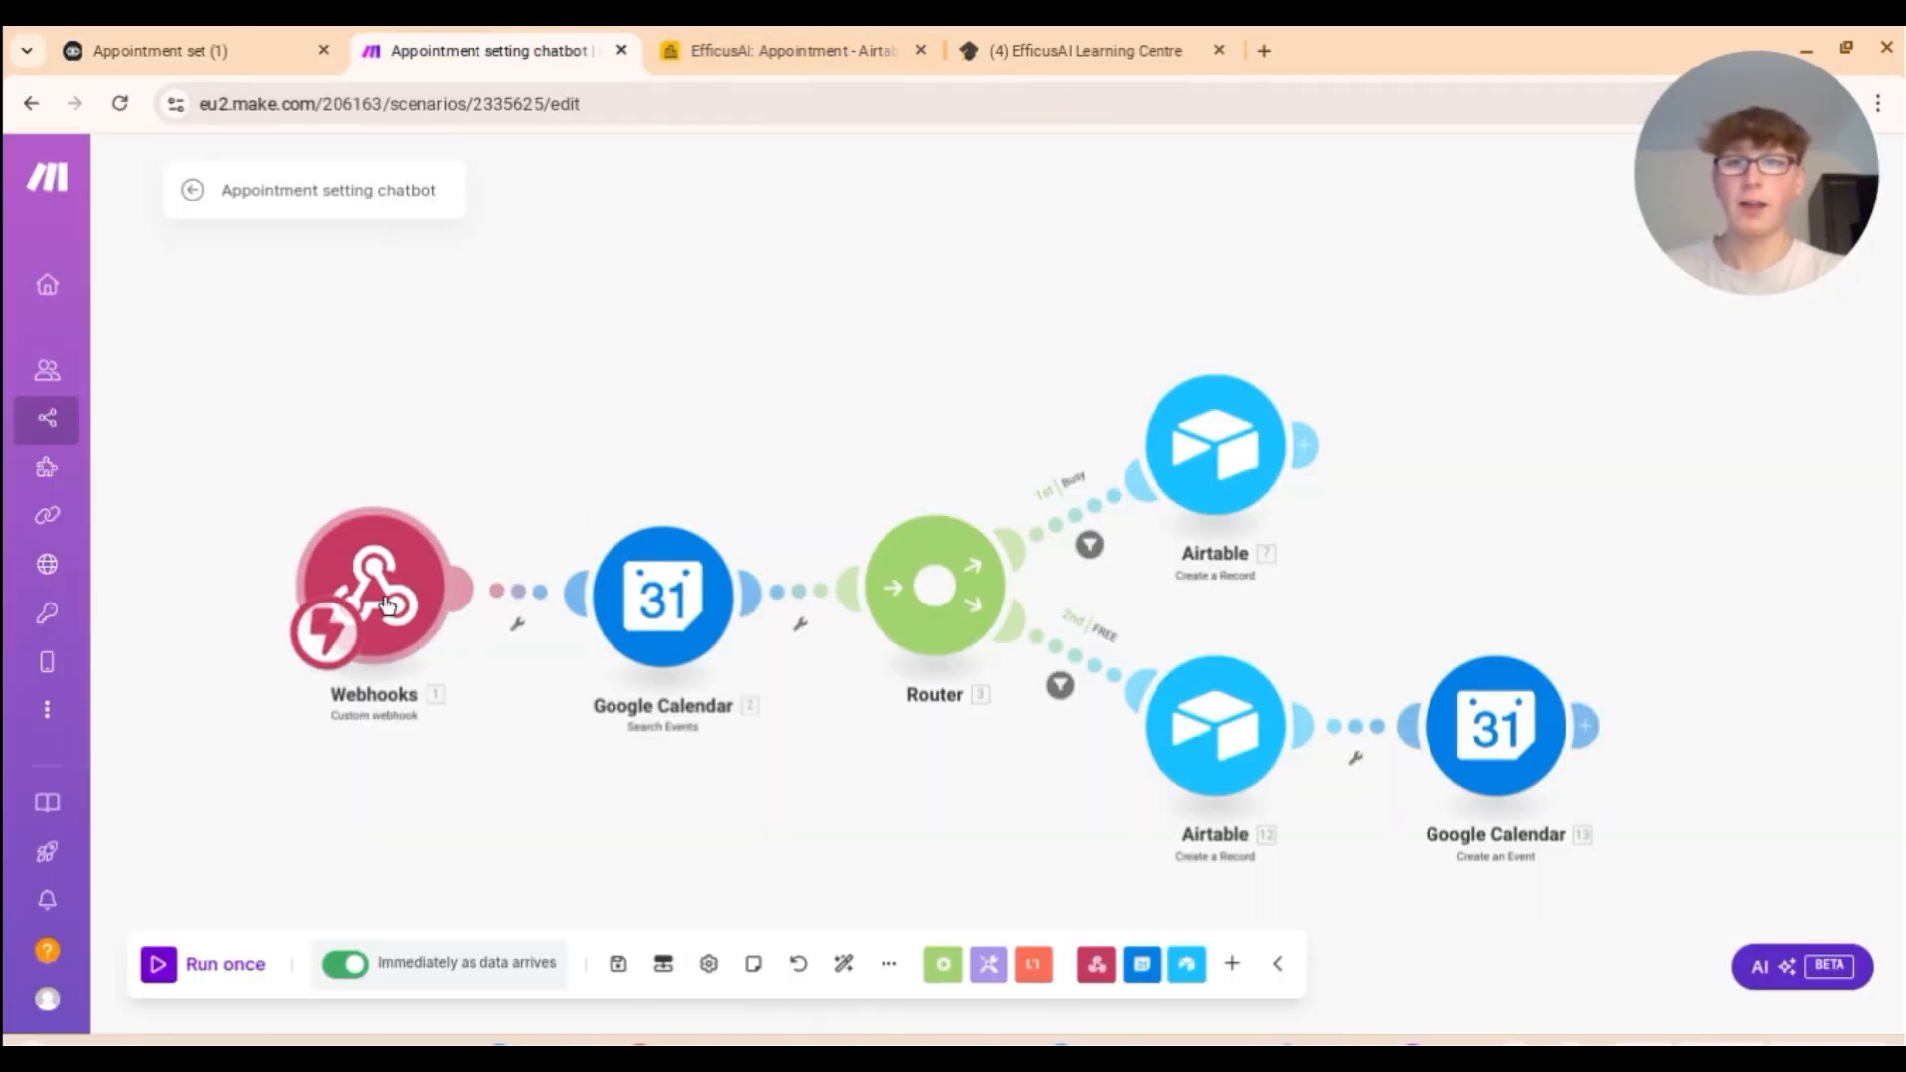
click(667, 584)
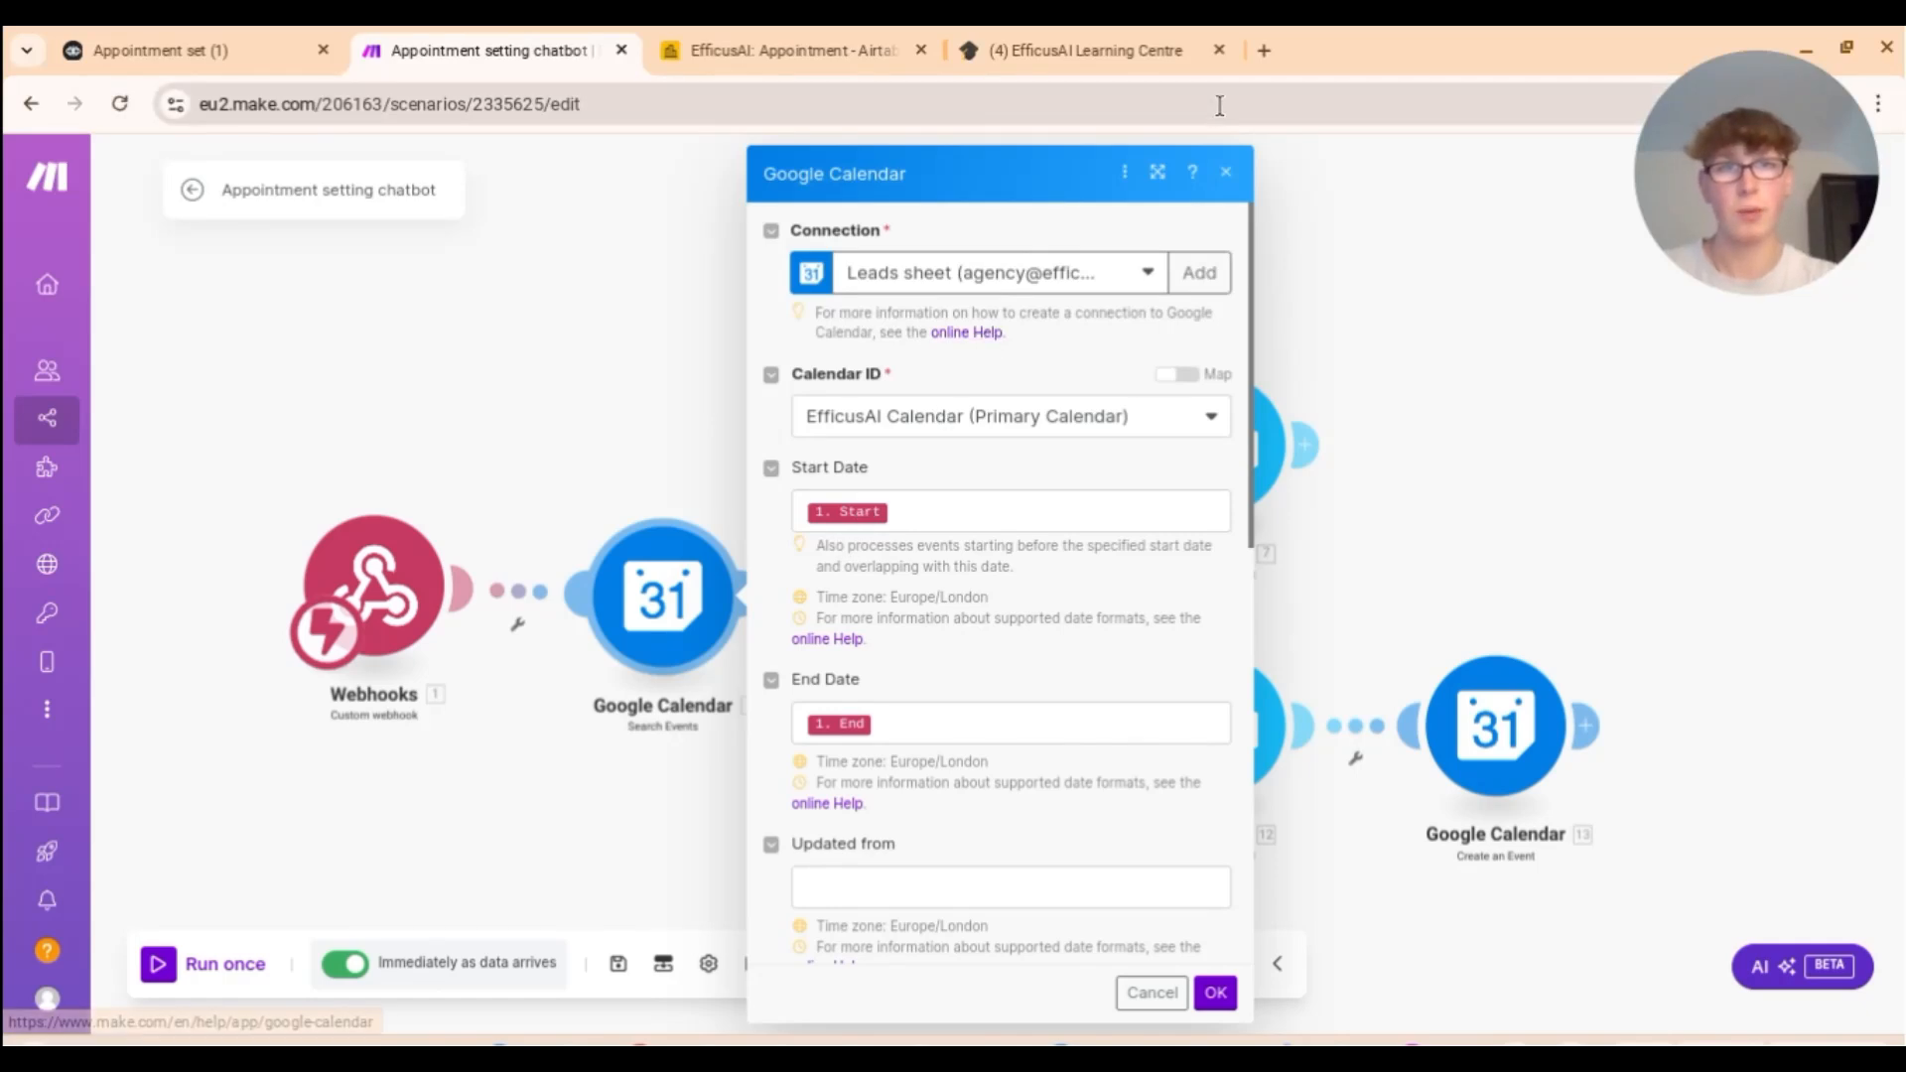
click(1225, 173)
click(640, 603)
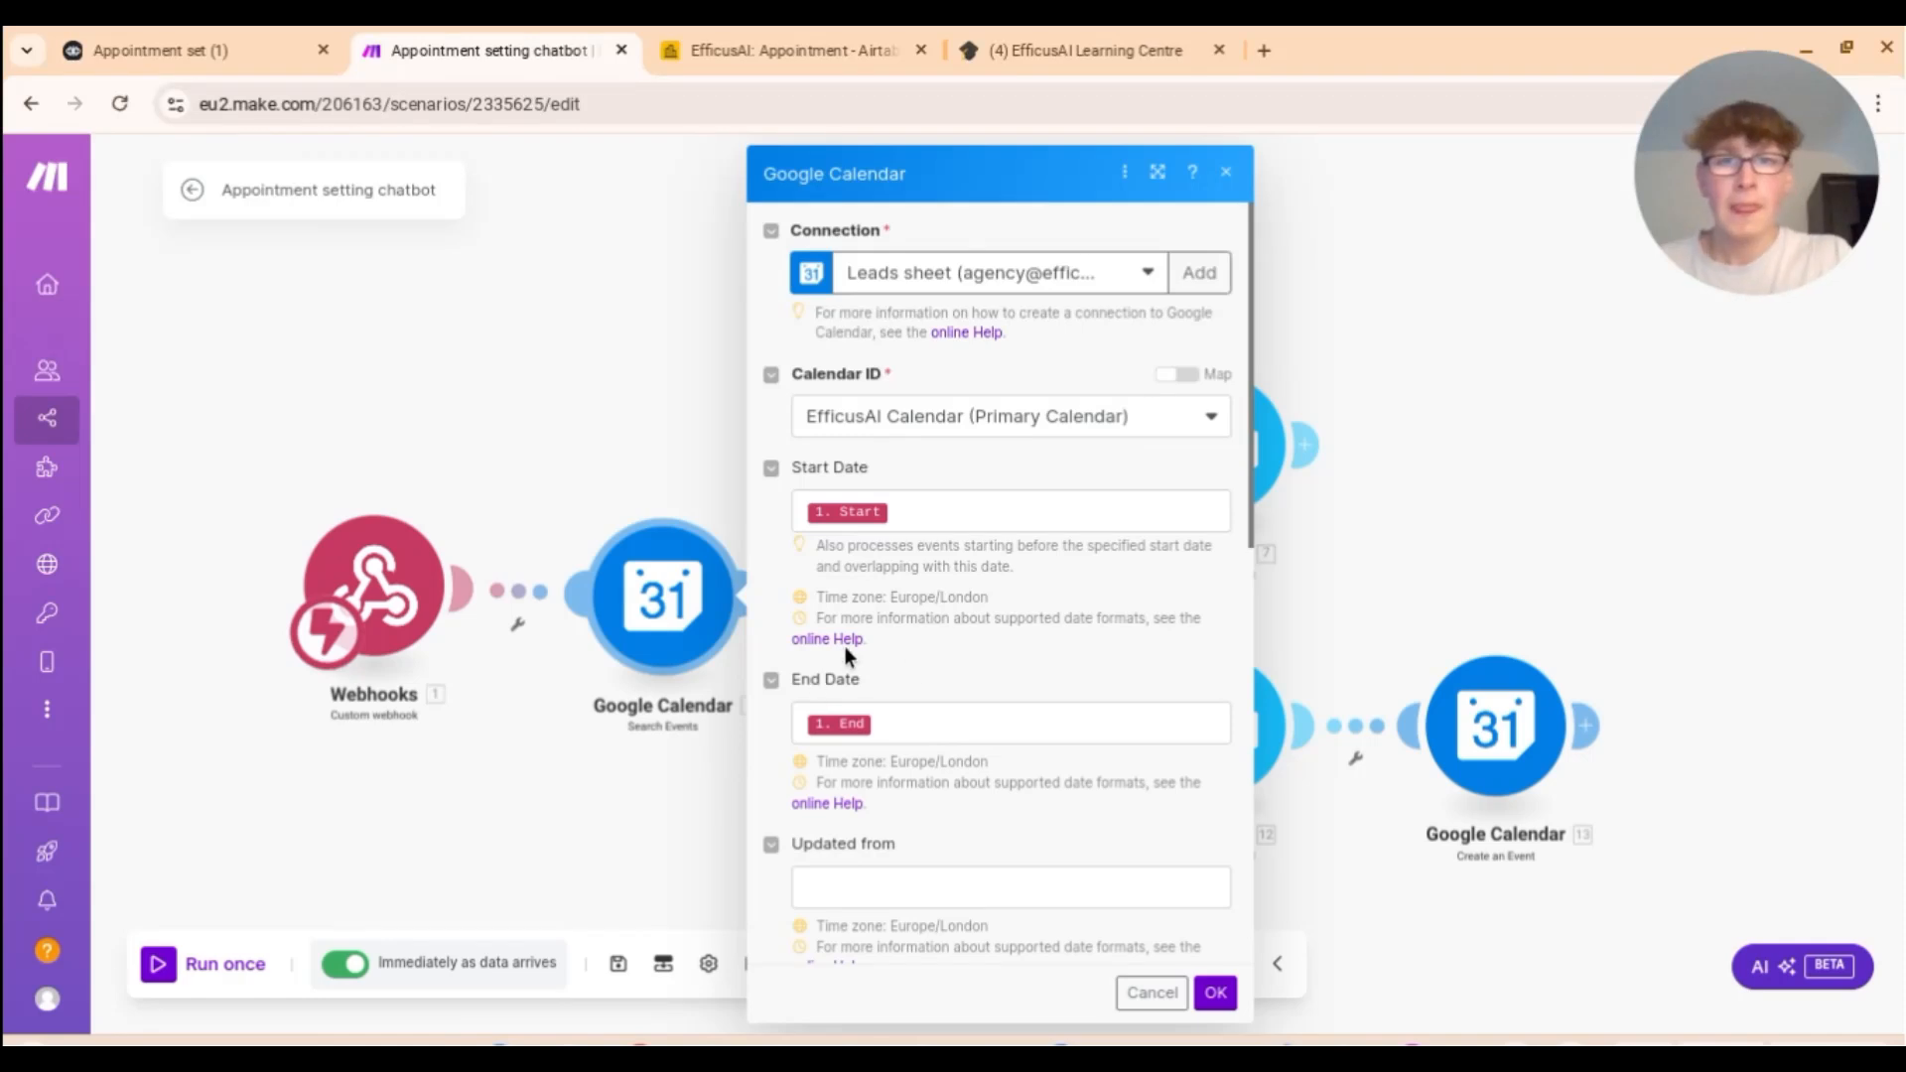
scroll(899, 503, down, 2)
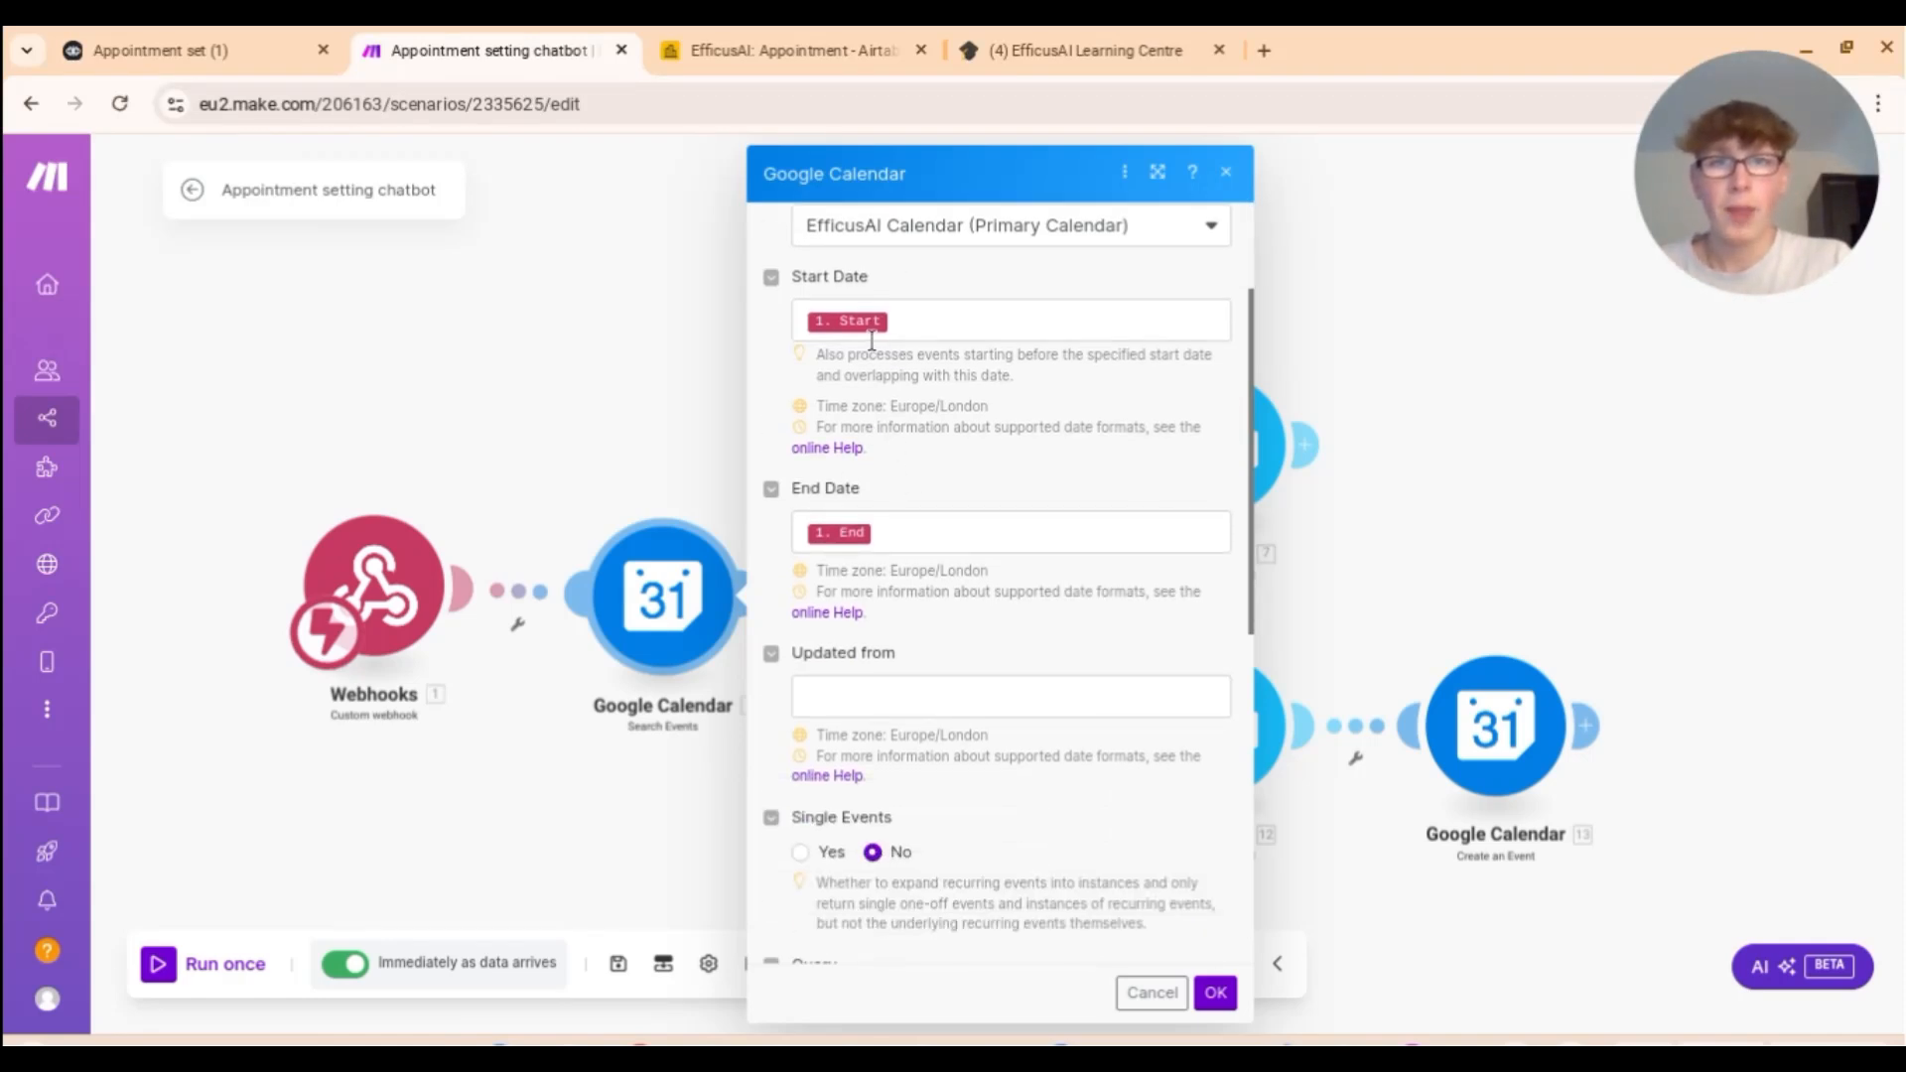
scroll(951, 449, up, 2)
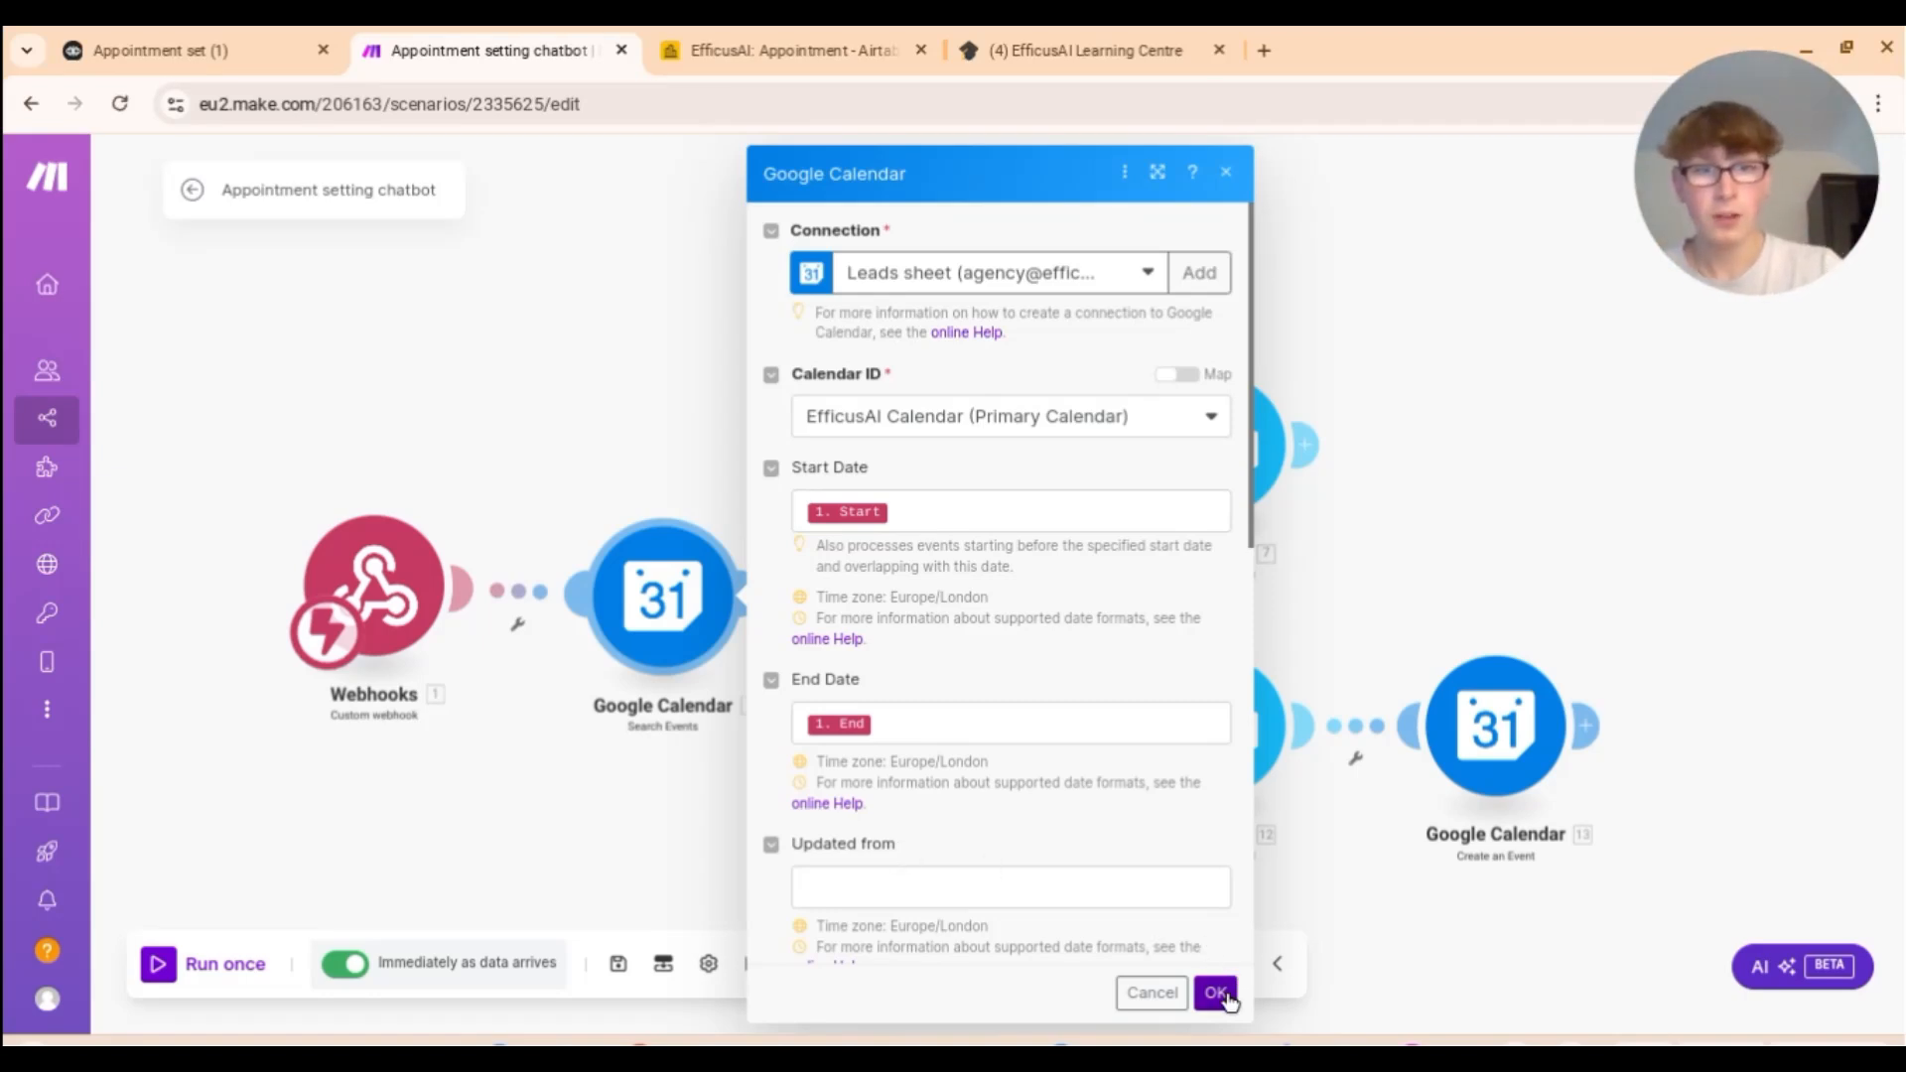
click(1216, 993)
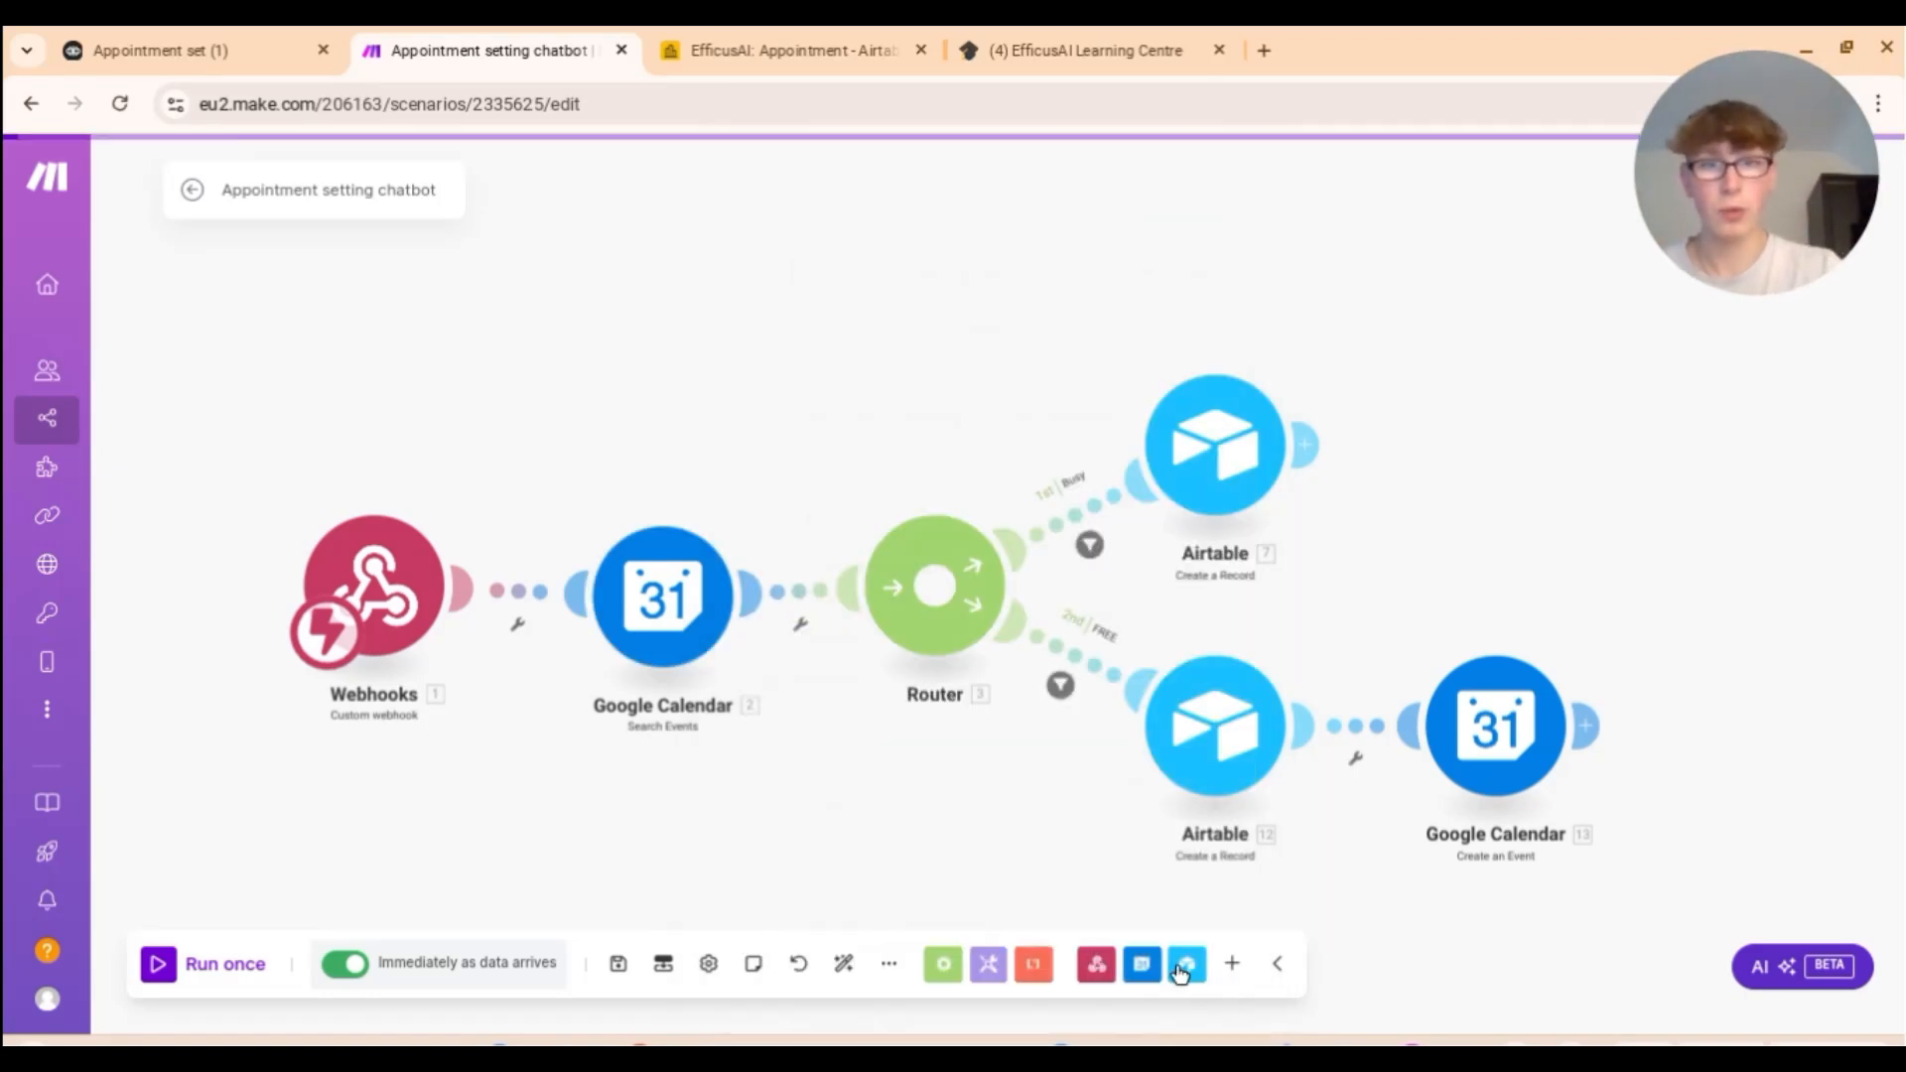
click(1089, 547)
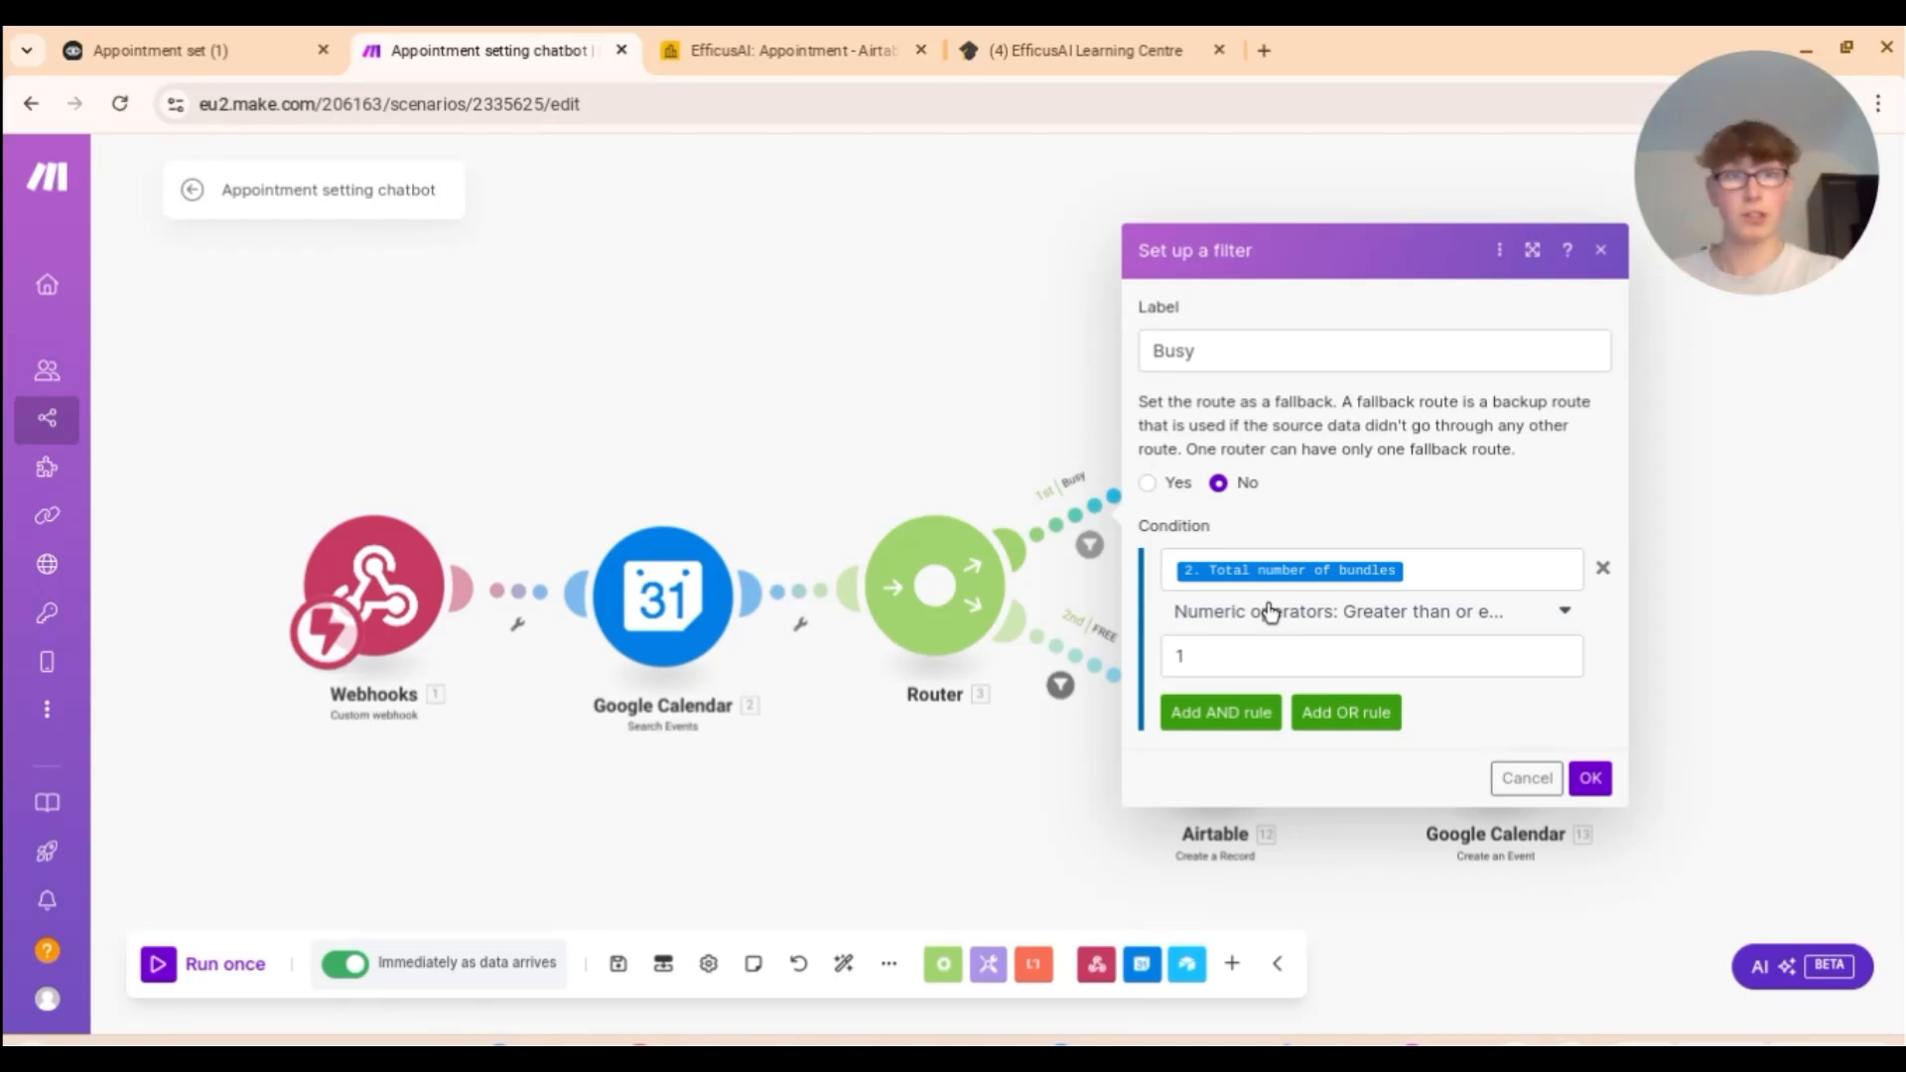
Step: Confirm the Busy route filter (bundles ≥ 1) and set the FREE route filter to total bundles = 0
click(1590, 778)
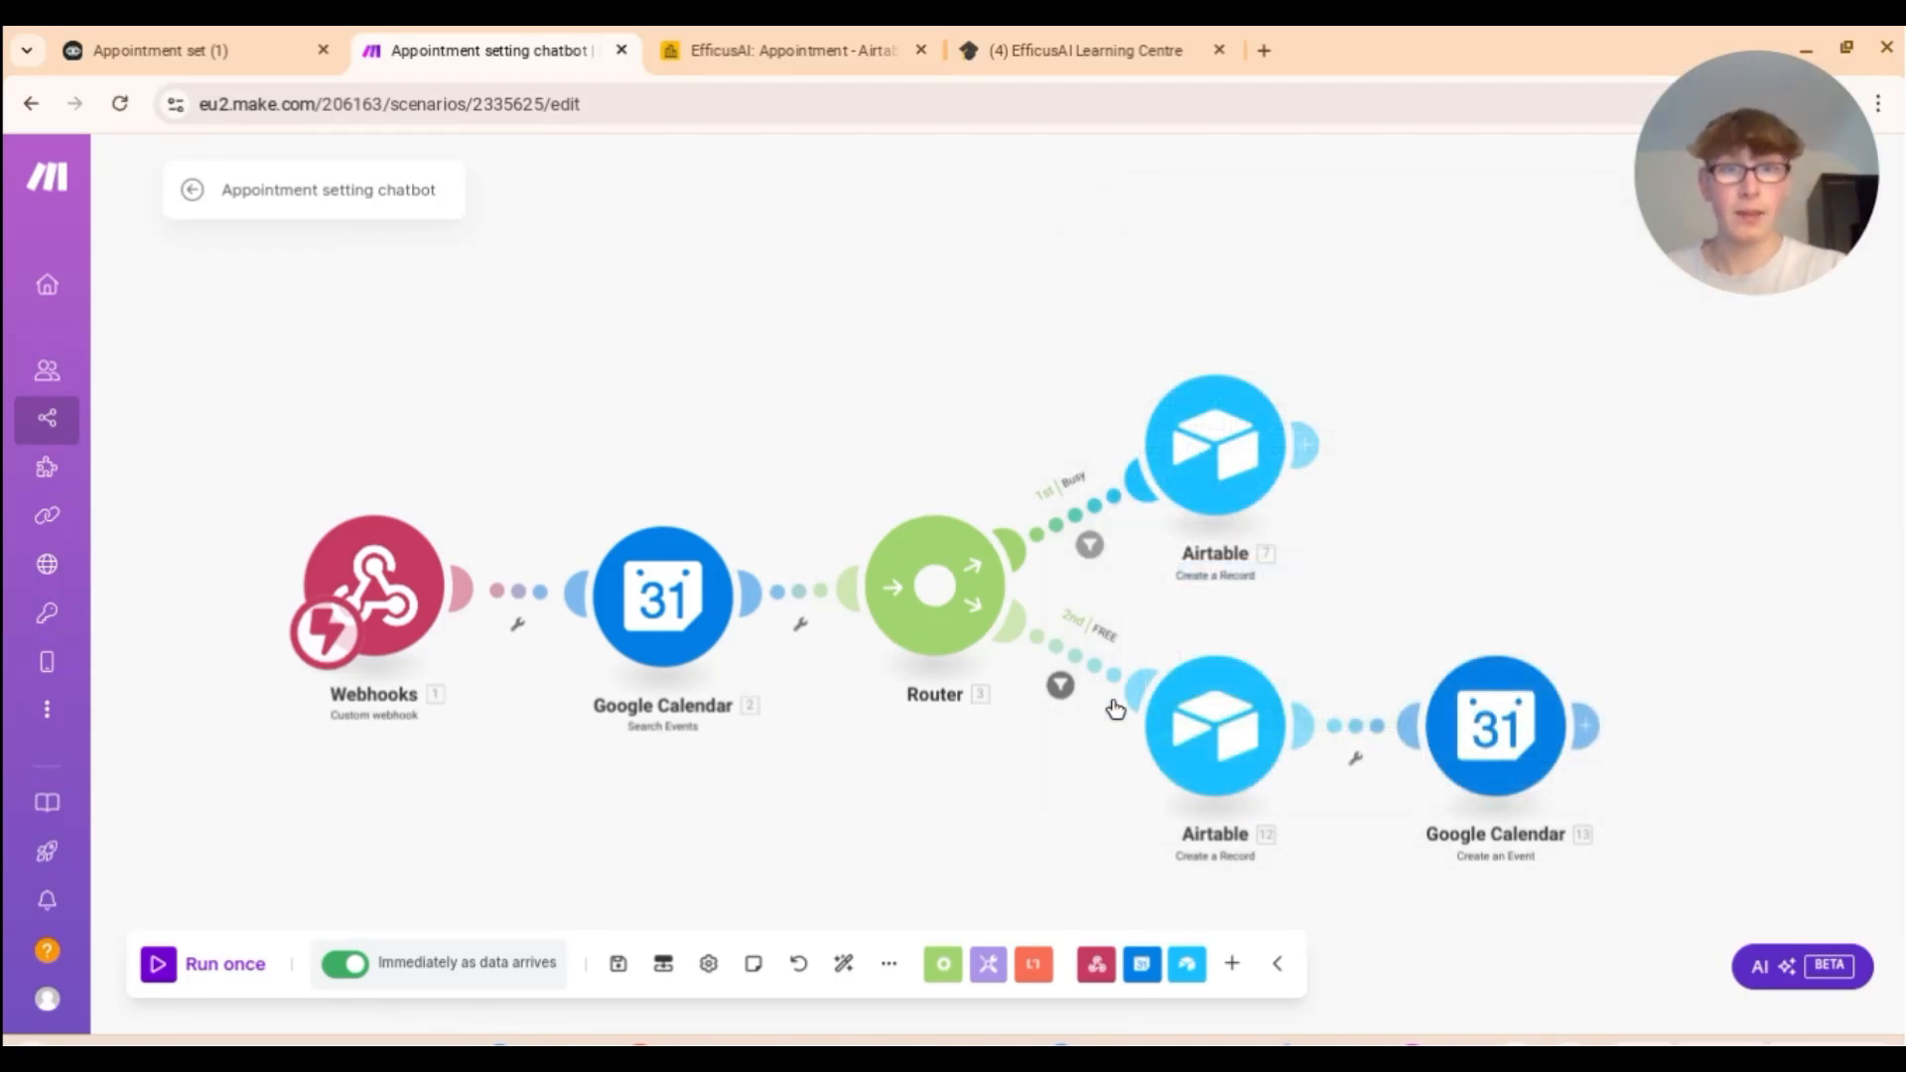
click(1061, 687)
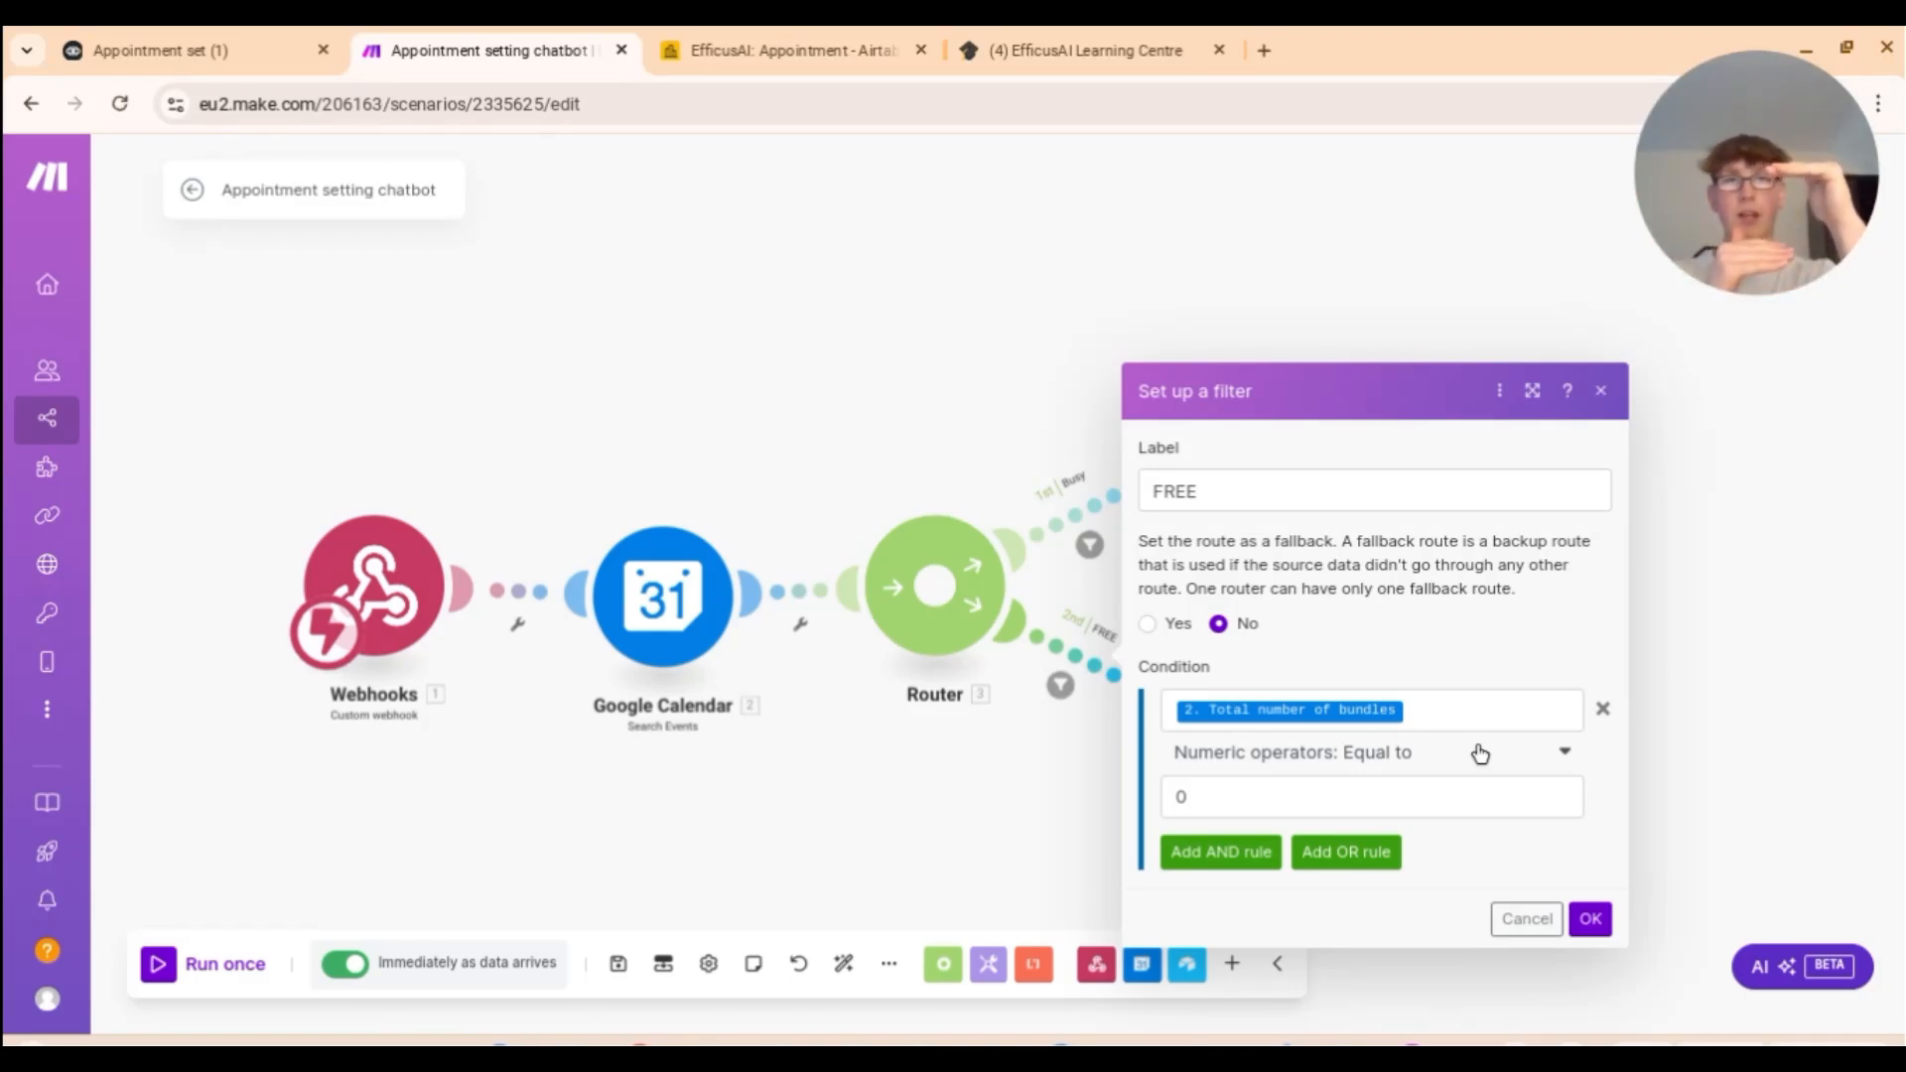
click(1592, 919)
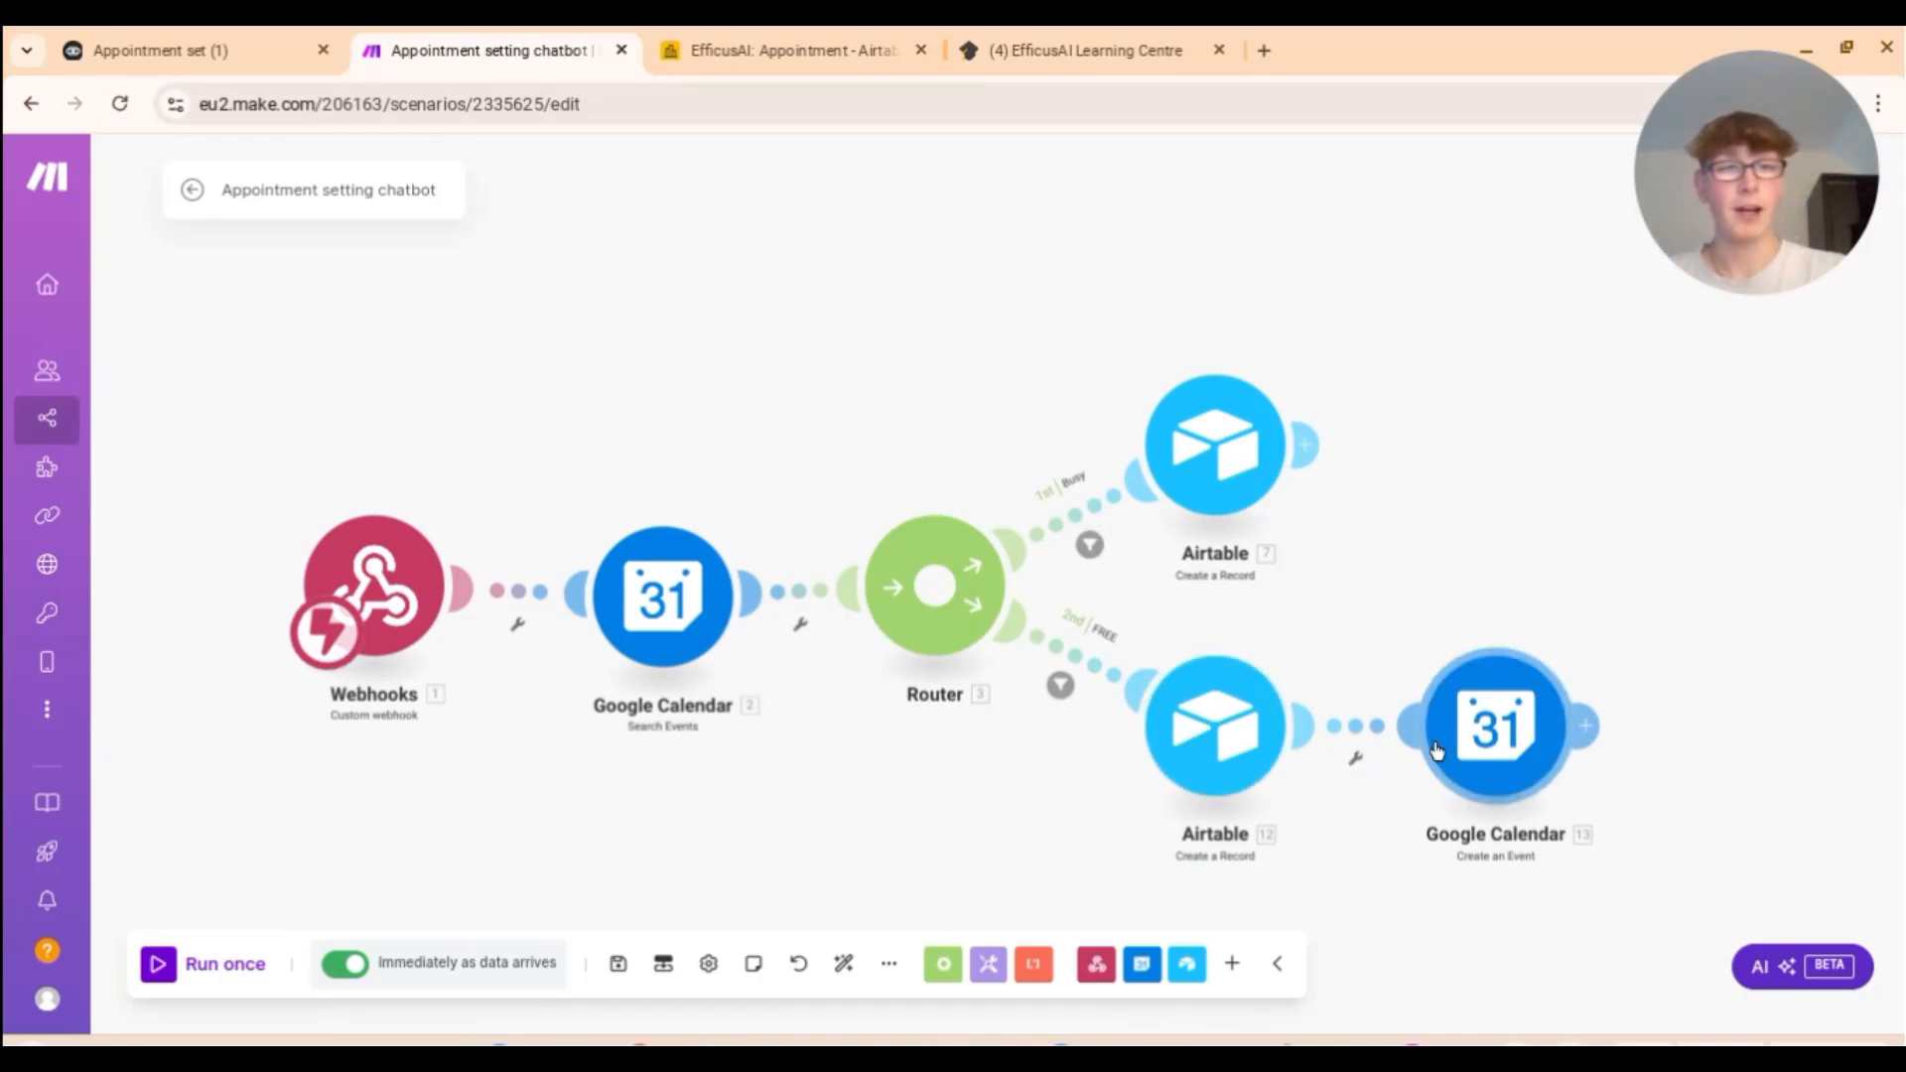
Step: Review the Create an Event module: name 'New event with 1. Name', Start 1. Start, End 1. End
click(1484, 704)
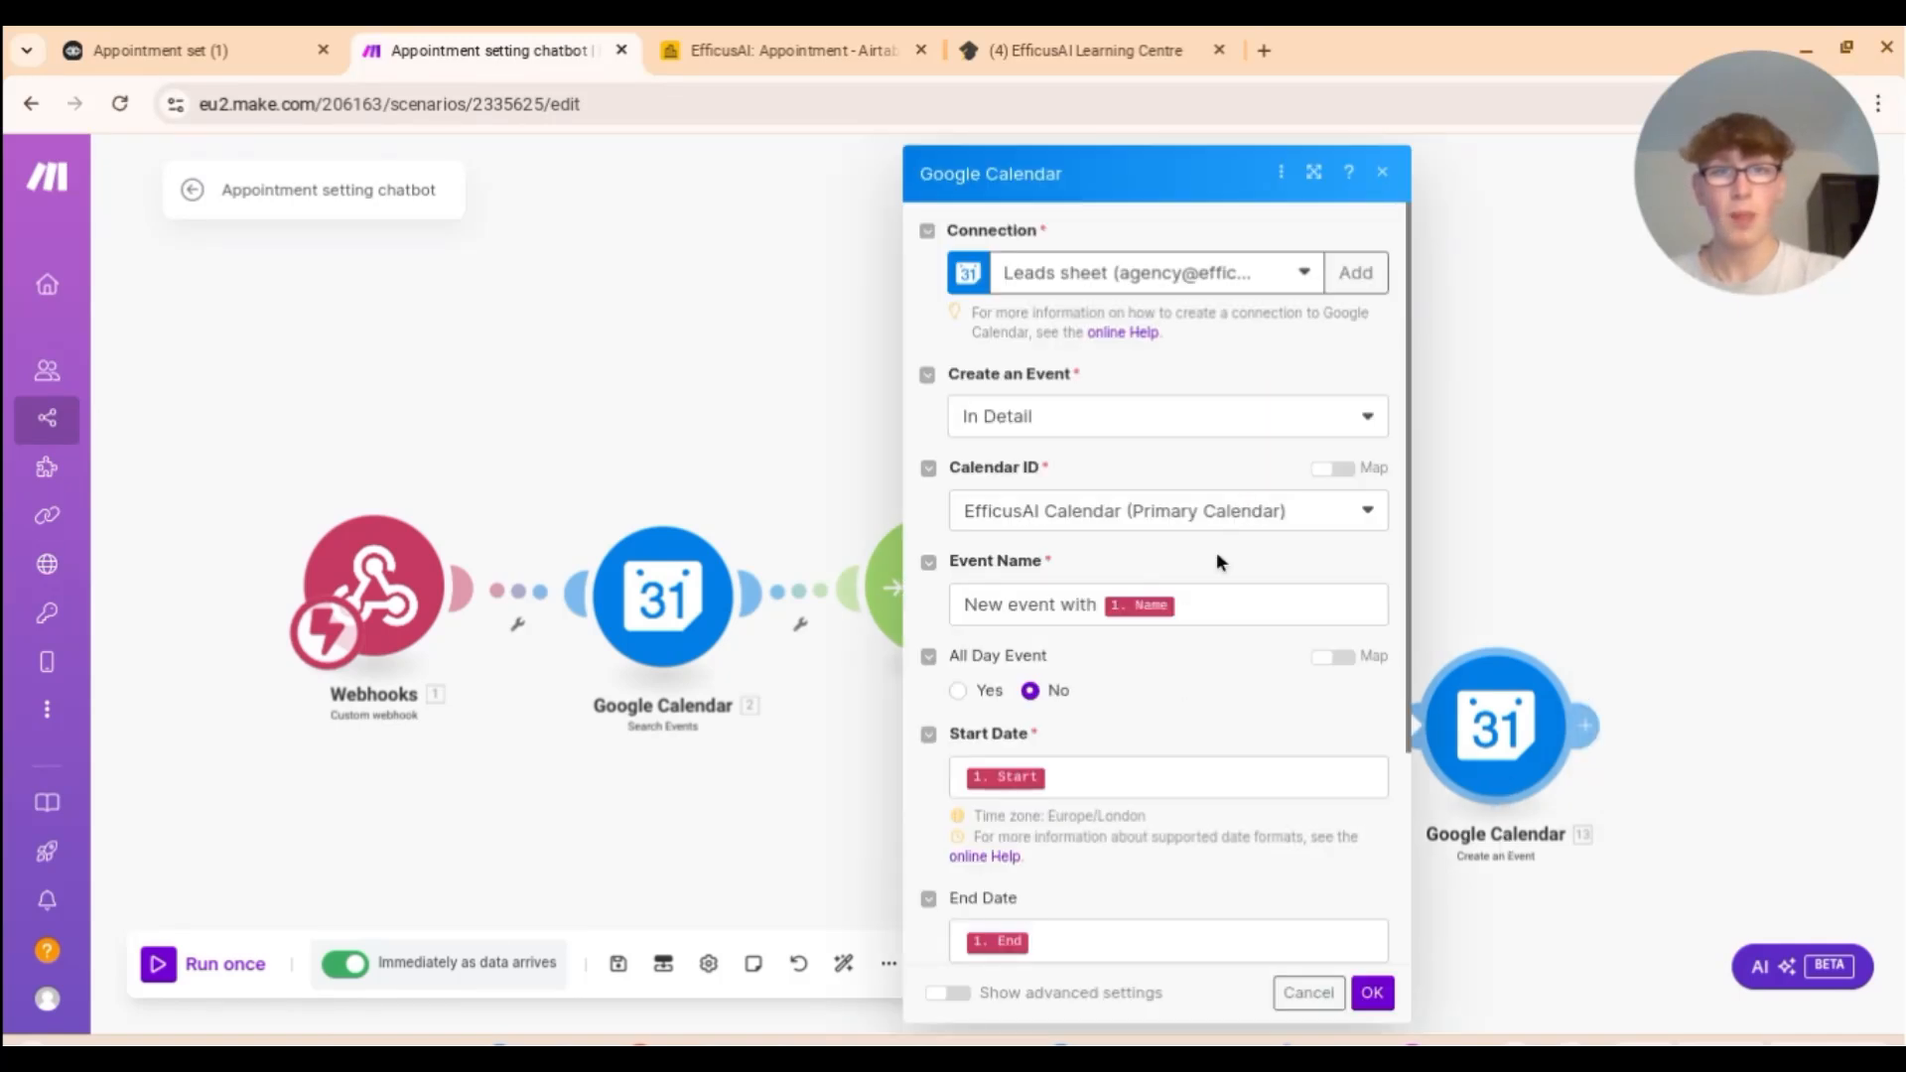
scroll(1211, 556, down, 1)
scroll(1195, 575, up, 1)
scroll(1141, 625, down, 2)
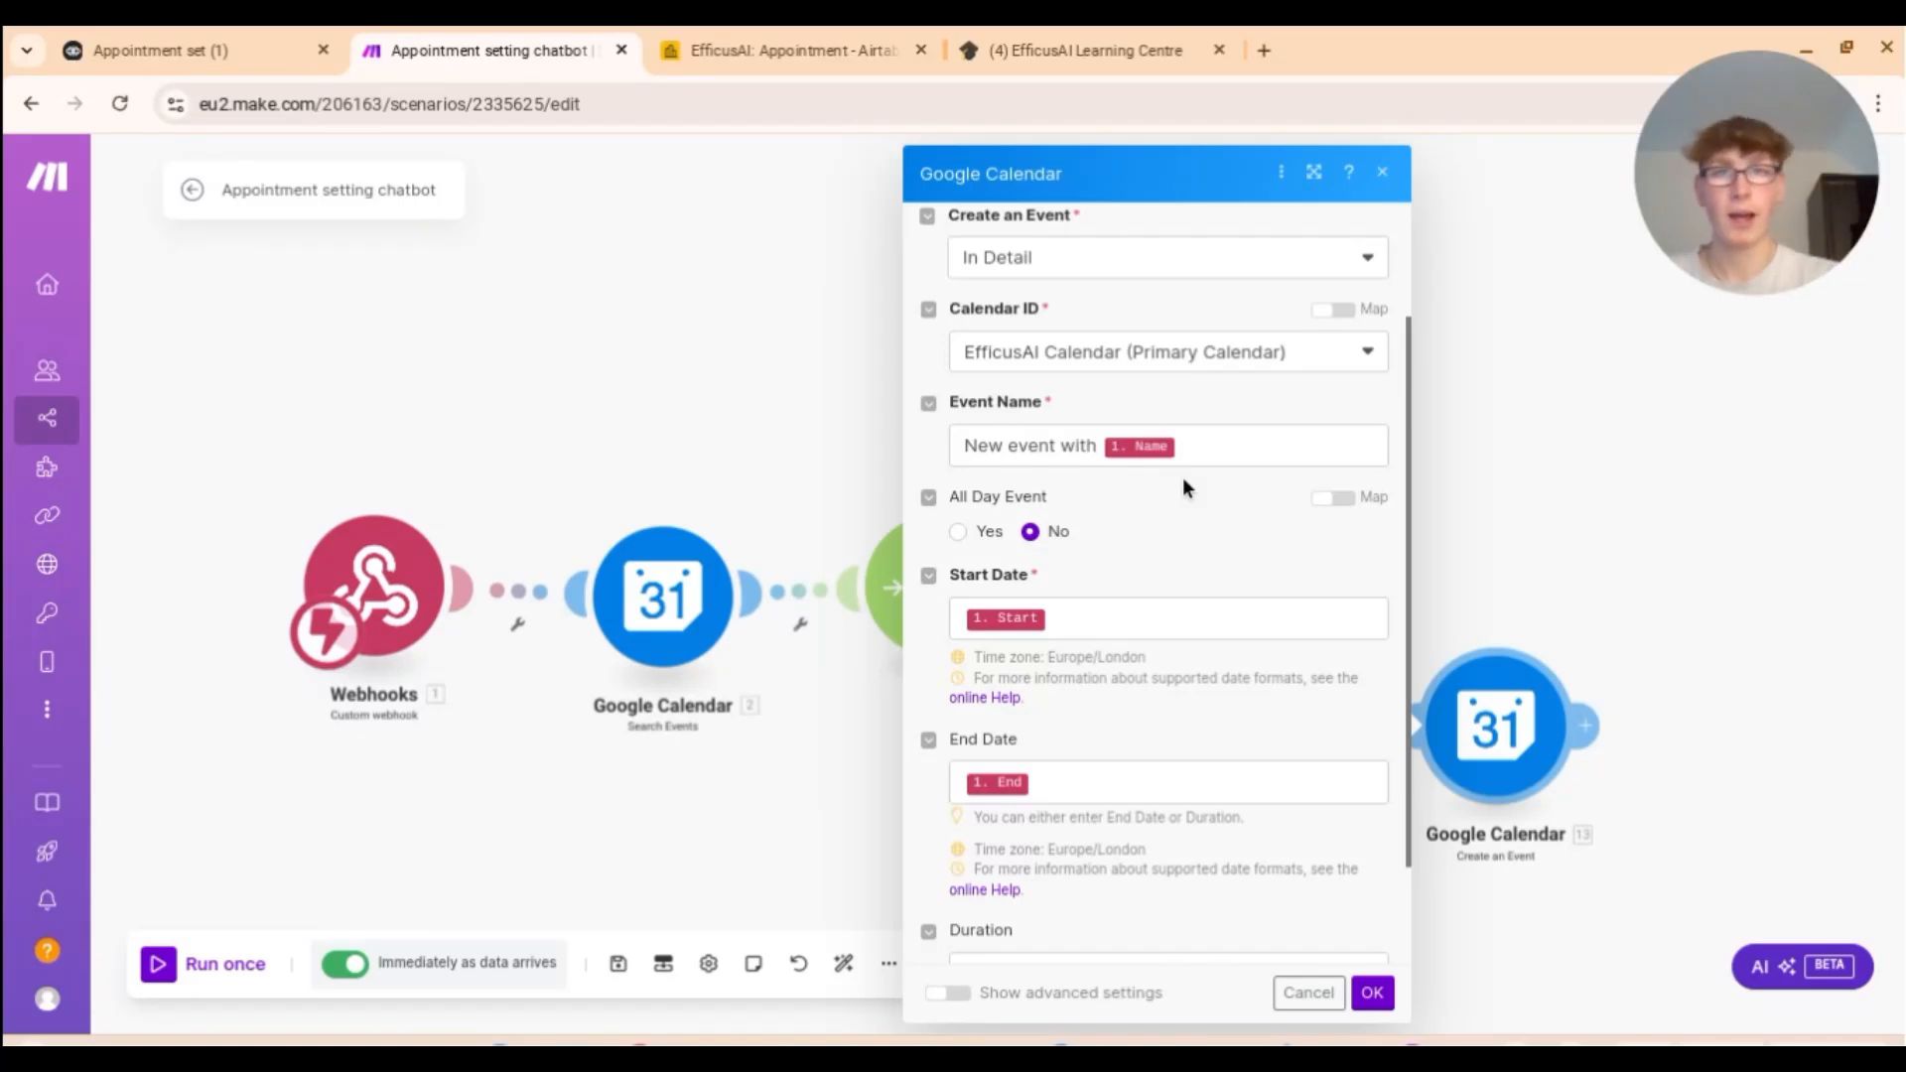
scroll(1191, 516, down, 1)
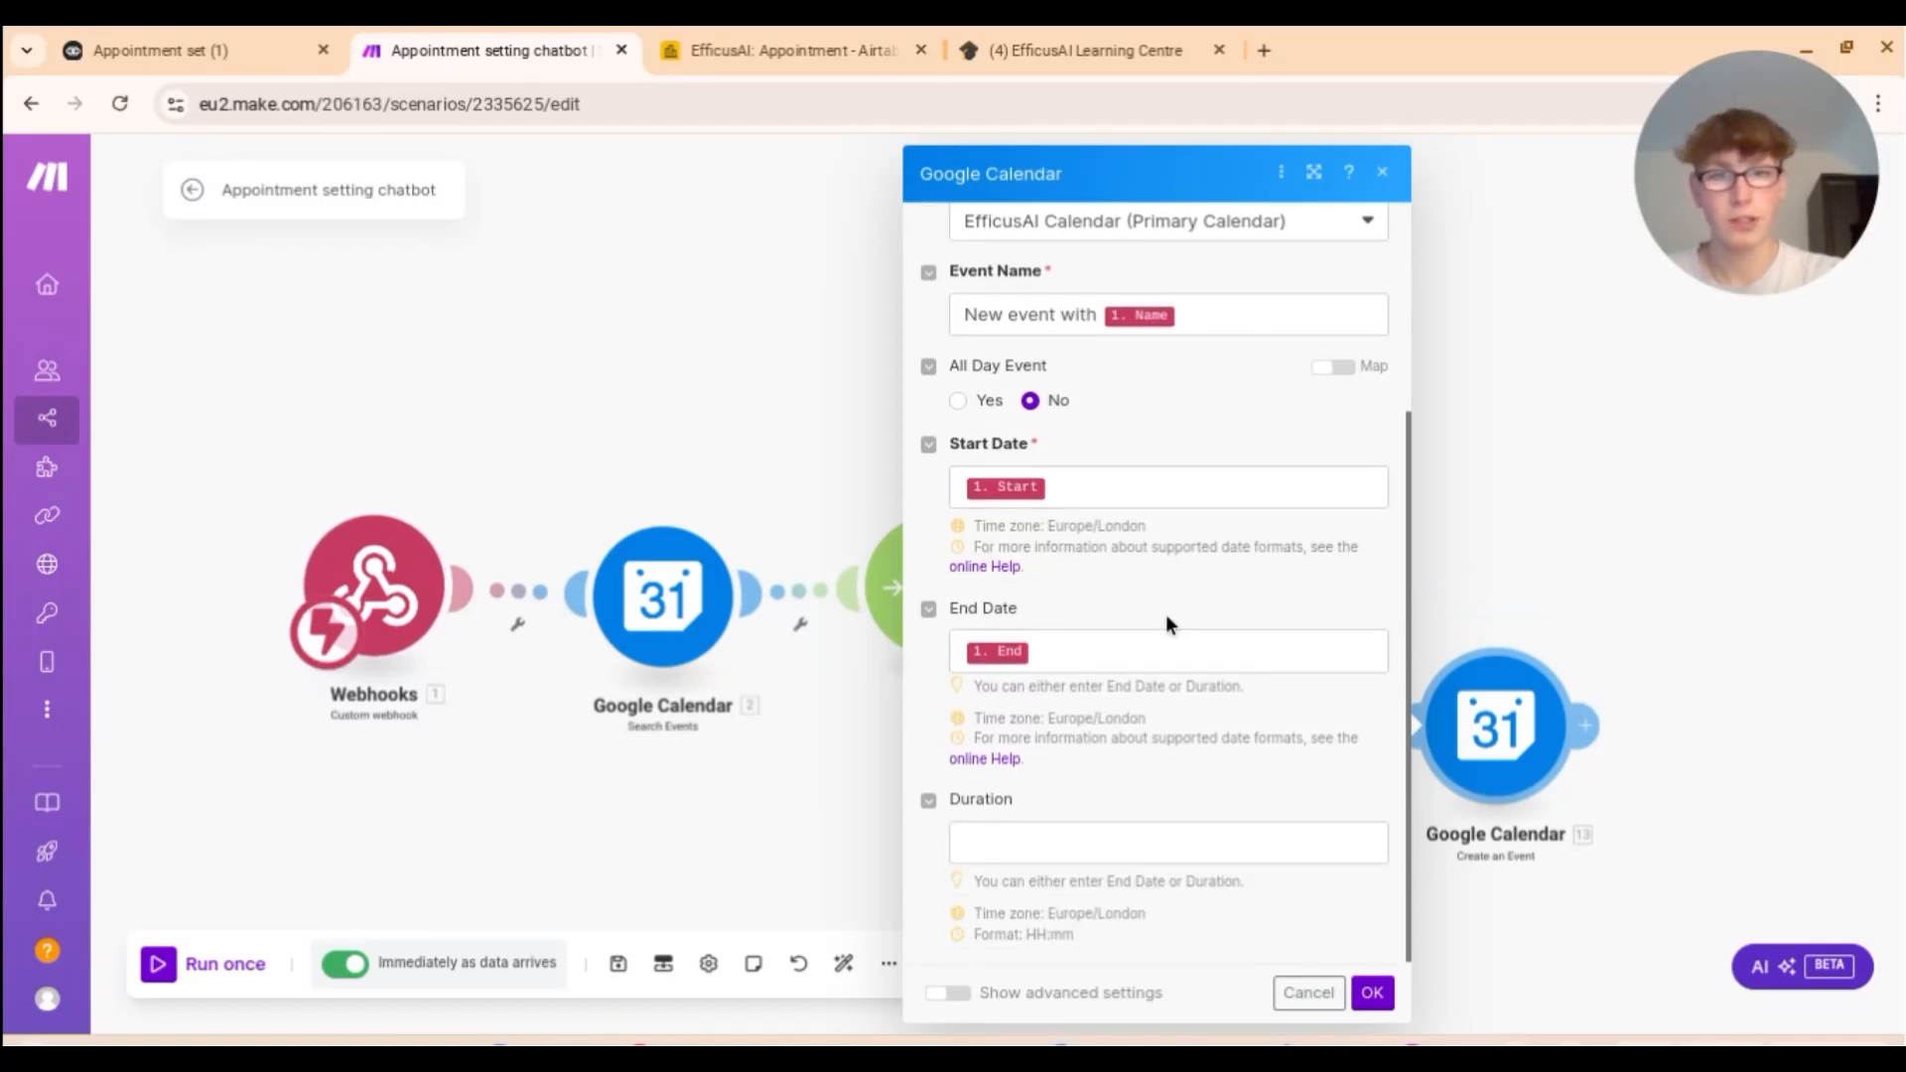
scroll(1135, 743, up, 2)
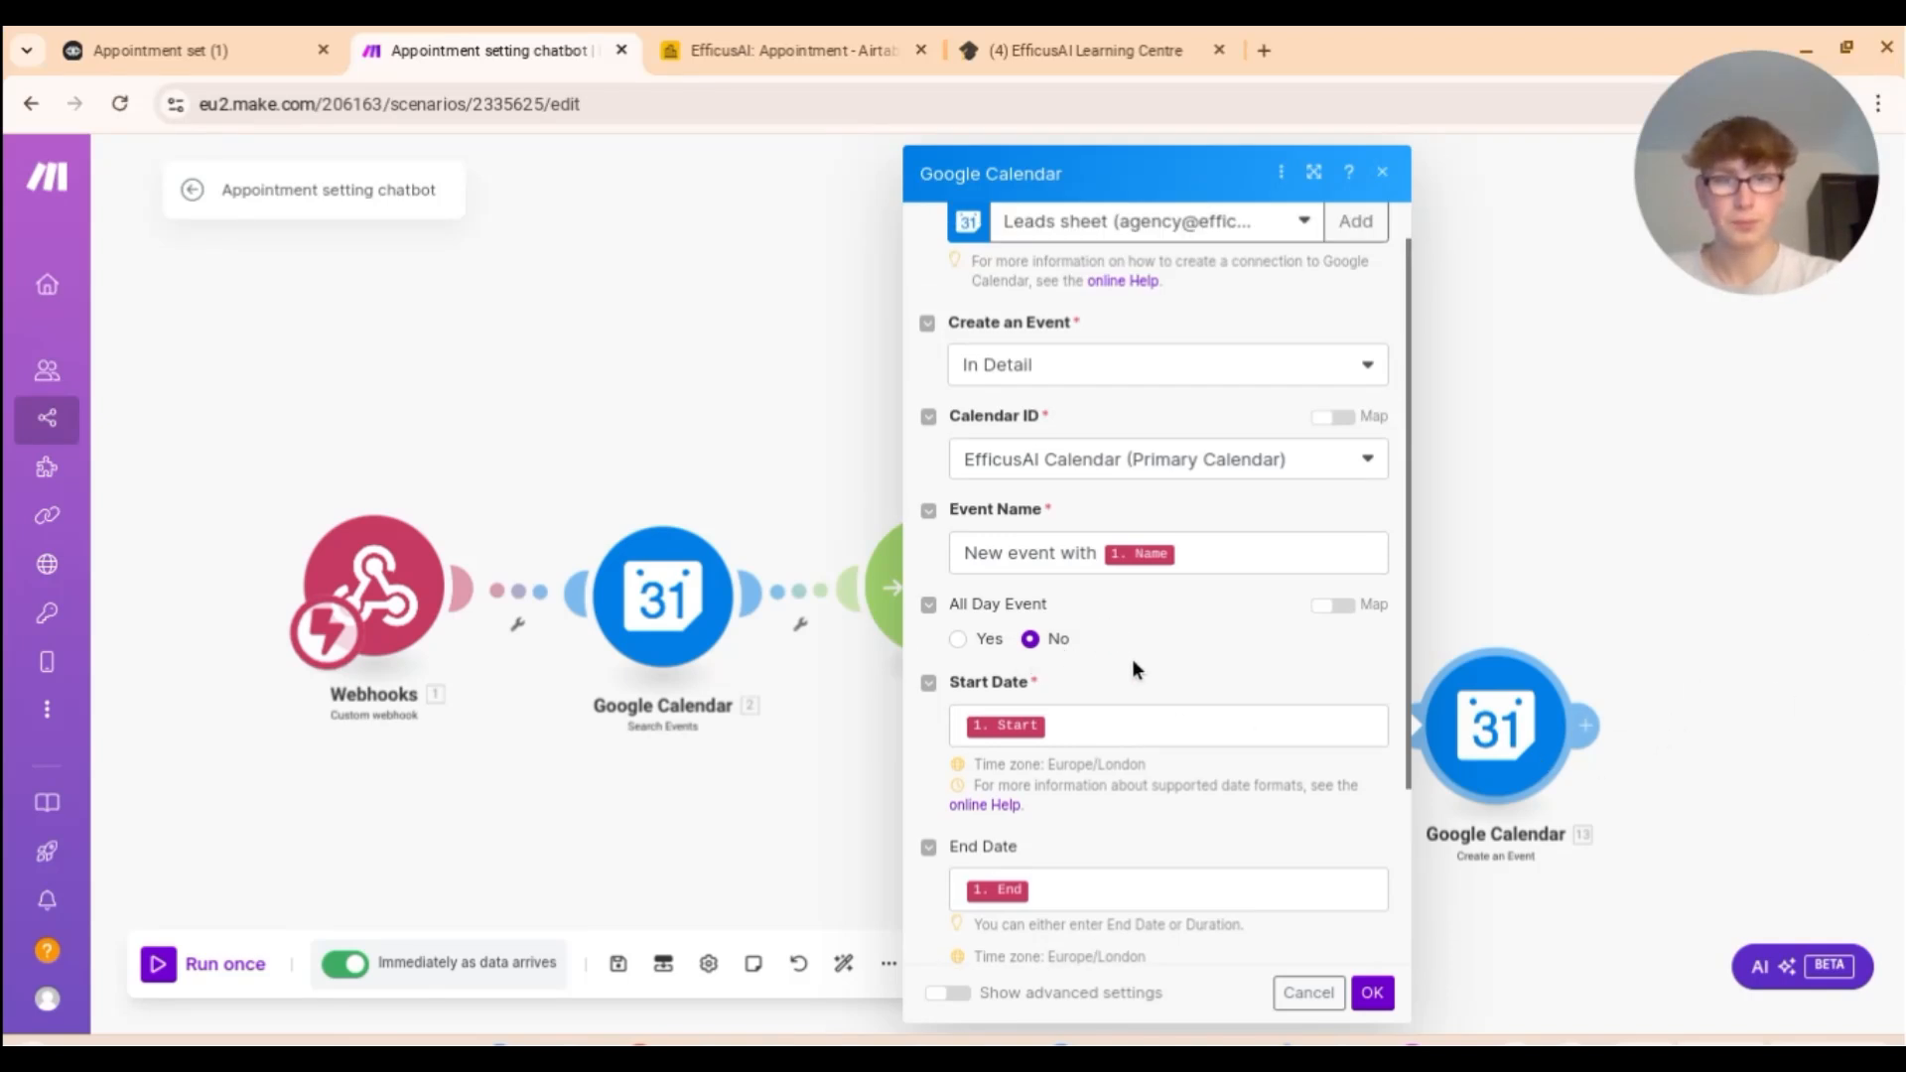
scroll(1141, 655, down, 2)
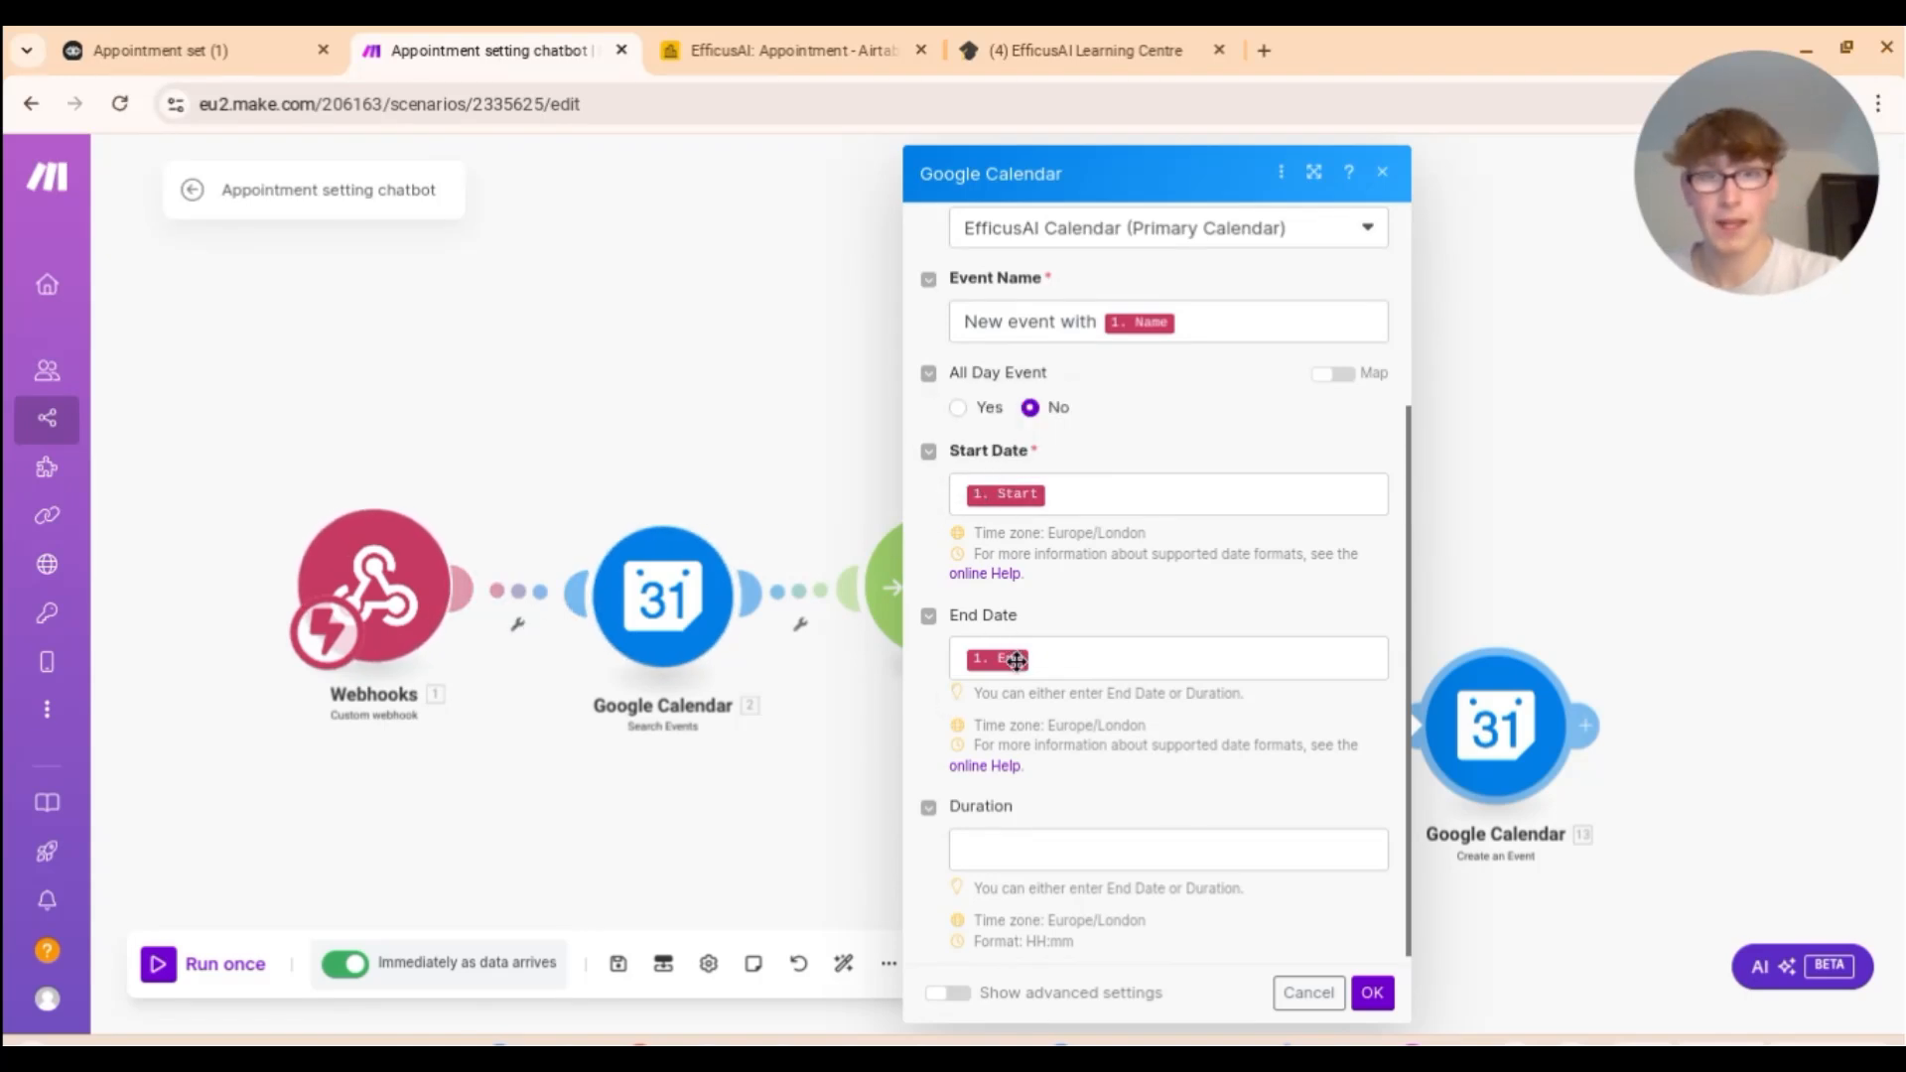
Step: Check the Voiceflow API block's Start and End body fields, then close Make's Google Calendar settings
click(279, 36)
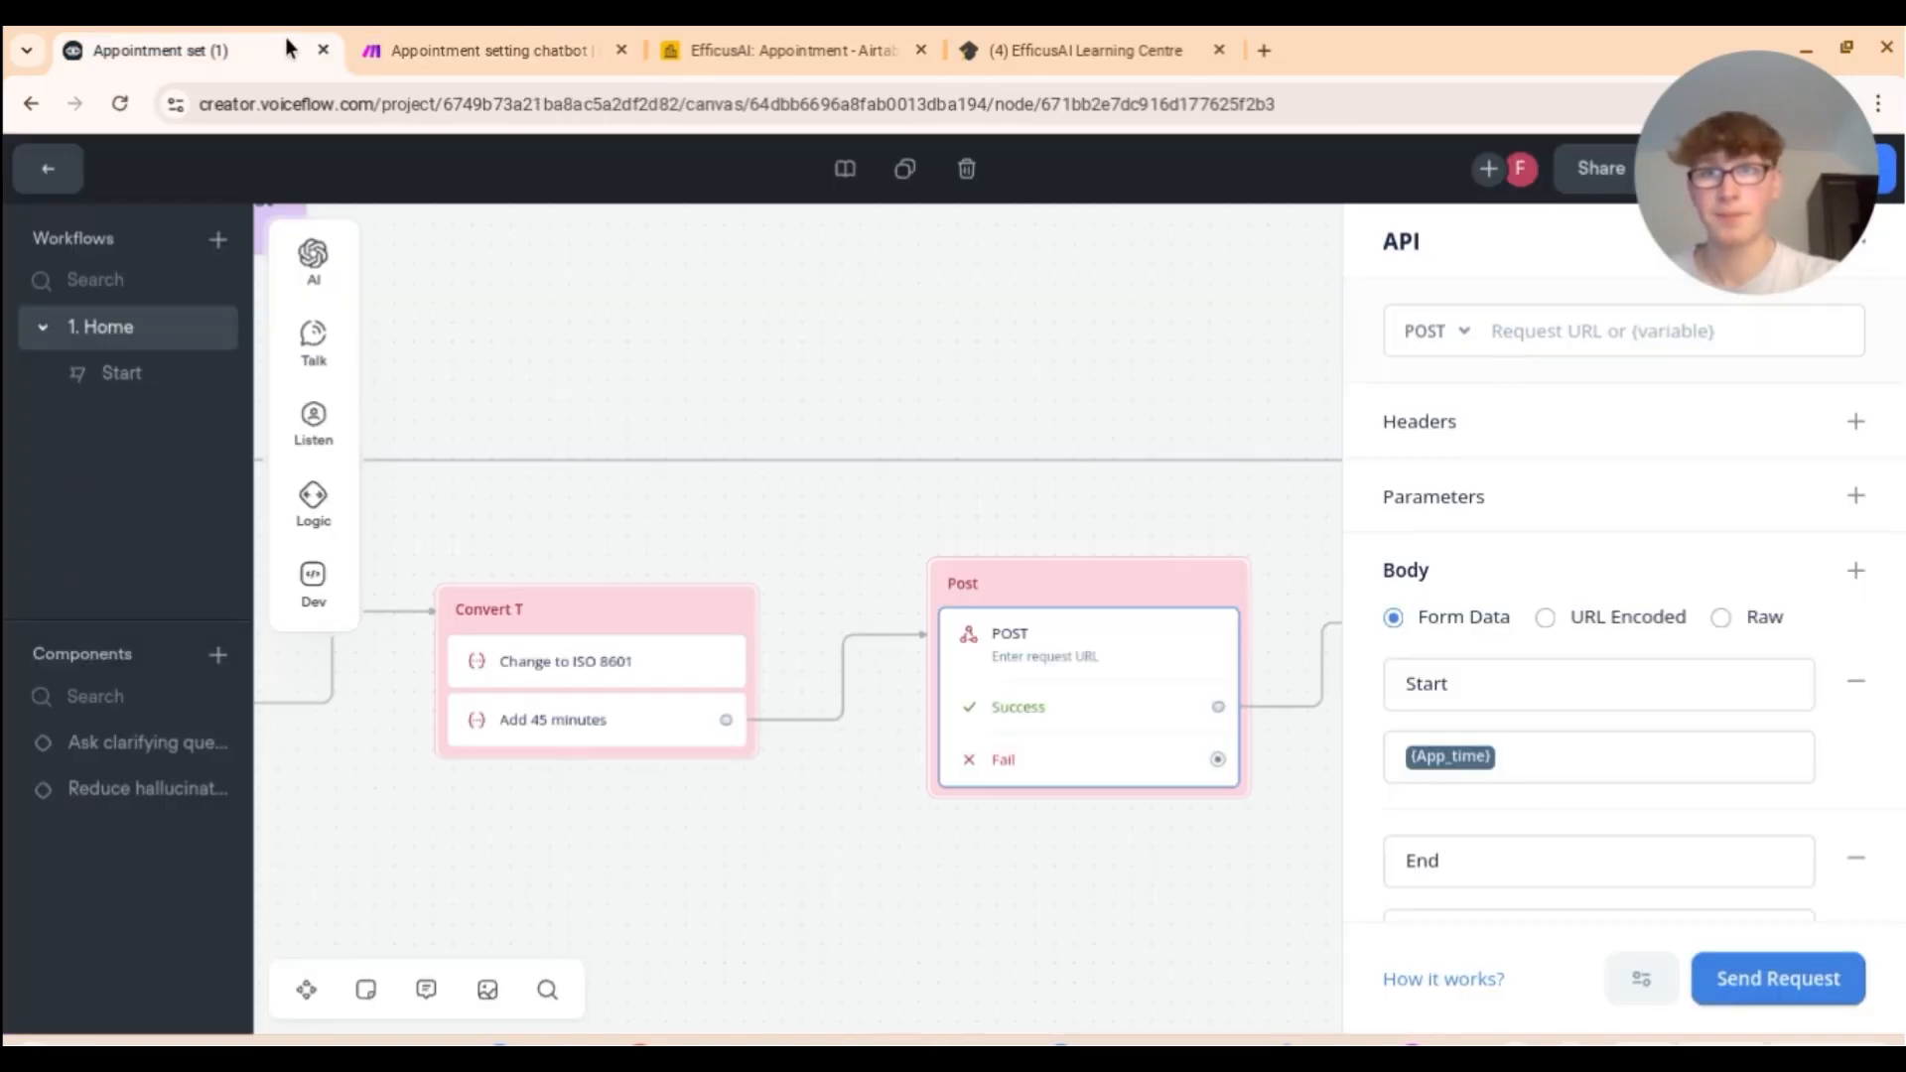
click(524, 32)
click(1366, 987)
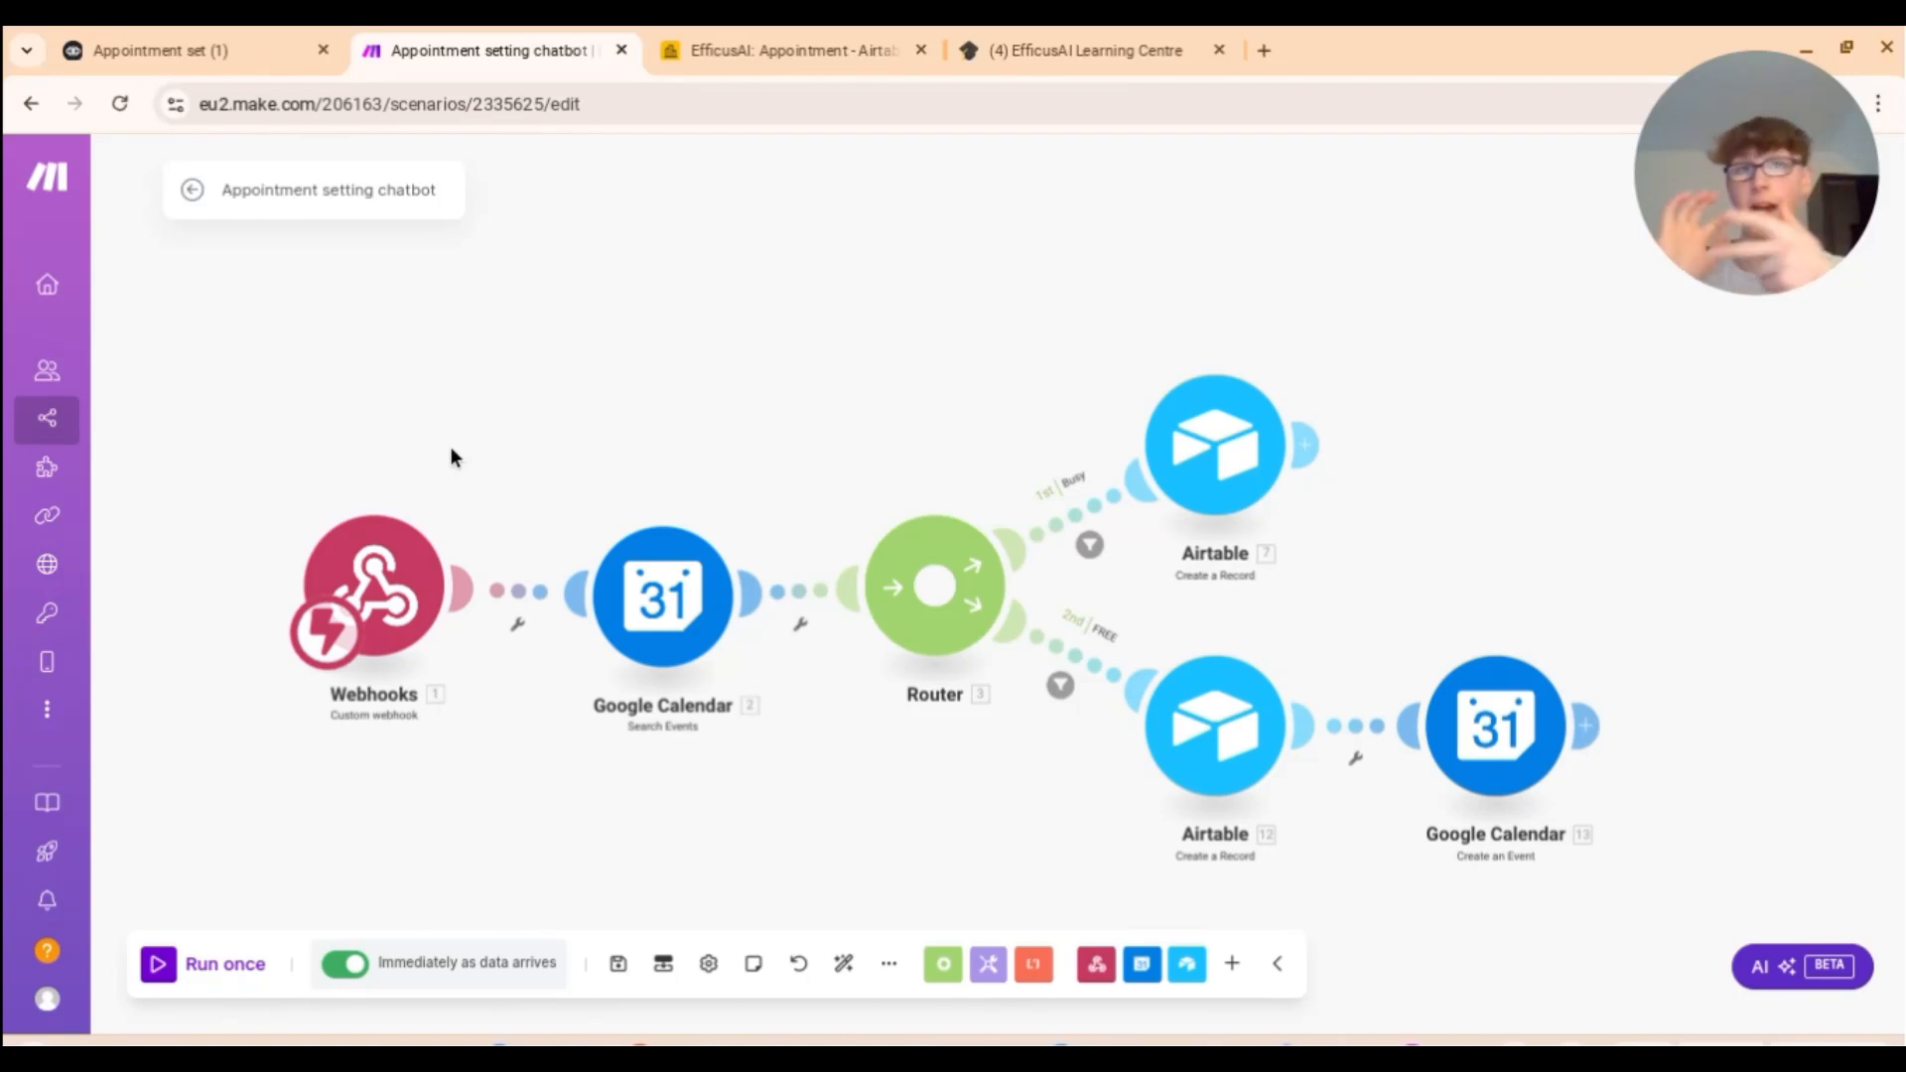
Step: Review the Google Calendar search module, then reopen the Busy route filter showing bundles ≥ 1
click(641, 595)
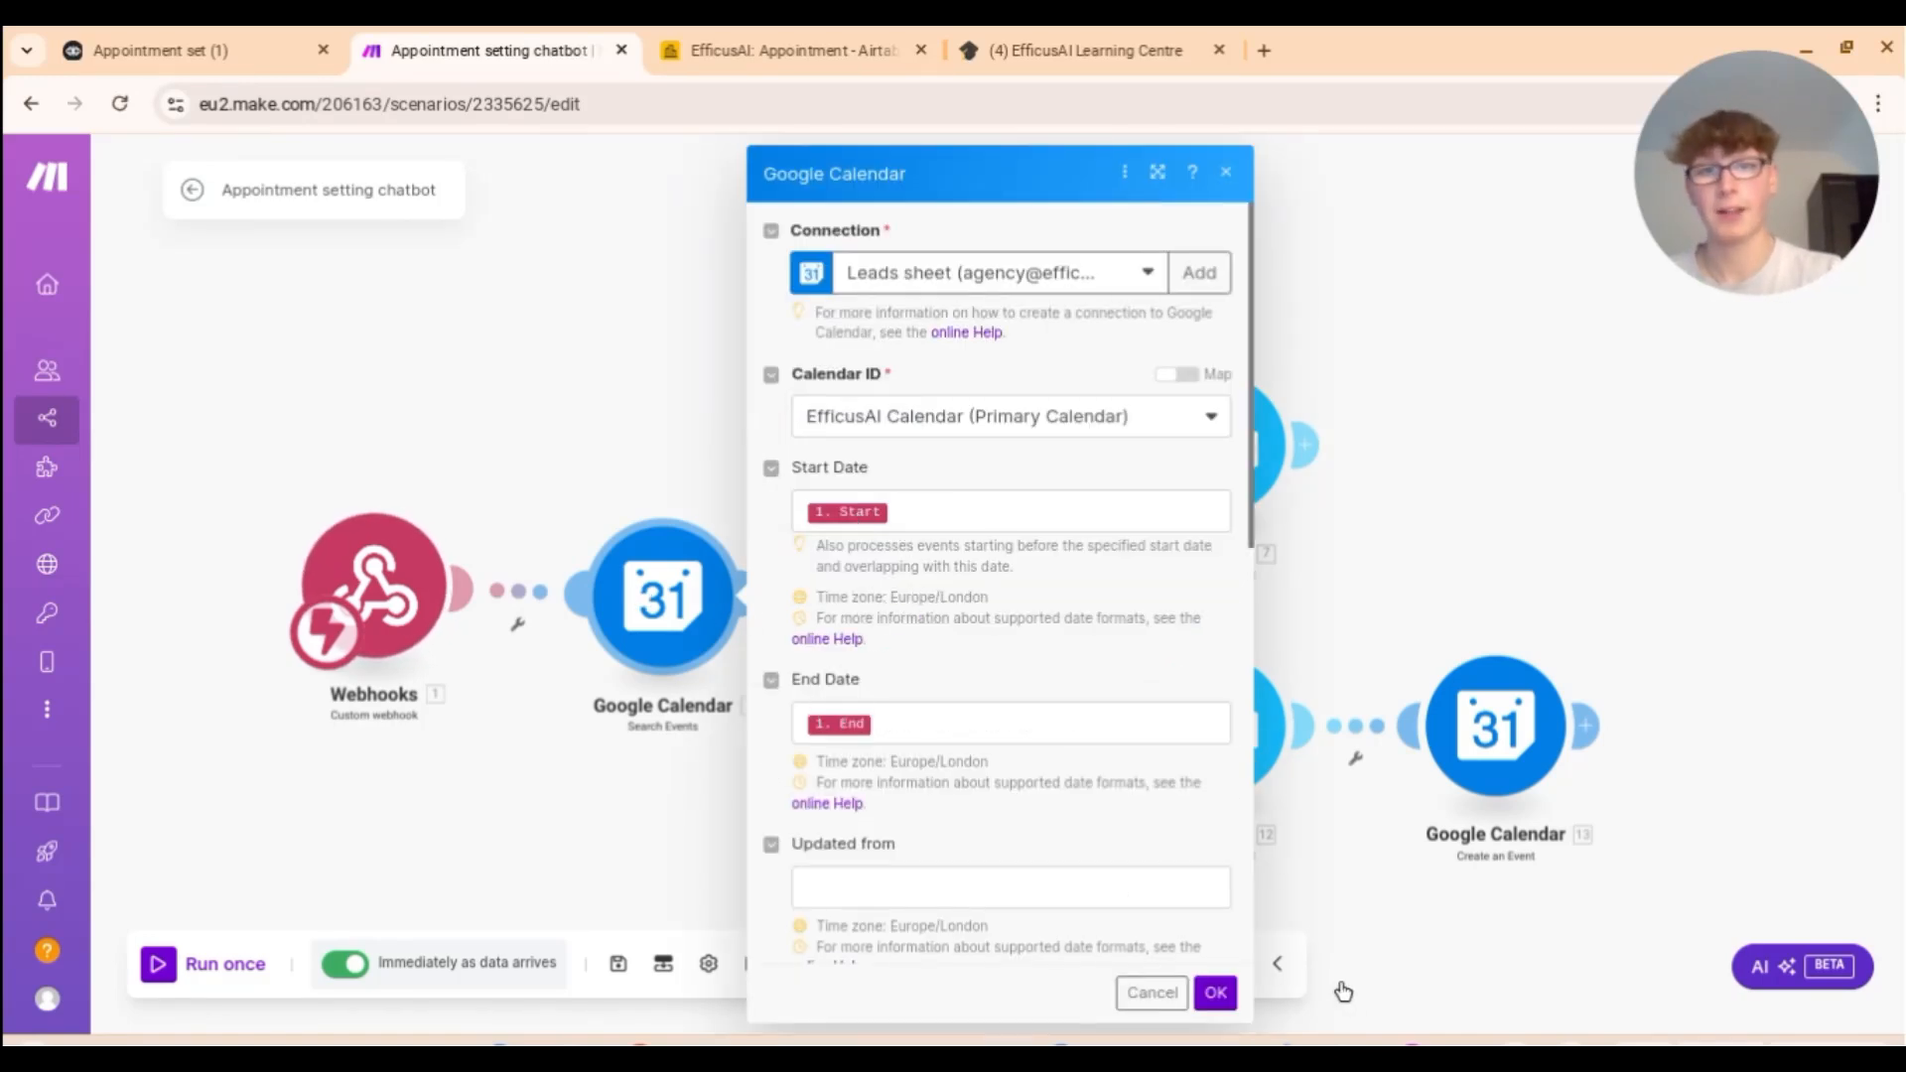
click(1236, 996)
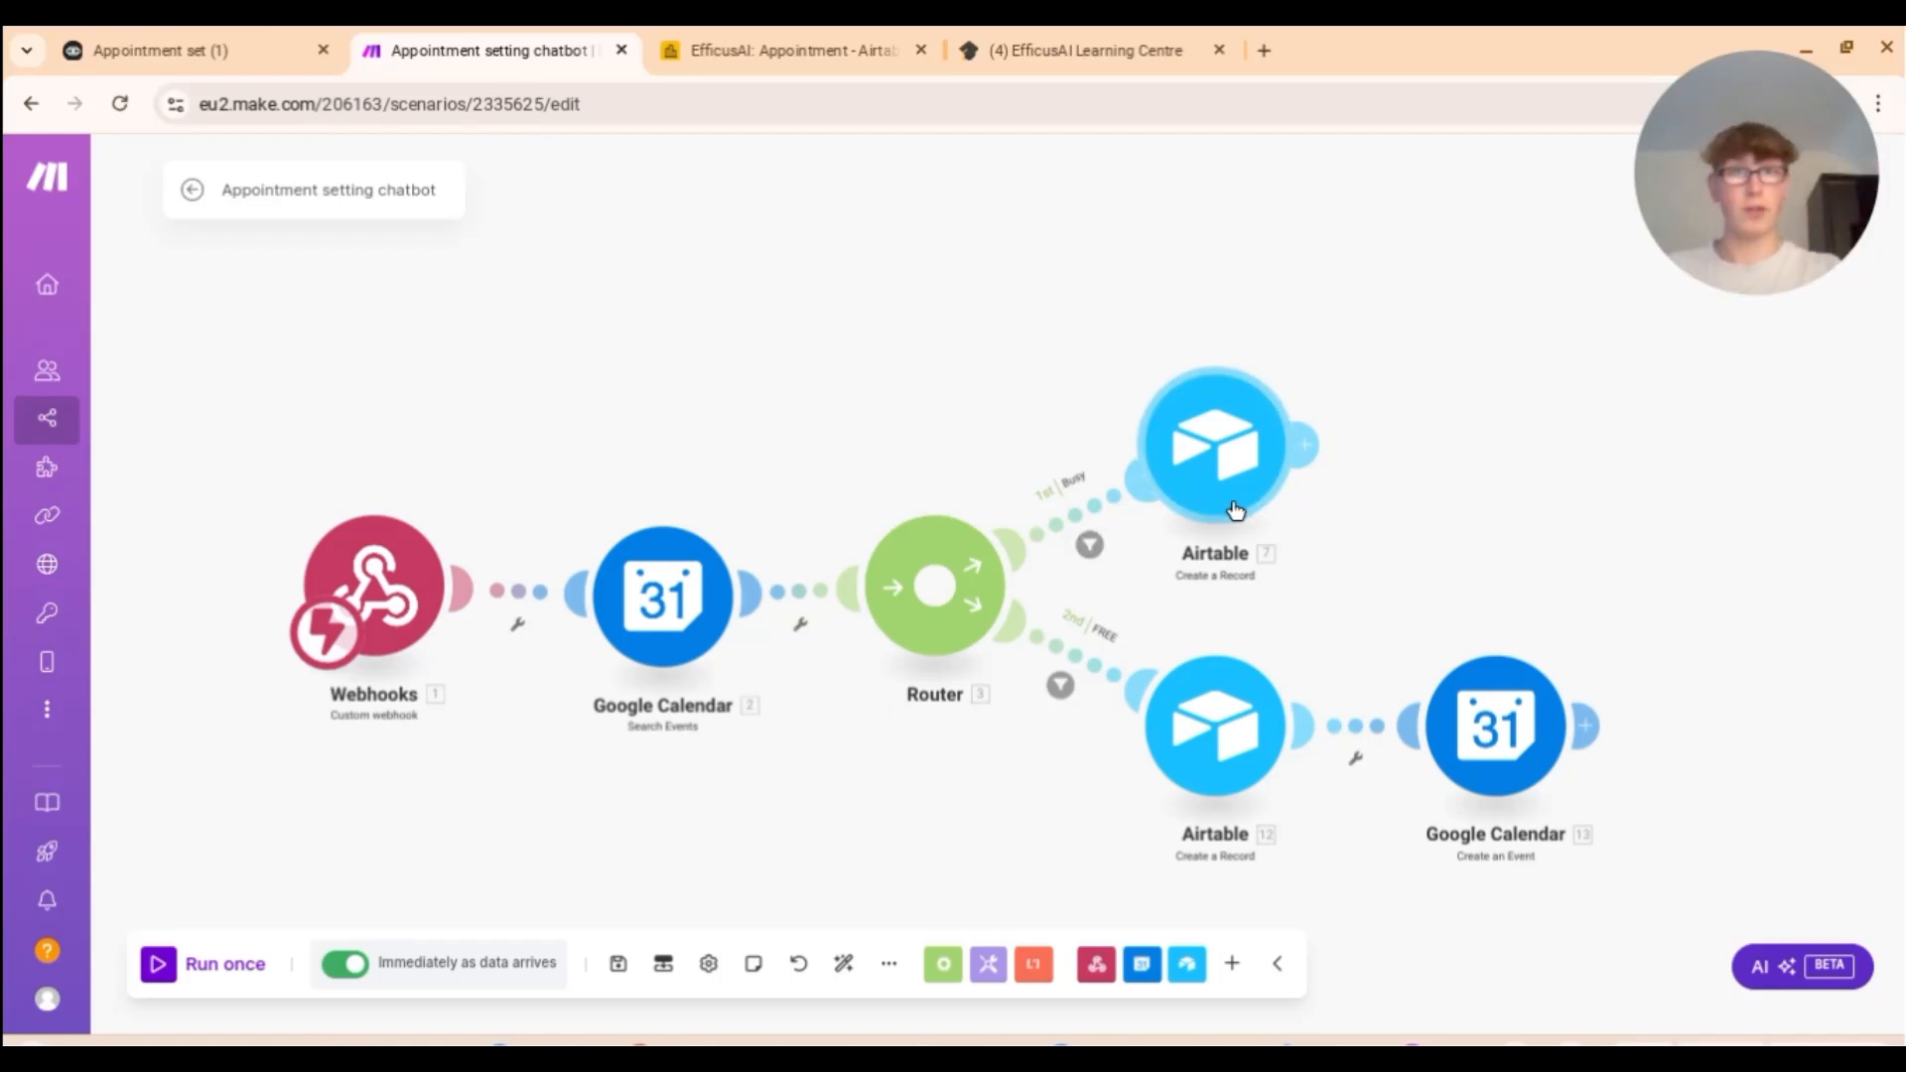
click(1090, 543)
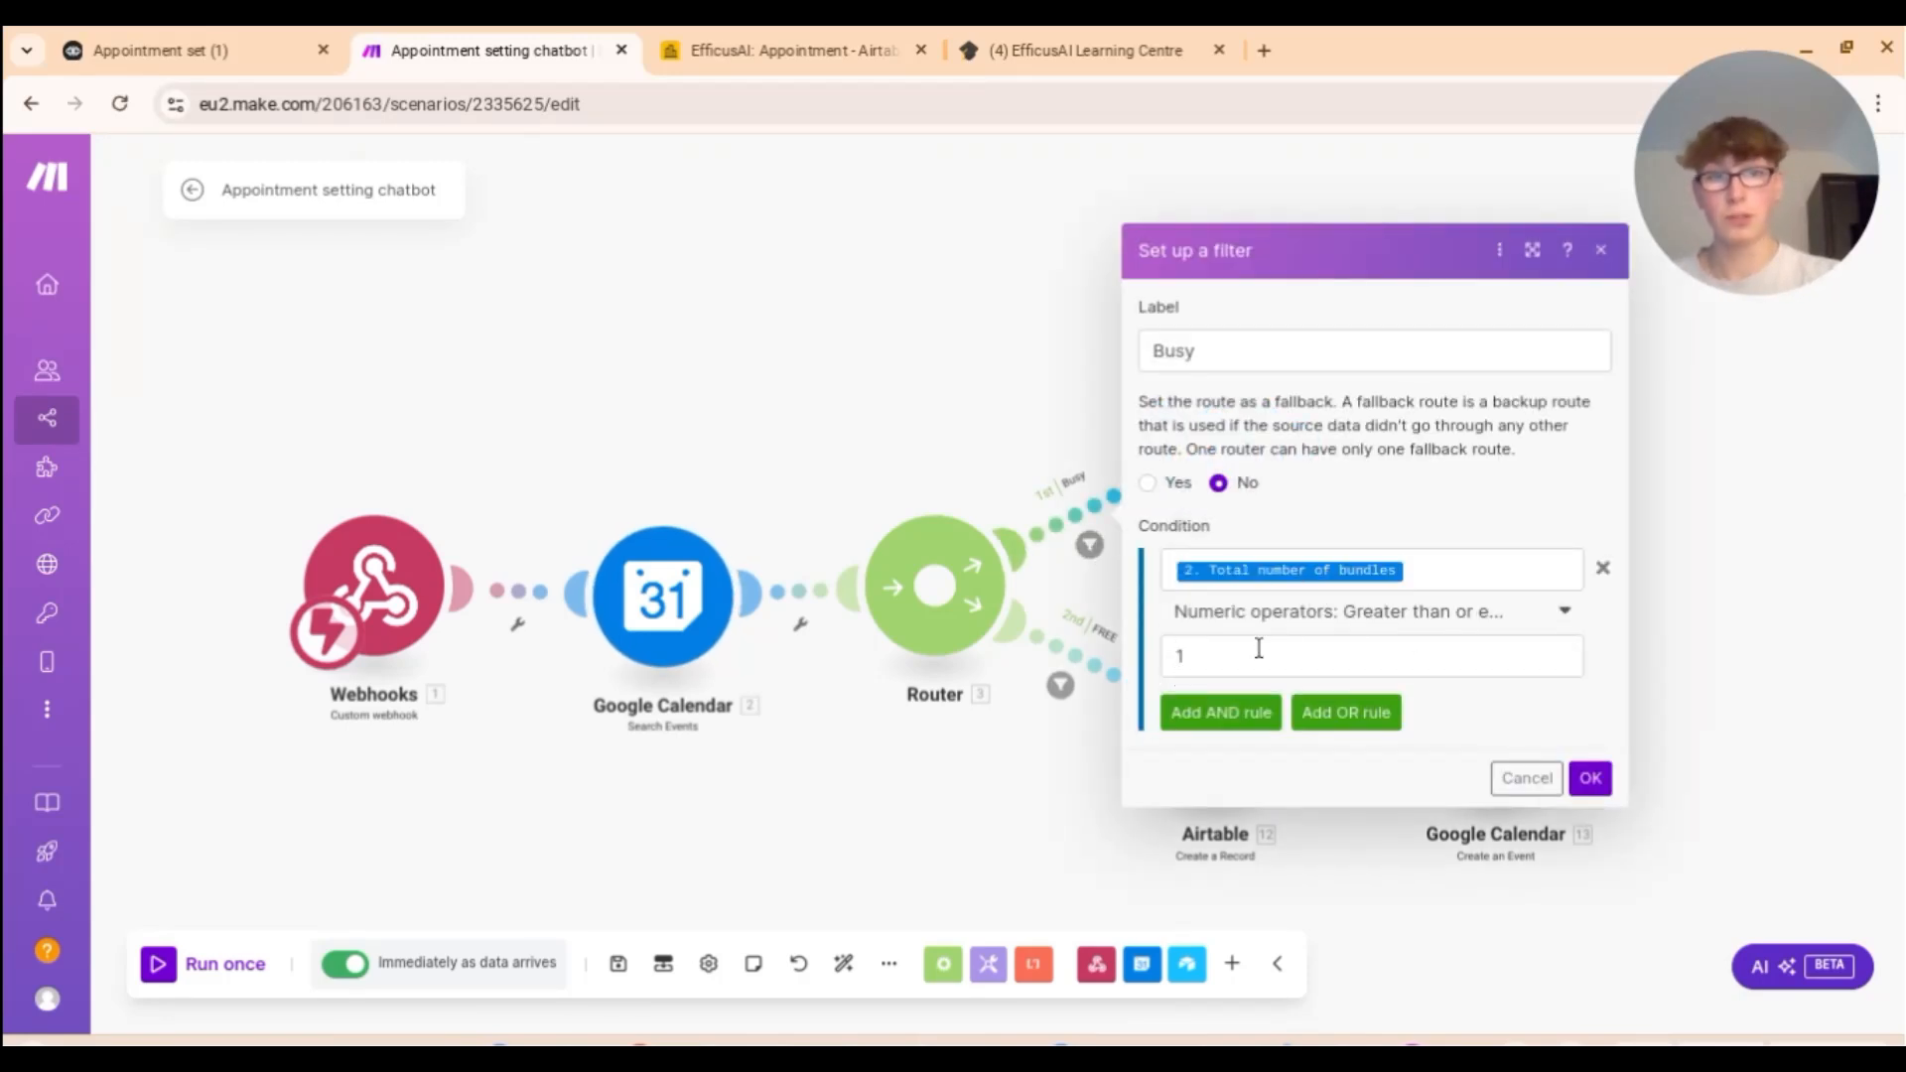
Step: Close the Busy filter and review the Busy path's Airtable record settings
click(1588, 776)
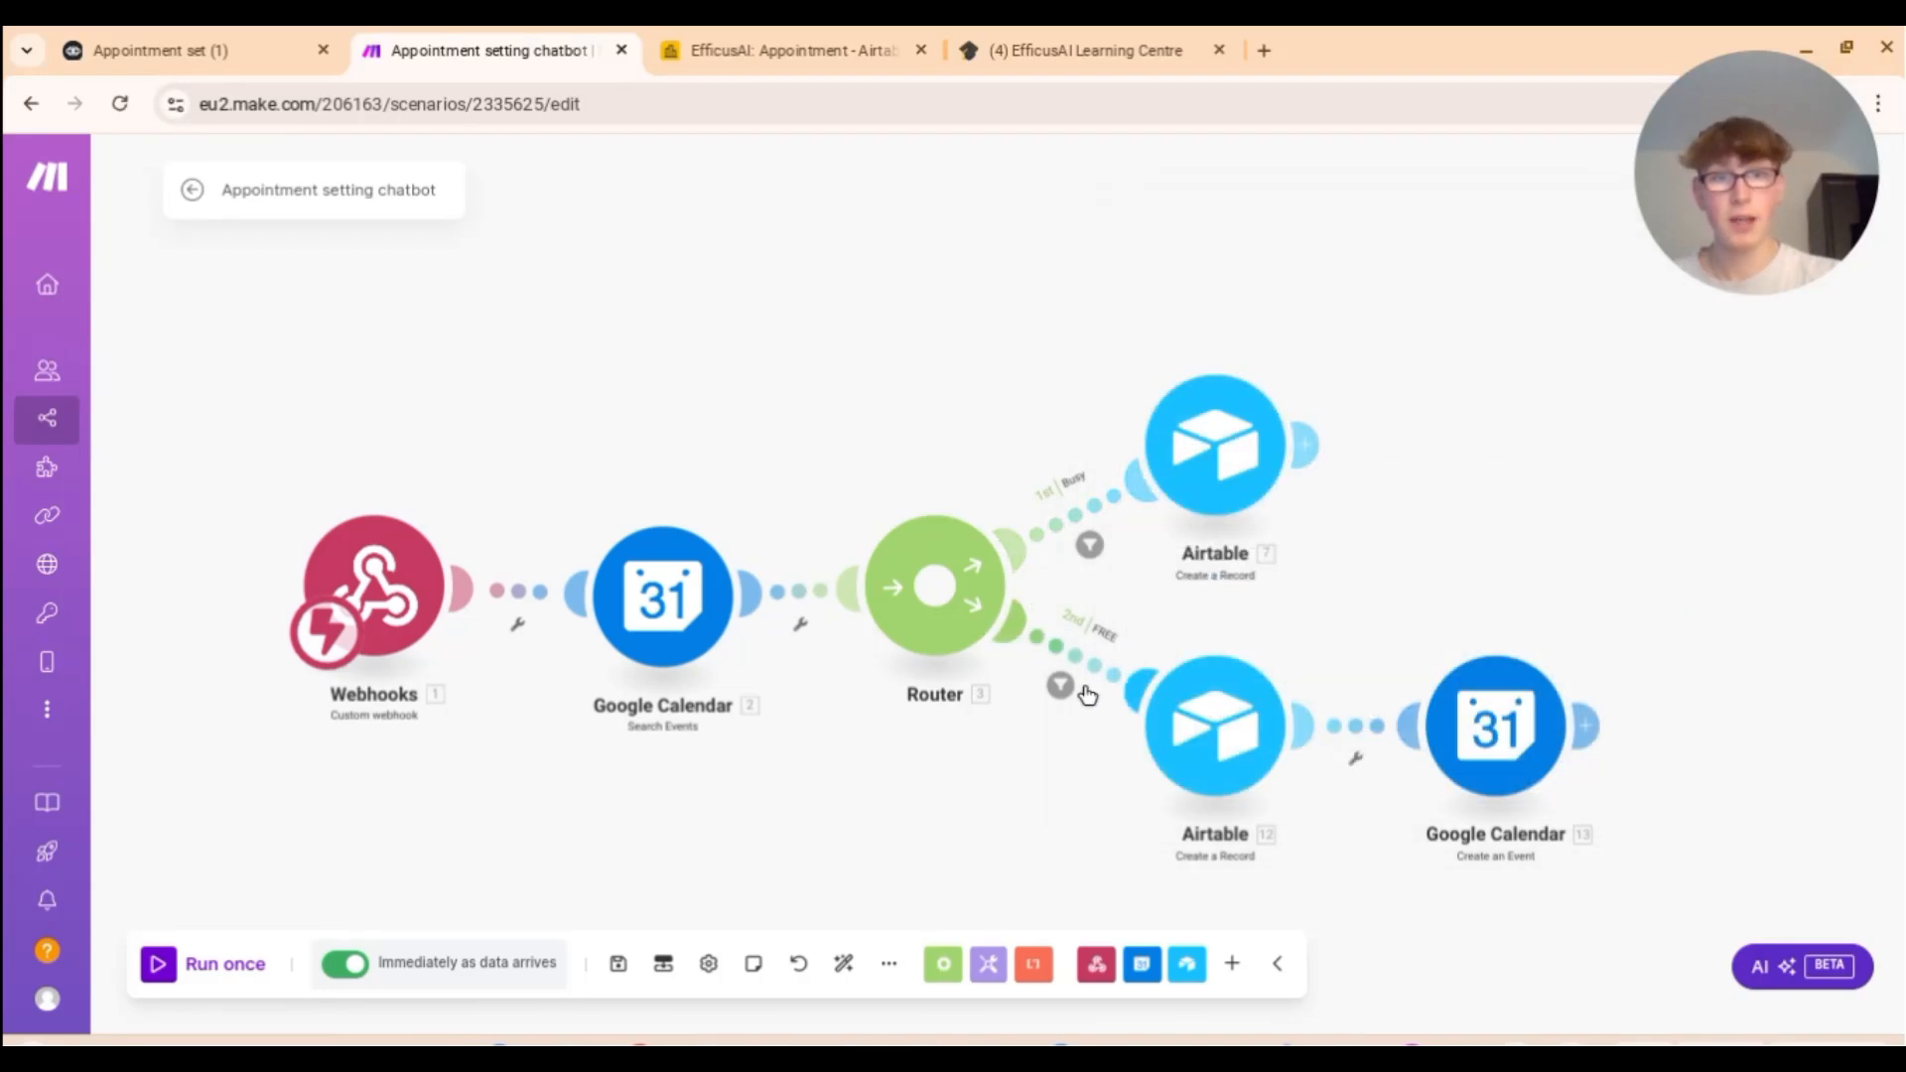
click(1226, 487)
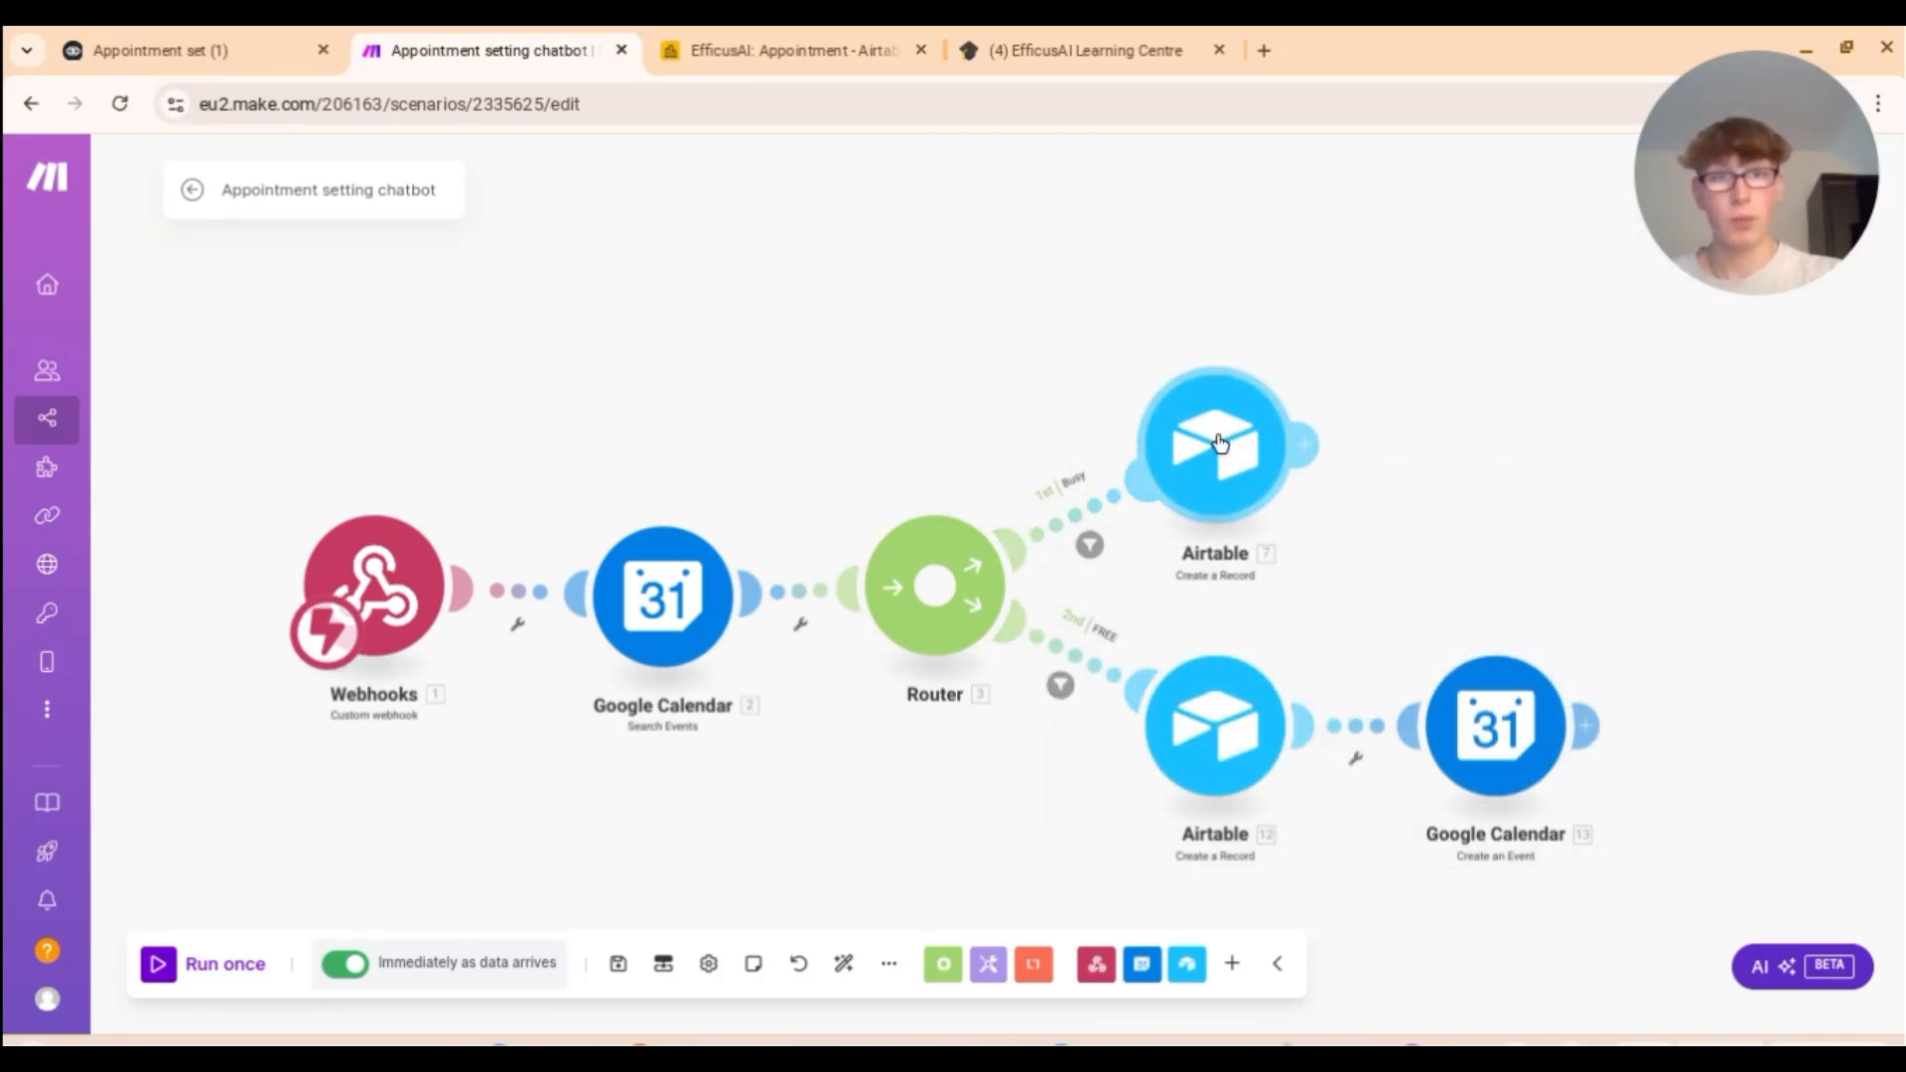
scroll(1462, 670, down, 1)
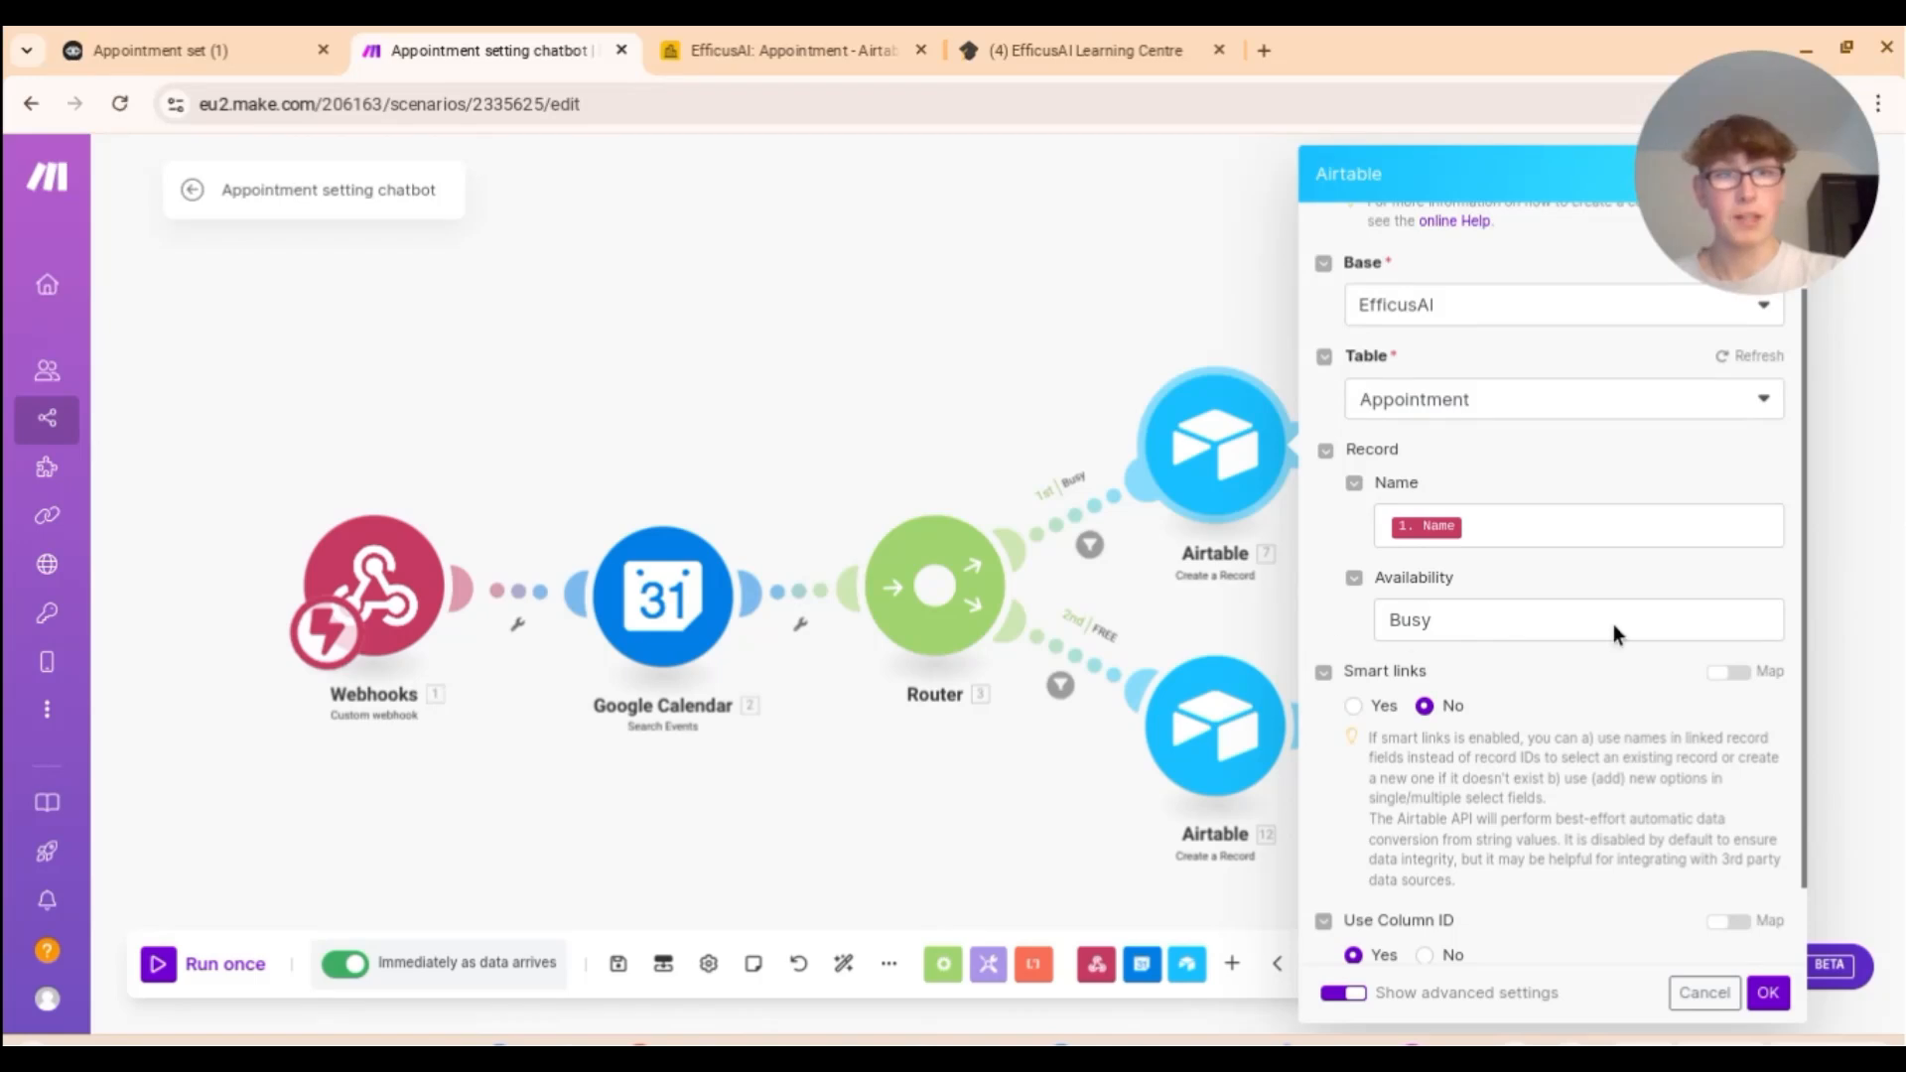
click(1807, 623)
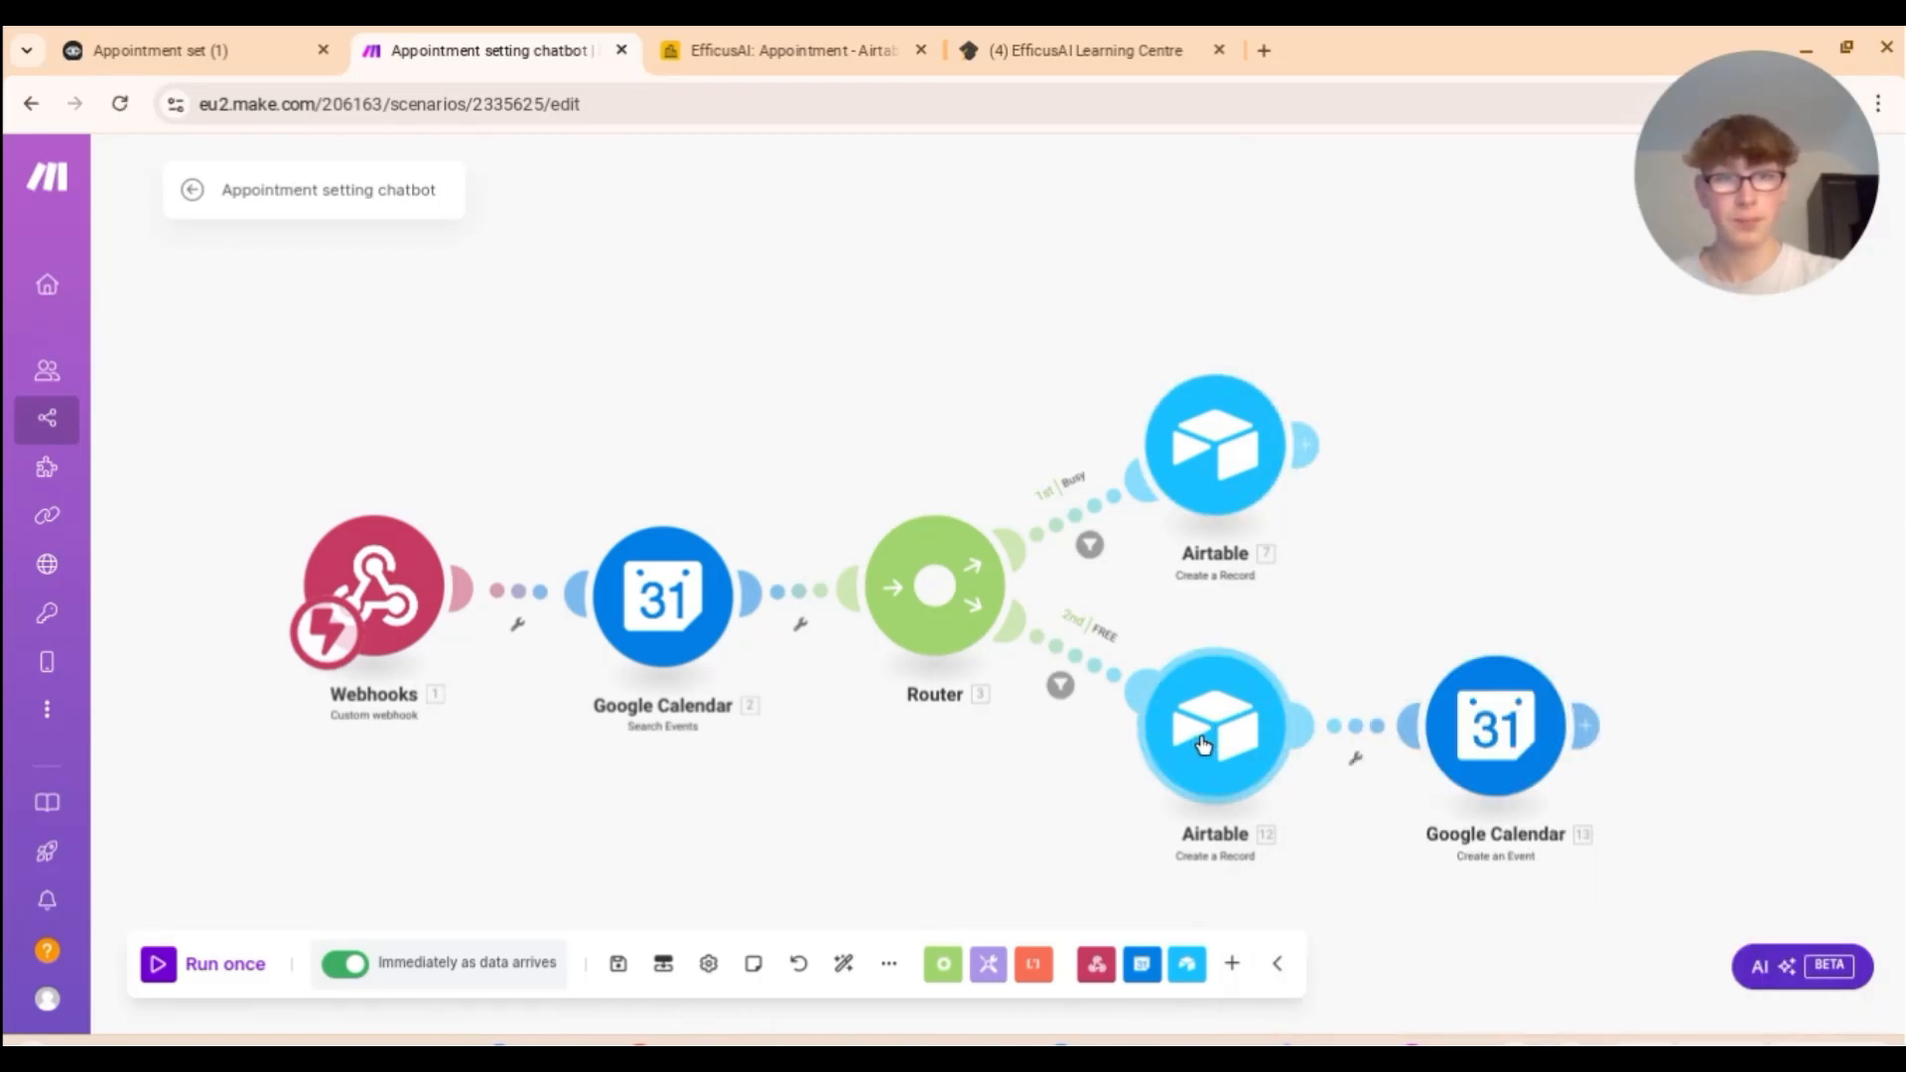
Step: Review the FREE path's Airtable step and its bundles = 0 filter, then view the Appointment table
click(1202, 744)
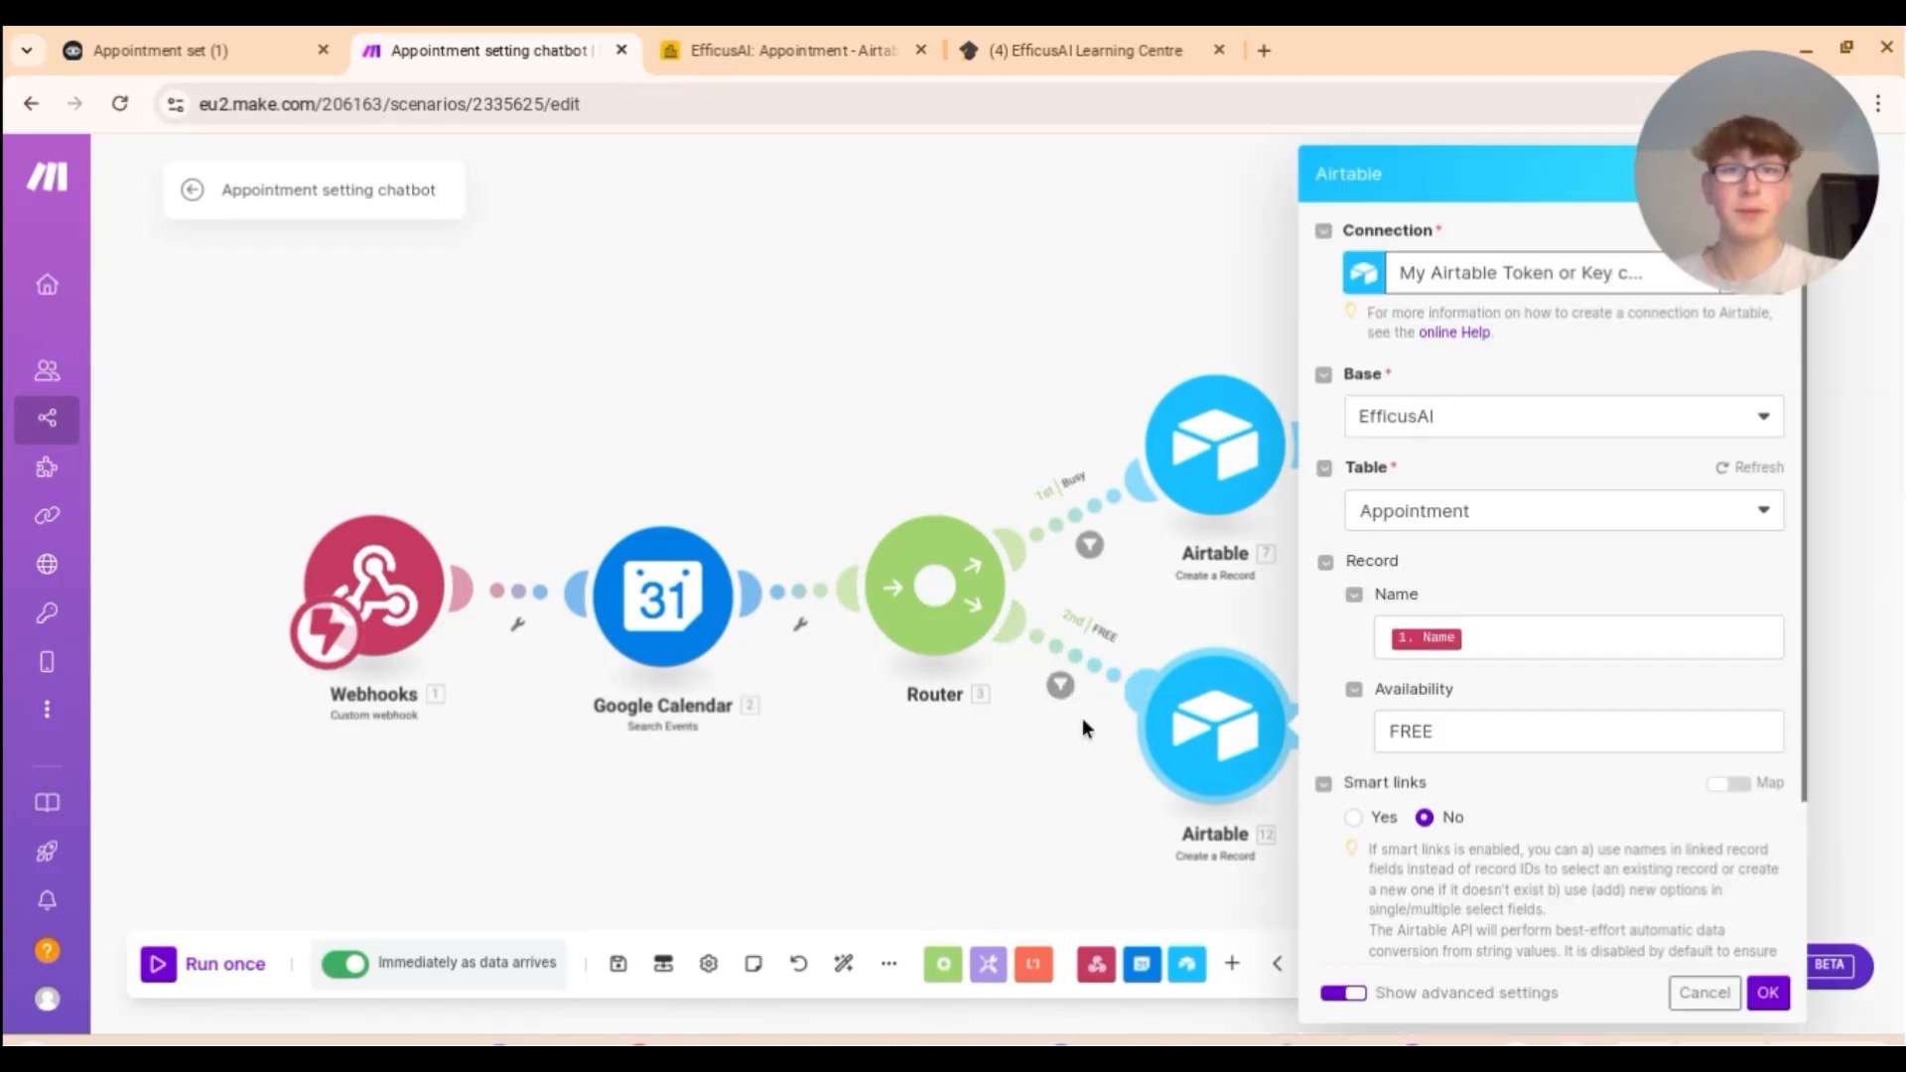
click(1060, 685)
click(1060, 685)
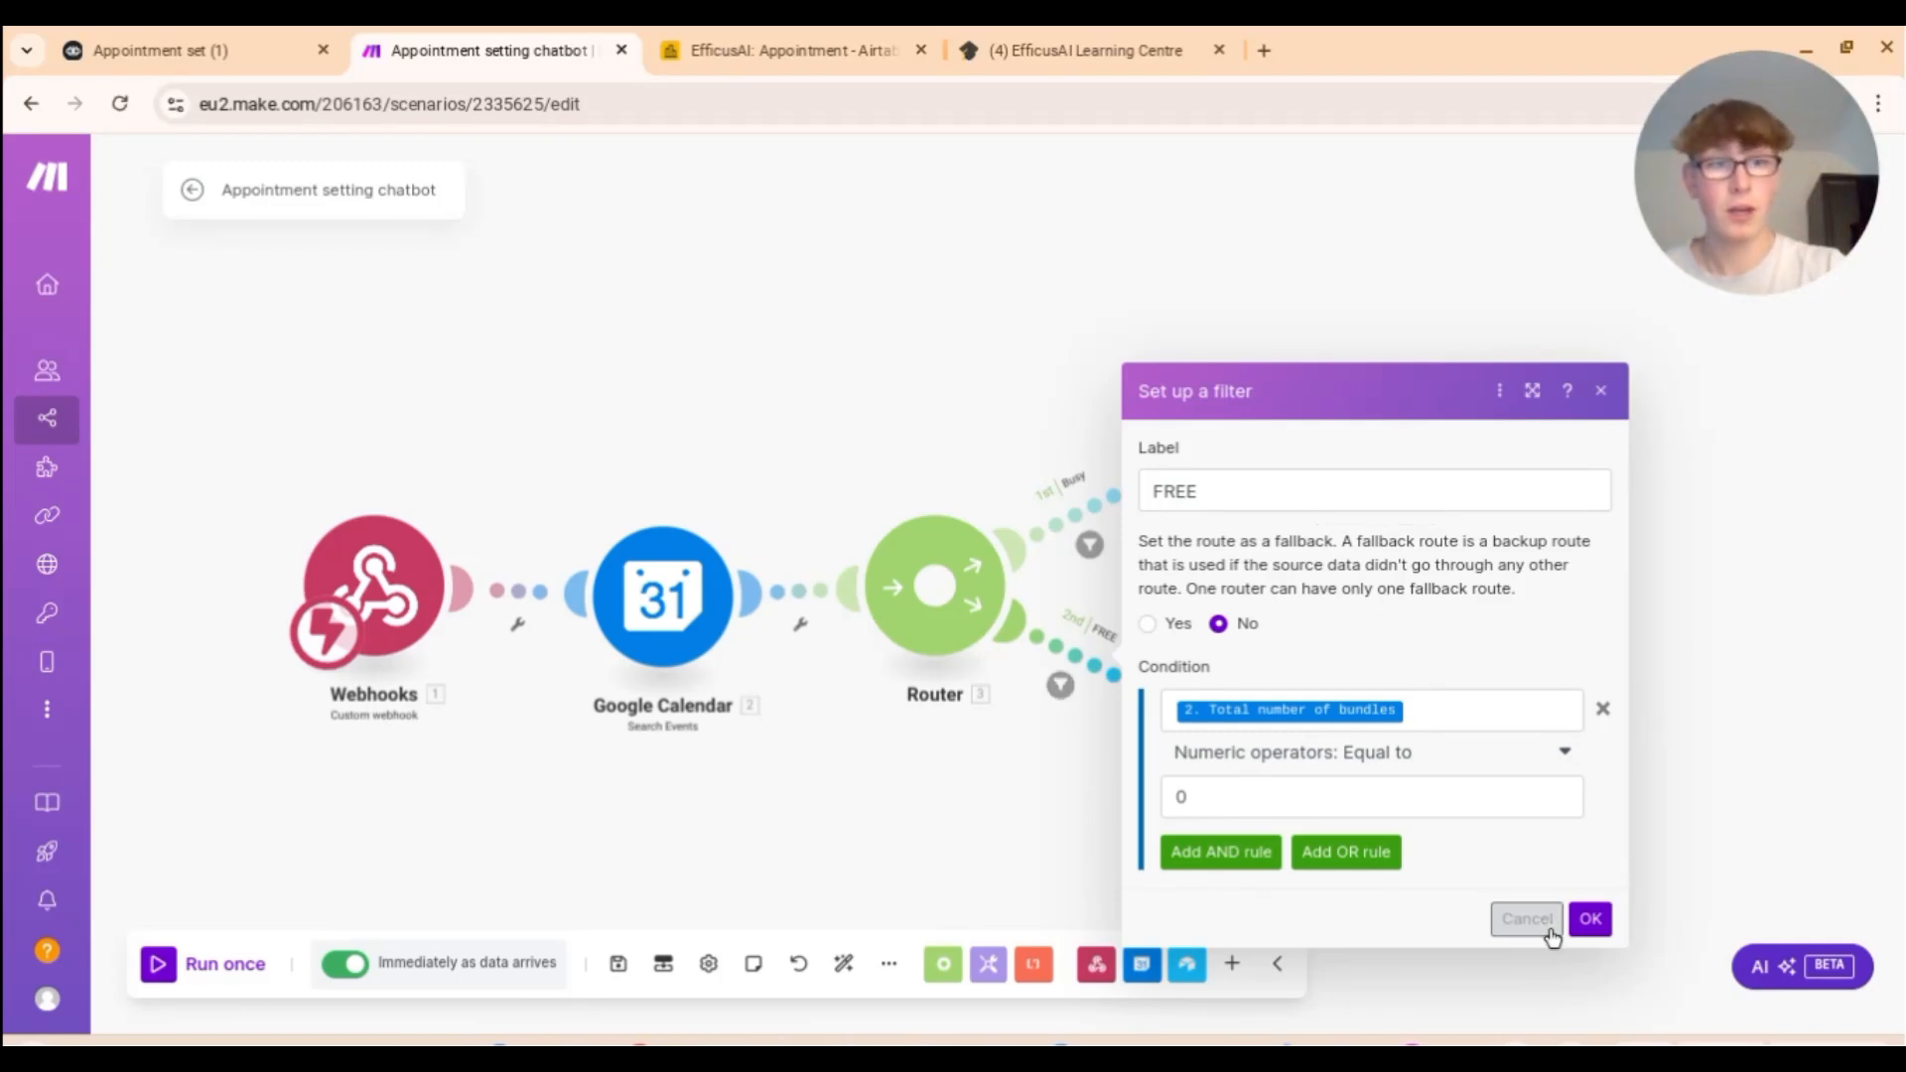
click(1589, 916)
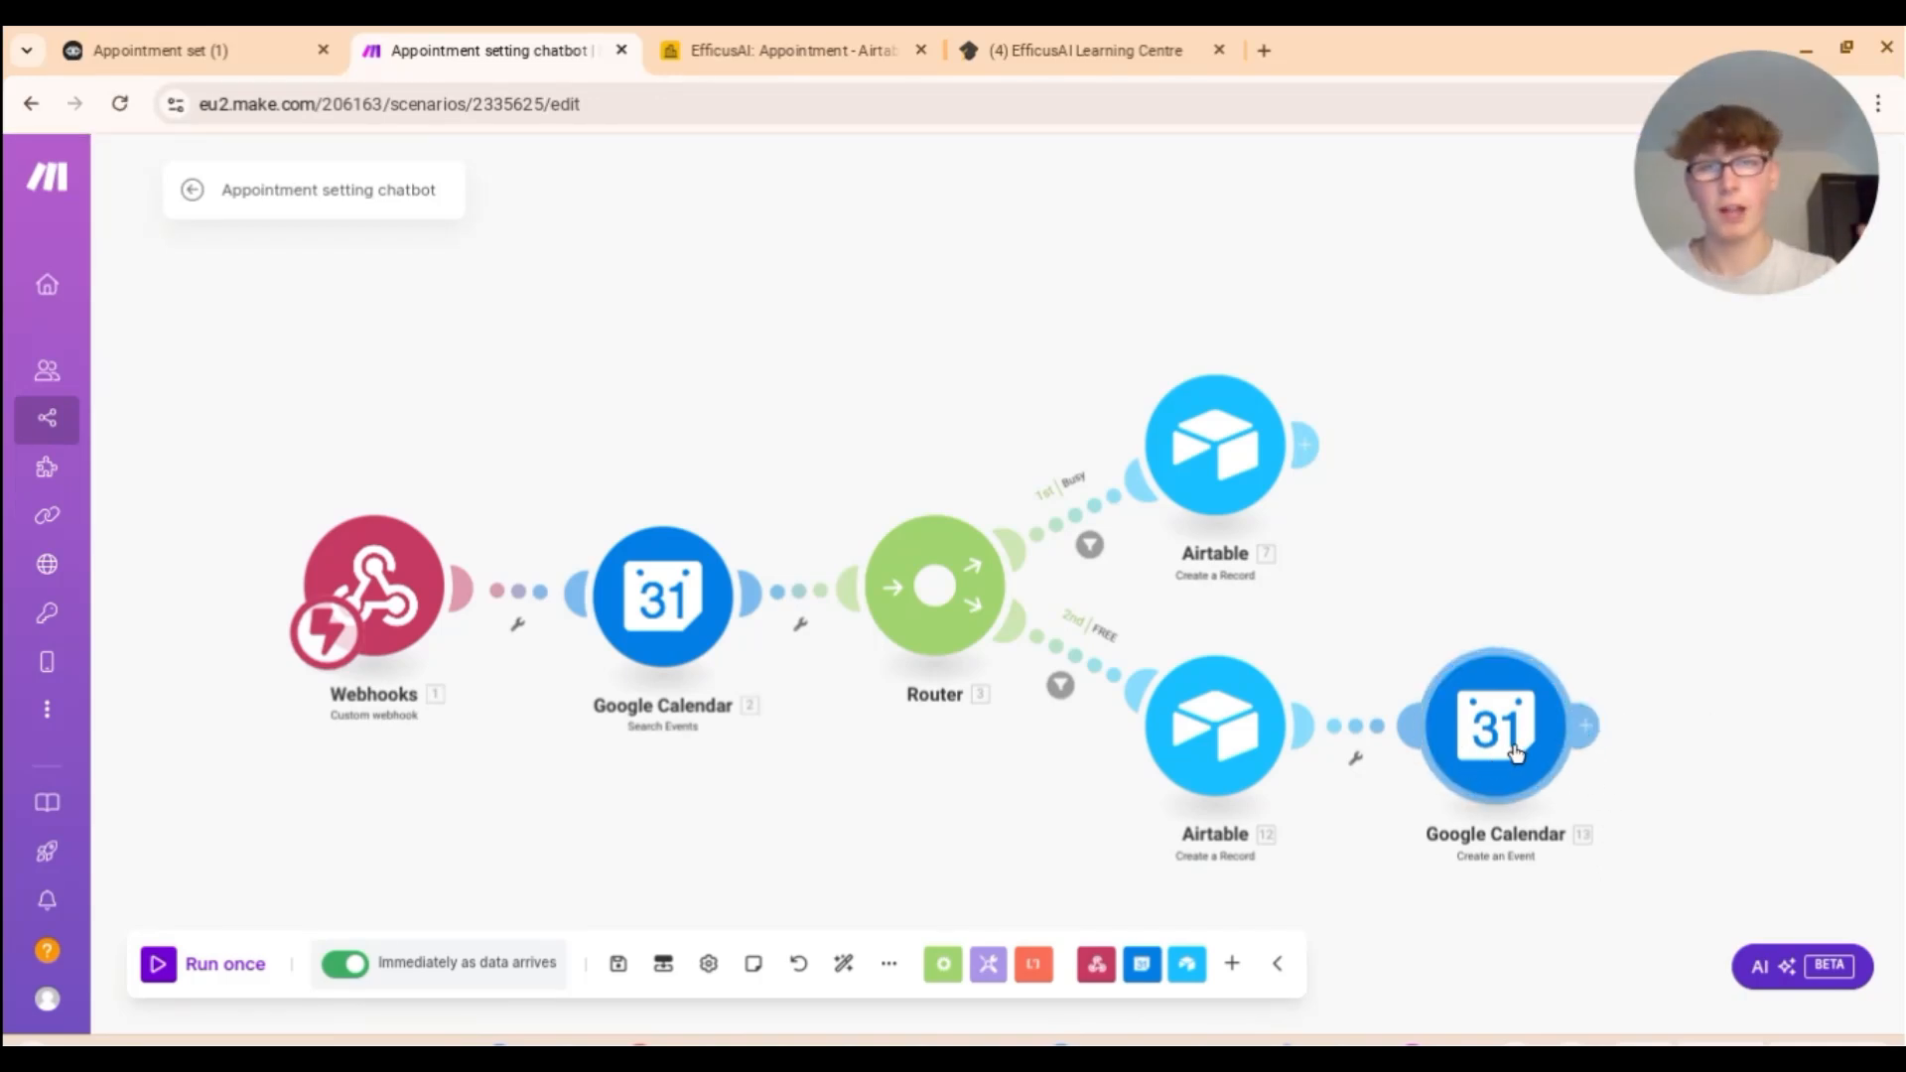
click(869, 41)
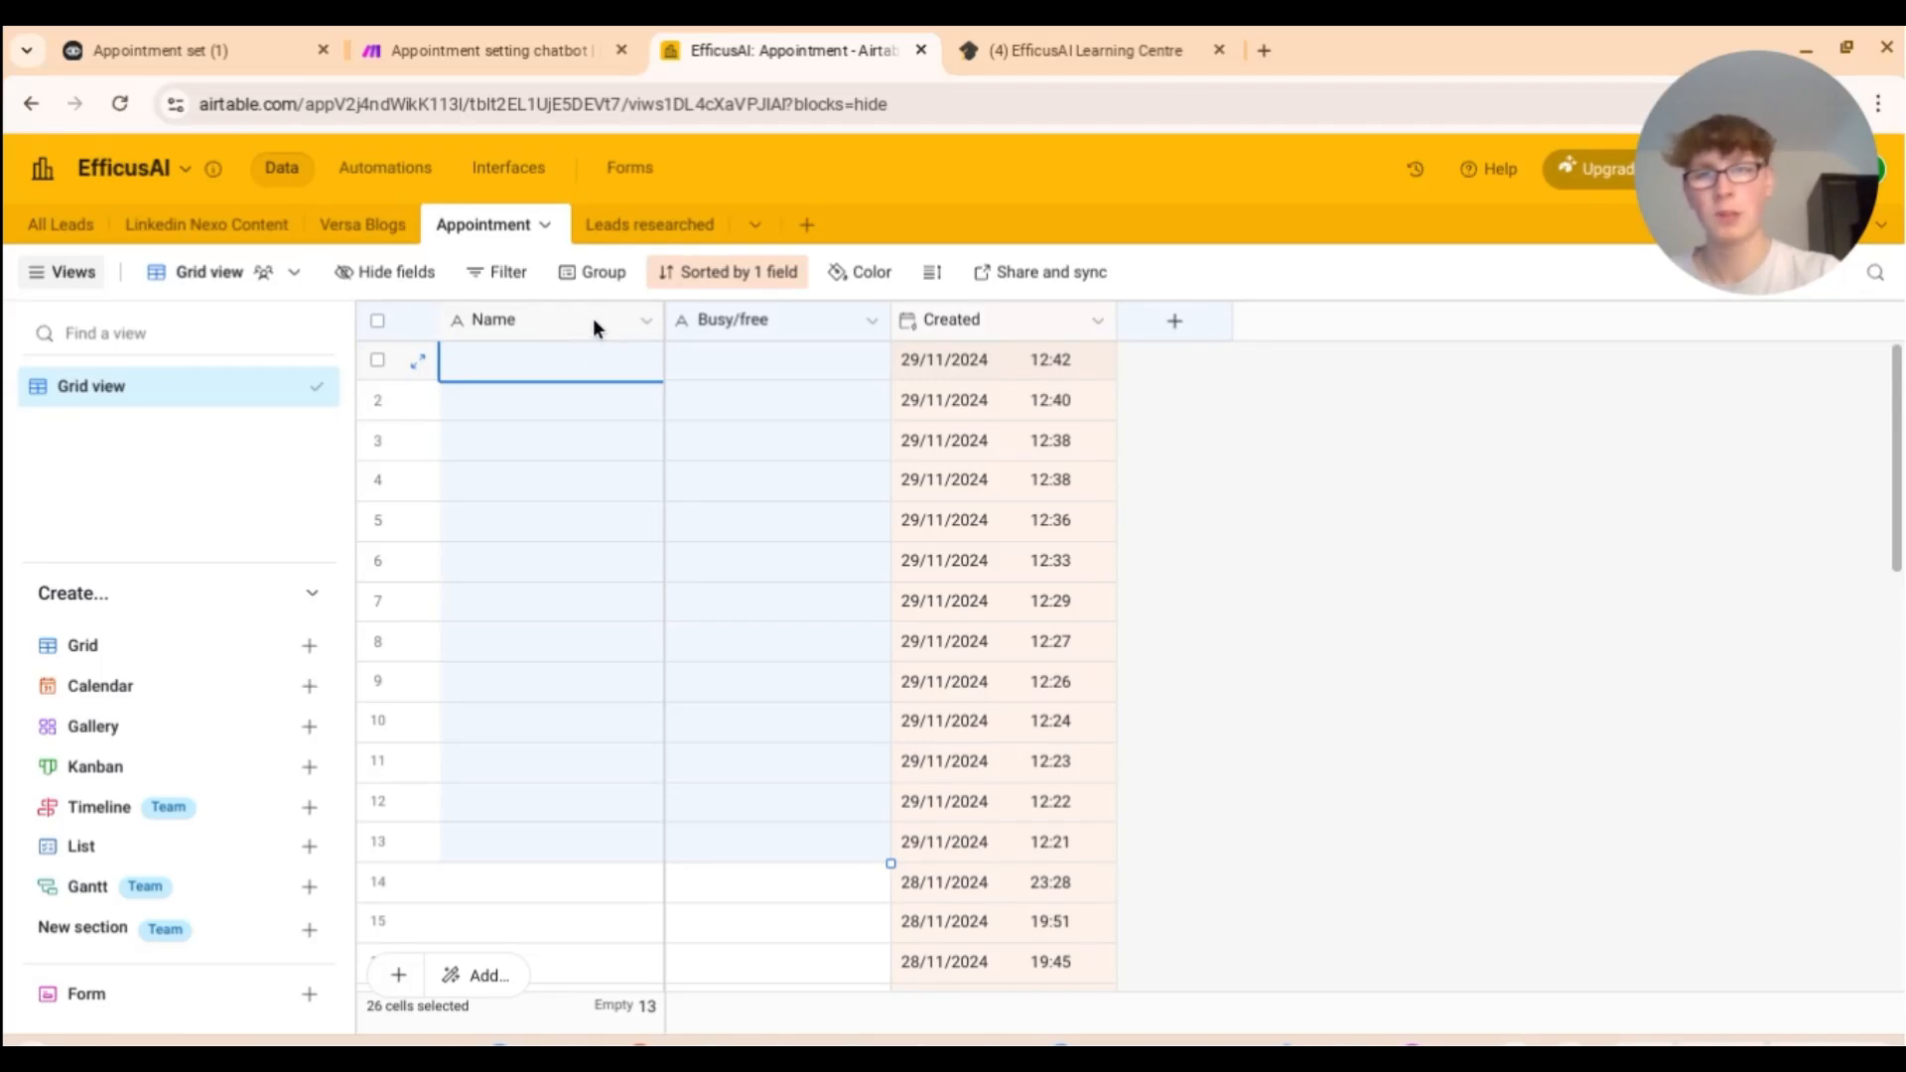
Step: Open the FREE path's Airtable record module and compare its fields with the Appointment table columns
click(268, 46)
click(460, 50)
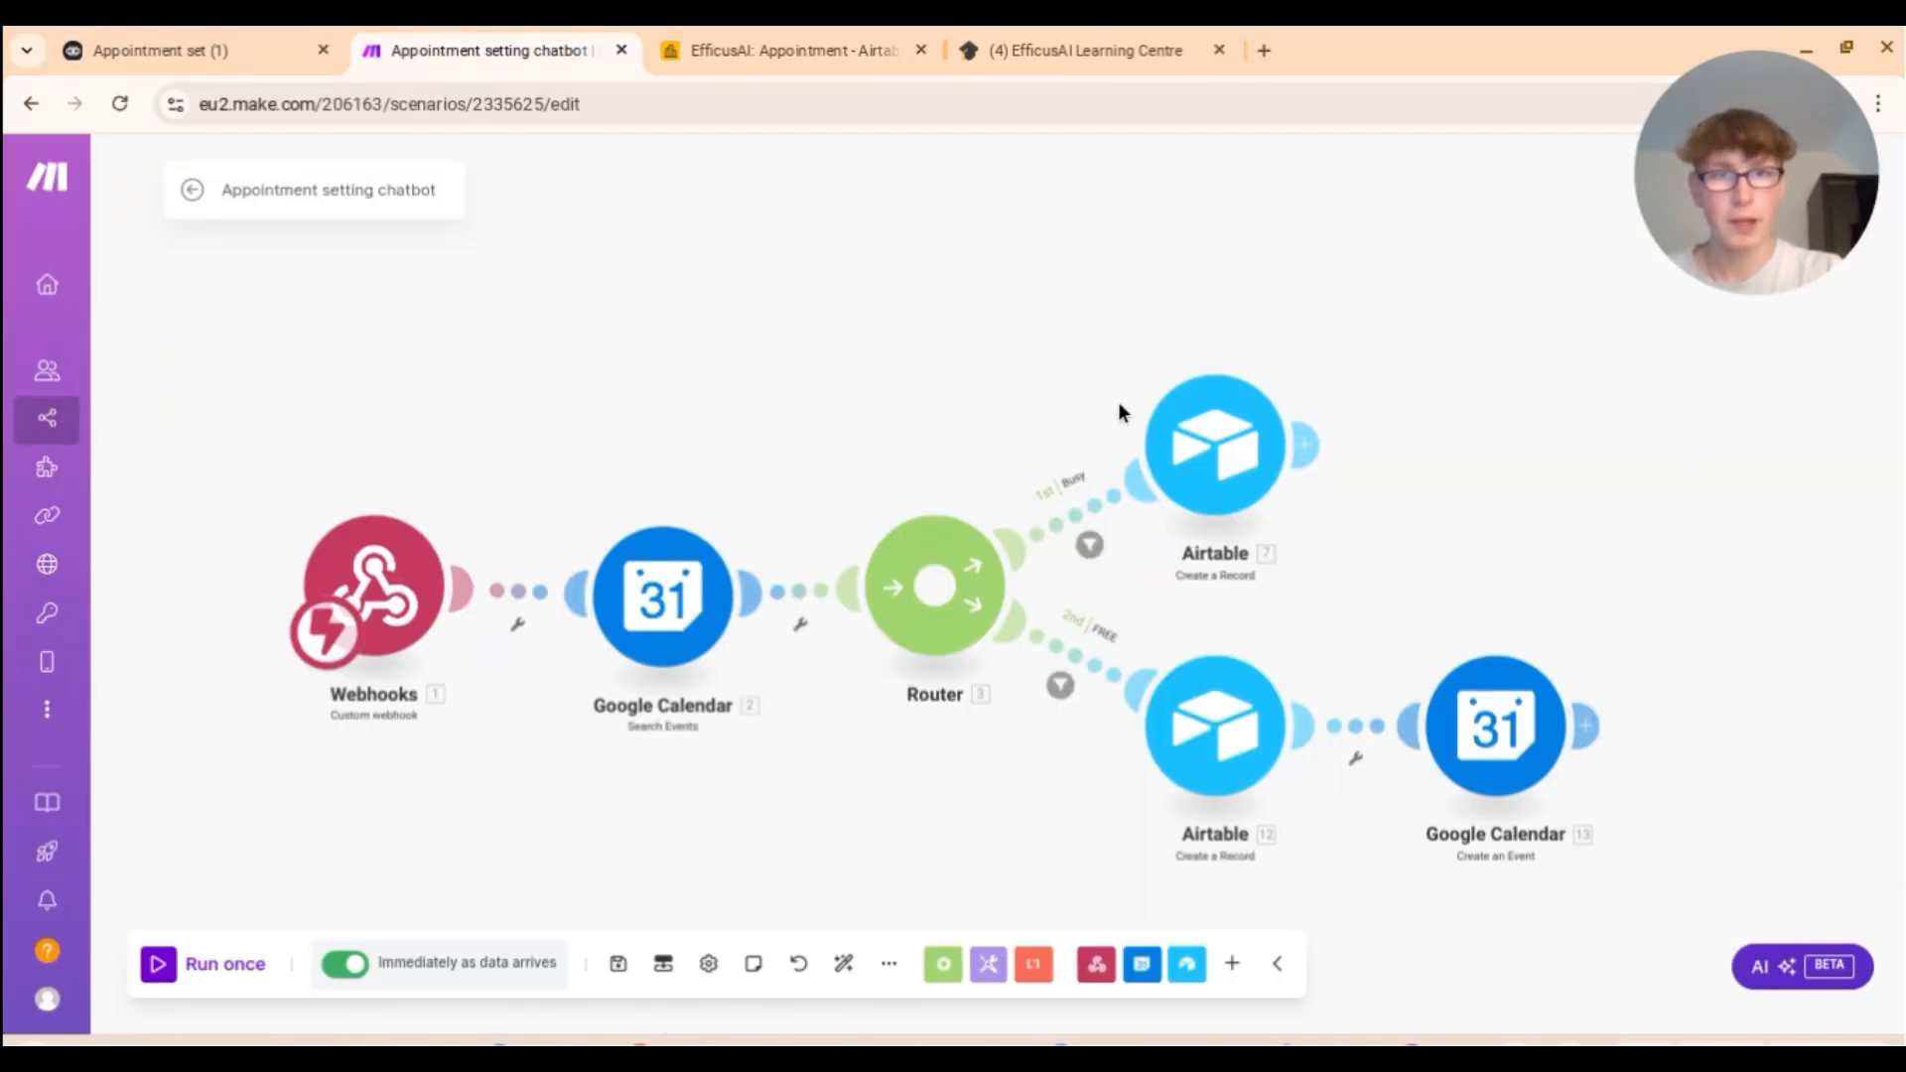
click(1236, 712)
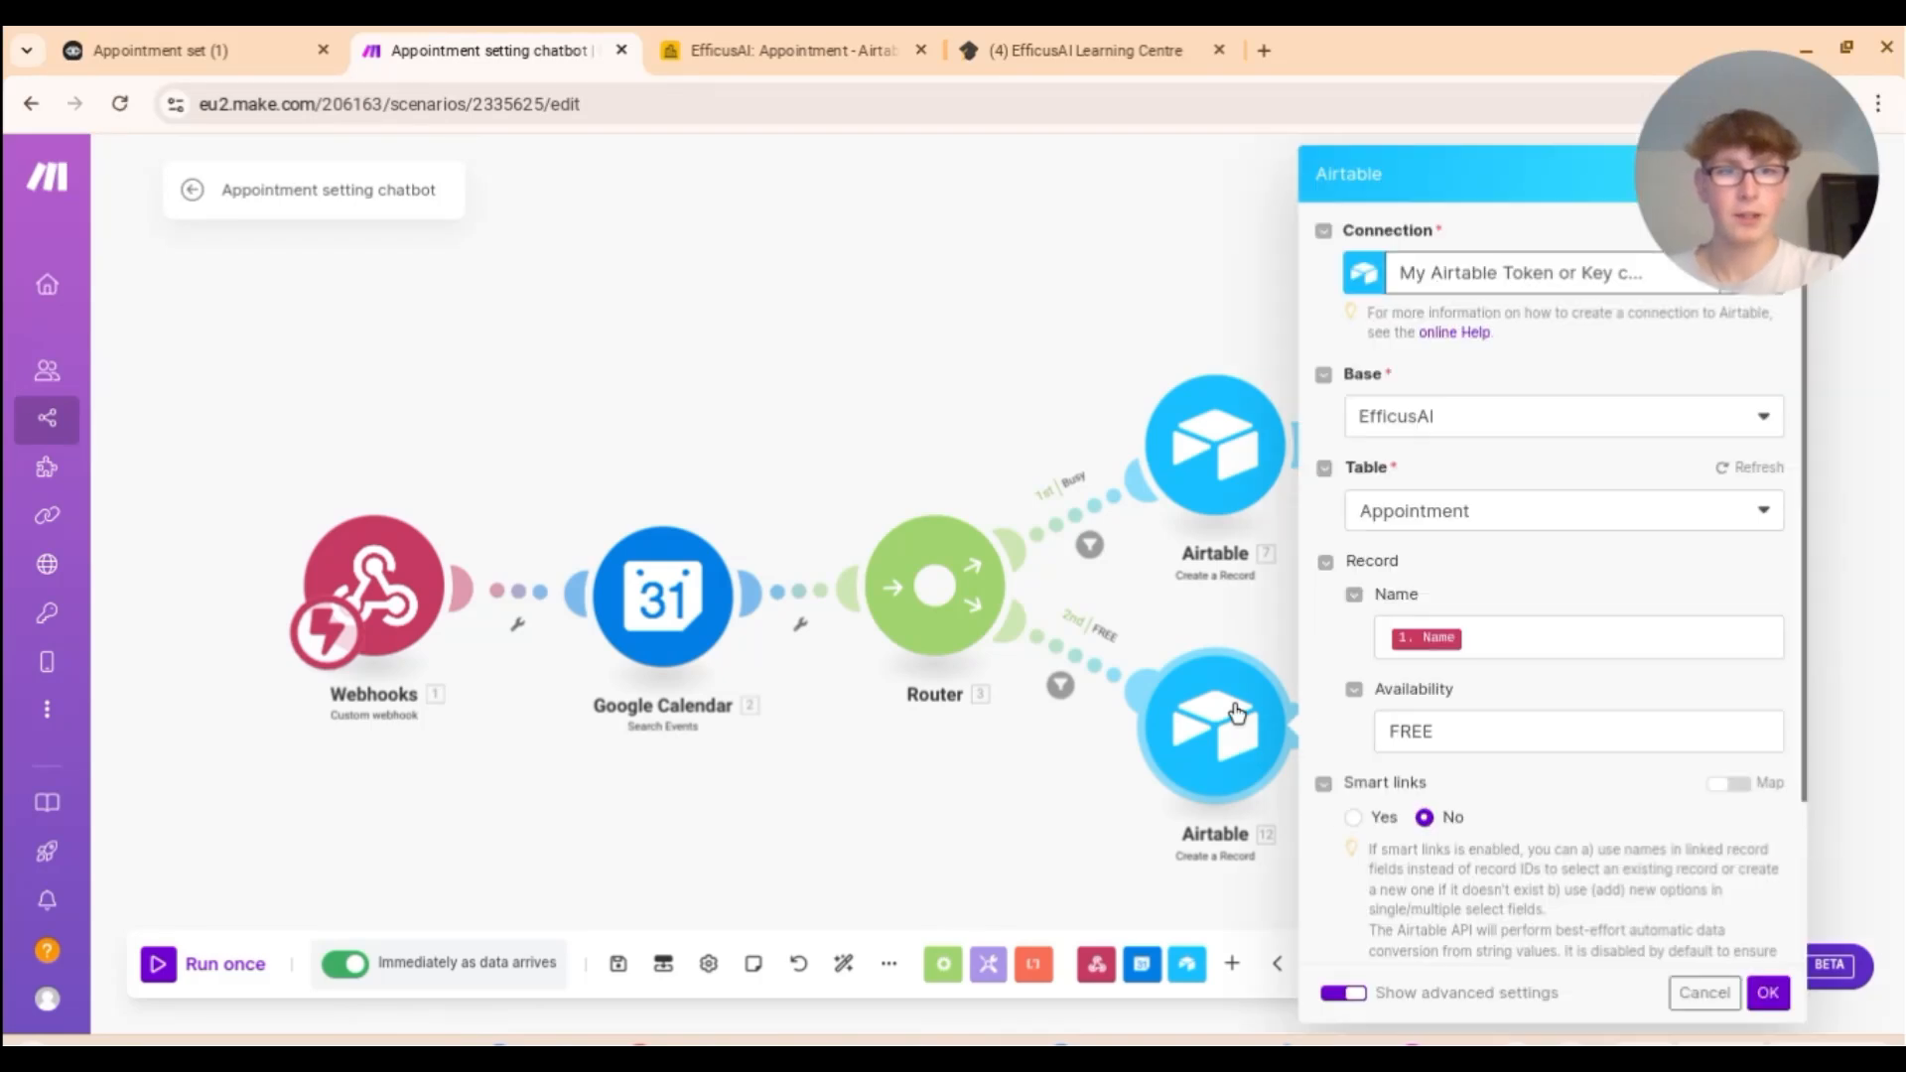
scroll(1419, 639, down, 2)
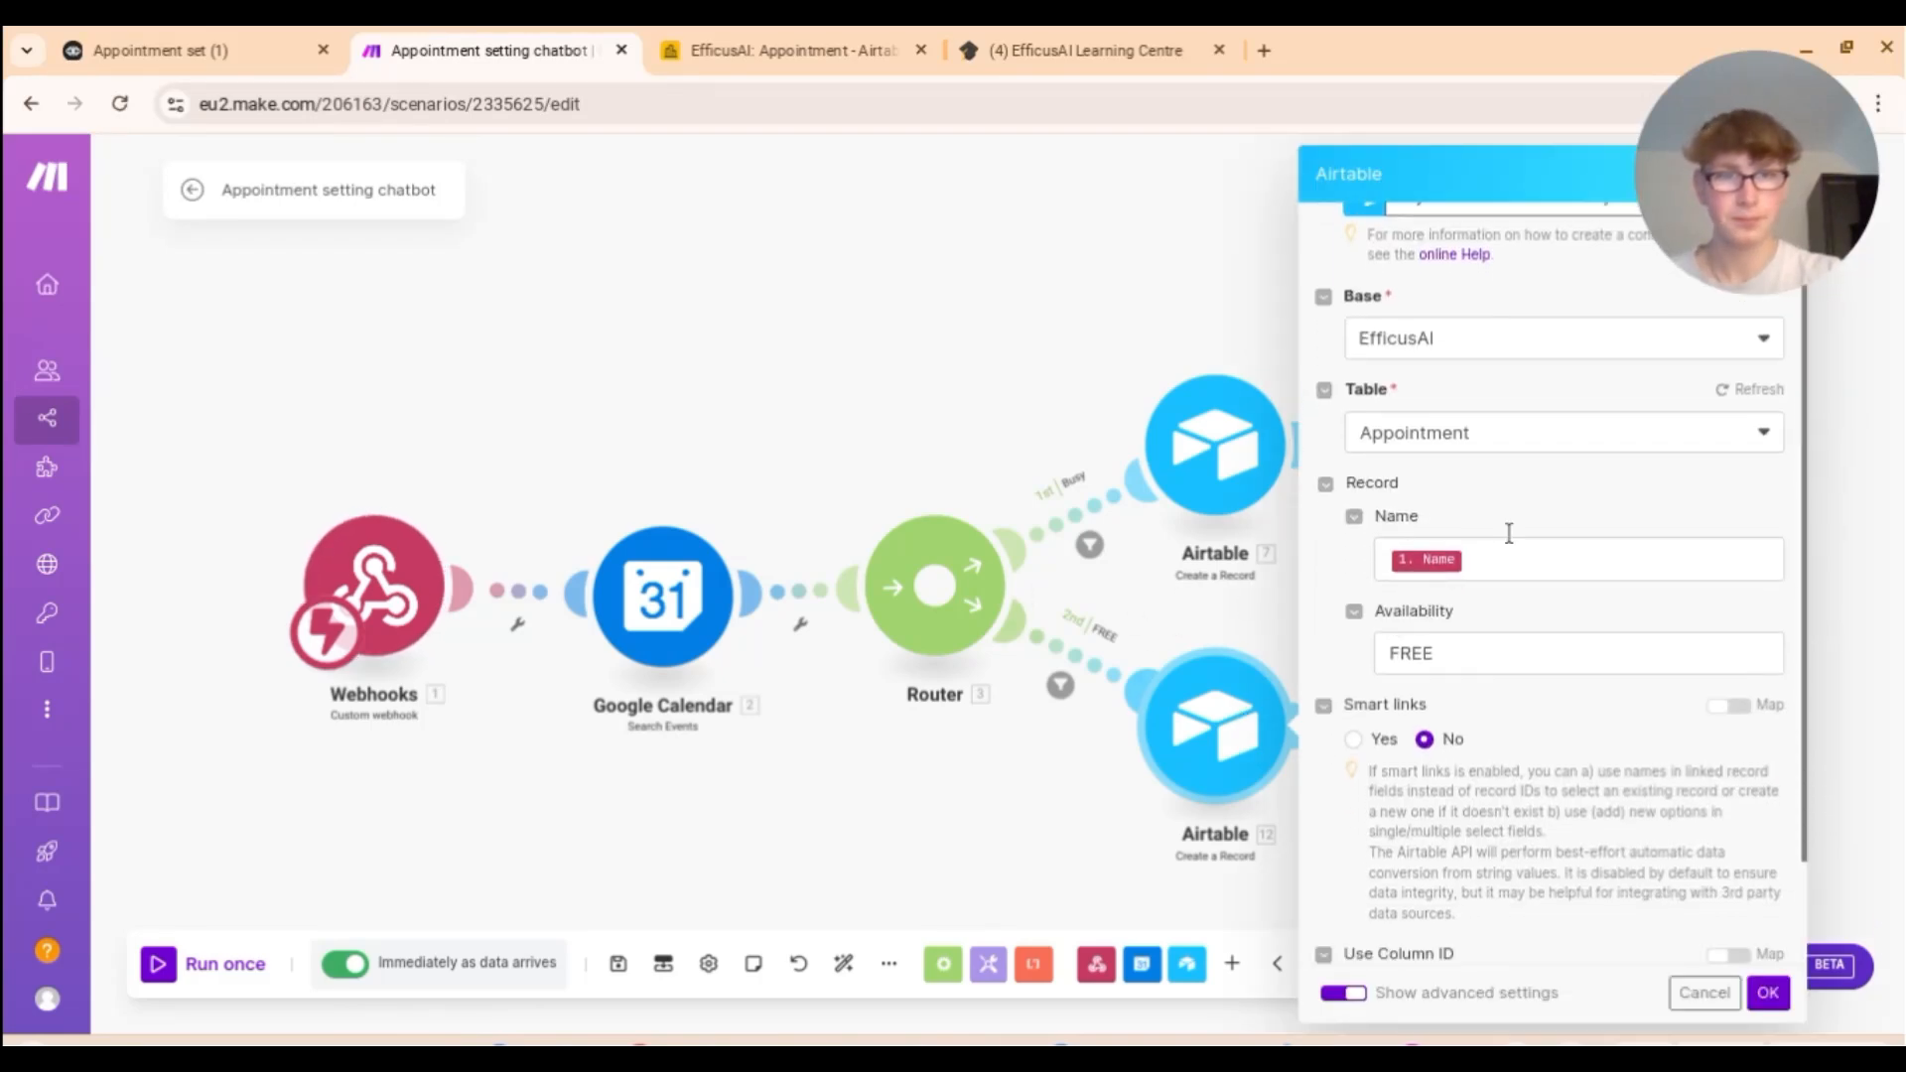
click(739, 40)
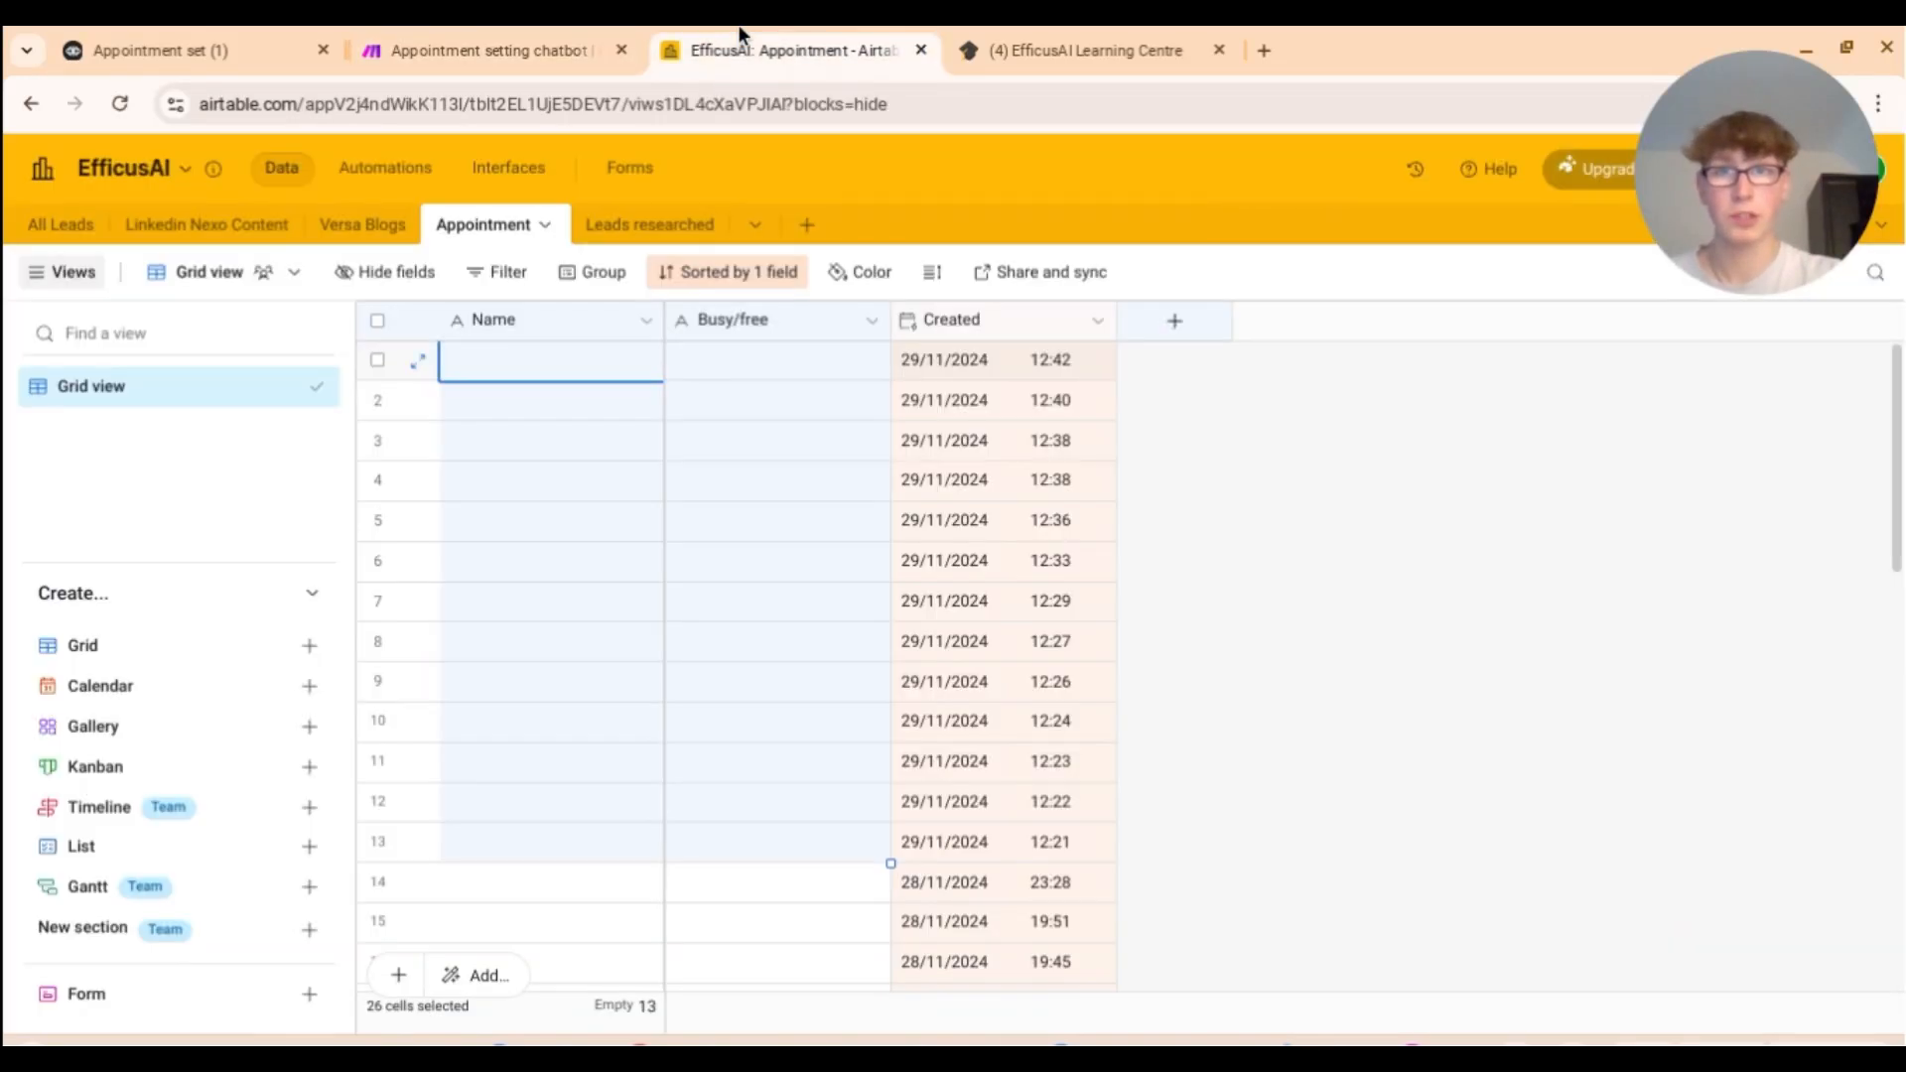
Step: Refresh the Appointment table fields so Busy/free matches, and save the FREE record settings
click(149, 49)
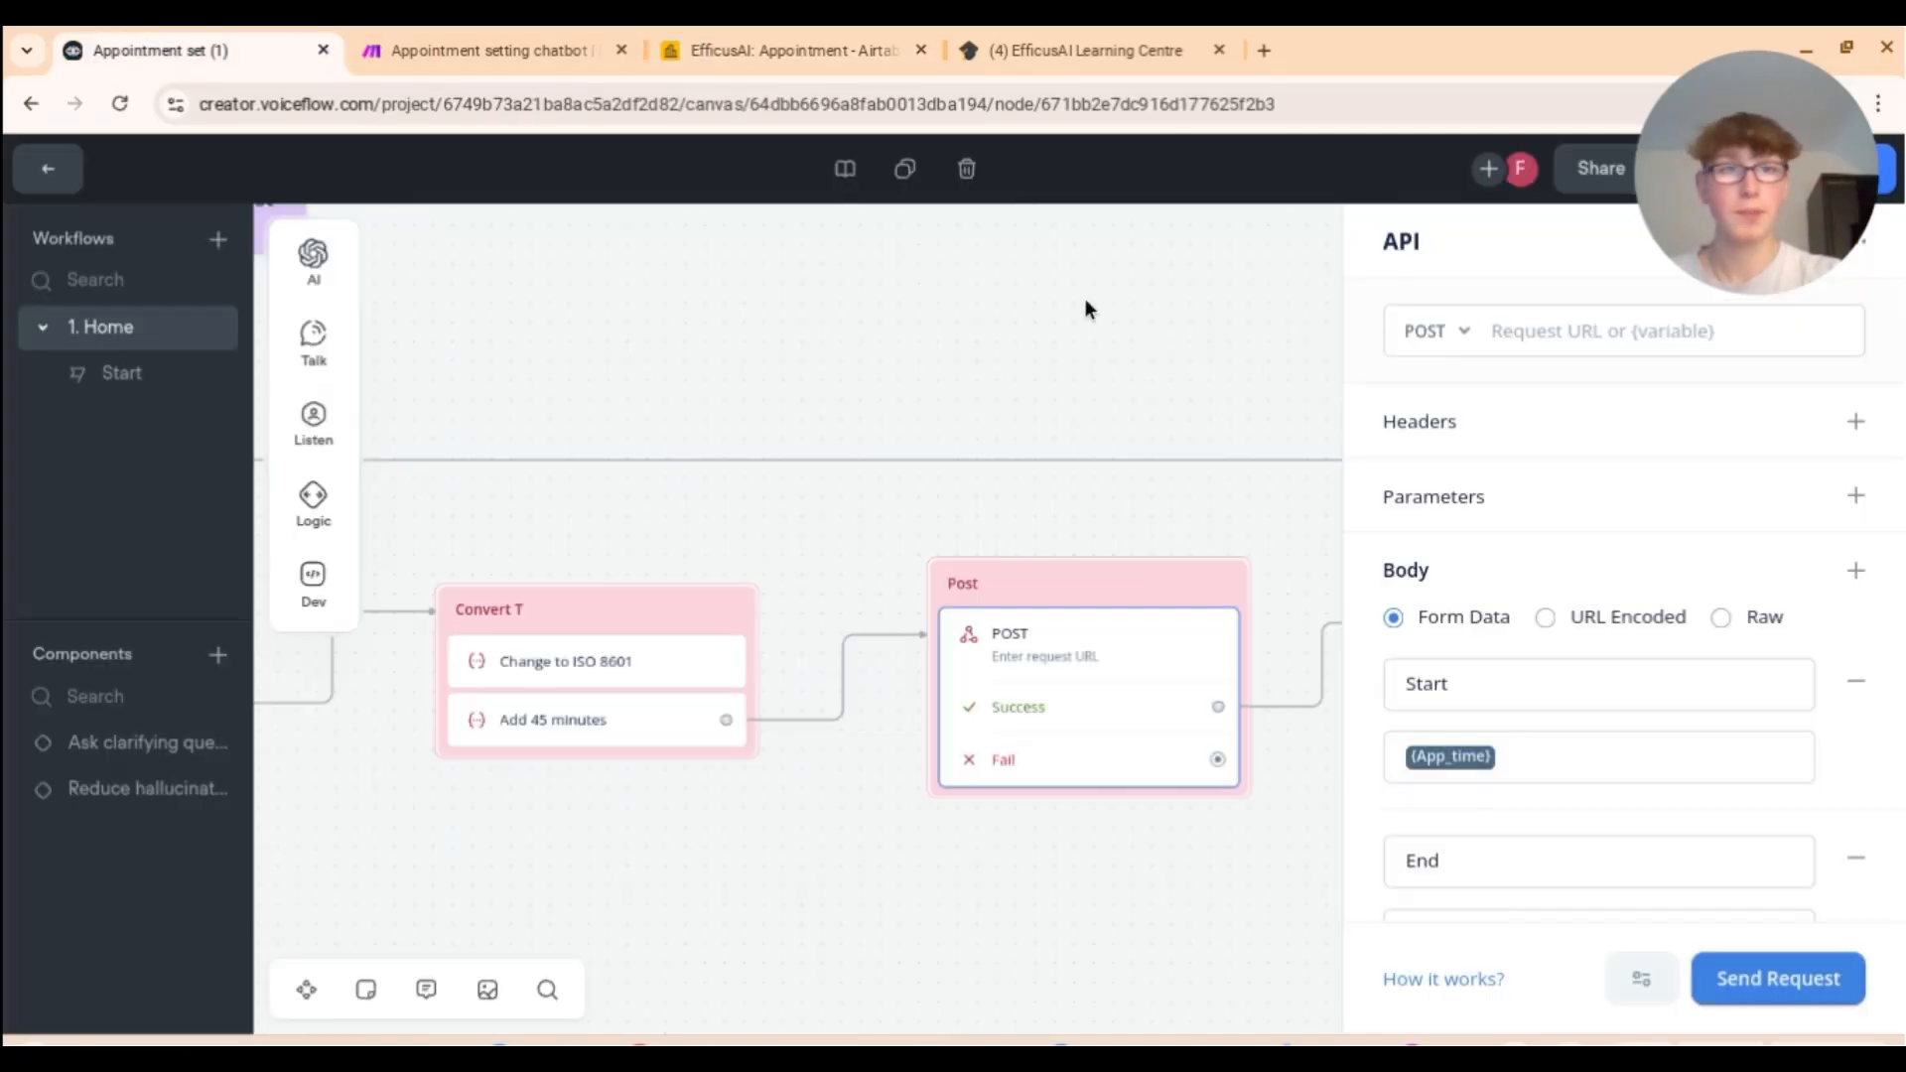
click(491, 61)
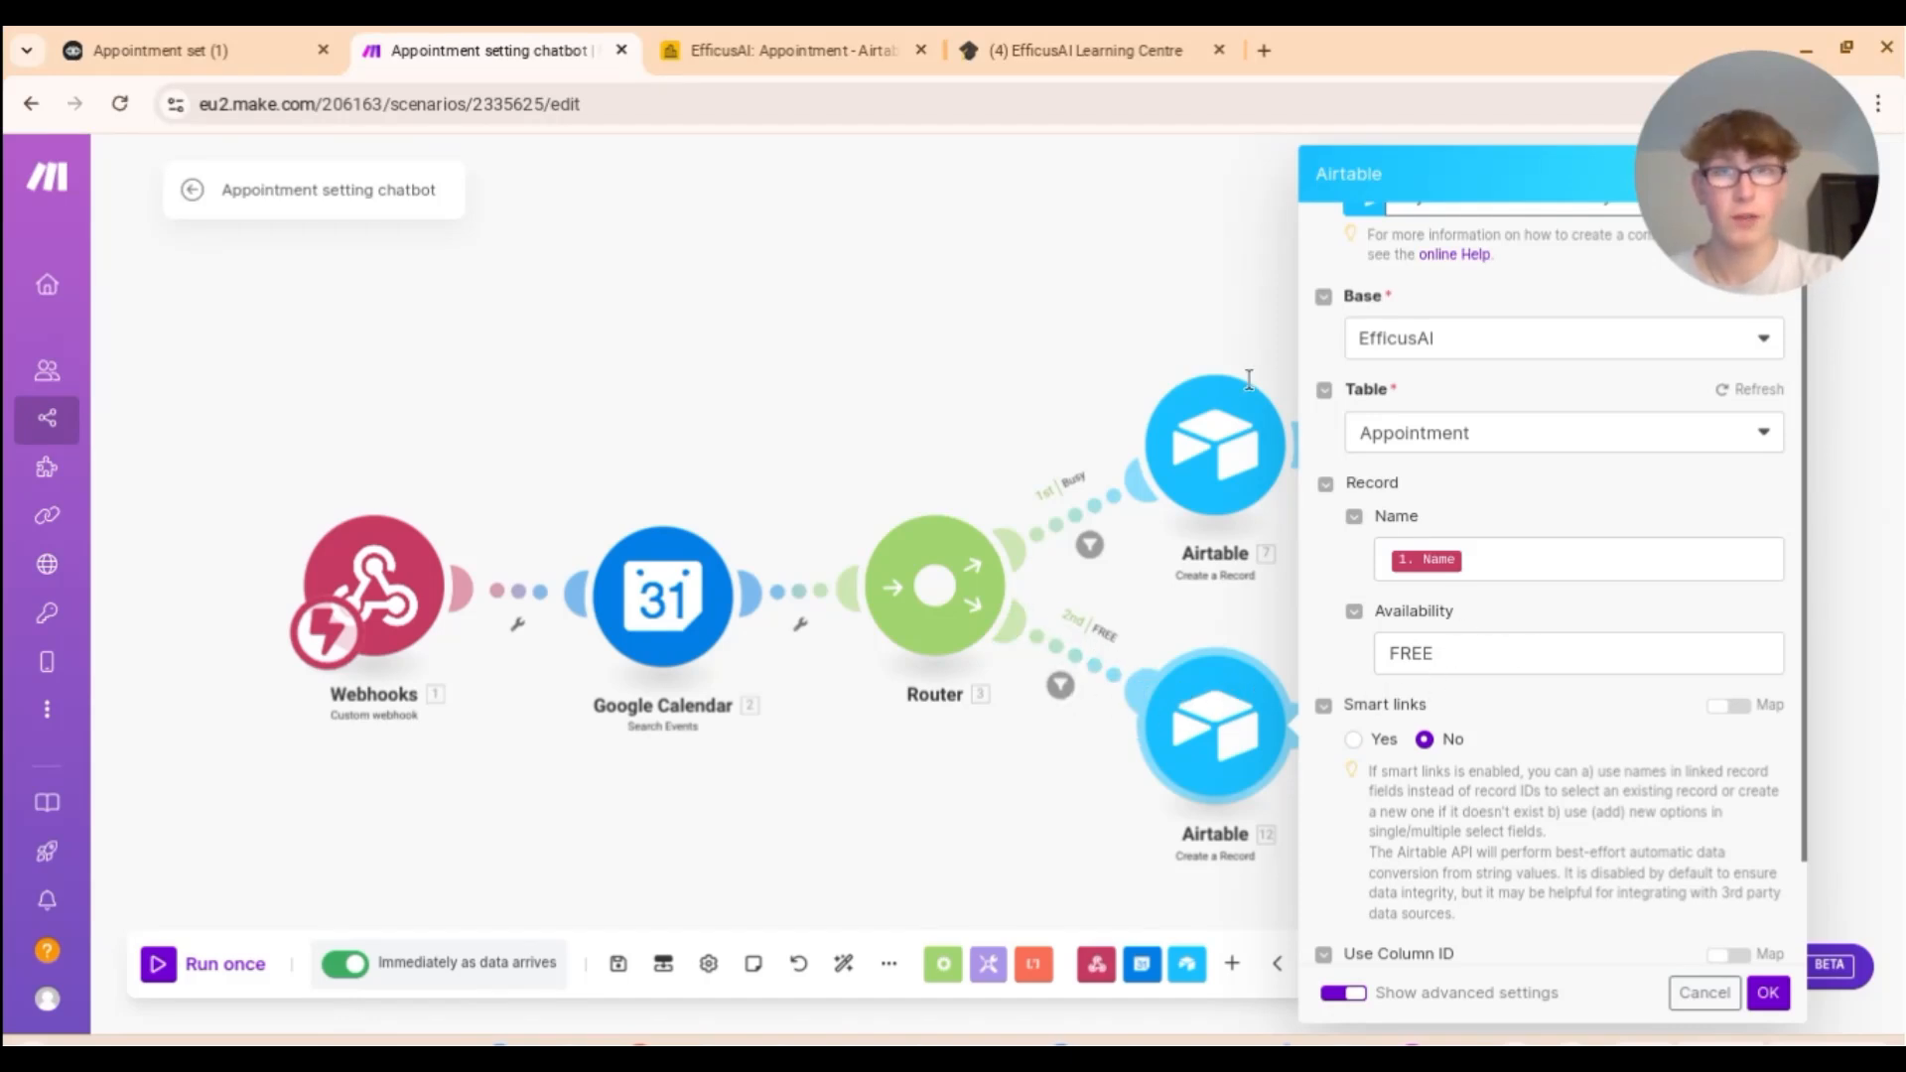
click(853, 42)
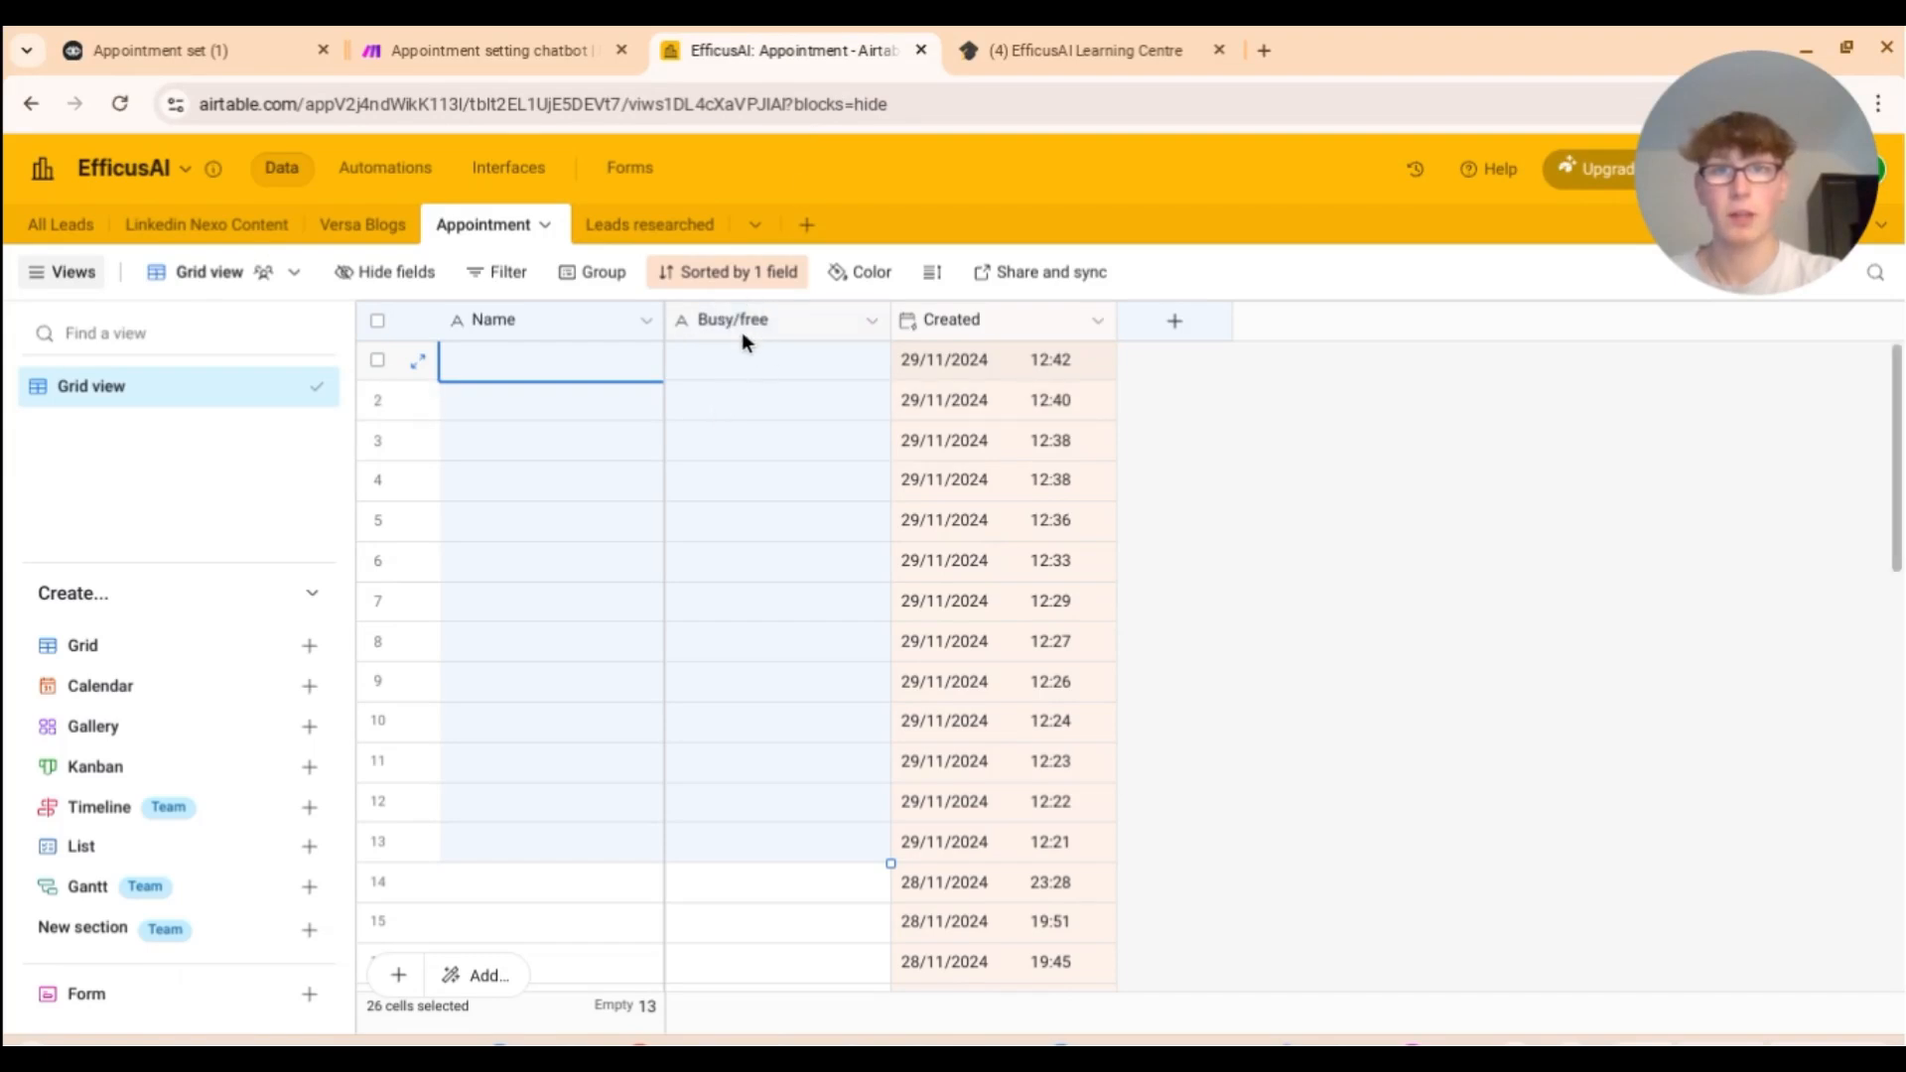
click(476, 49)
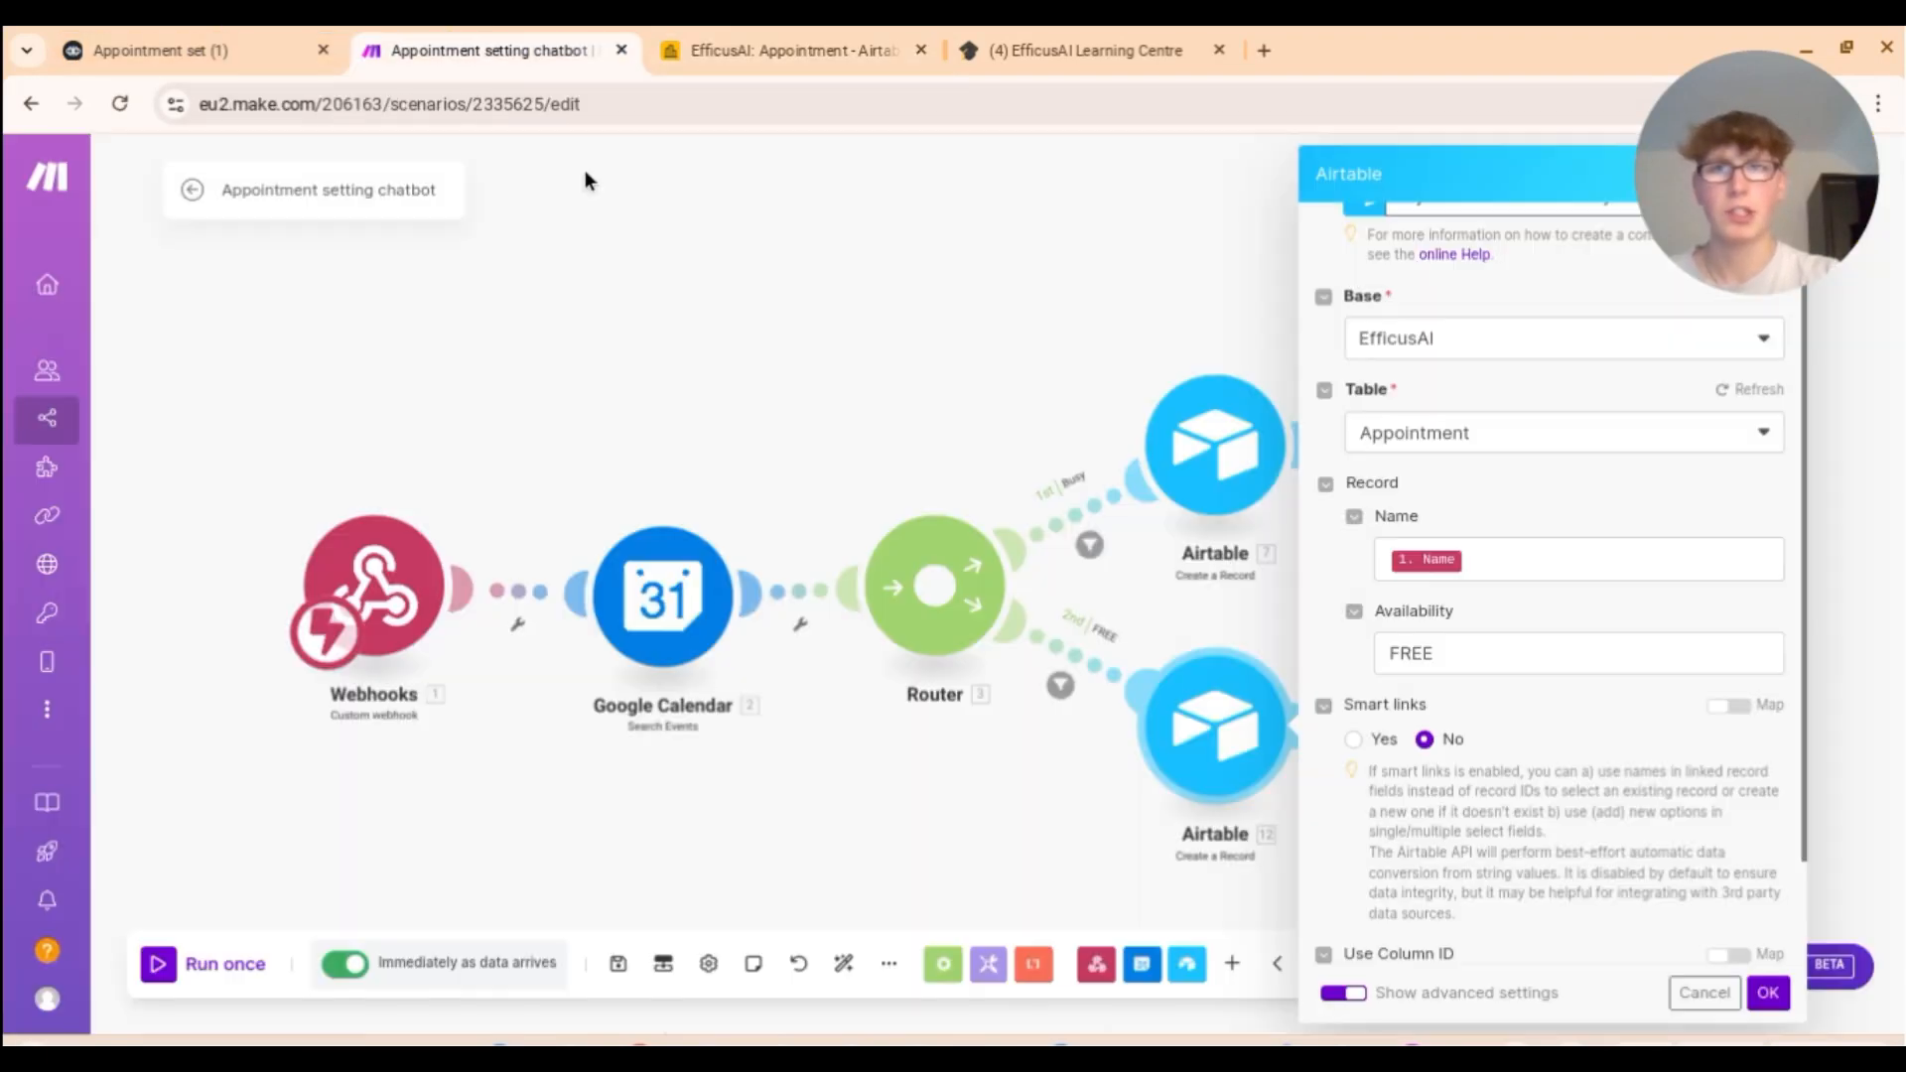
click(1732, 390)
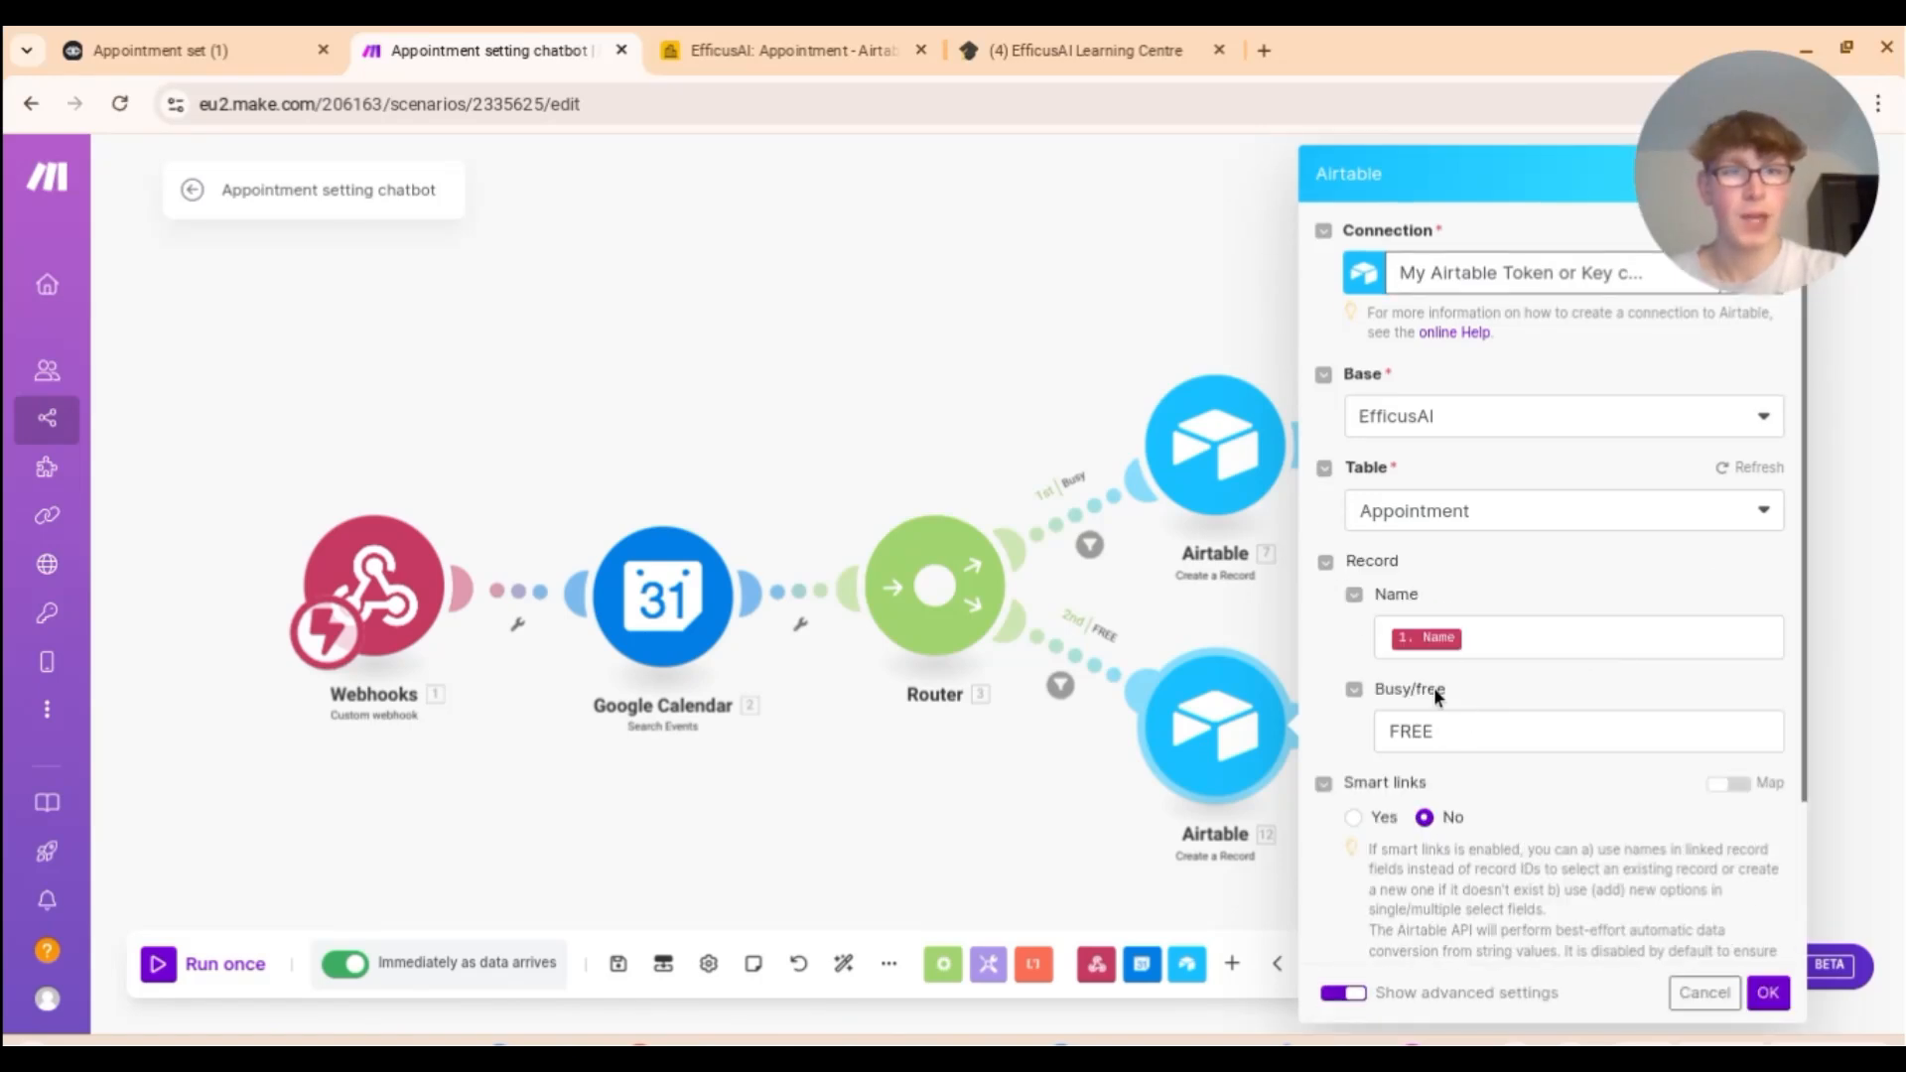
click(808, 49)
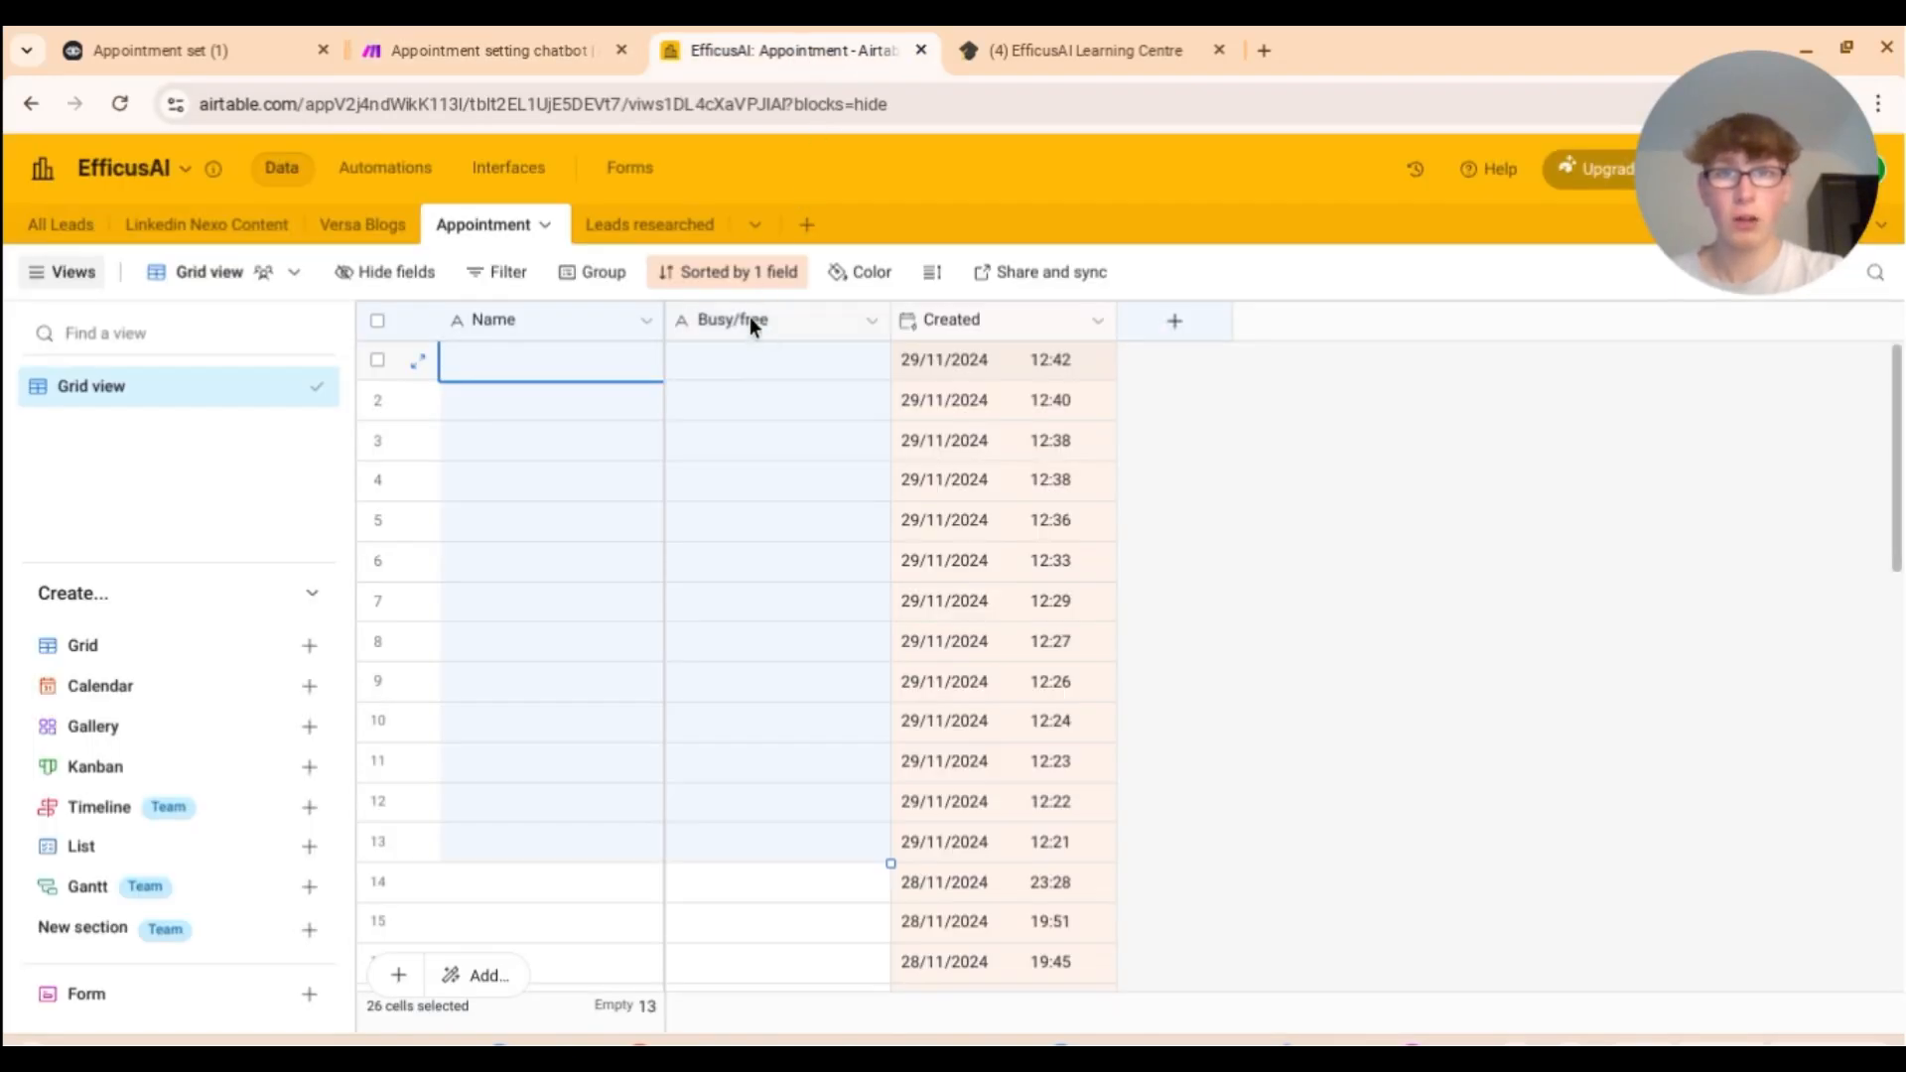
click(431, 38)
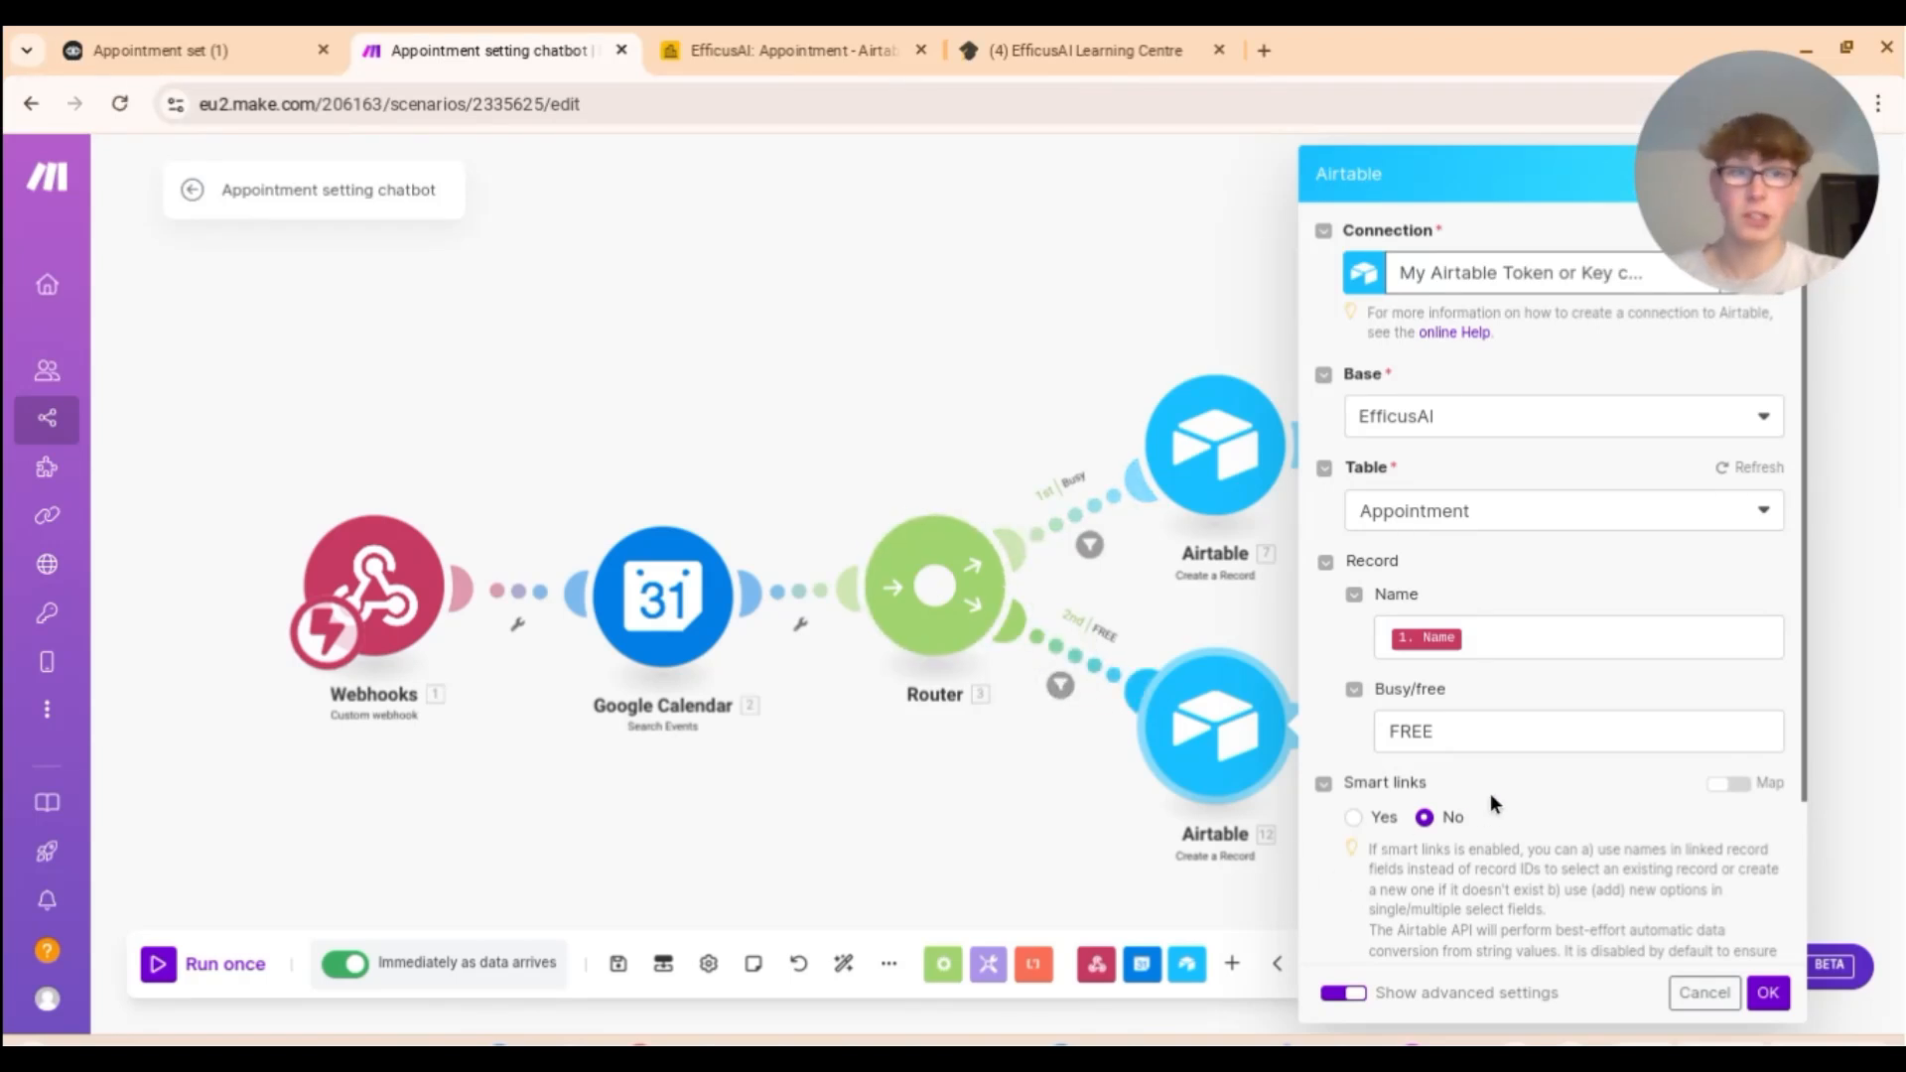
click(1768, 993)
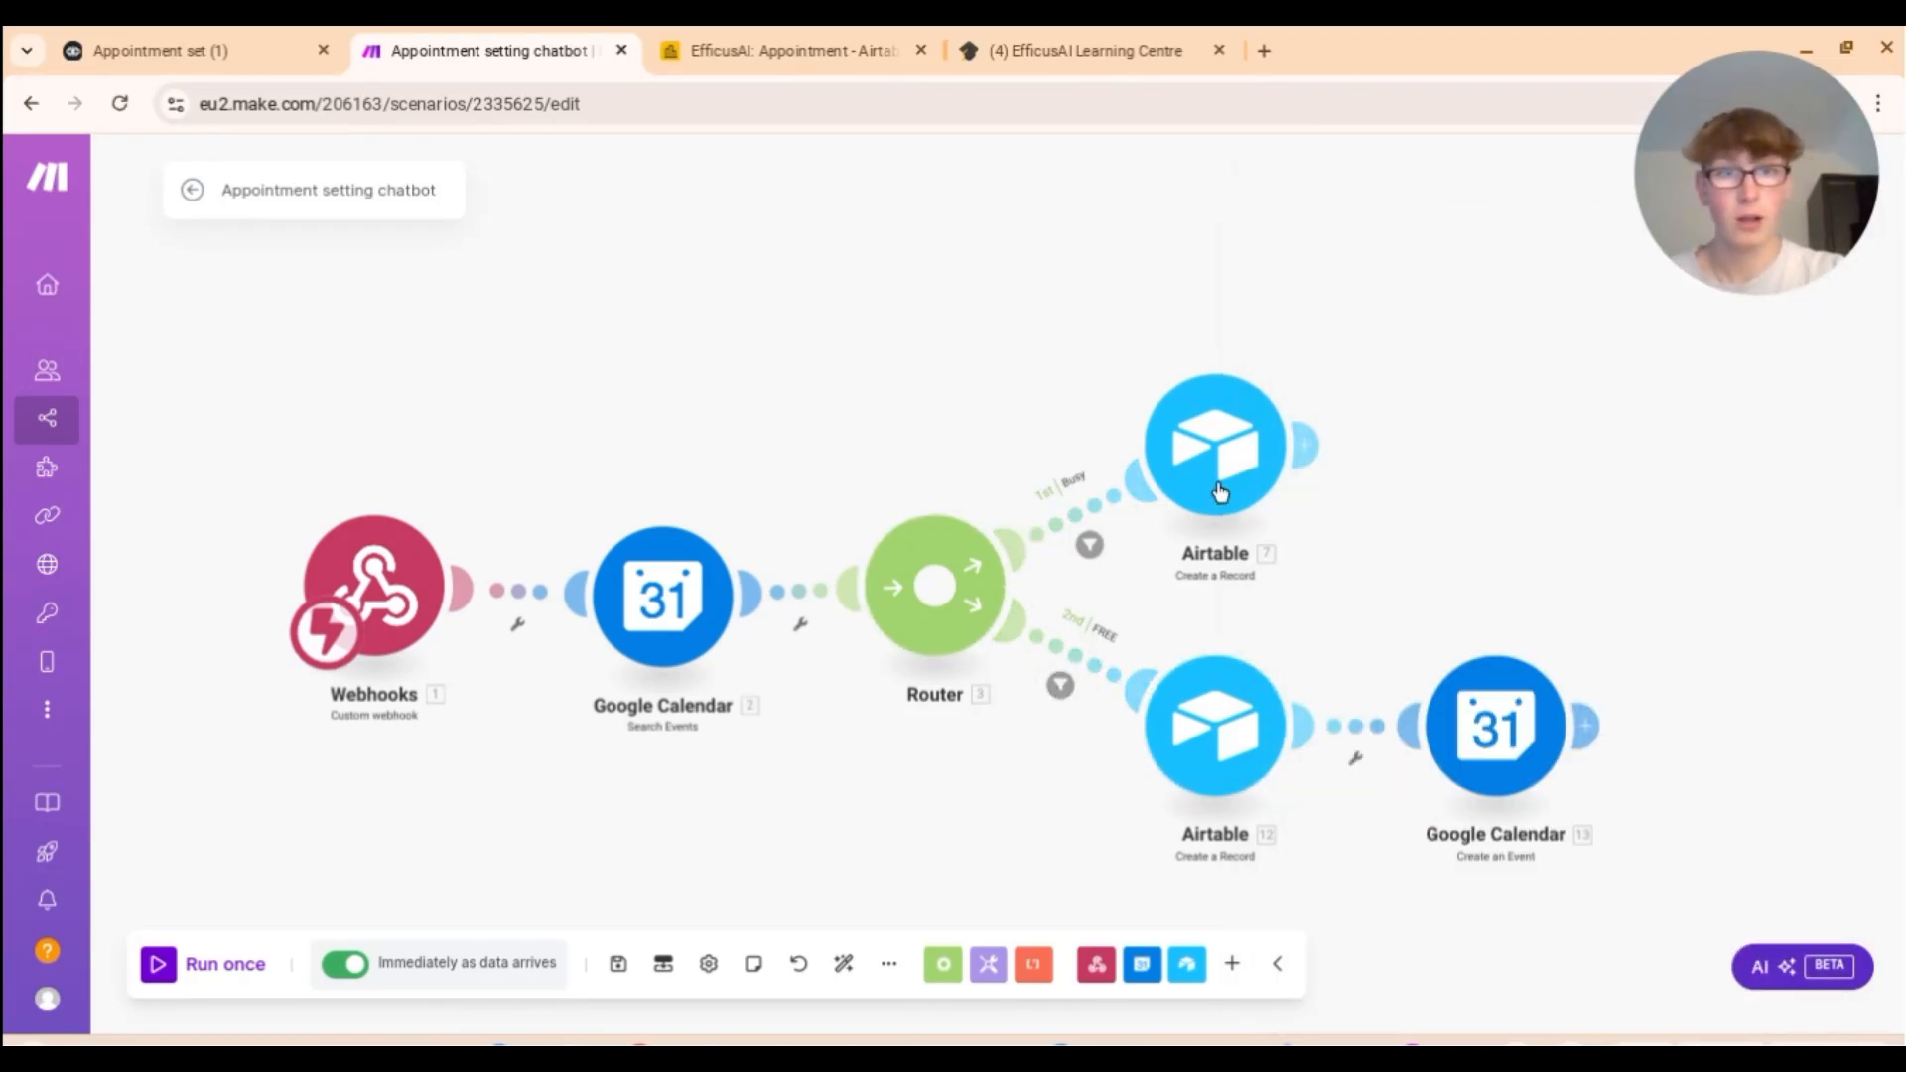
Step: Review the Busy path's Airtable record settings, then return to the Airtable table
click(1115, 497)
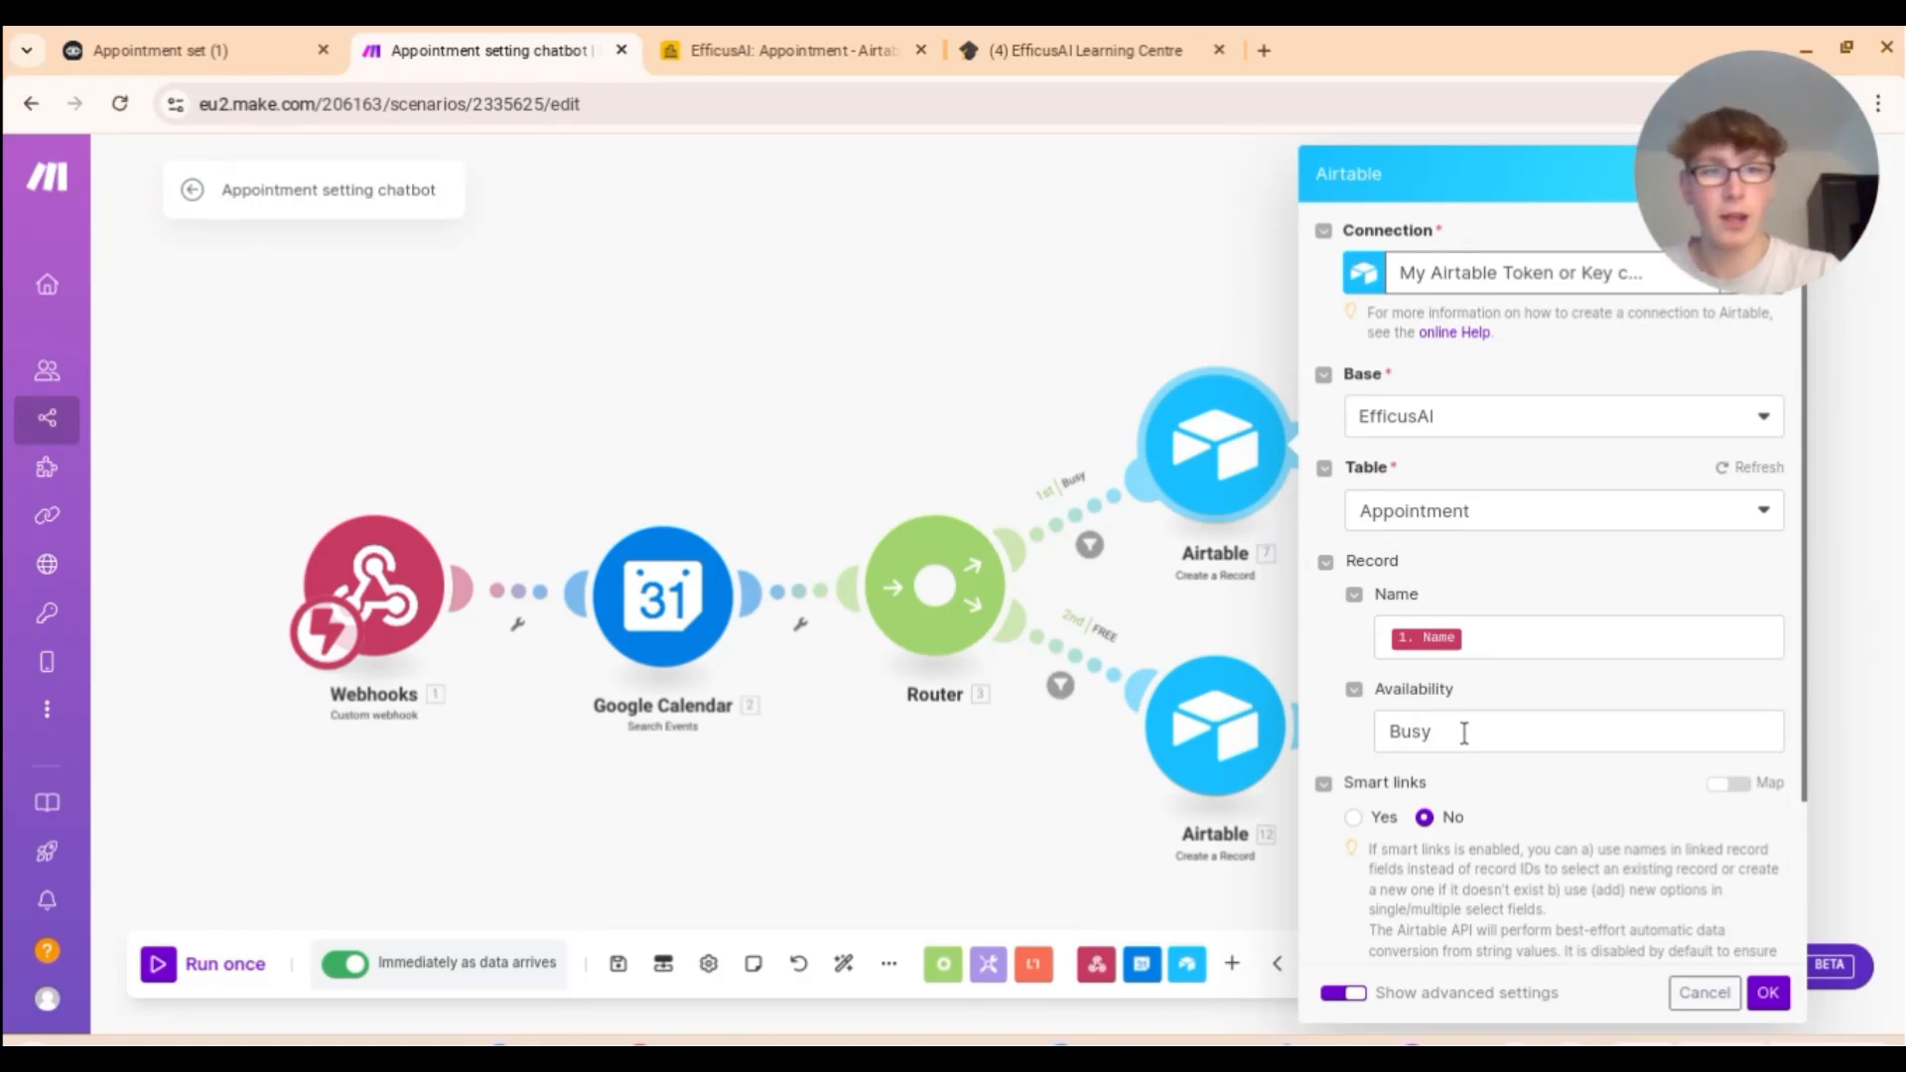
click(1767, 992)
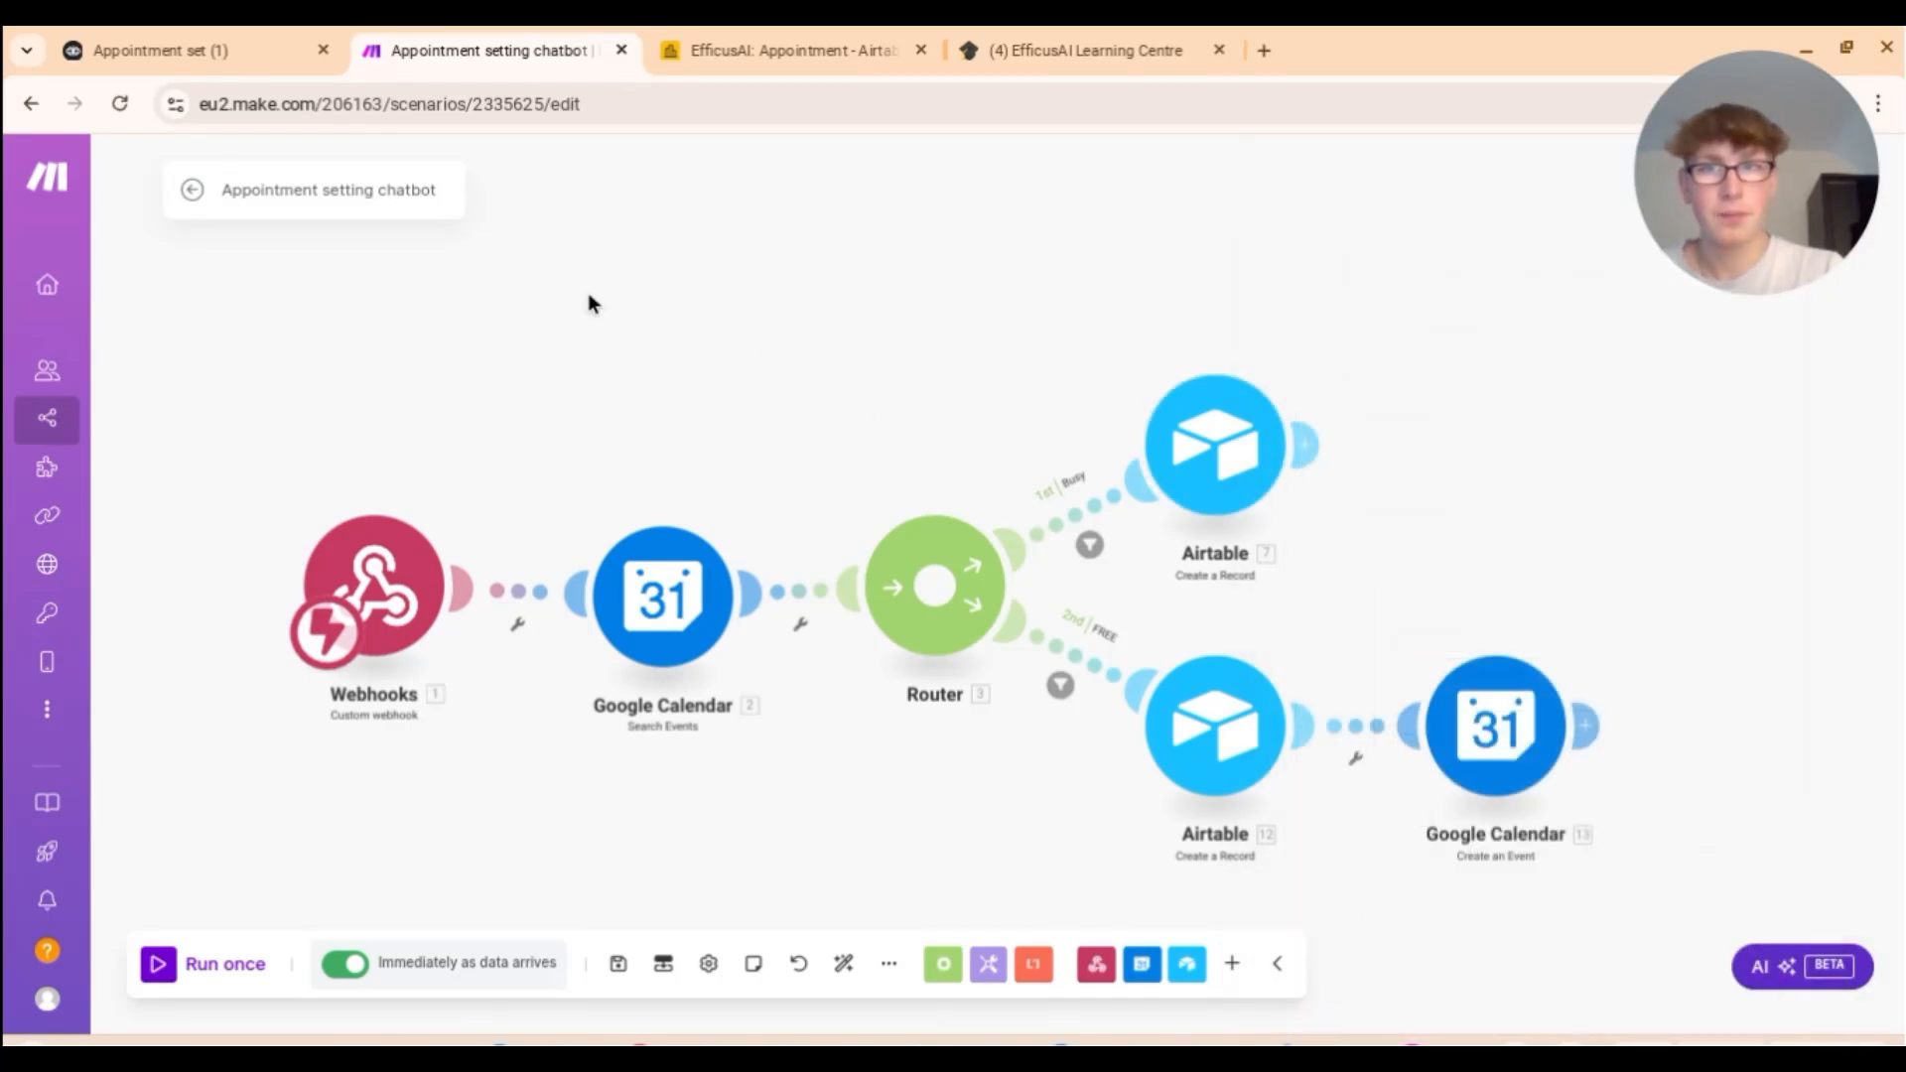
click(784, 50)
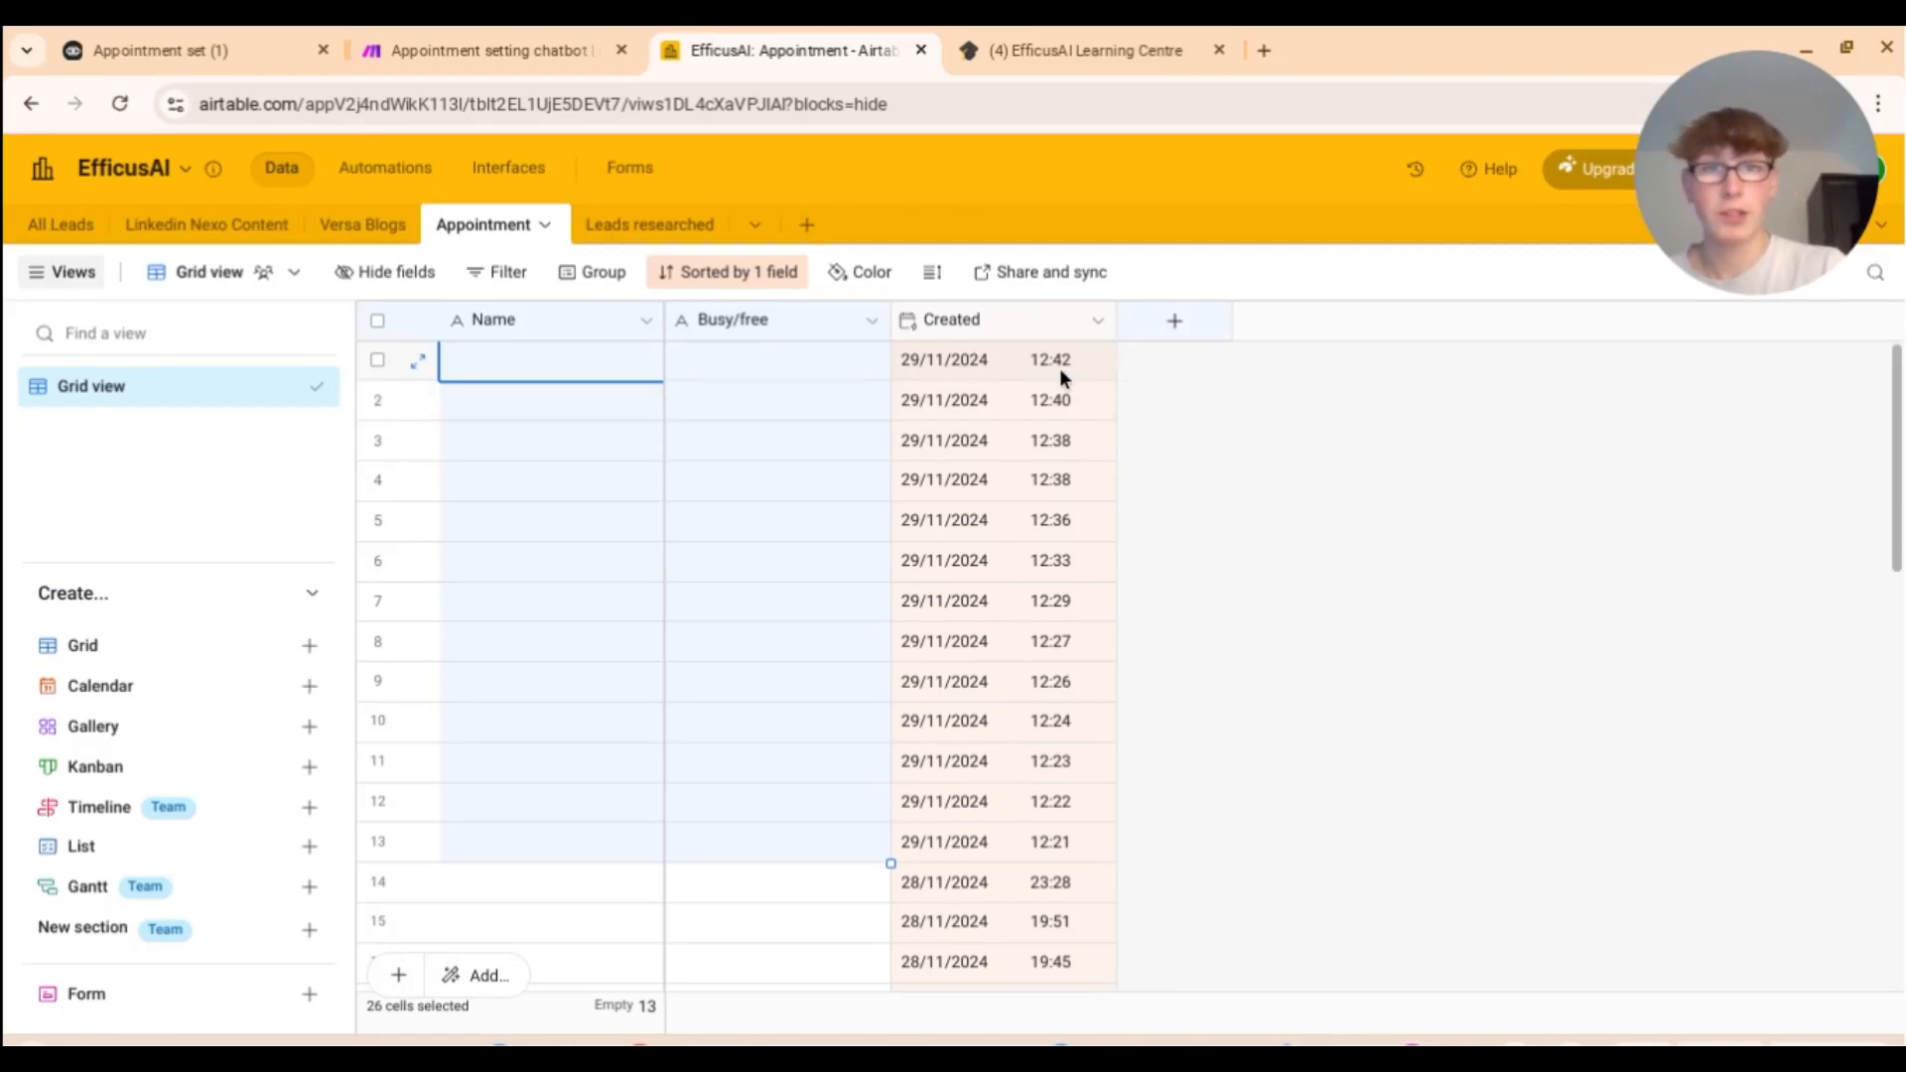
Step: Start adding a new field to the Appointment table, then cancel without adding it
click(1172, 331)
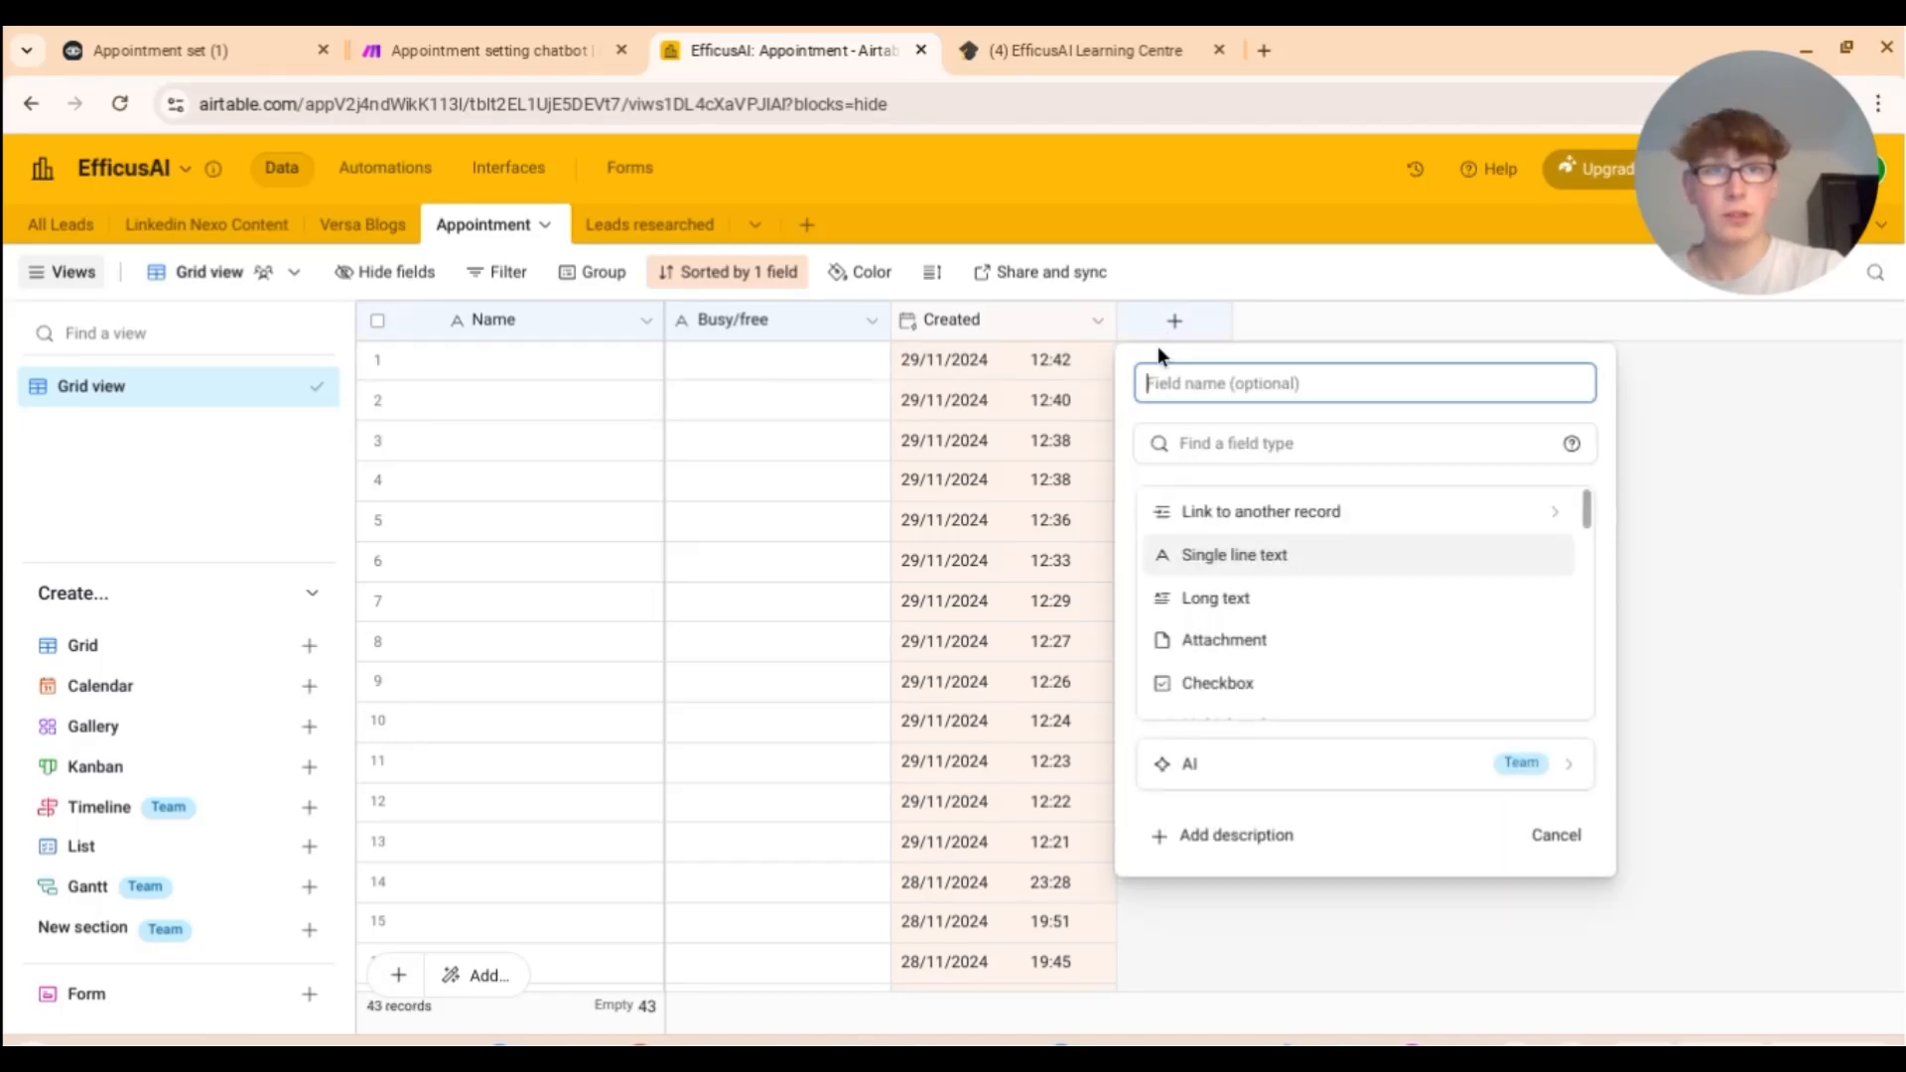
scroll(1234, 512, down, 10)
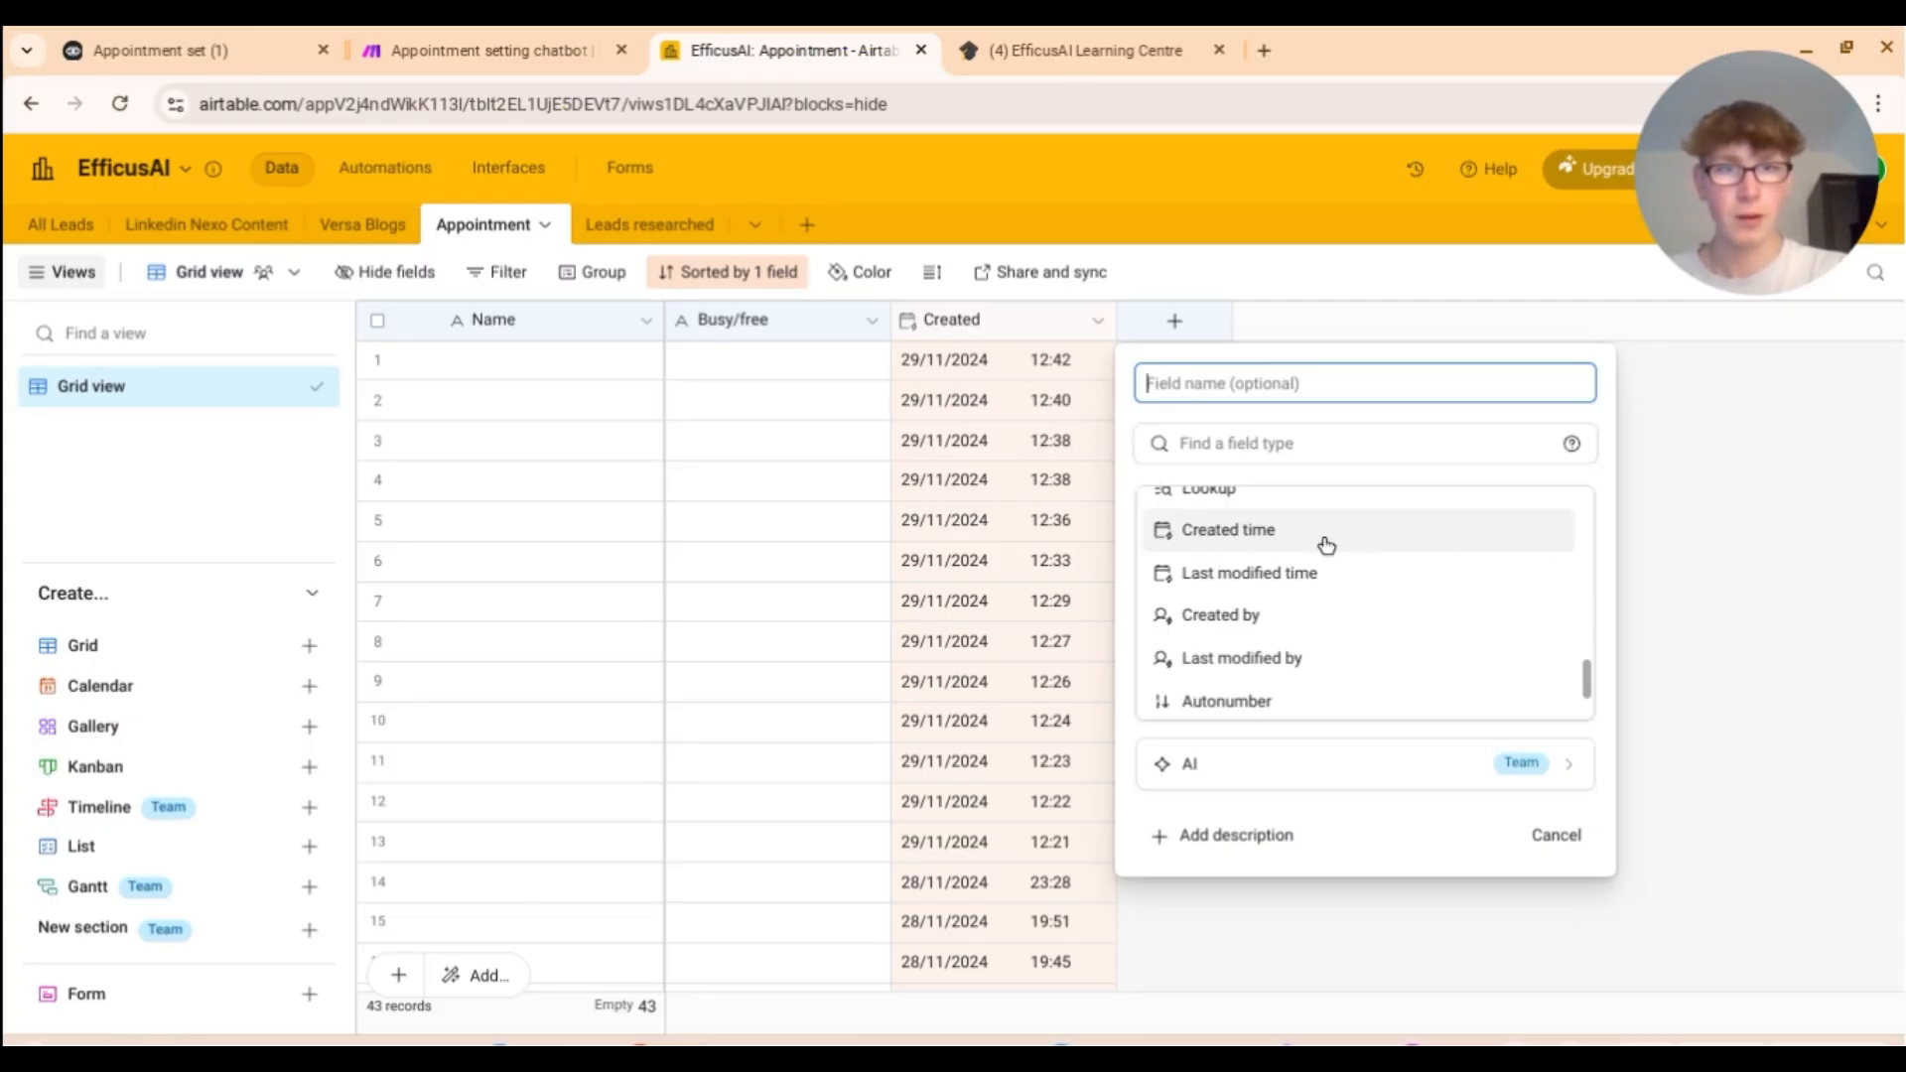
click(1688, 536)
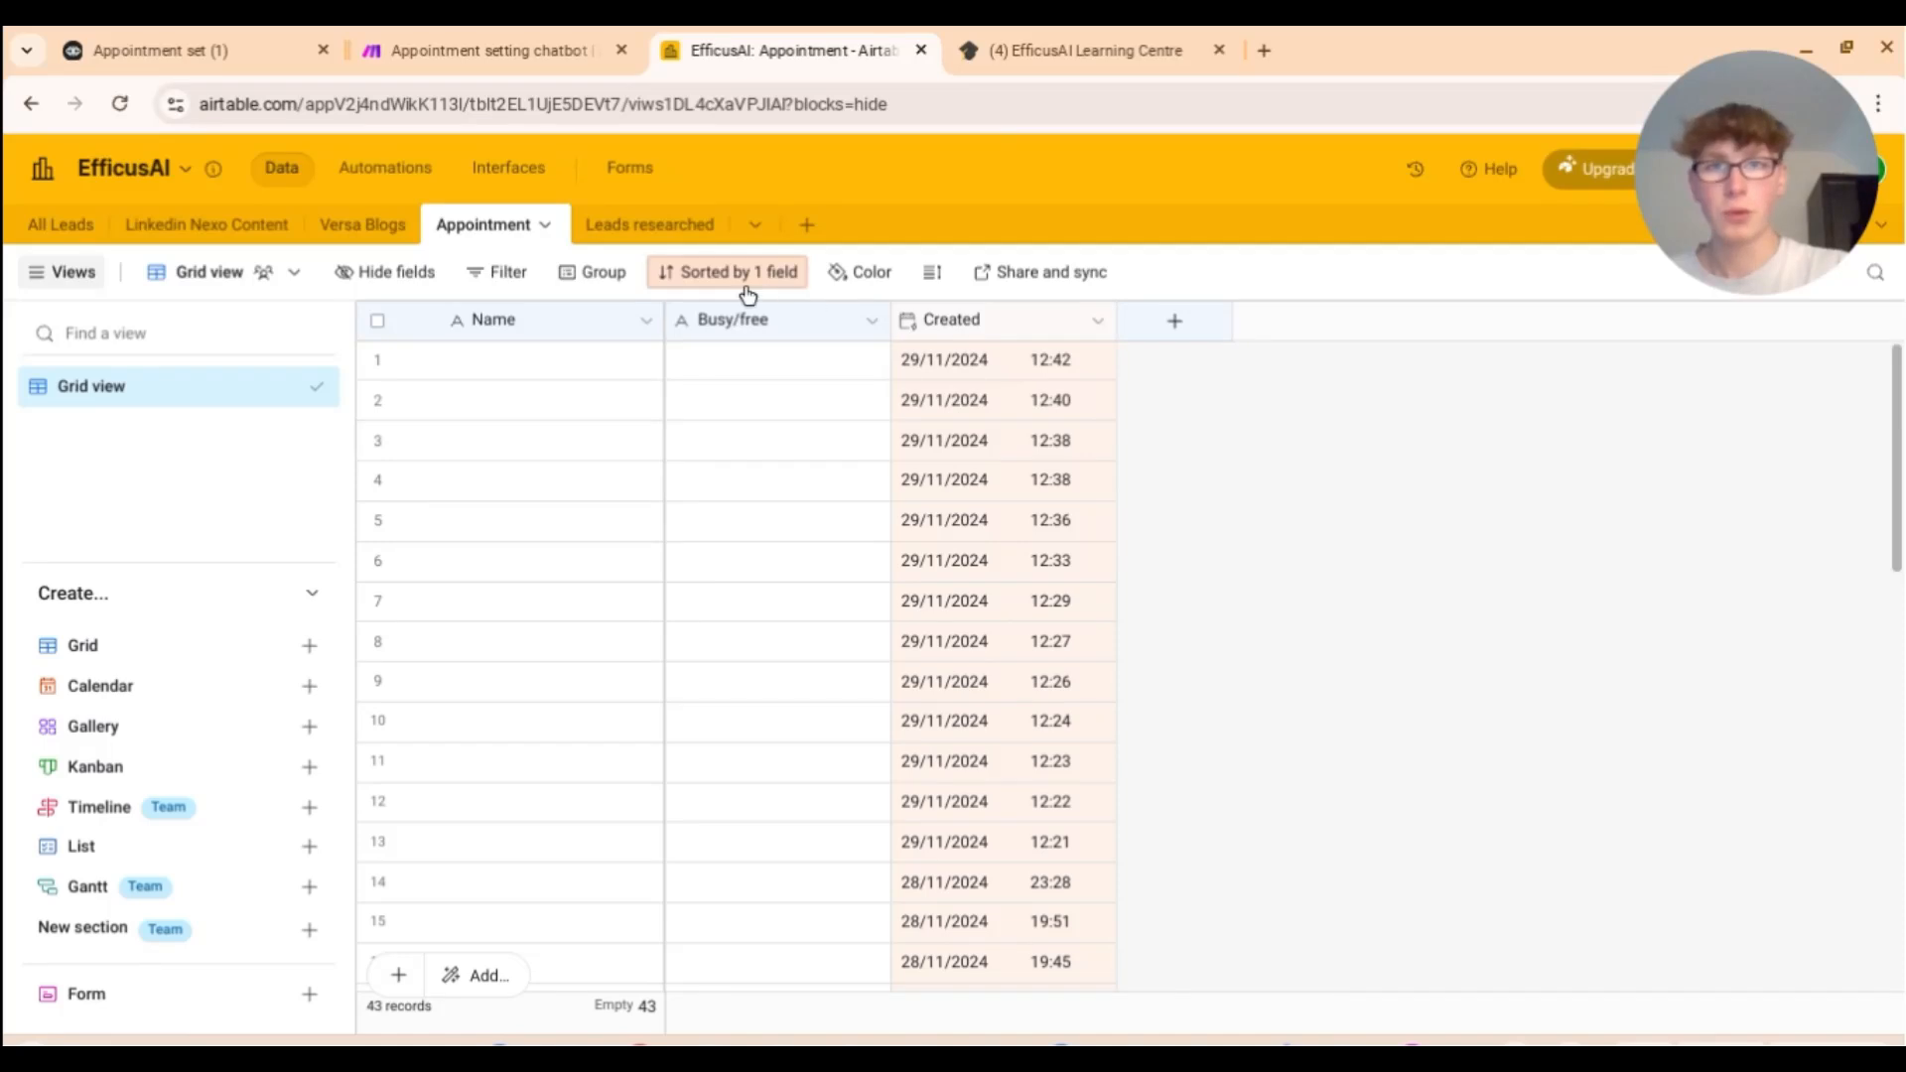
Step: Confirm records are sorted by Created from latest to earliest, then return to the Make scenario
click(717, 282)
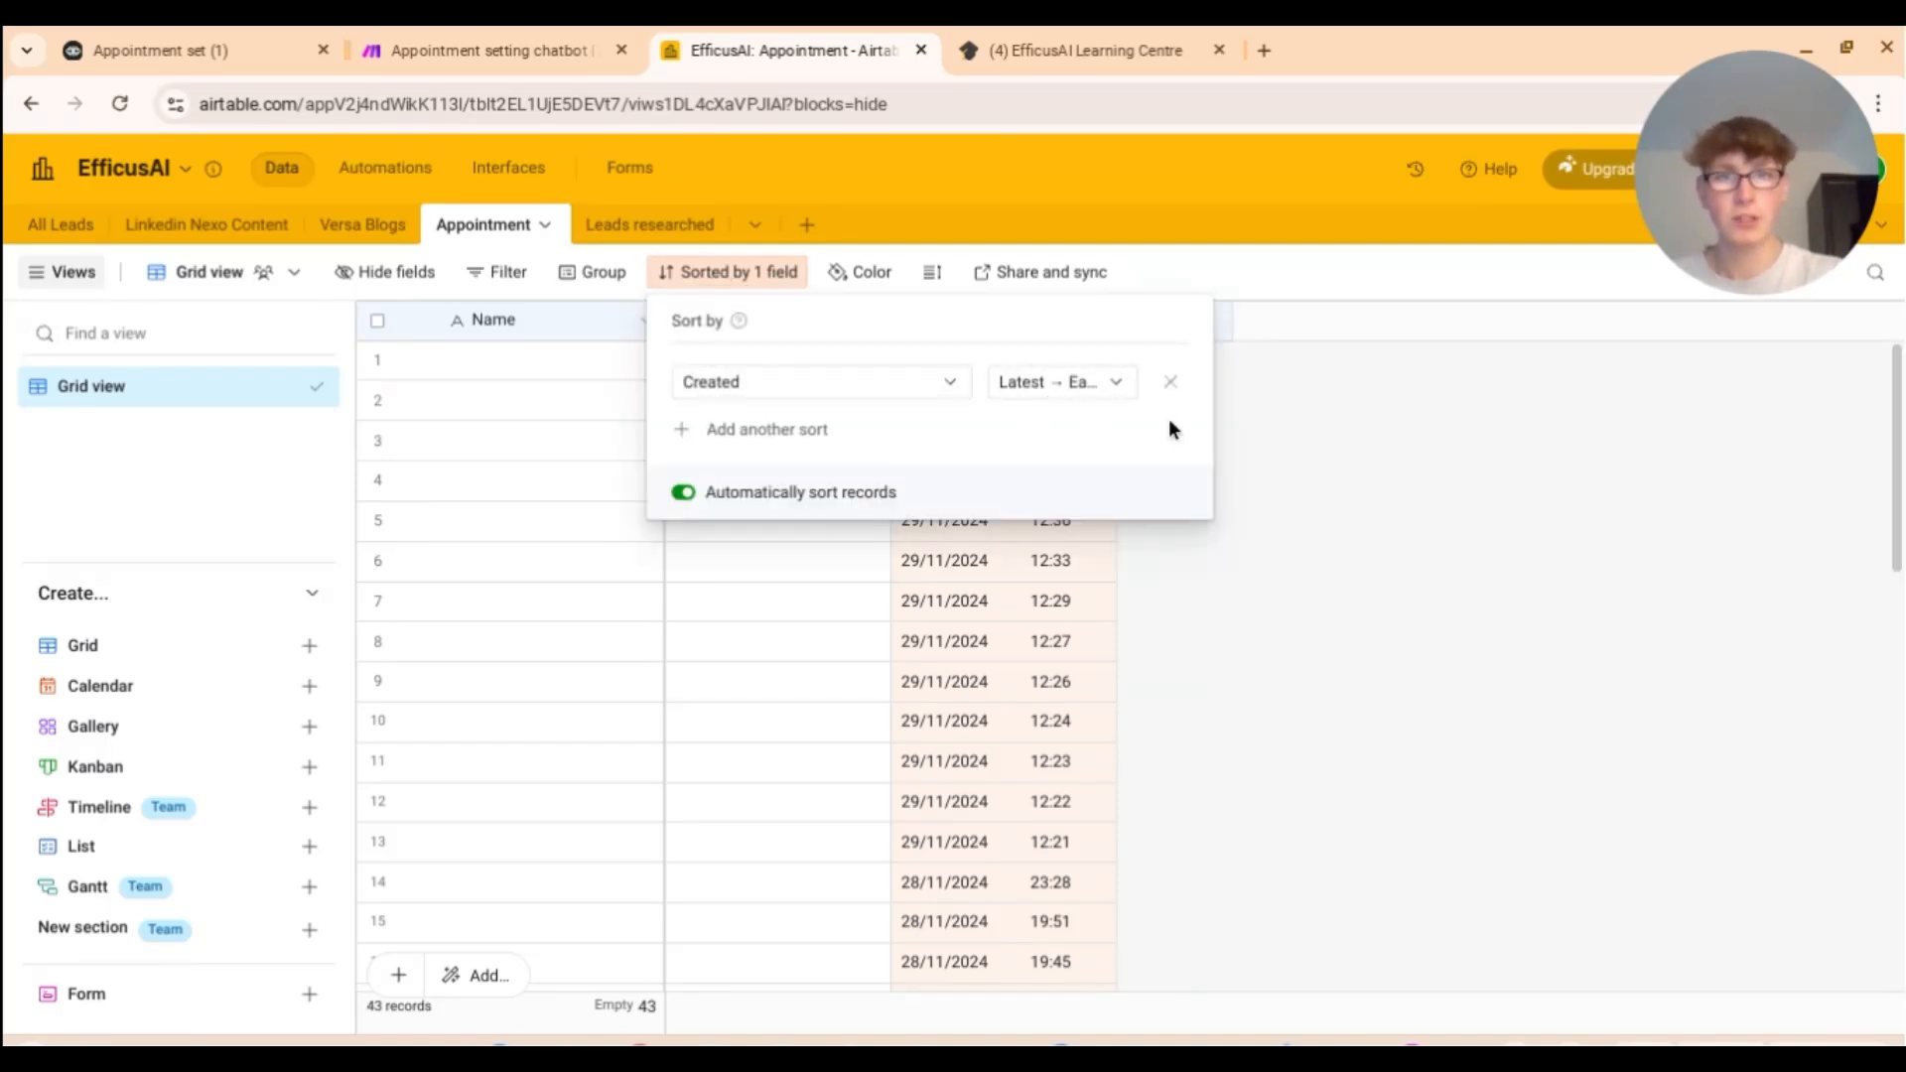
click(1314, 484)
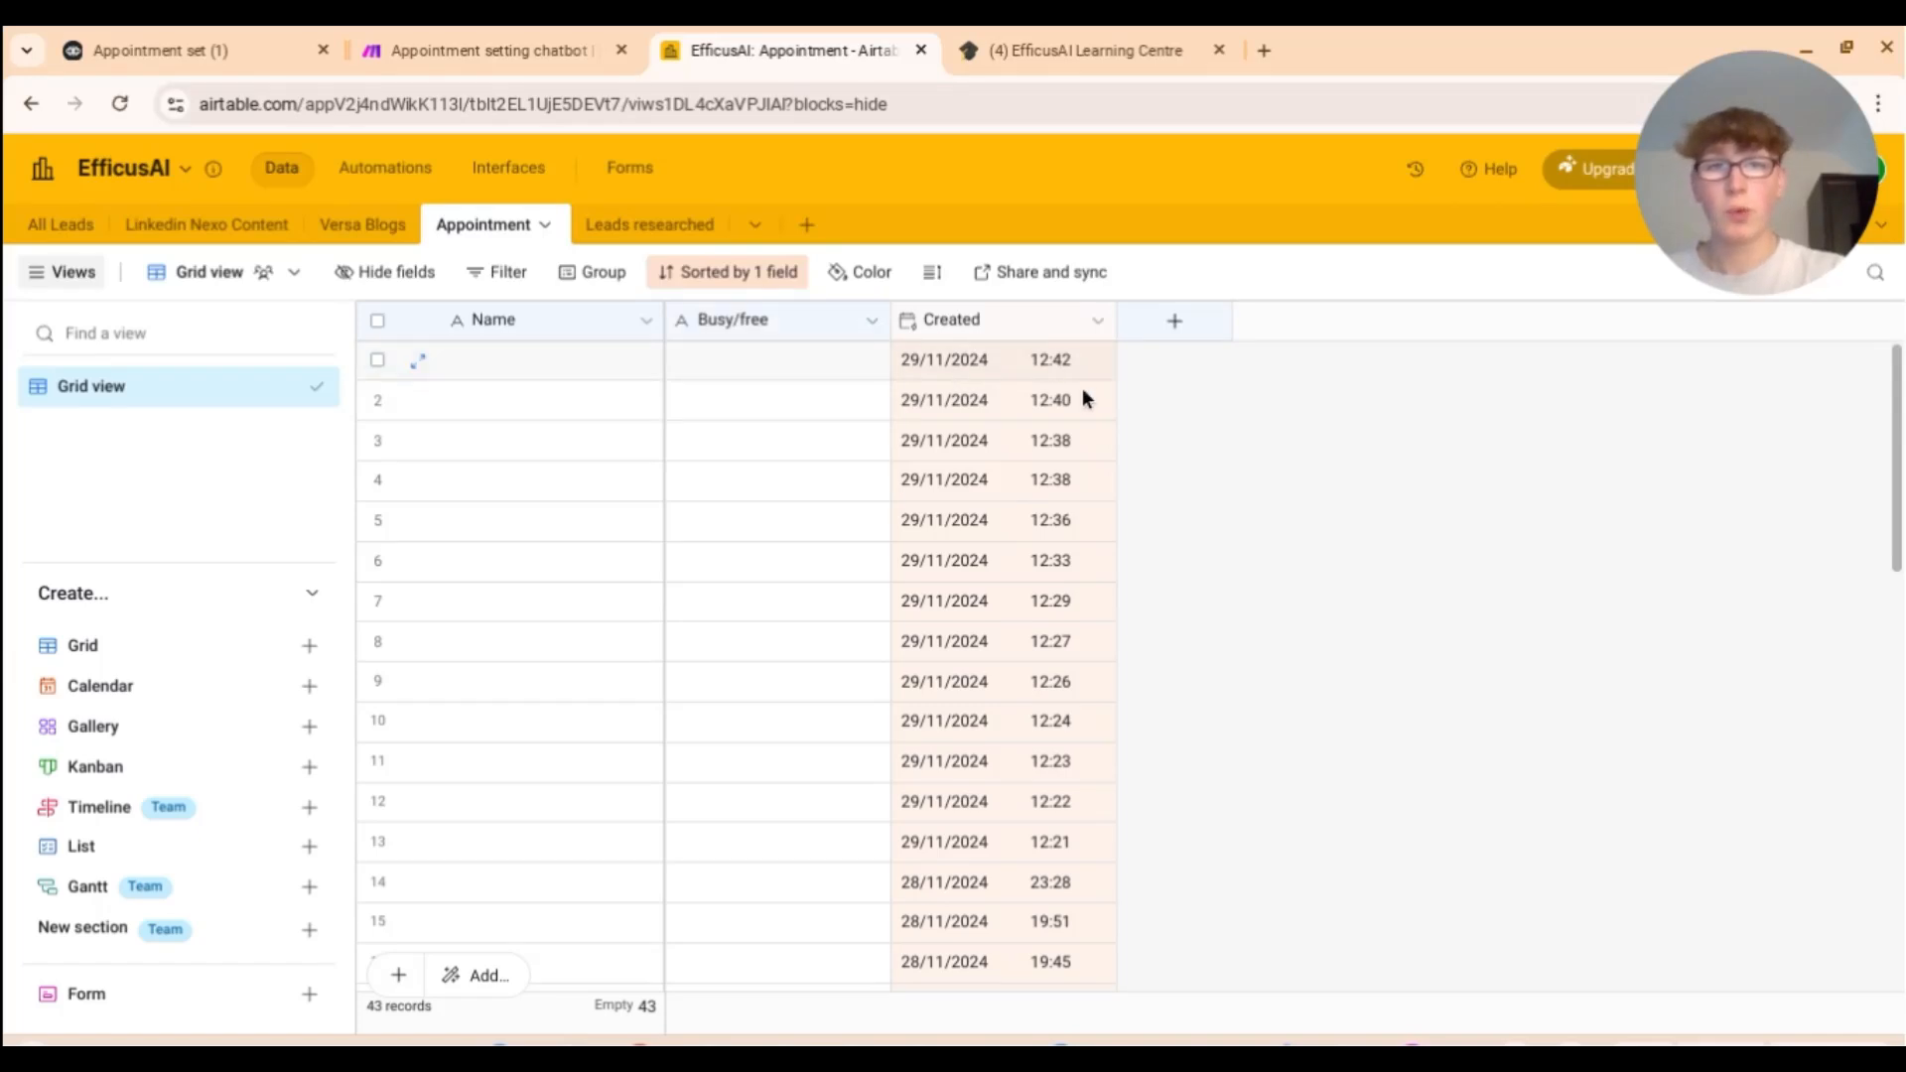
click(399, 39)
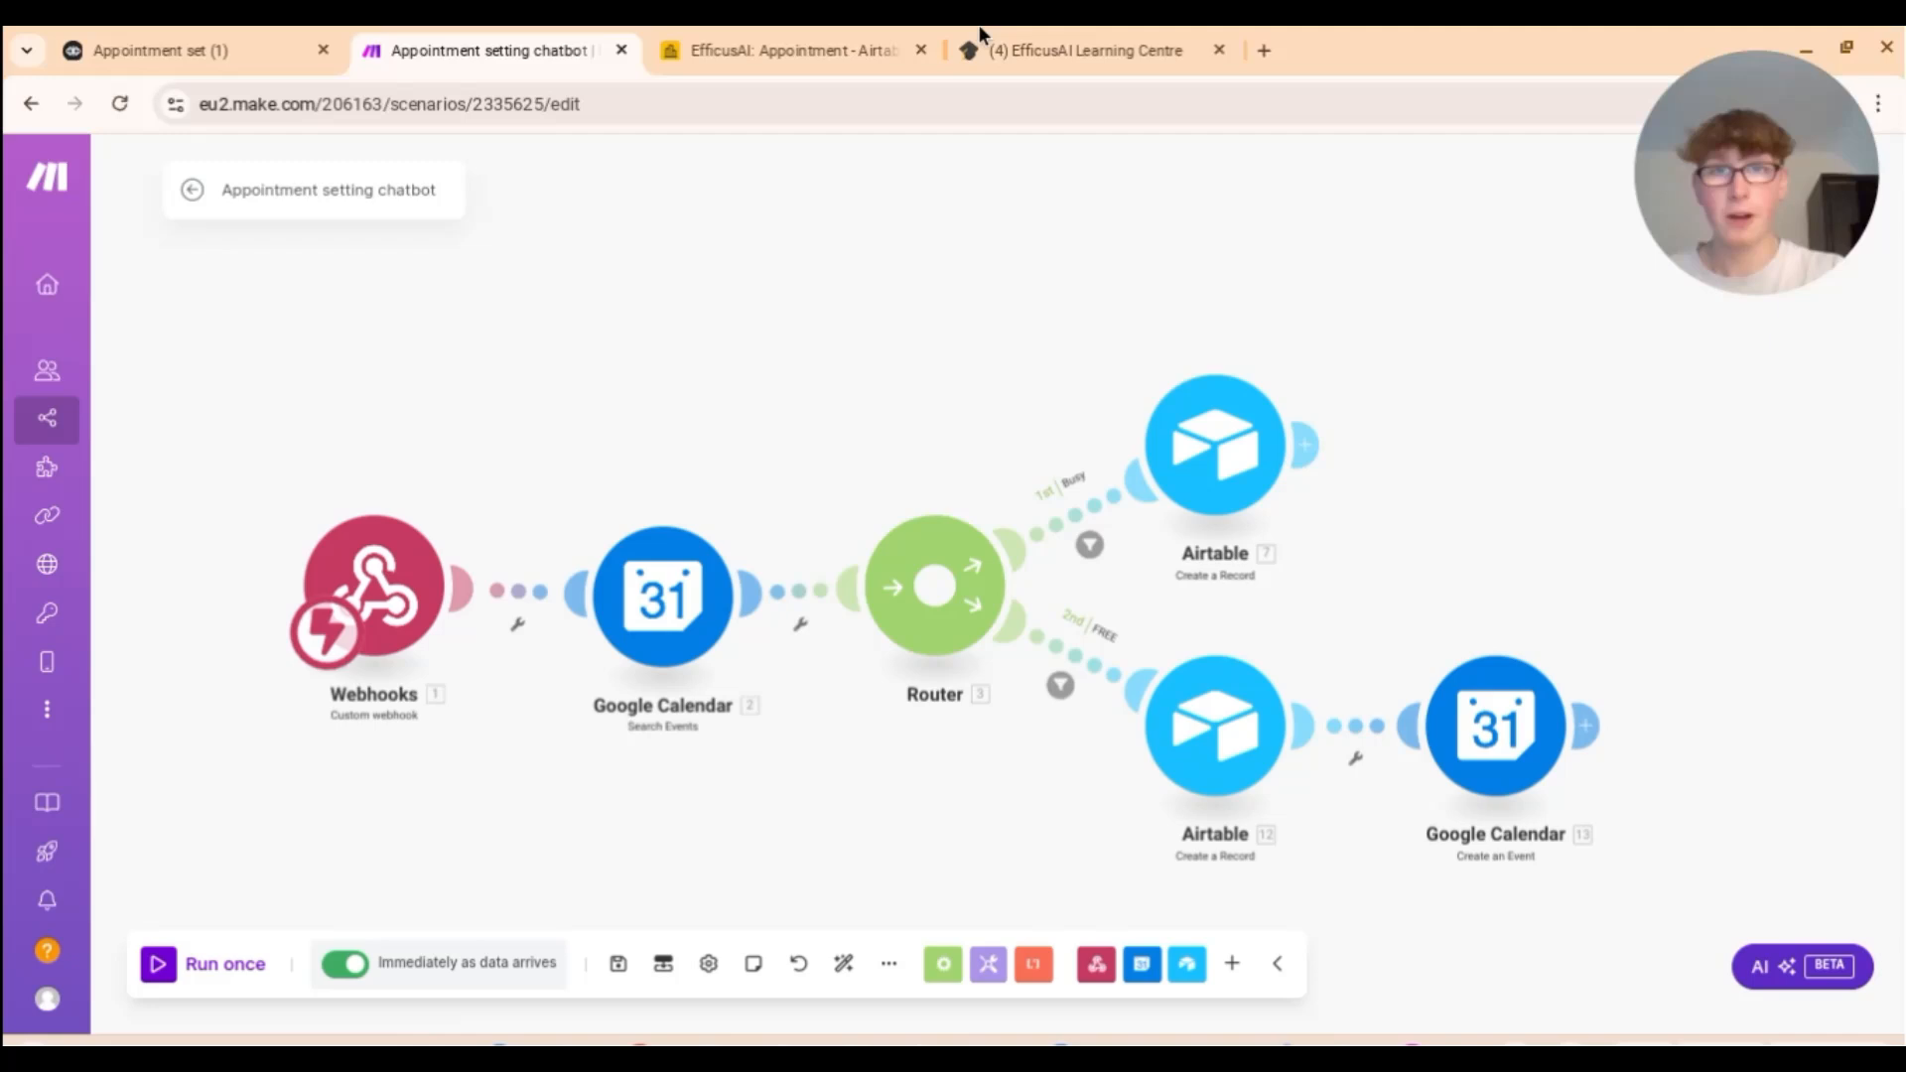
click(784, 49)
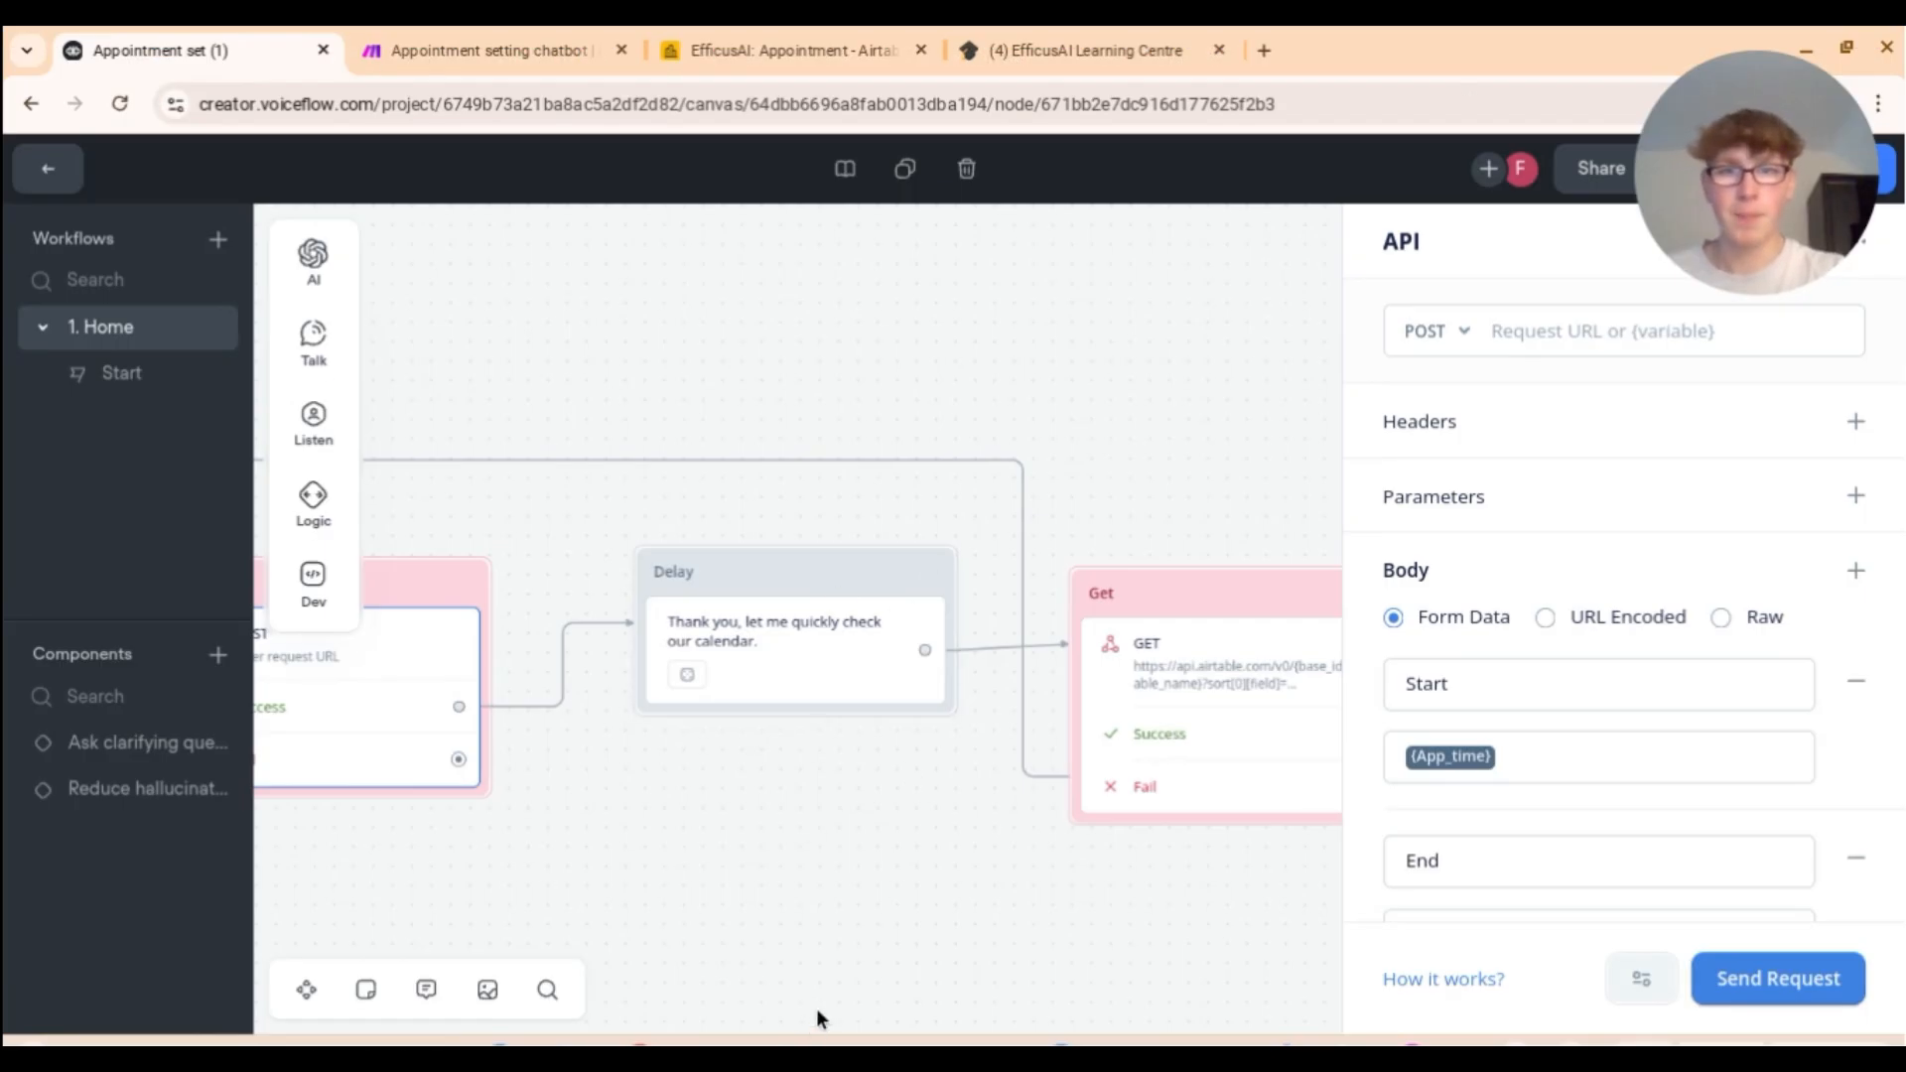
click(490, 55)
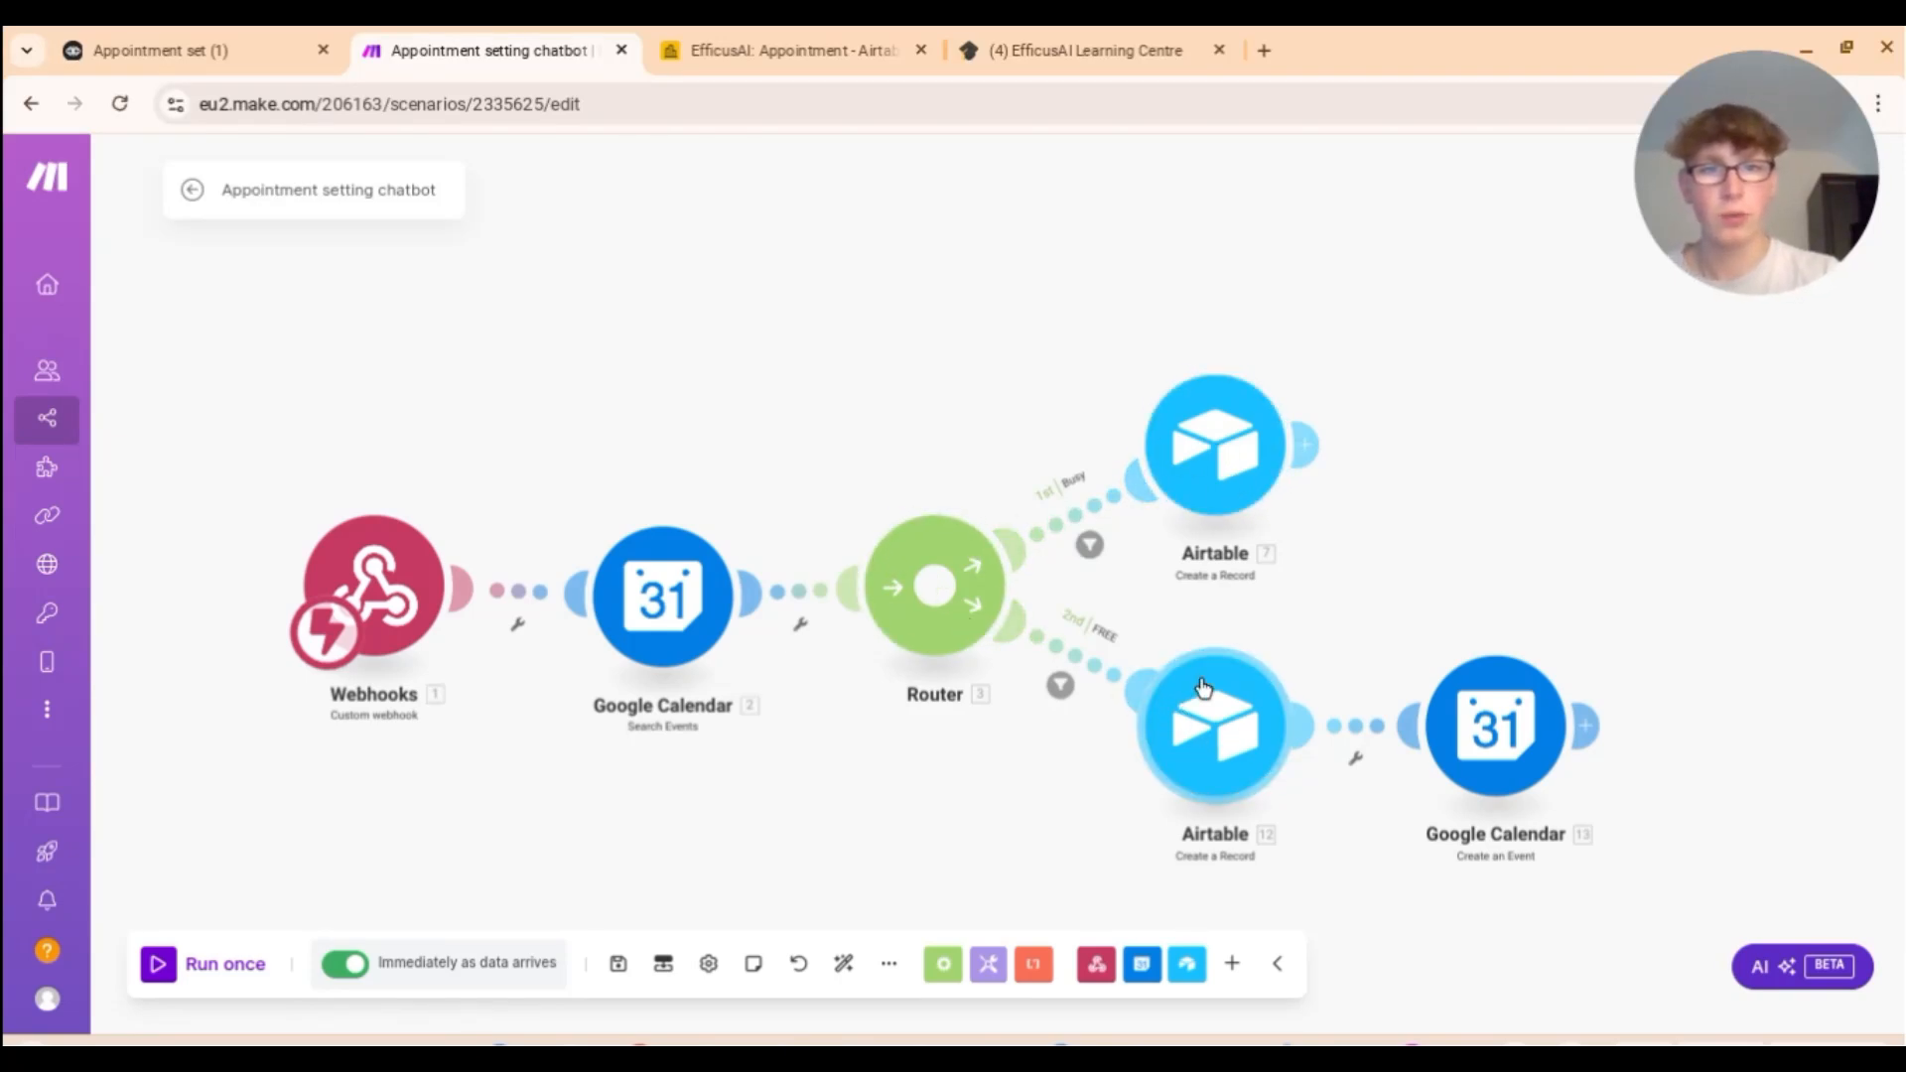
Step: View Airtable's Busy/free column, then return to Voiceflow's Airtable GET request block
click(818, 52)
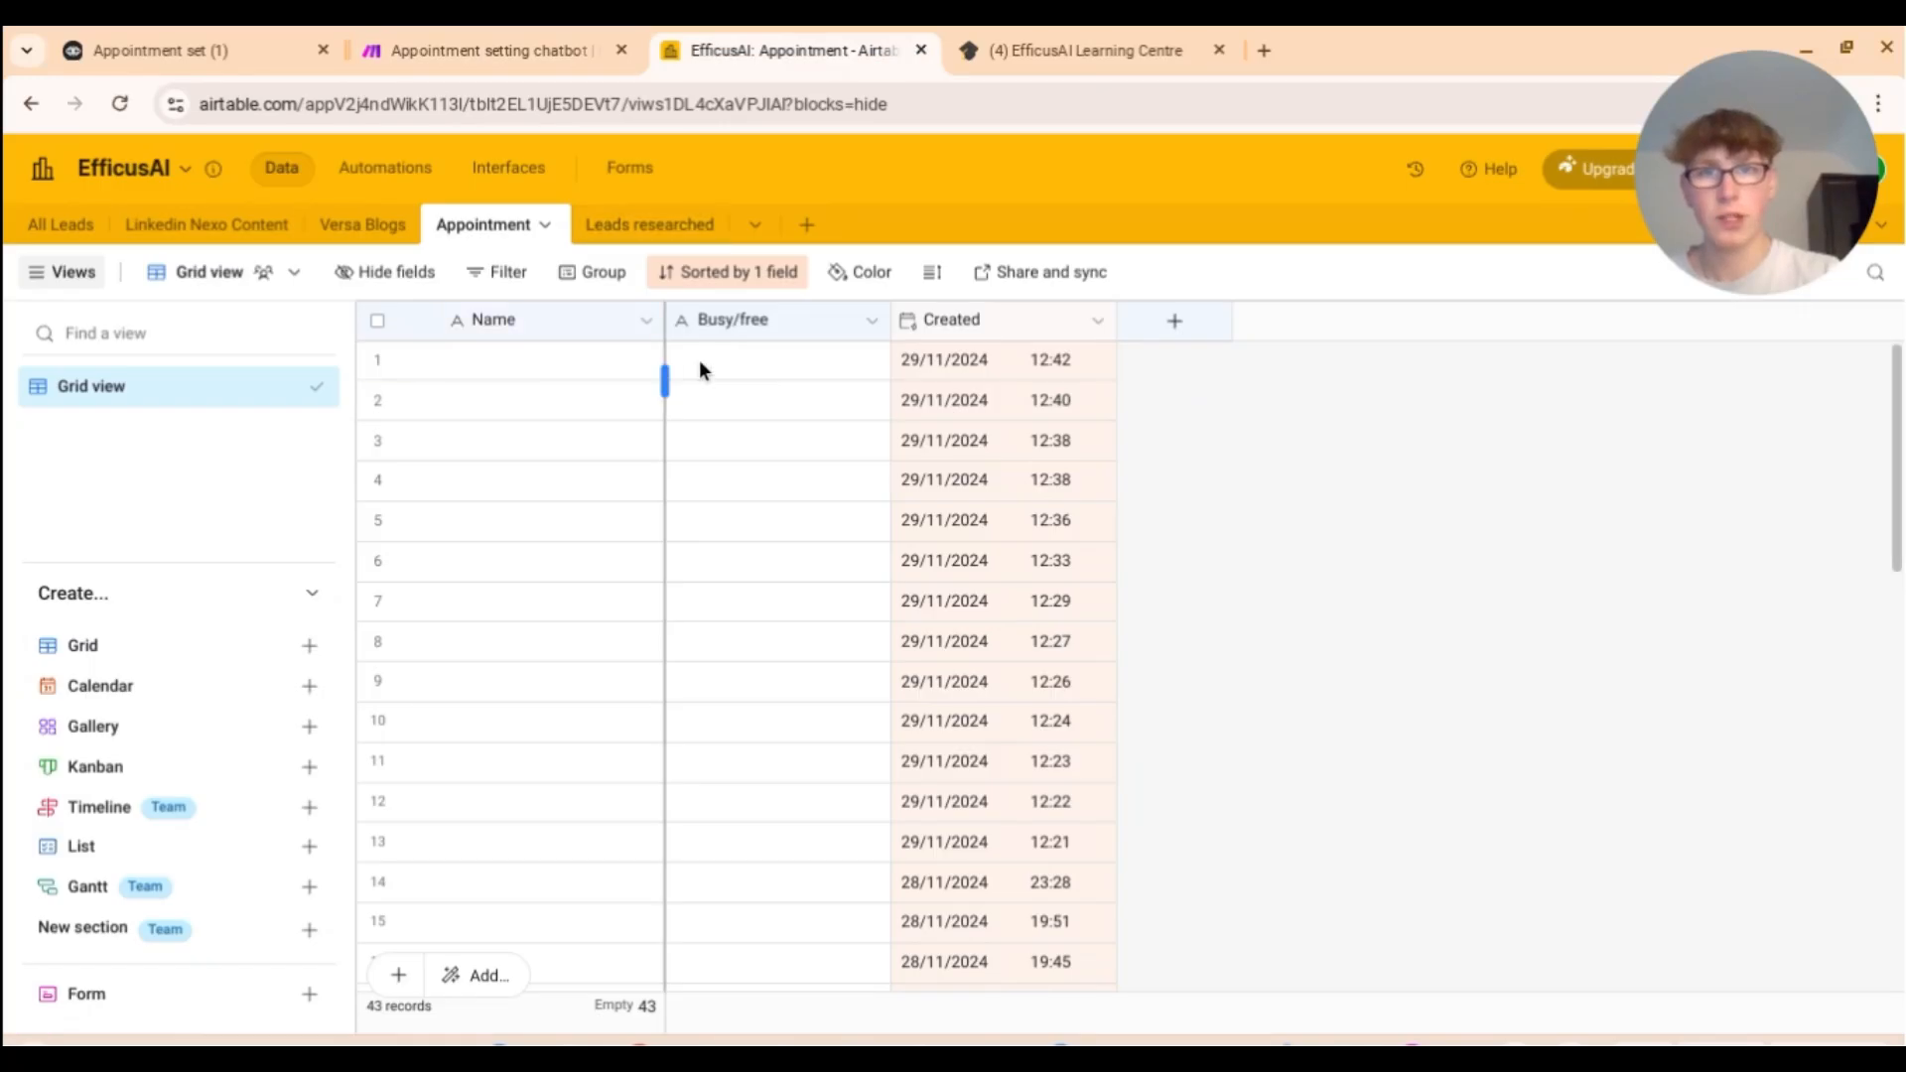
click(242, 42)
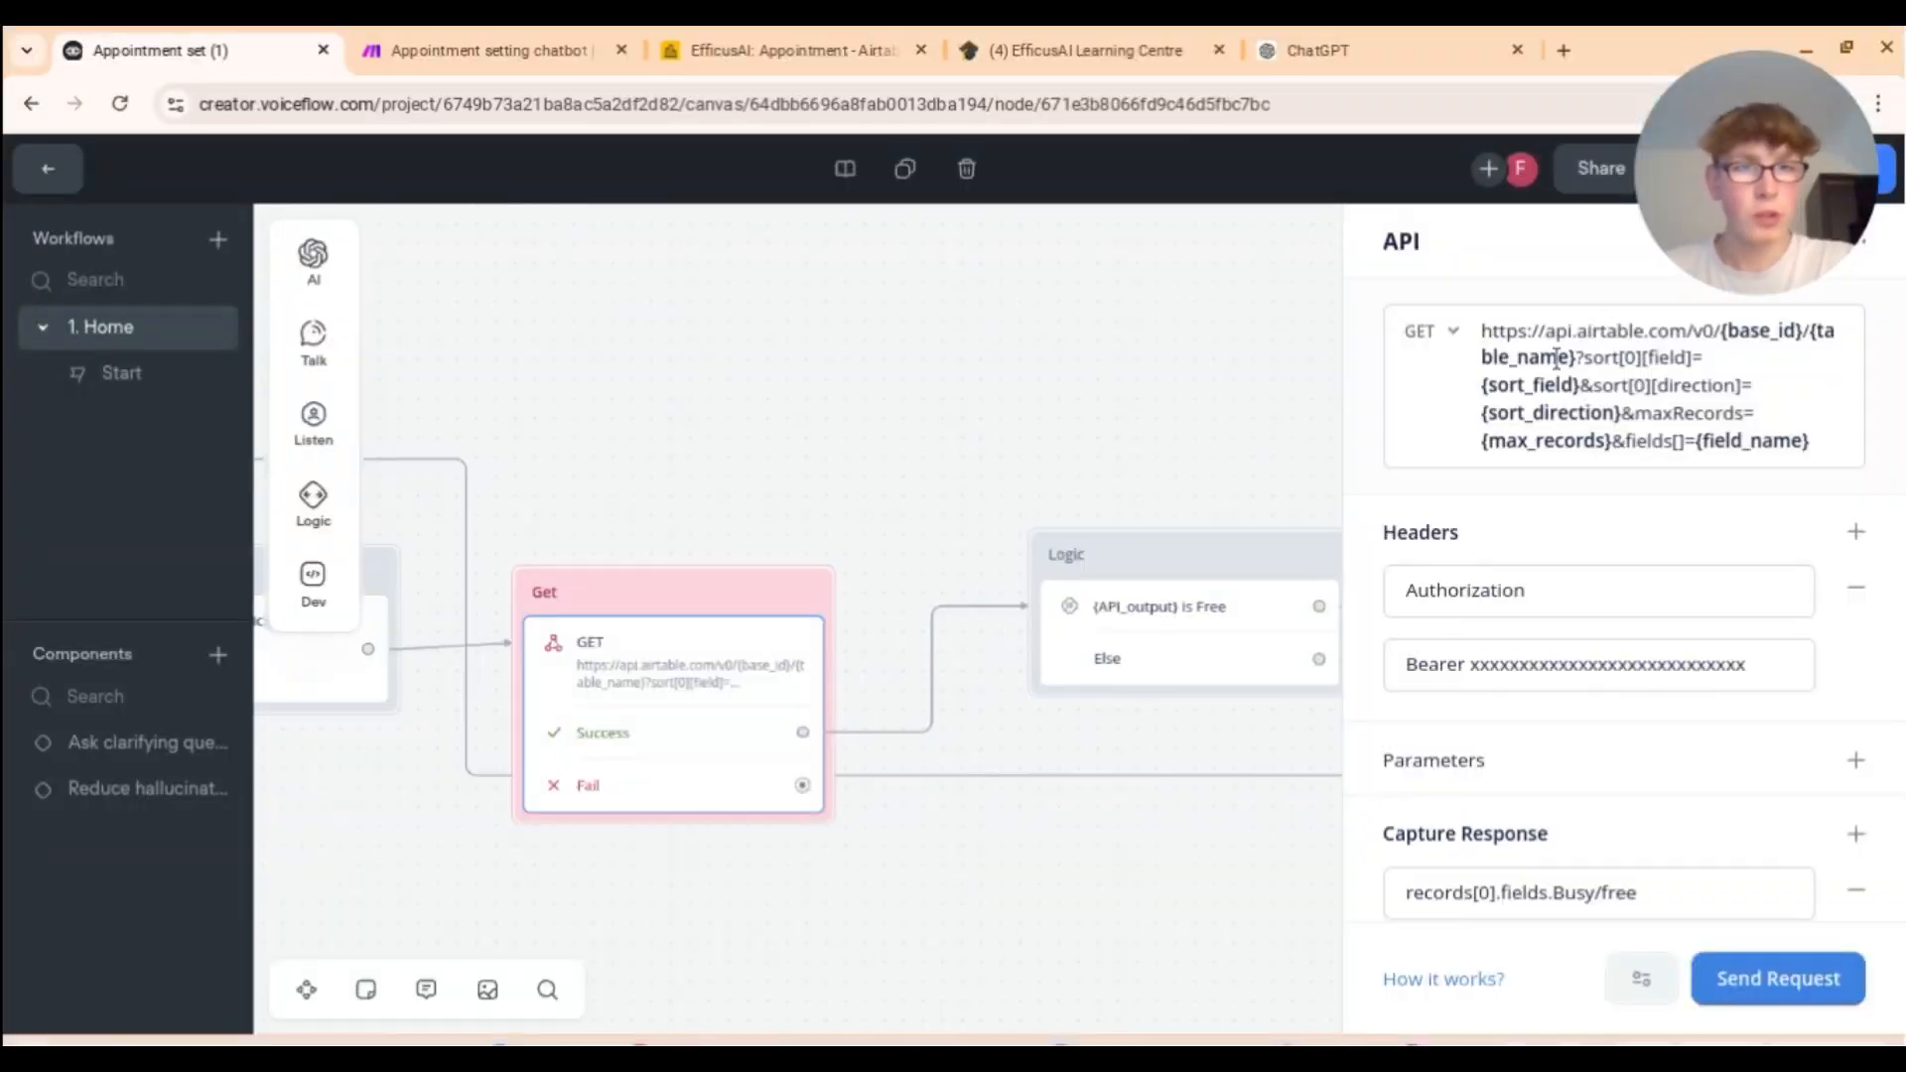
click(715, 50)
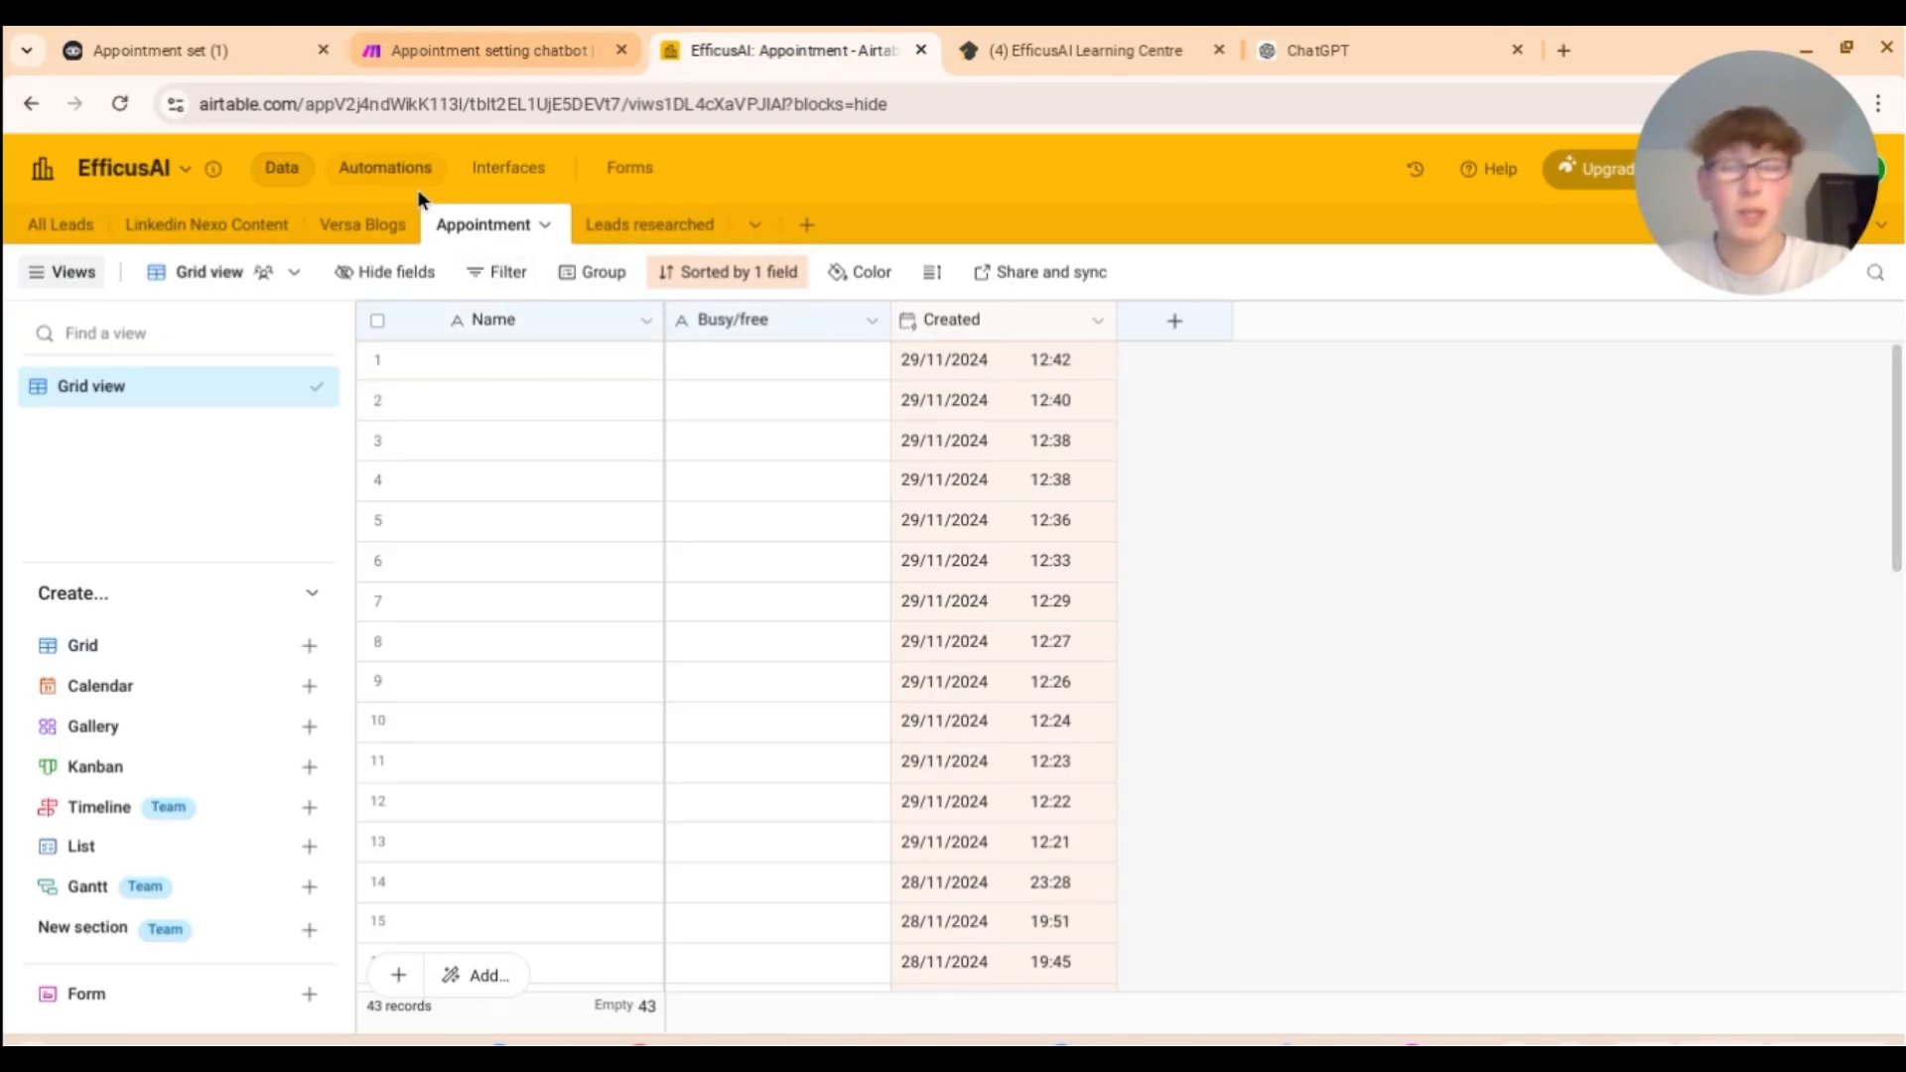
click(130, 52)
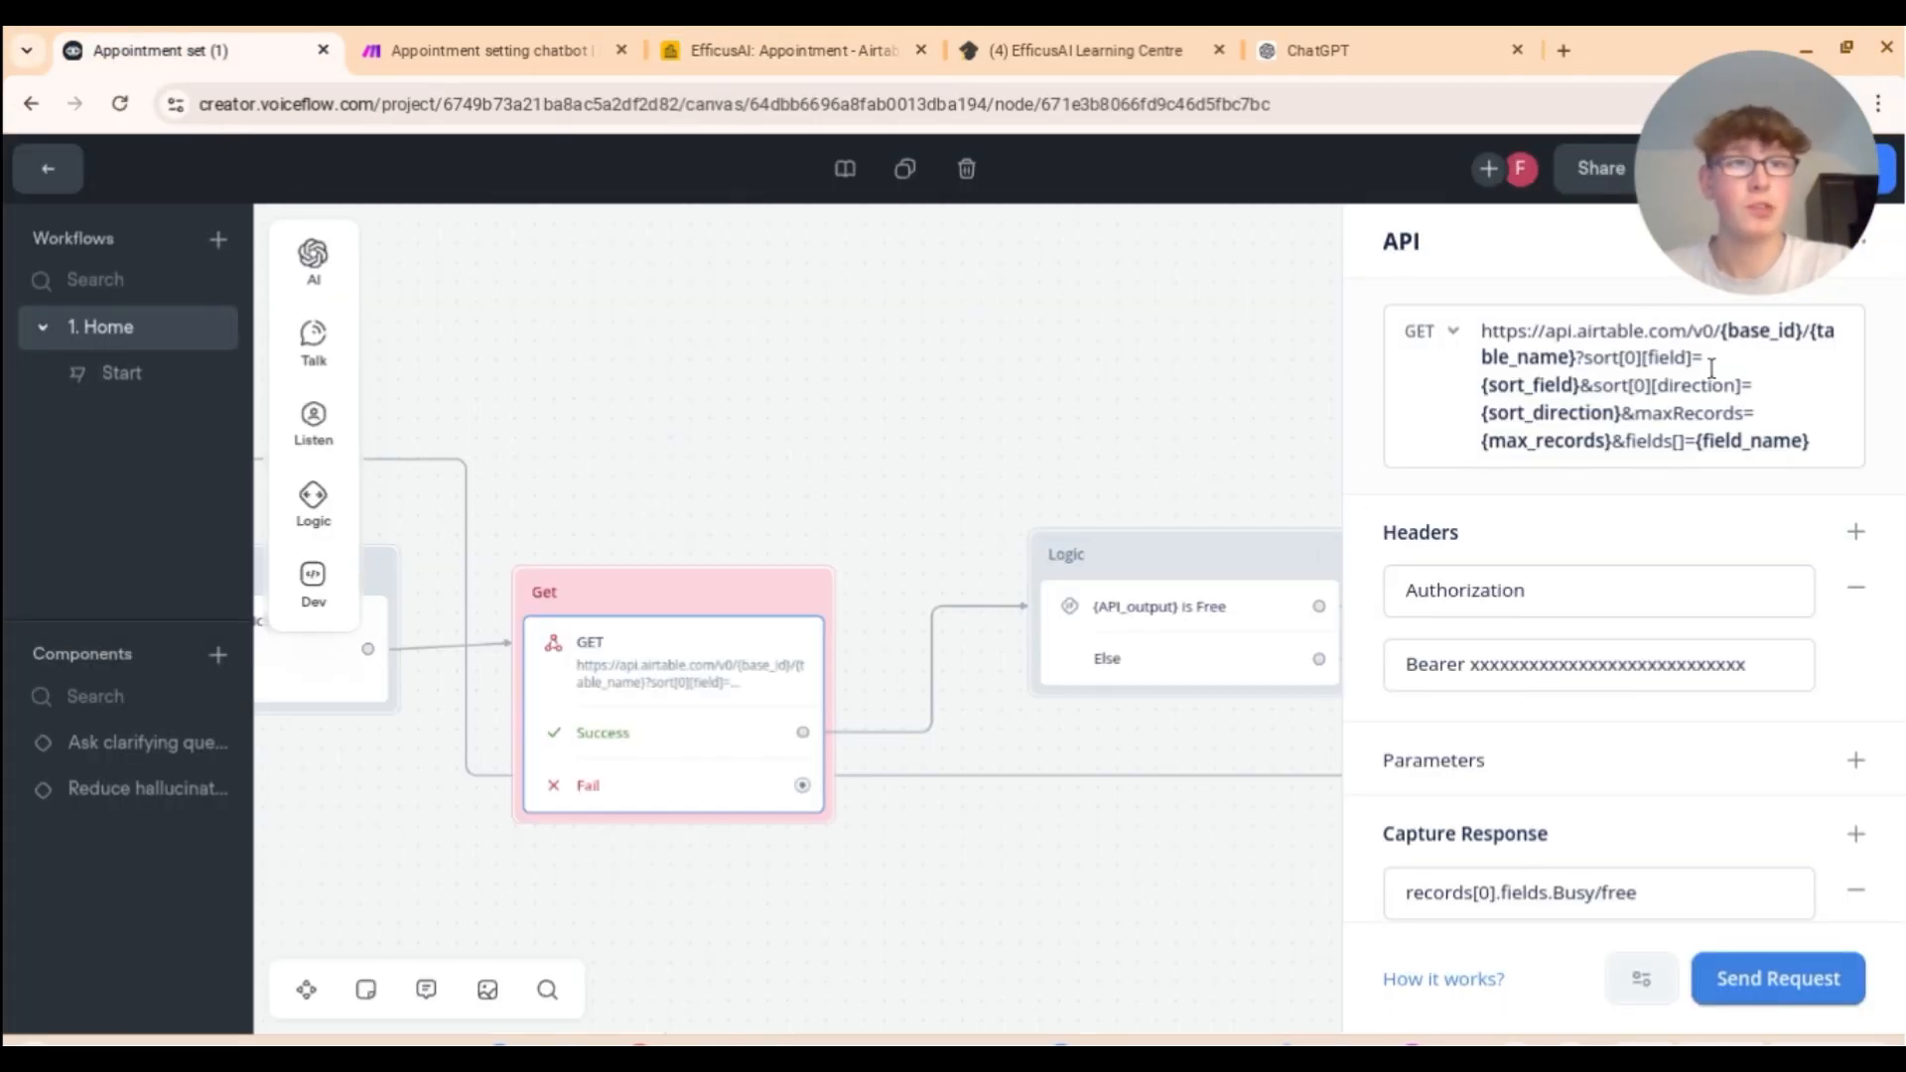
click(681, 36)
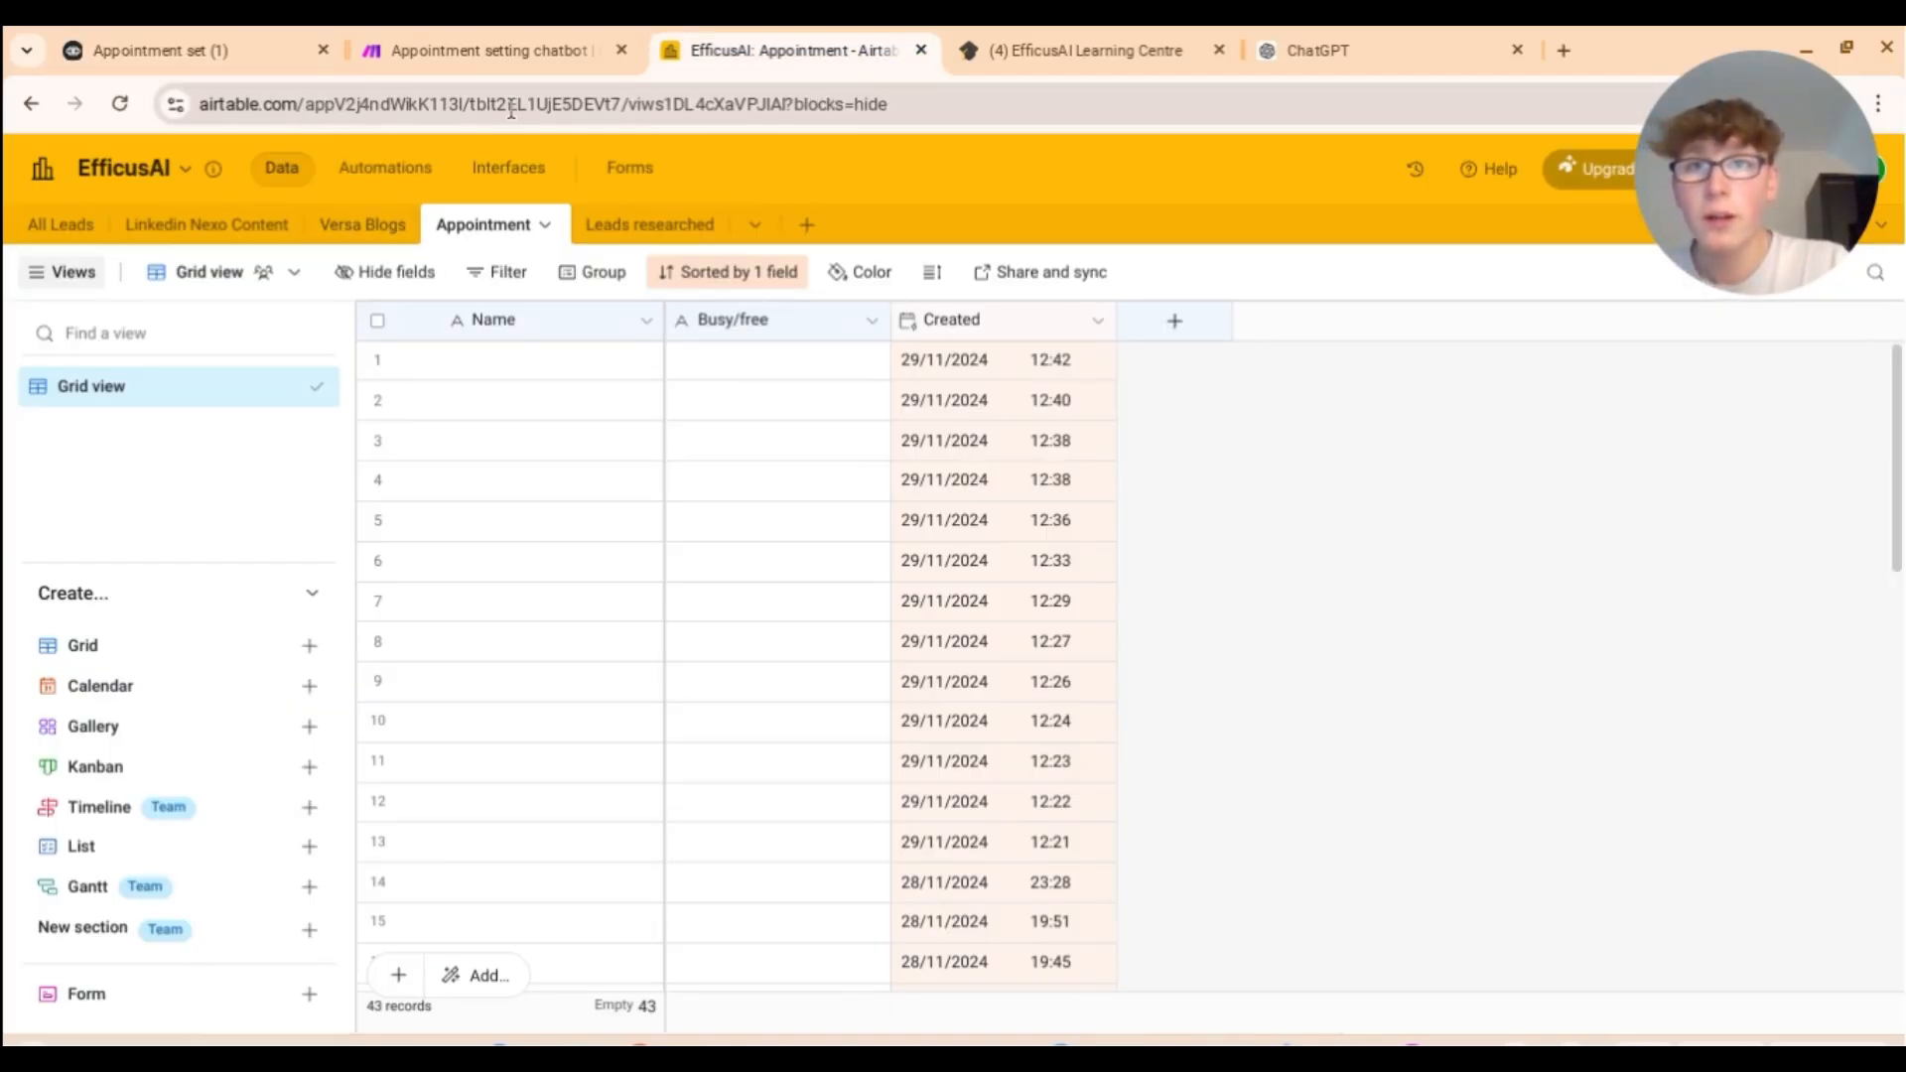
click(288, 37)
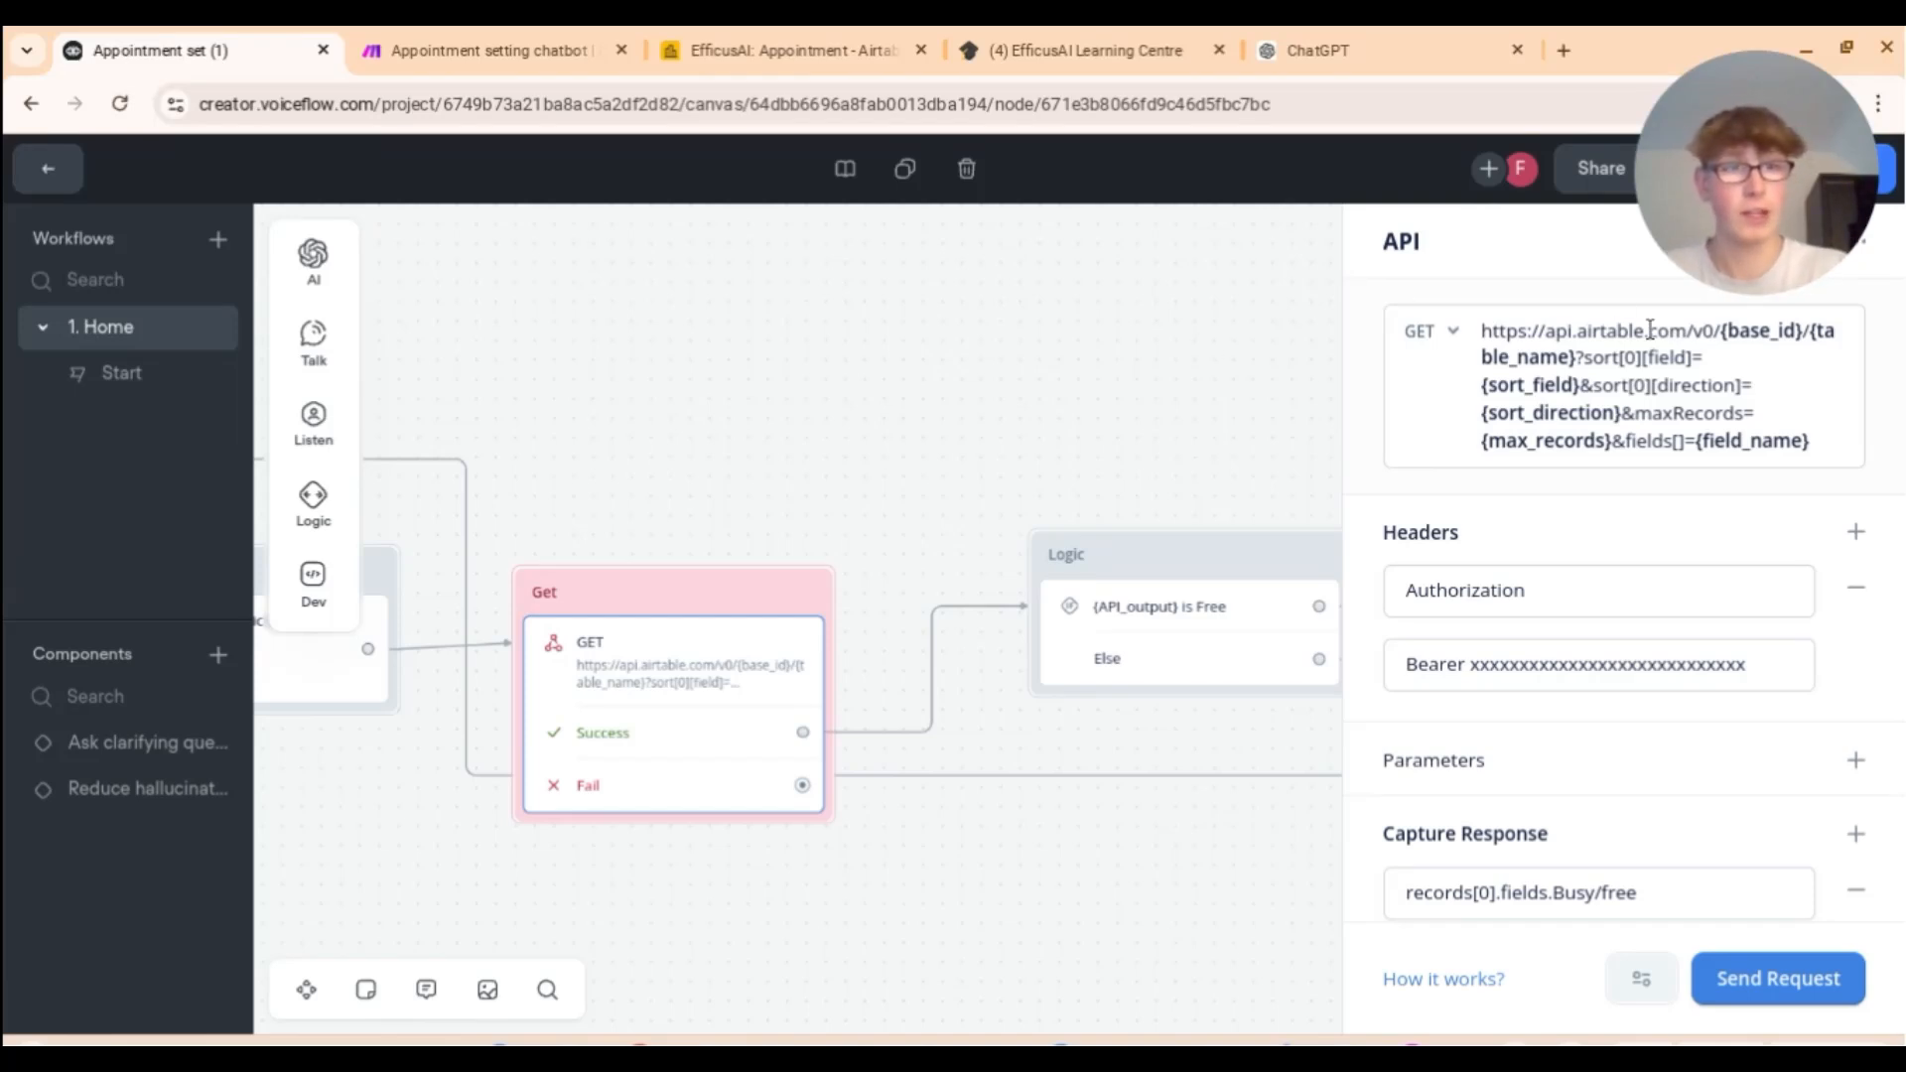
click(785, 50)
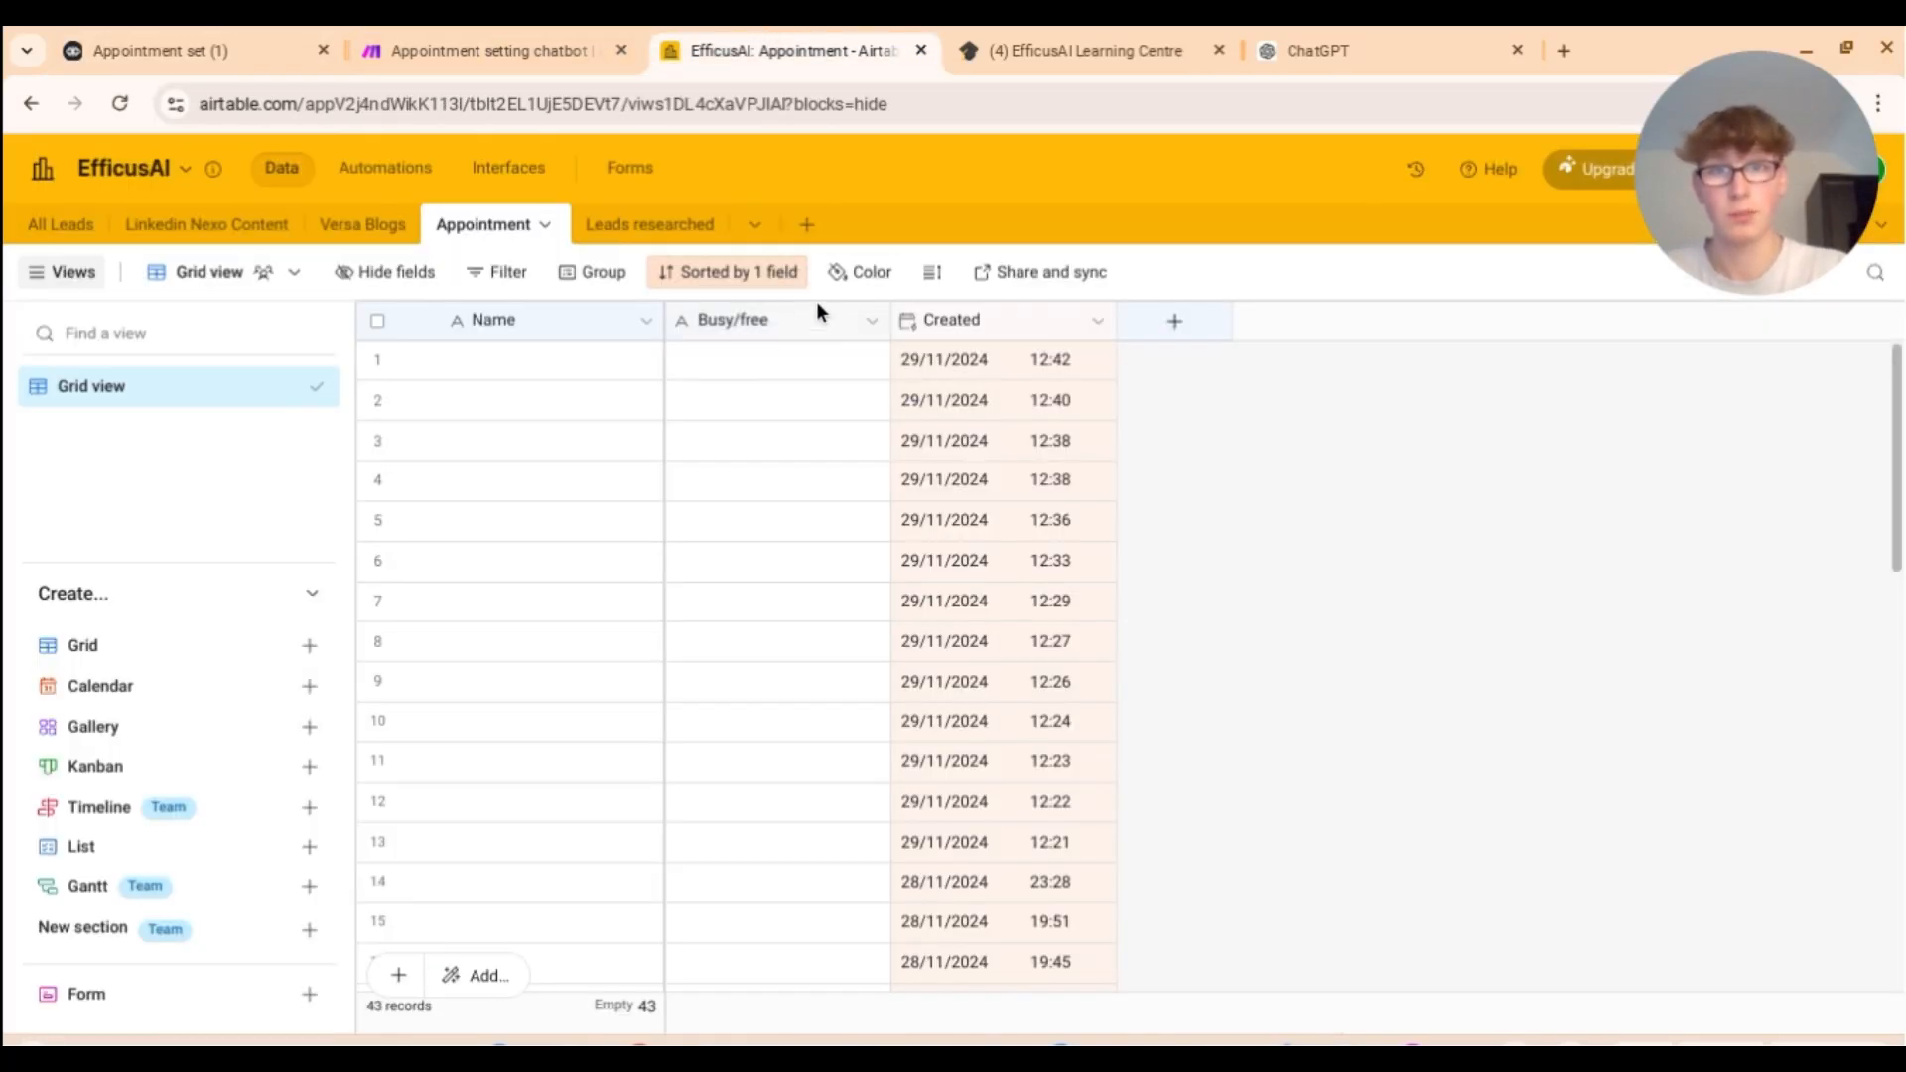
click(230, 49)
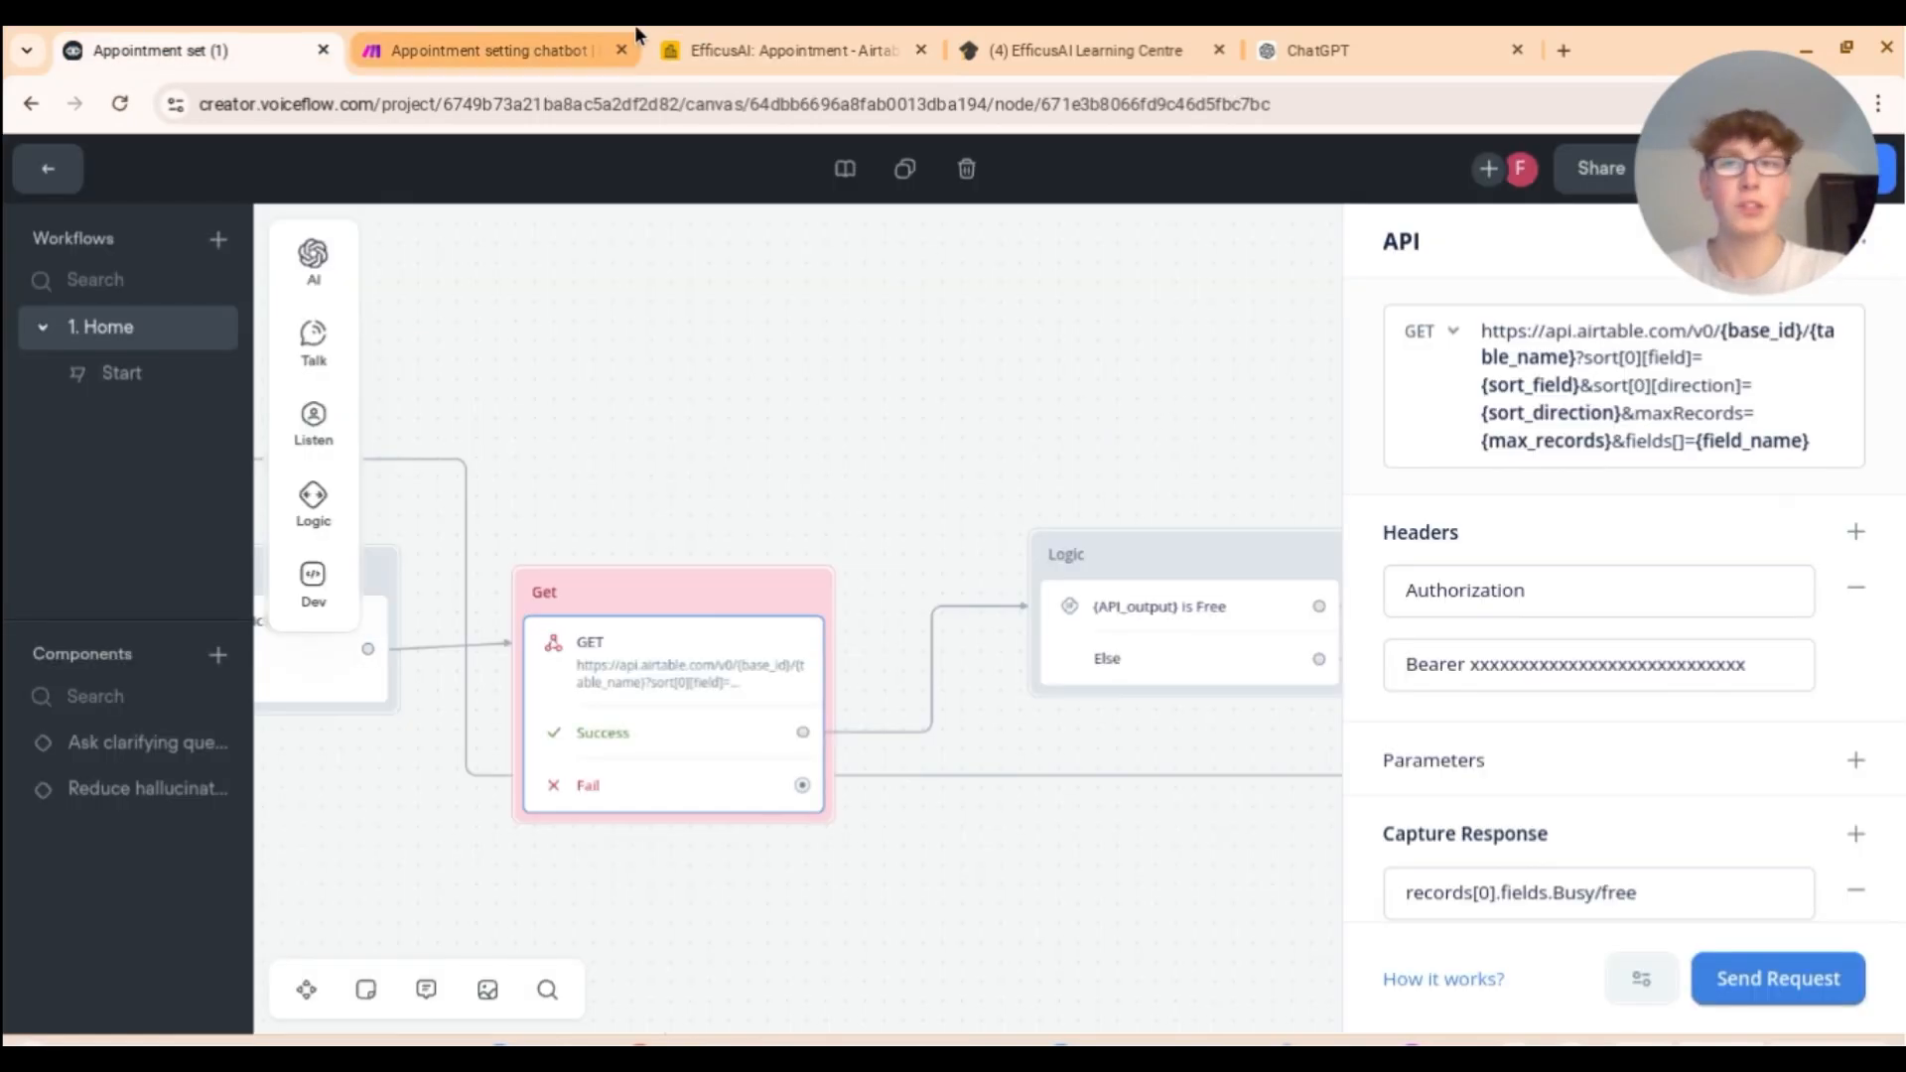
click(667, 35)
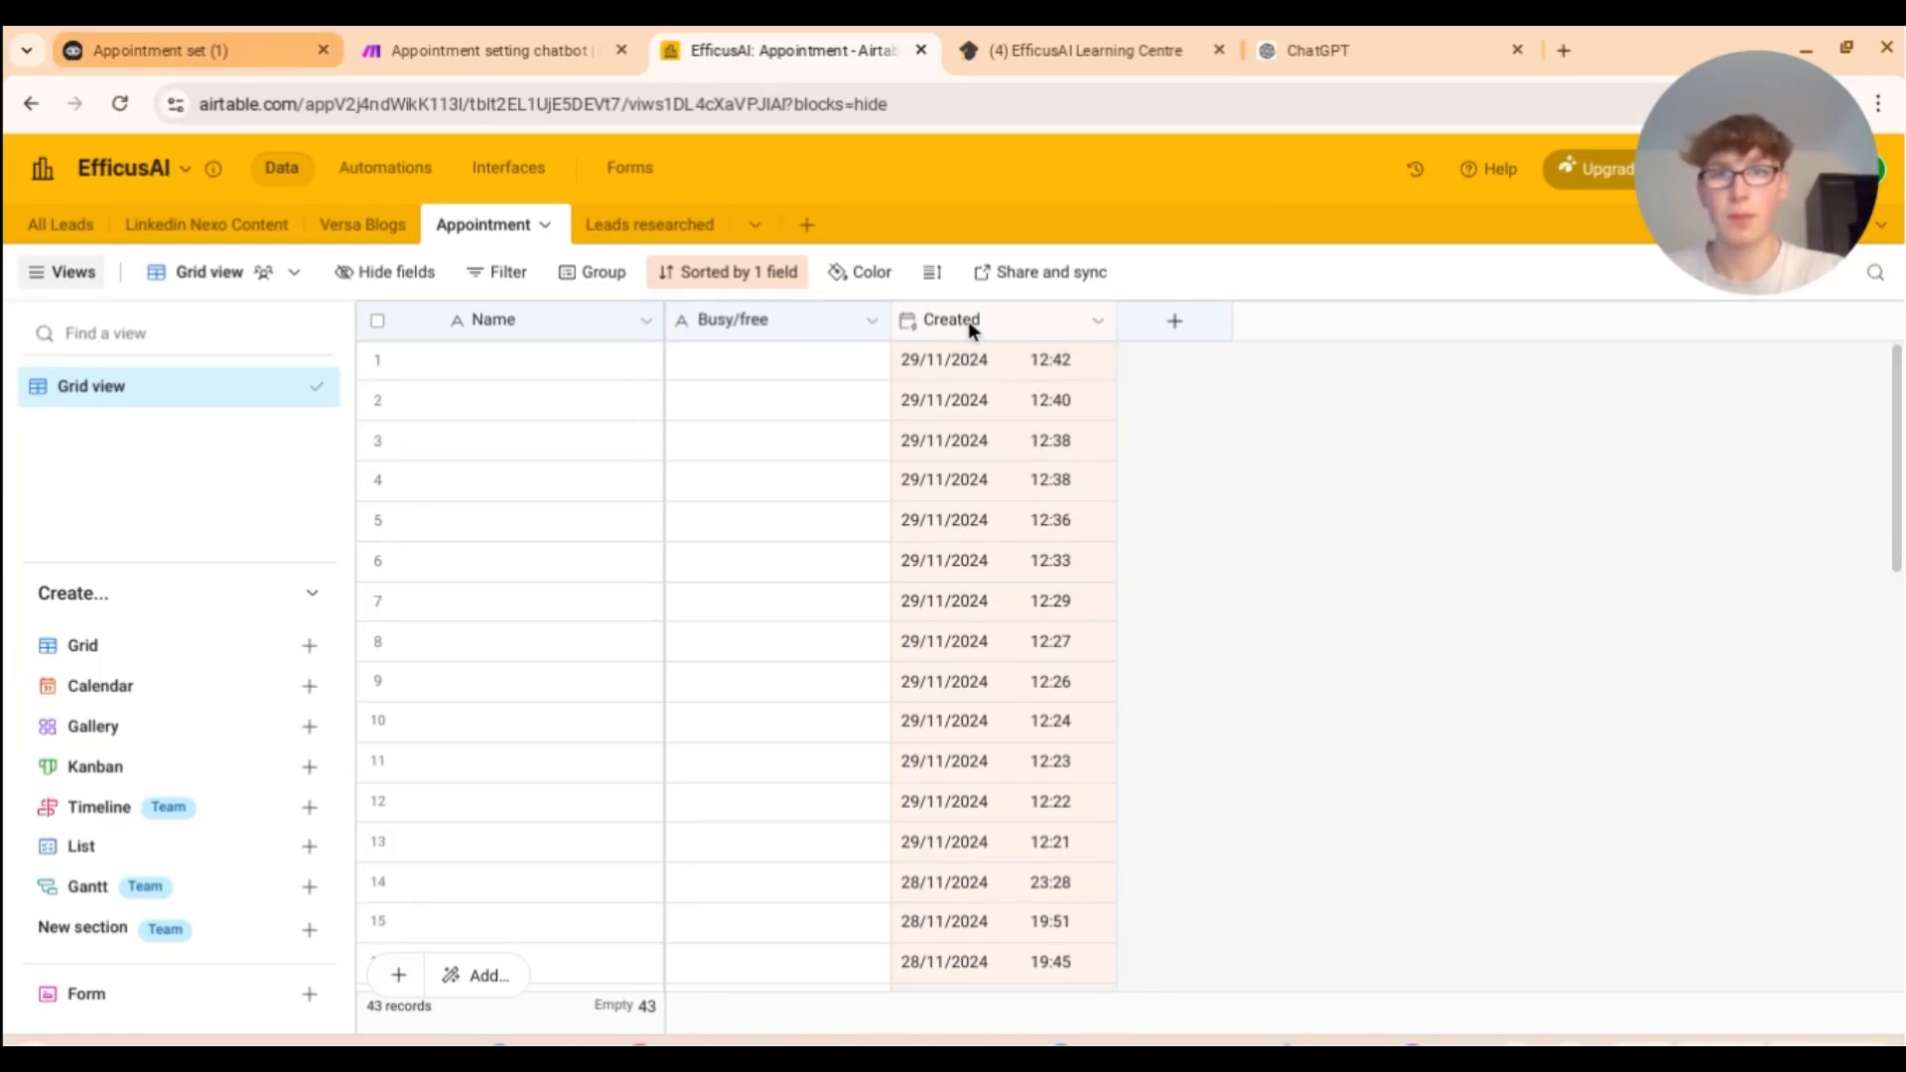
click(198, 49)
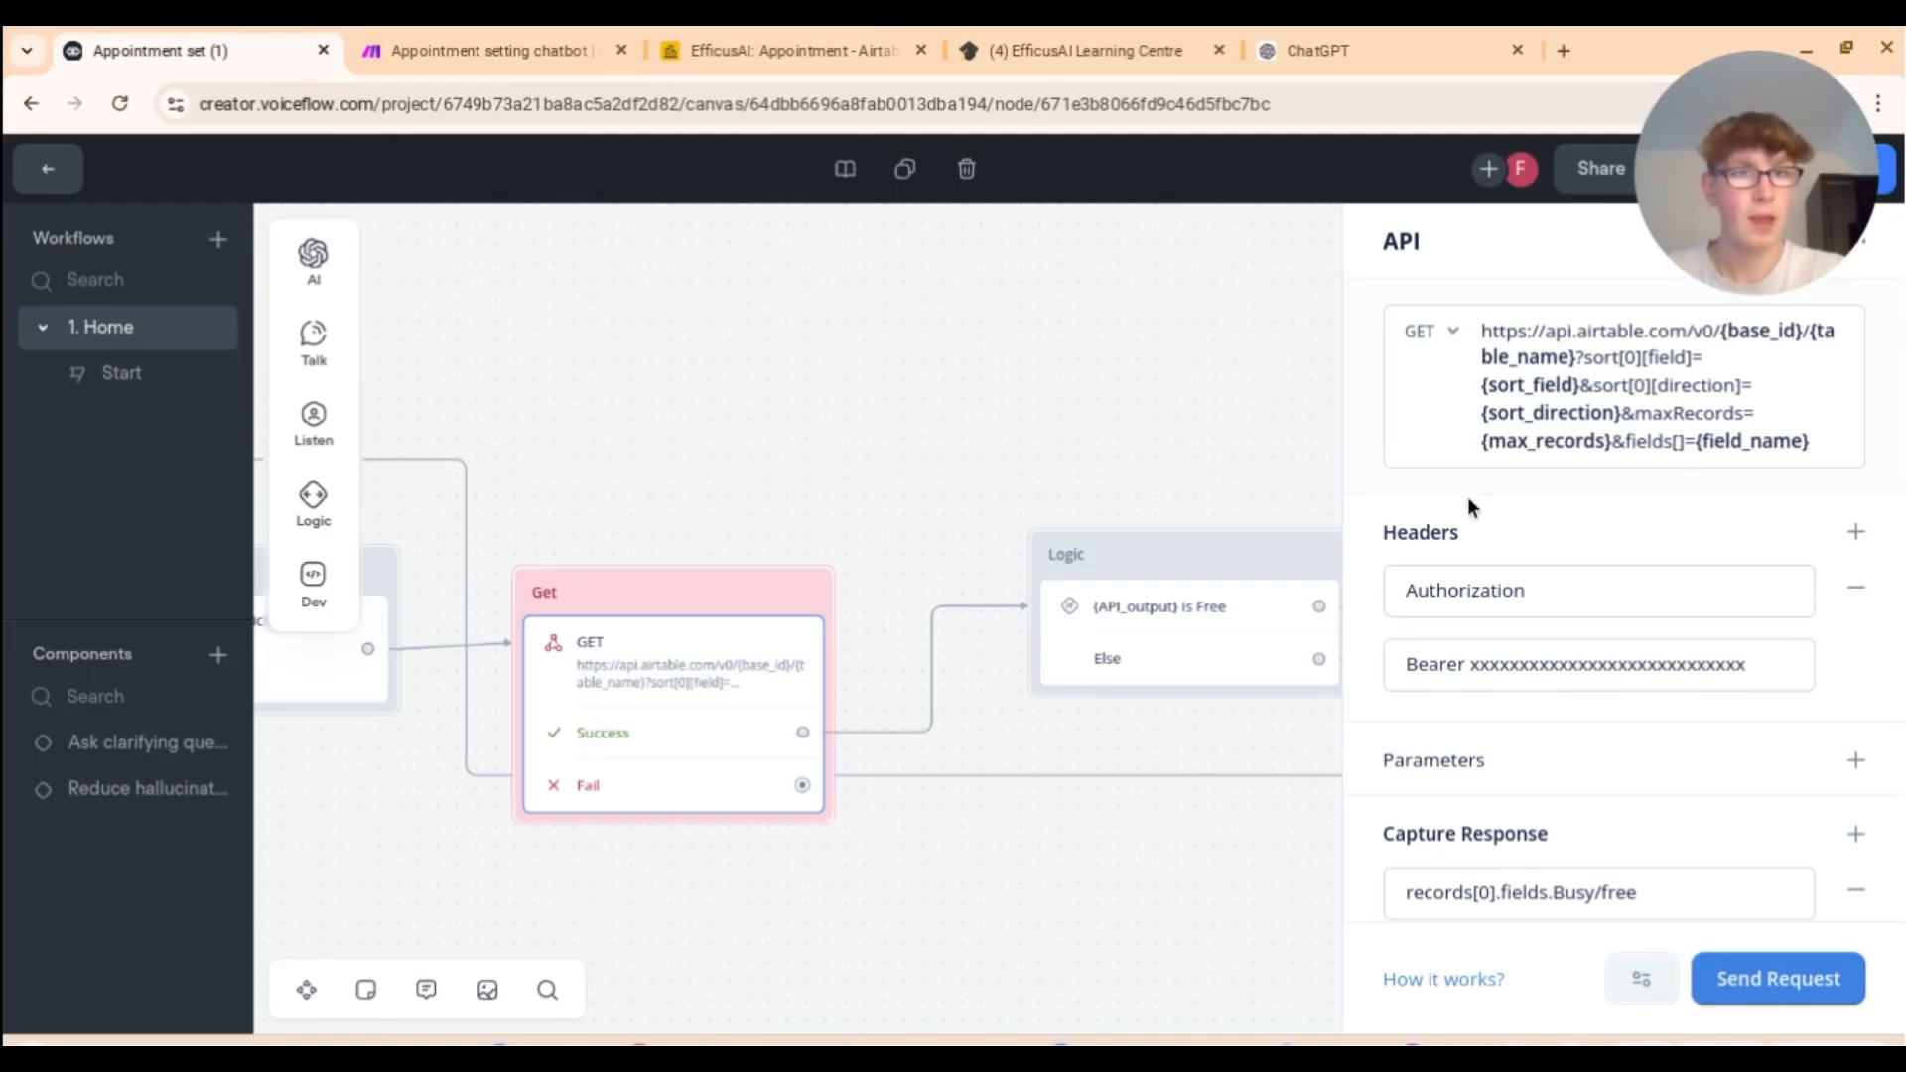
scroll(1467, 493, down, 3)
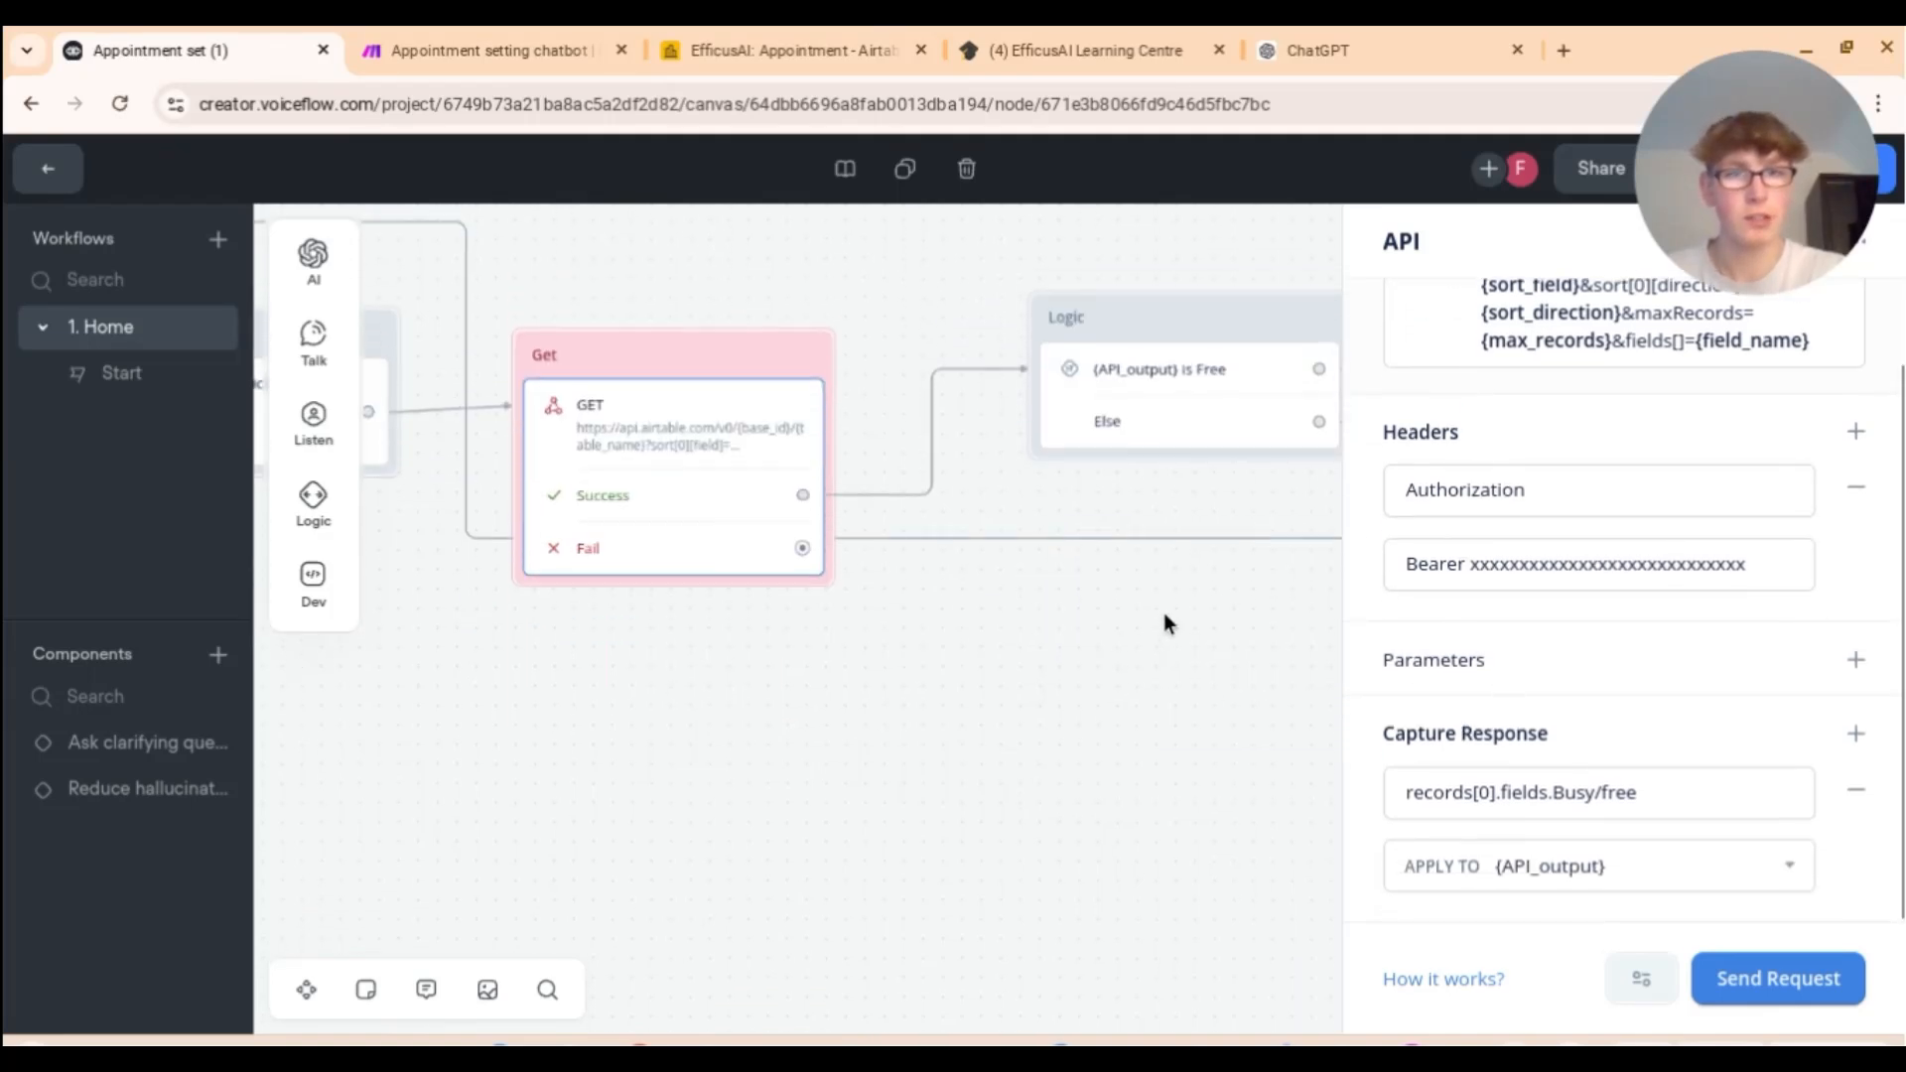
scroll(1509, 450, up, 2)
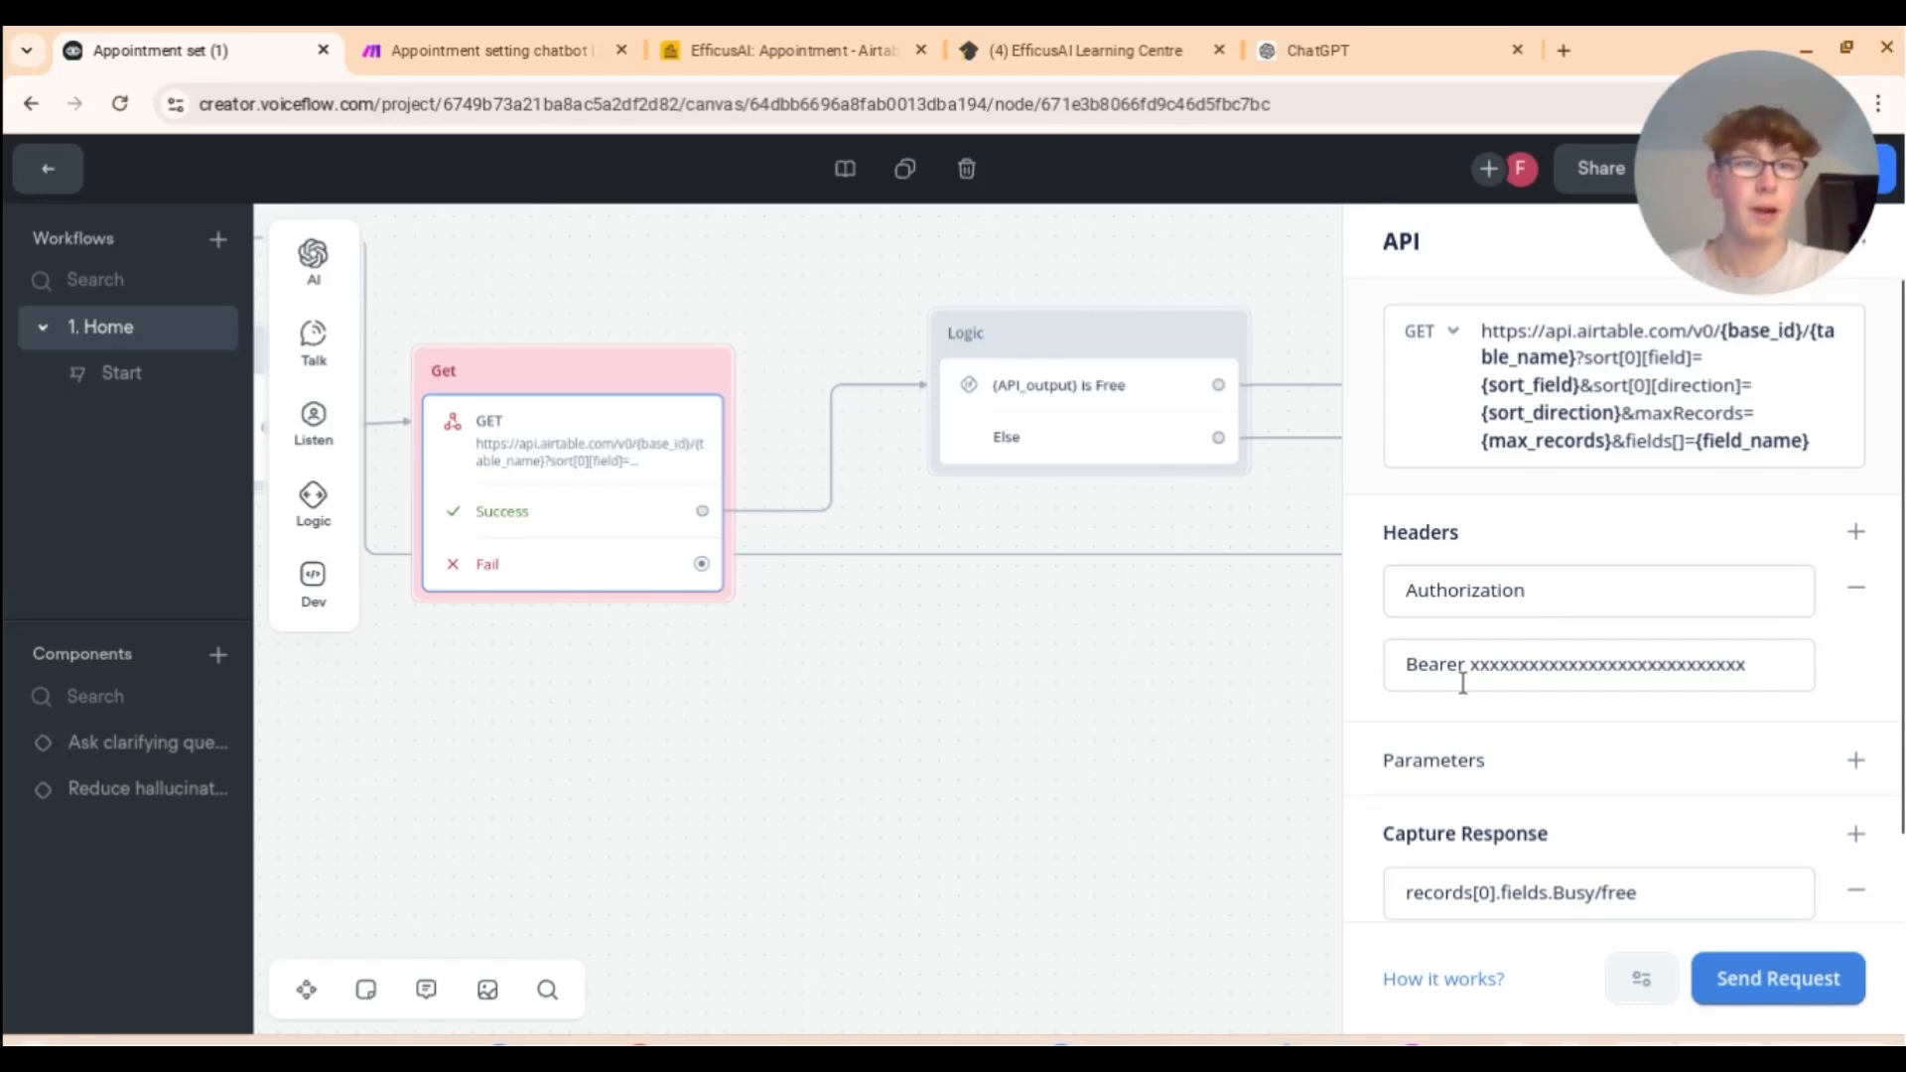
drag(1749, 669, 1475, 658)
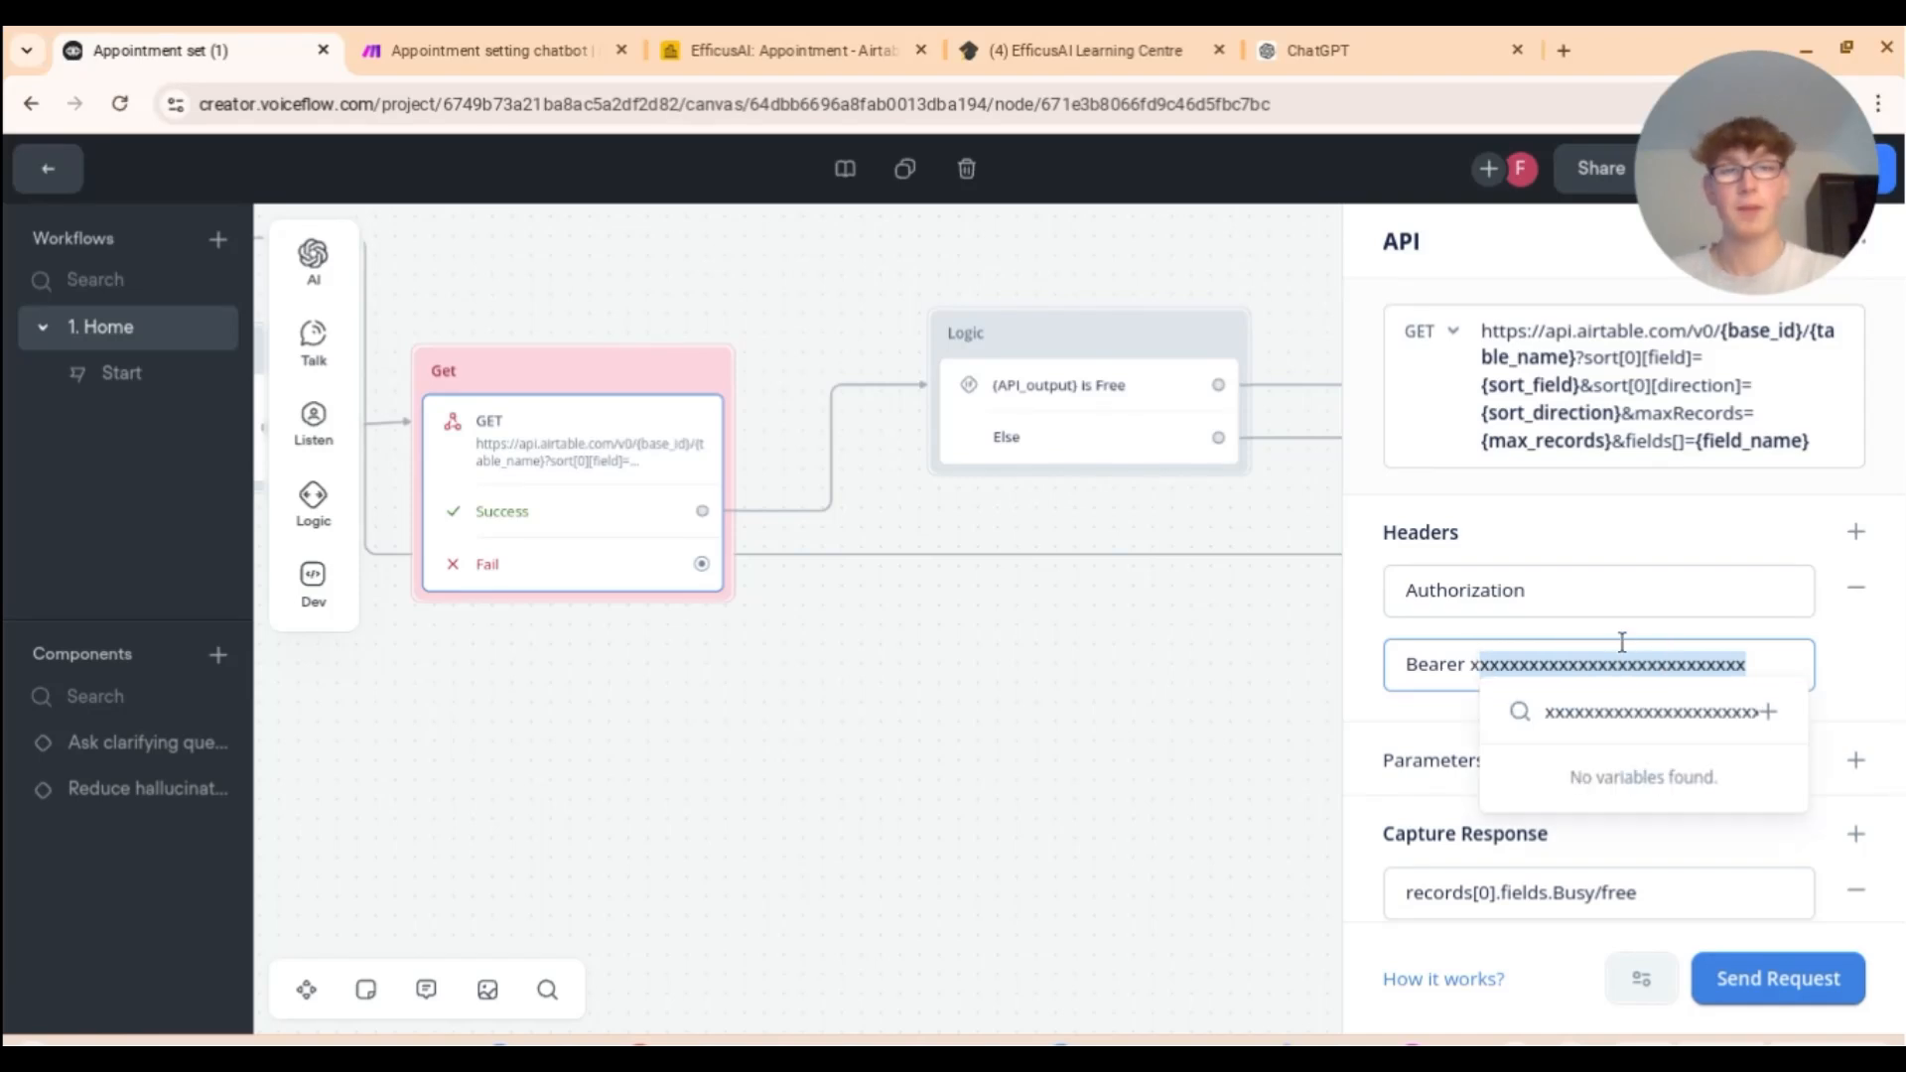
click(1561, 605)
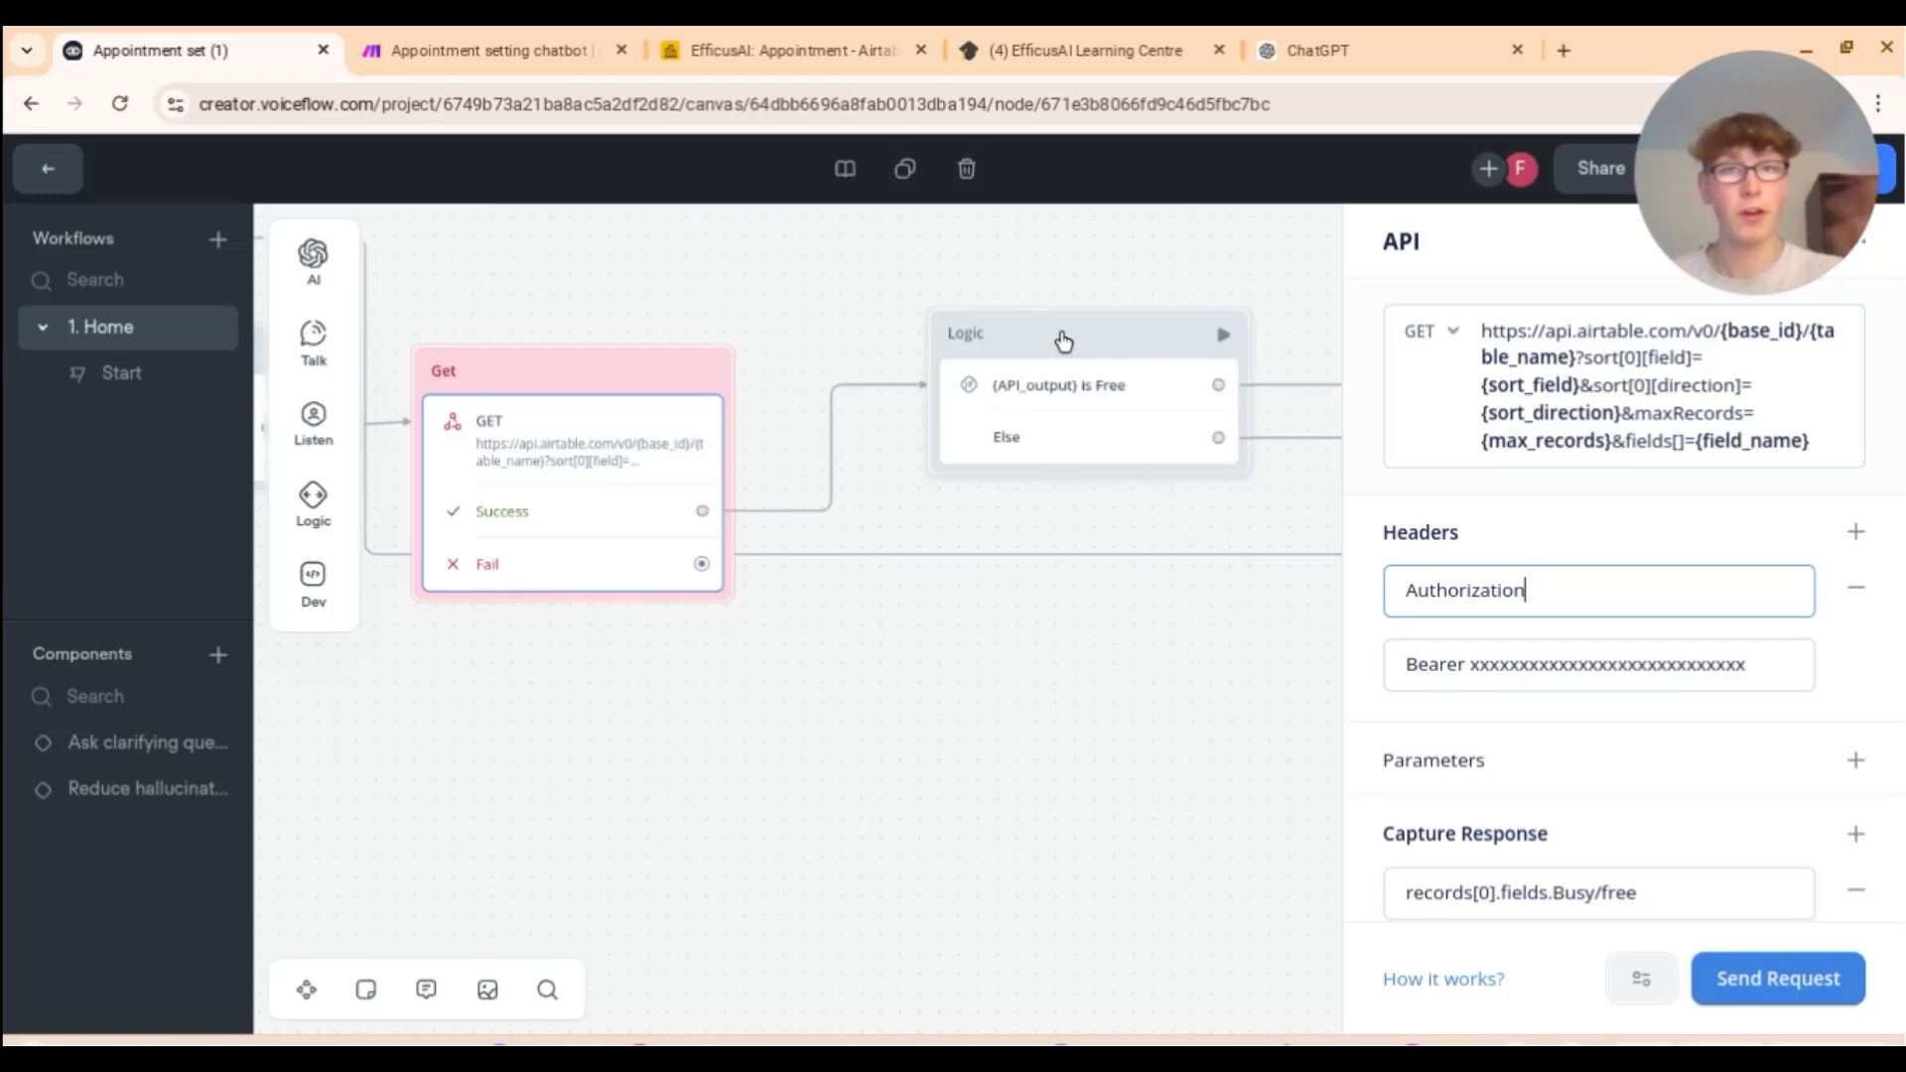
scroll(1441, 544, down, 1)
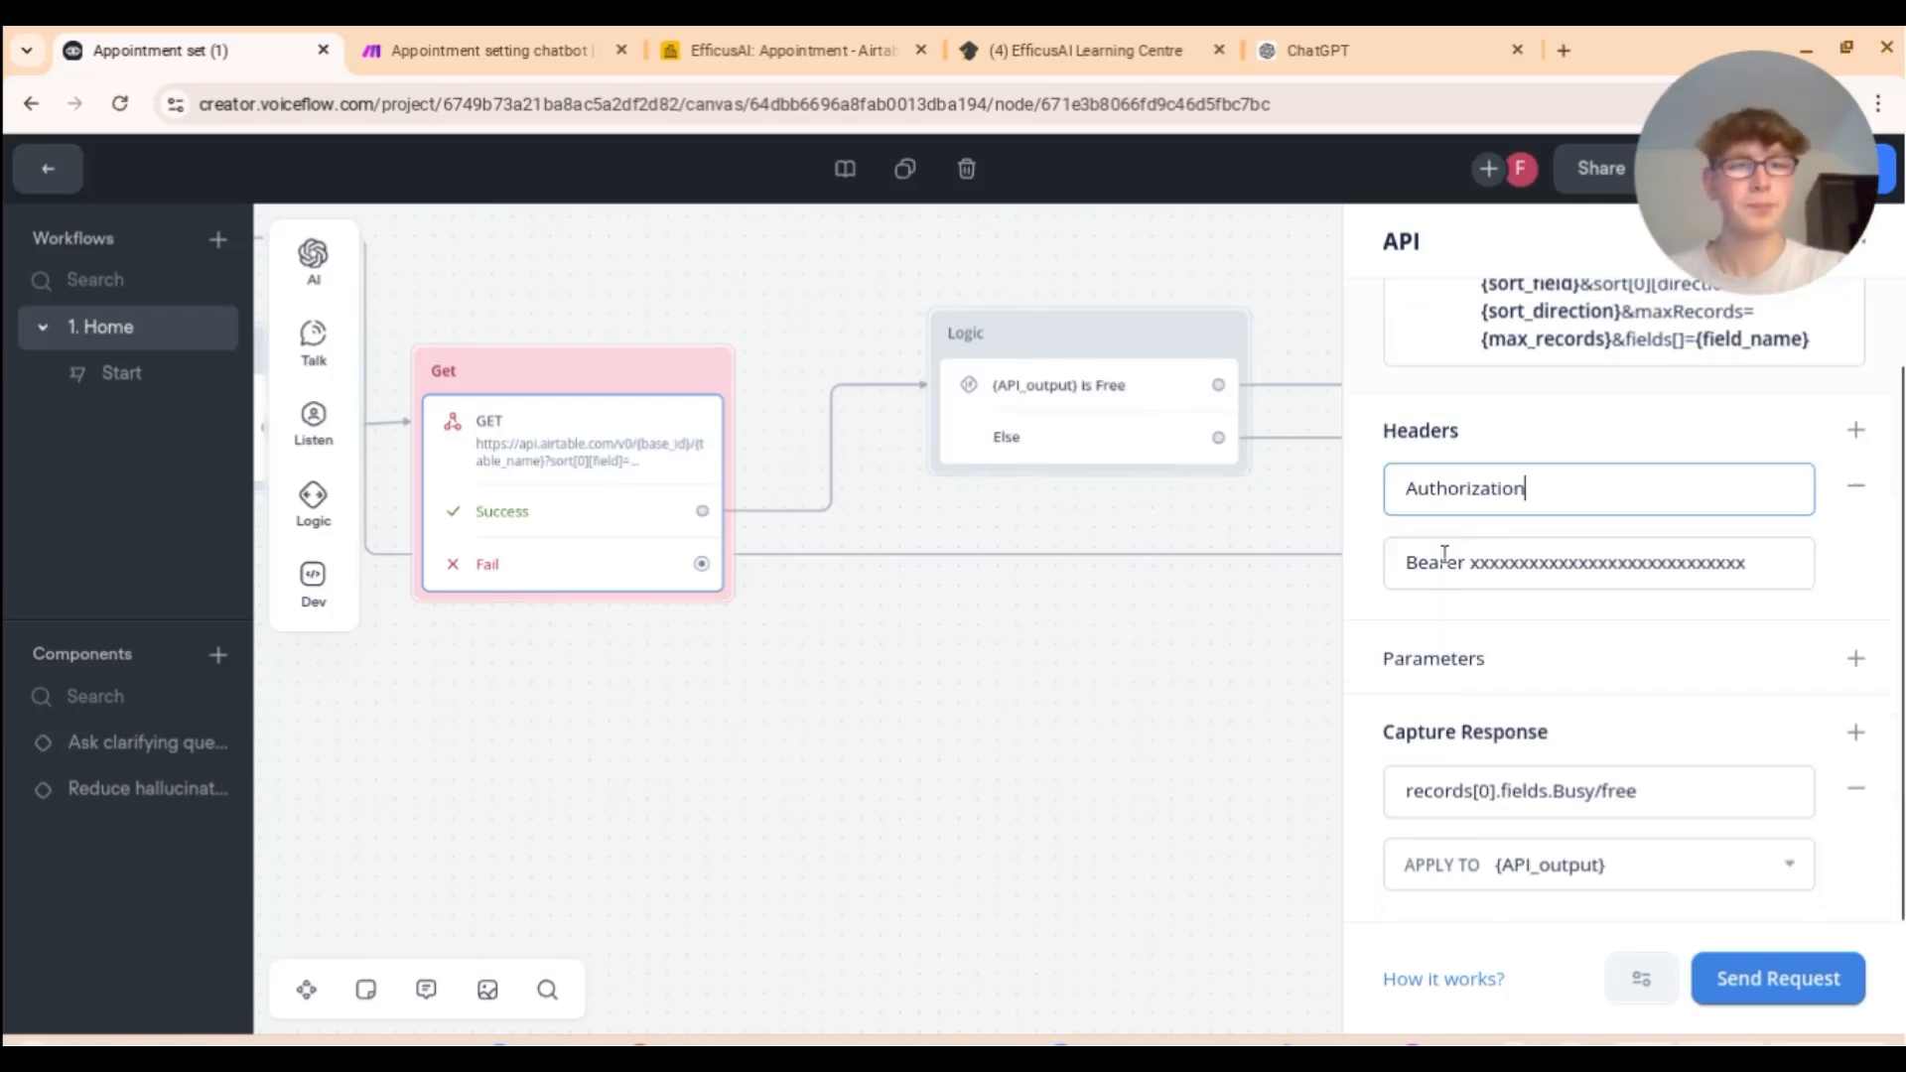
scroll(1629, 714, up, 1)
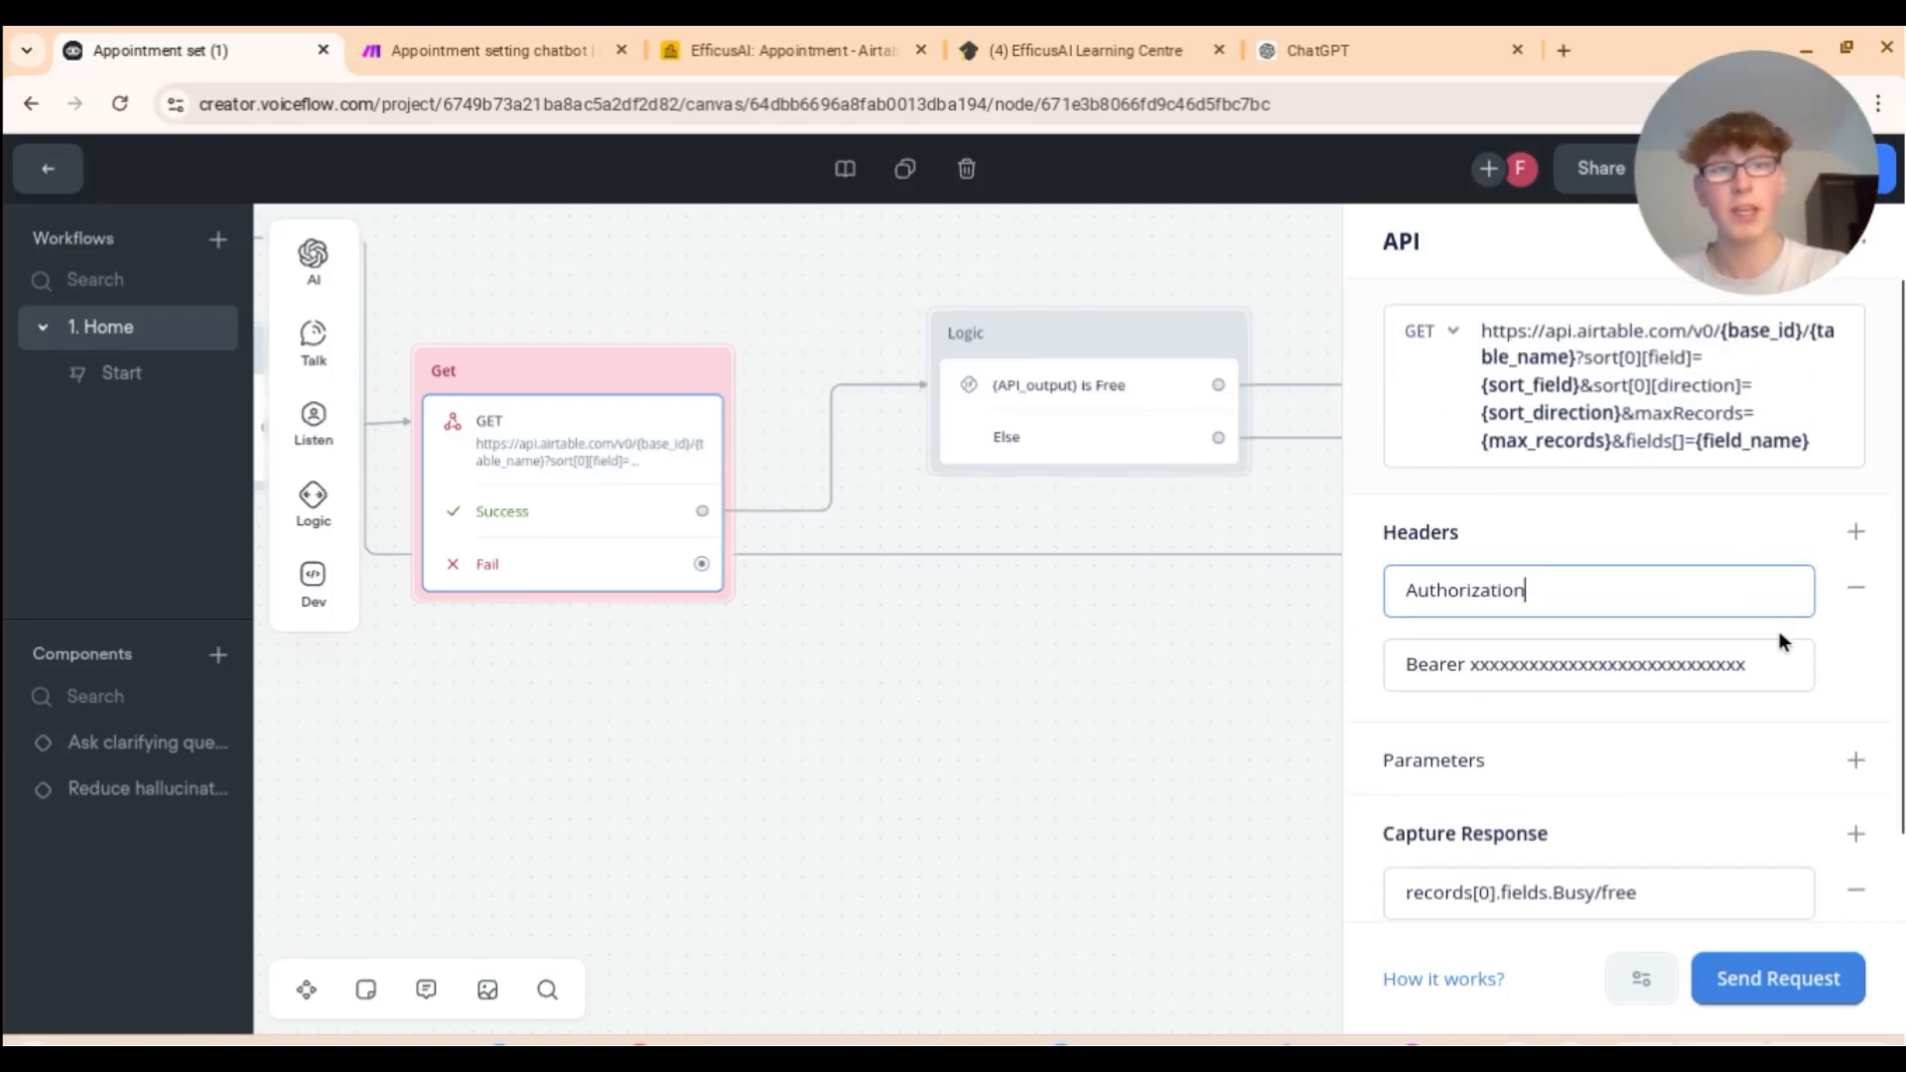
scroll(1703, 722, down, 1)
scroll(1700, 736, up, 1)
scroll(1699, 737, down, 1)
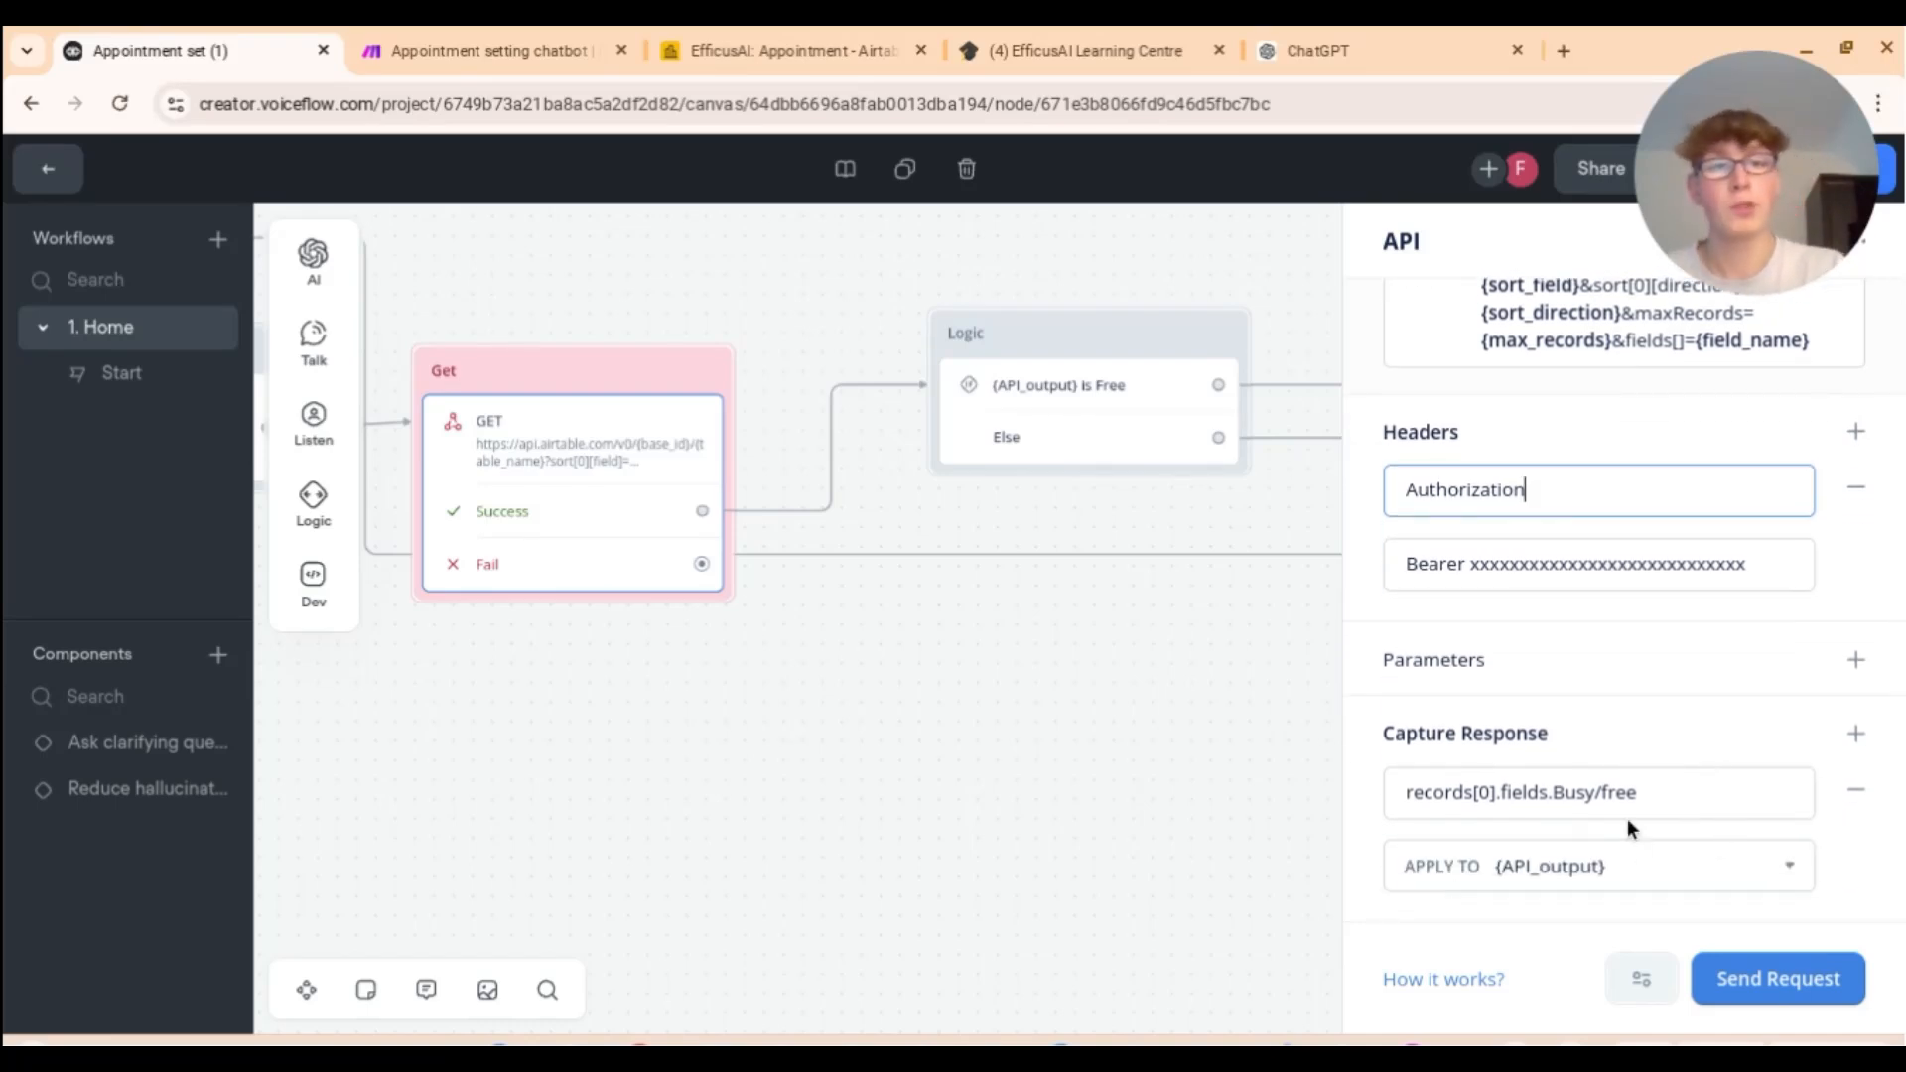
Step: Glance at the Airtable Appointment table's records and return to the Voiceflow chatbot
click(764, 47)
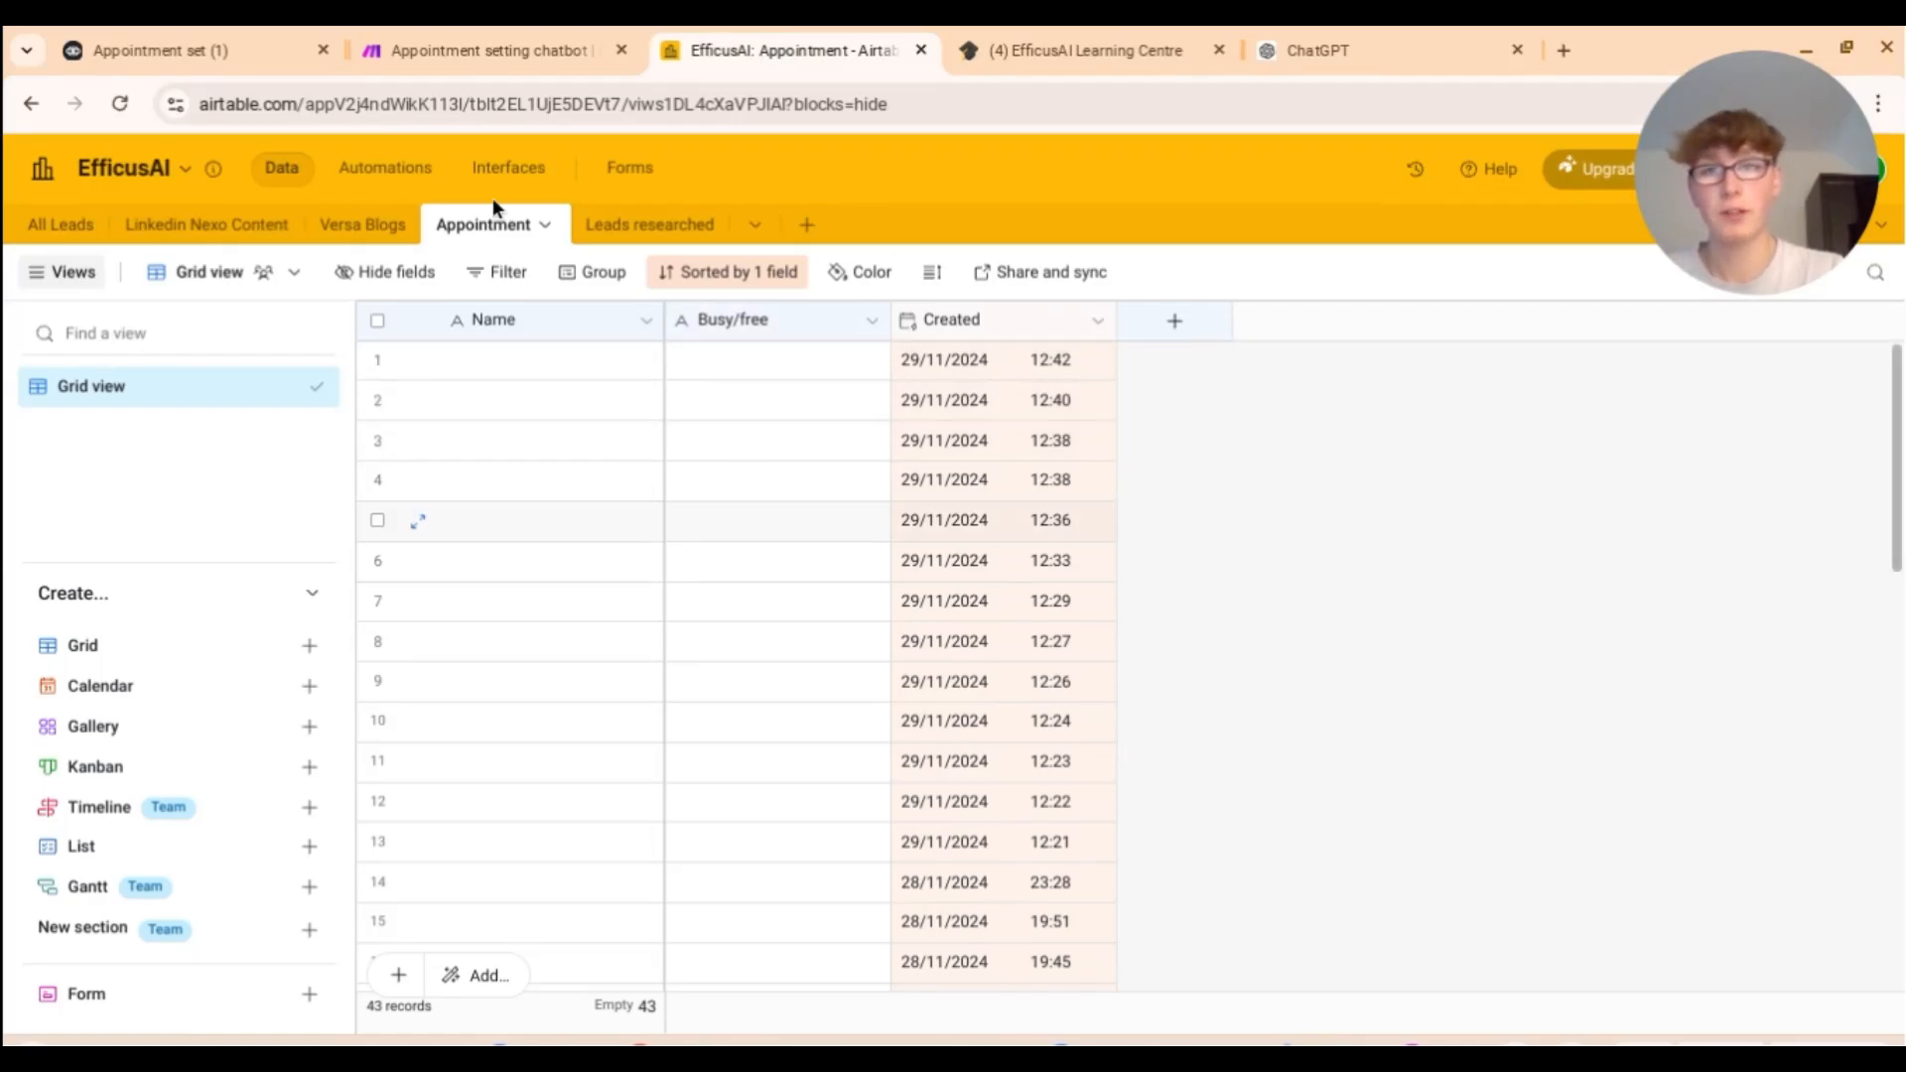
click(260, 52)
click(729, 48)
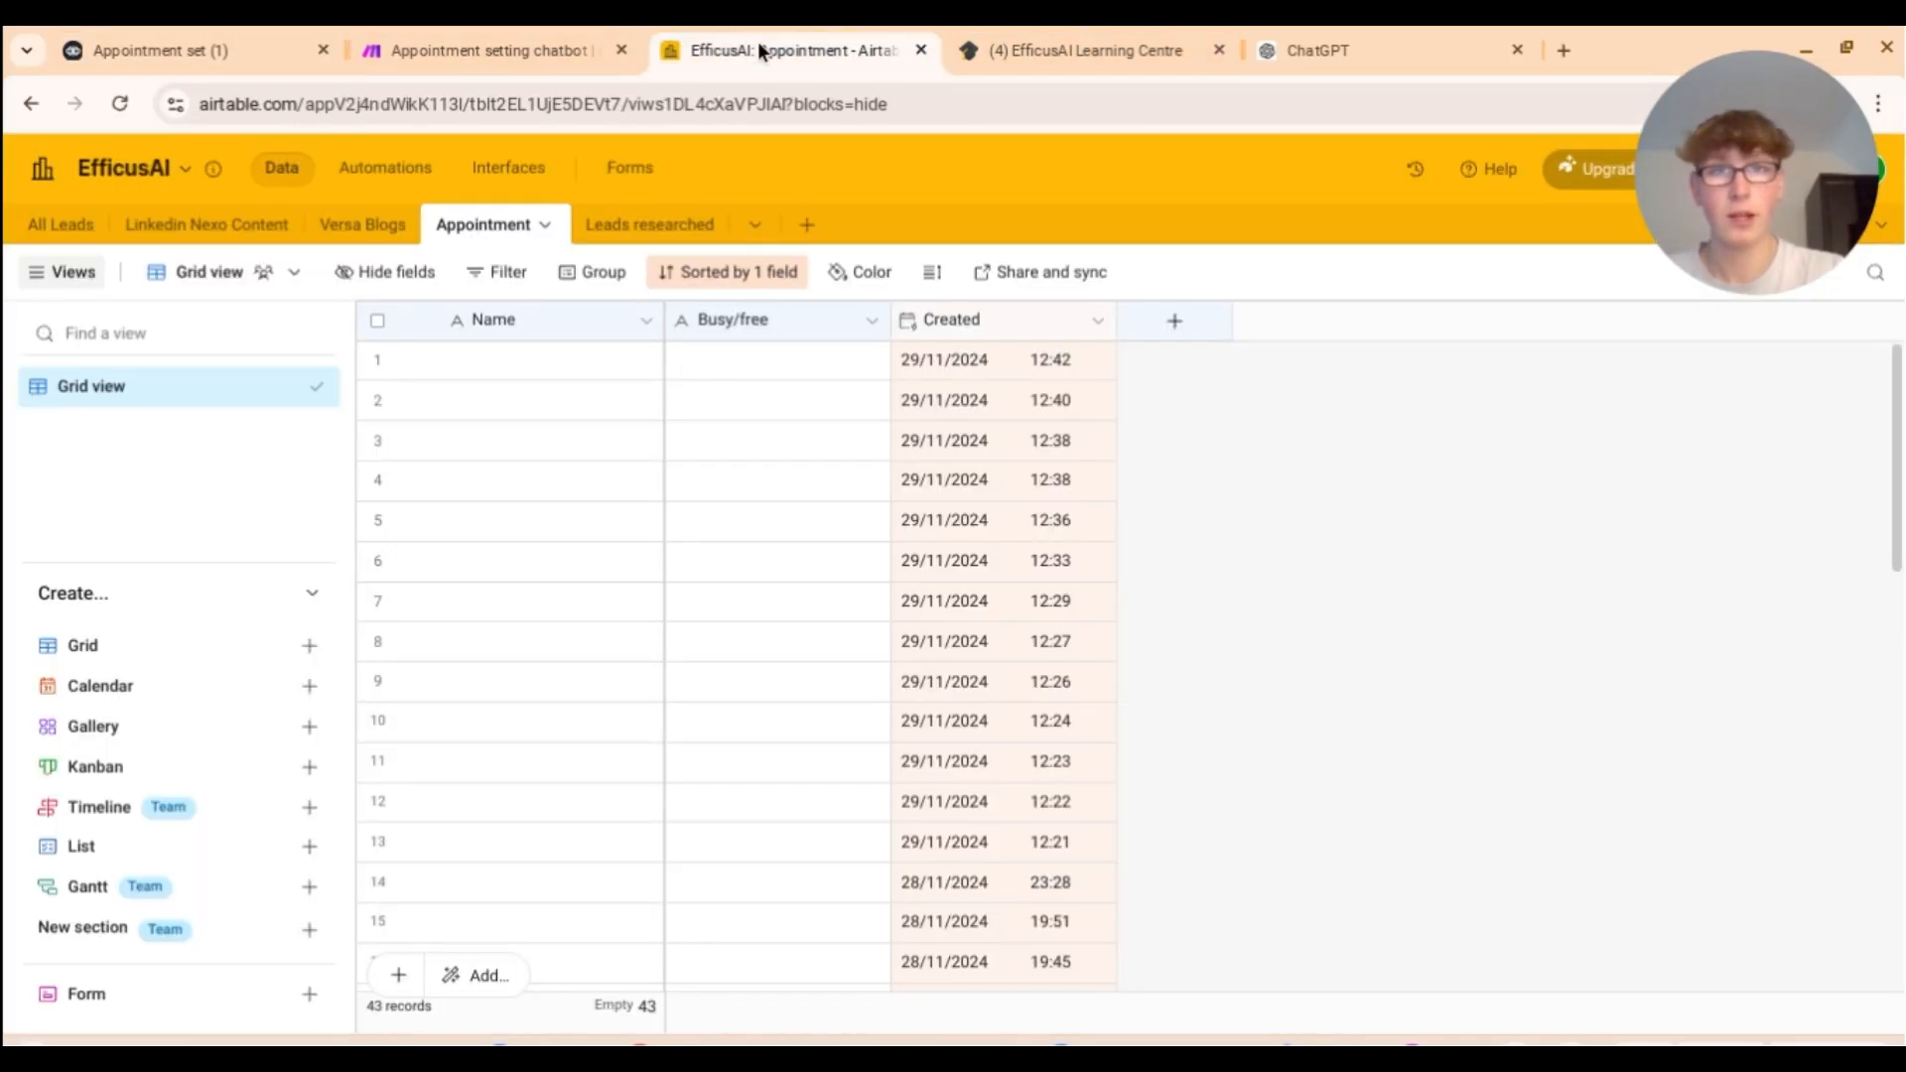
click(278, 49)
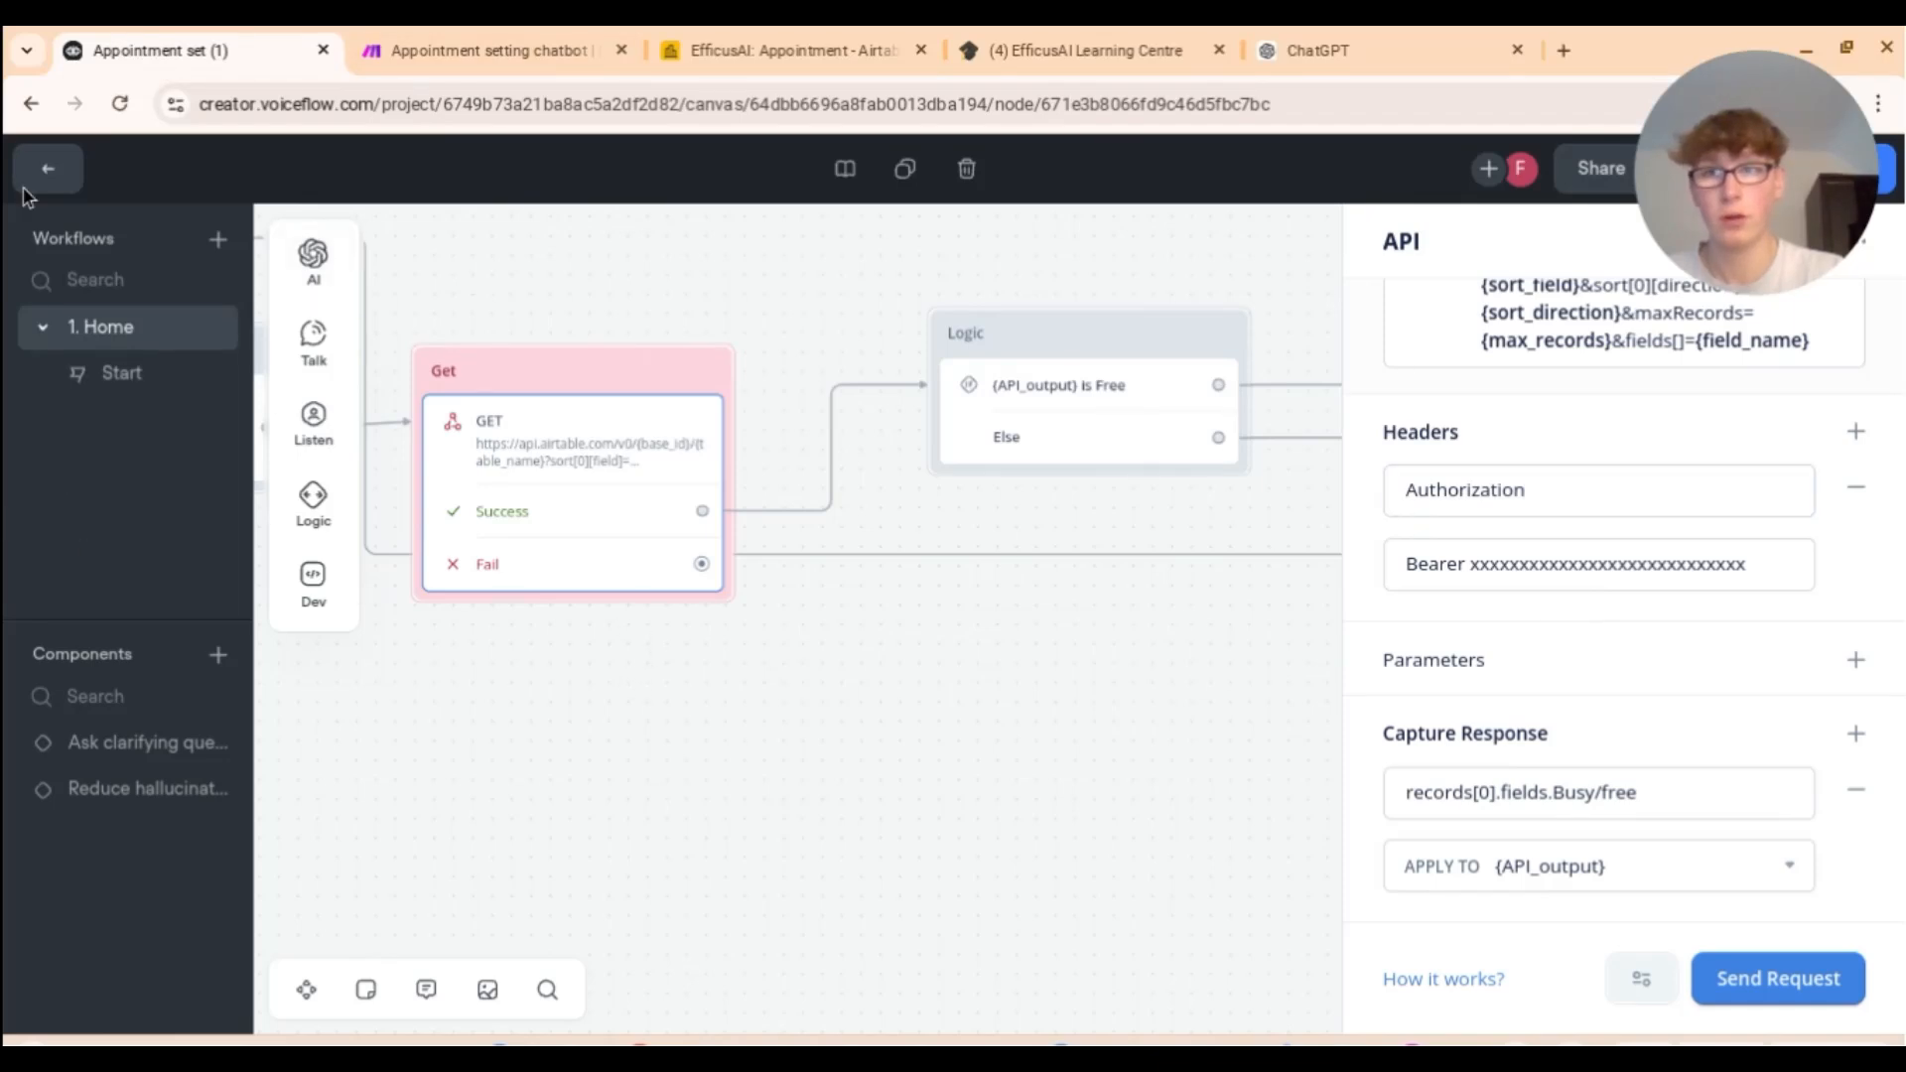
Step: From the workflow list, follow the Home workflow's Start trigger to the Start step on the canvas
click(47, 168)
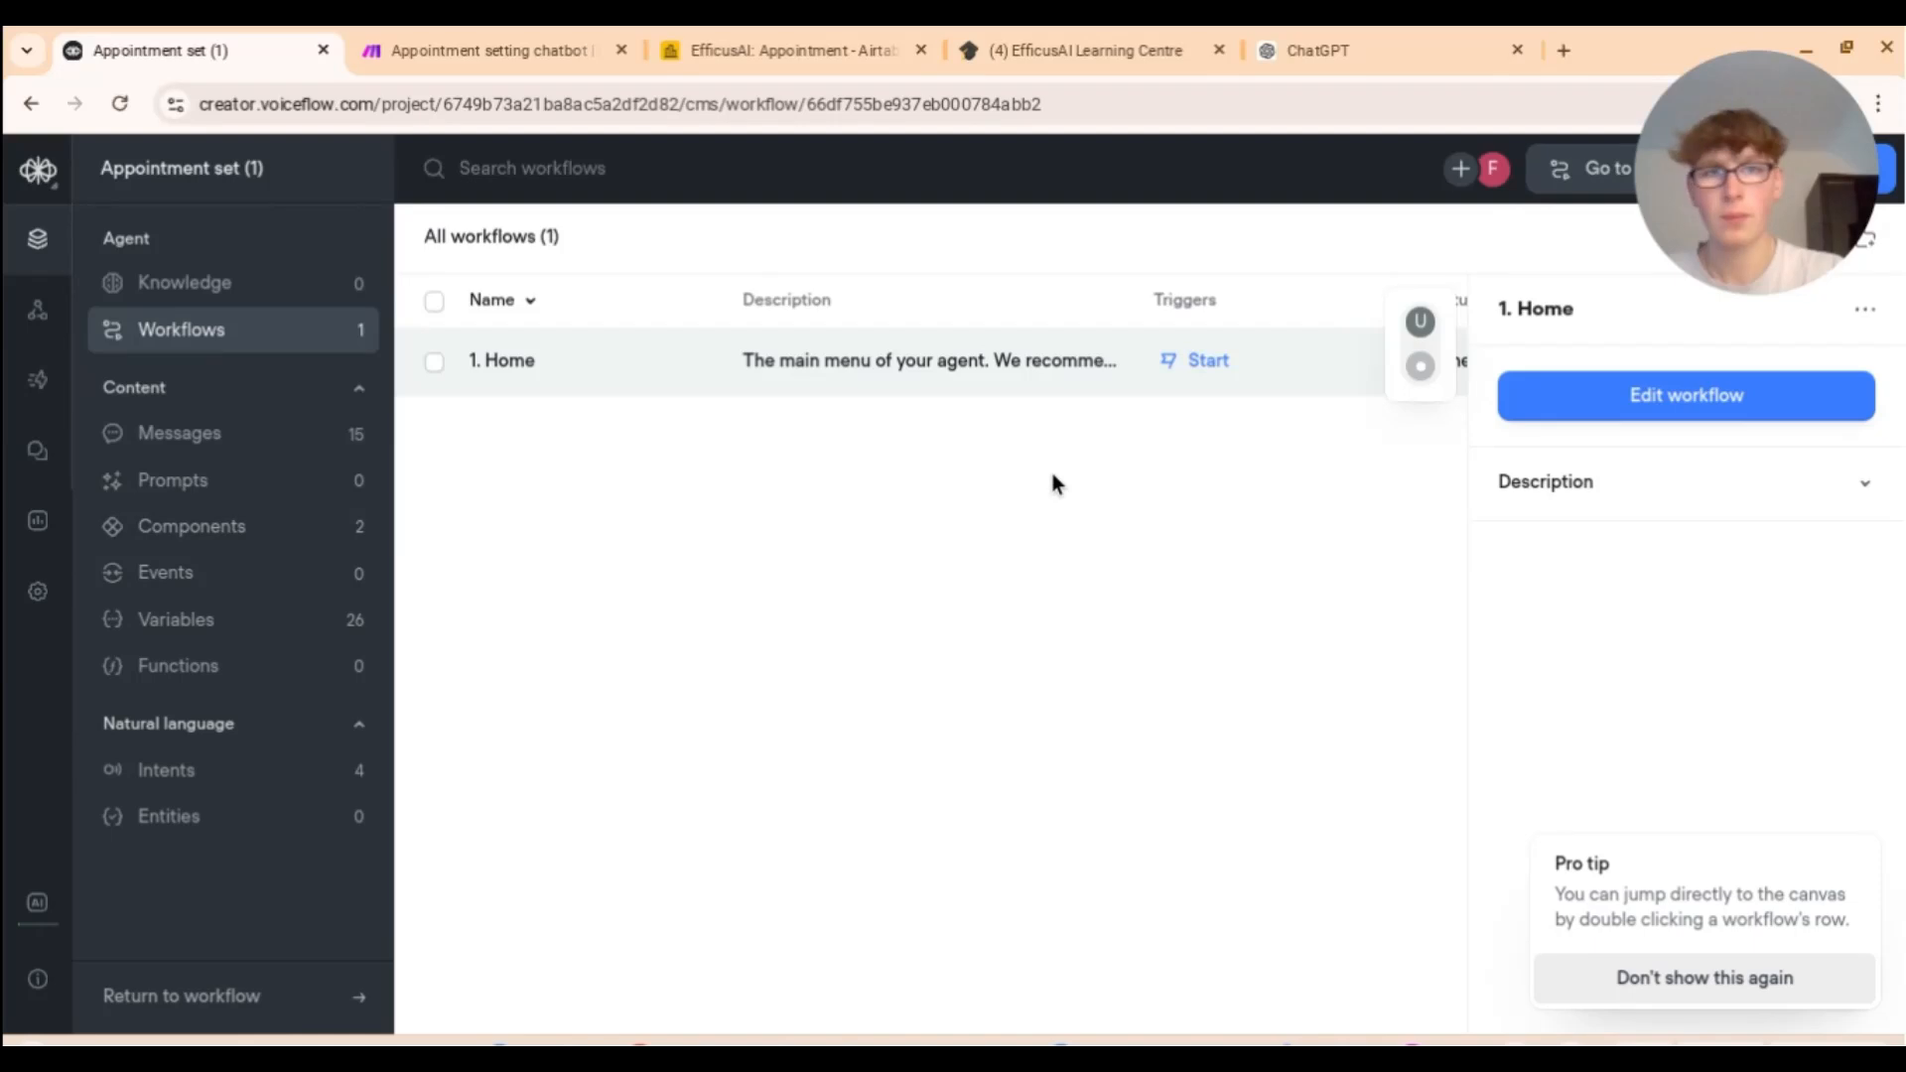
click(1199, 368)
click(784, 50)
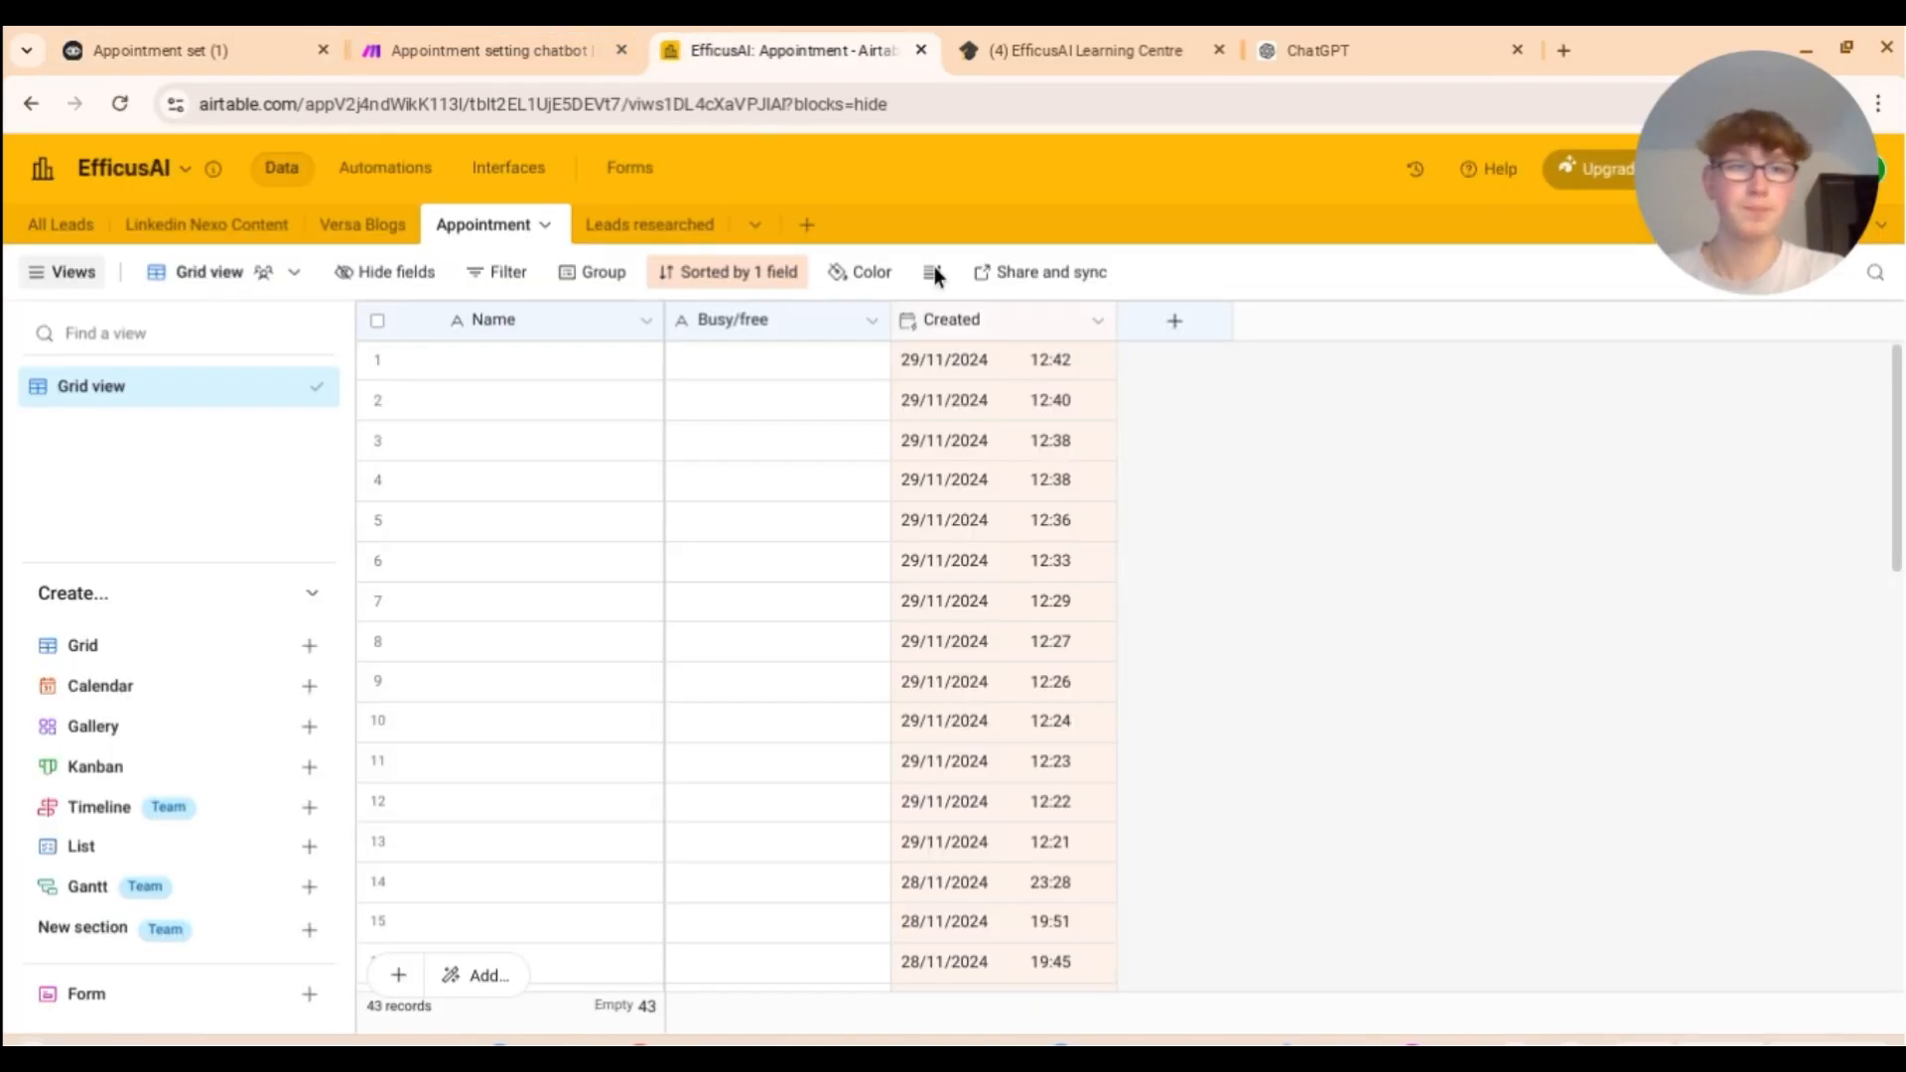
click(226, 46)
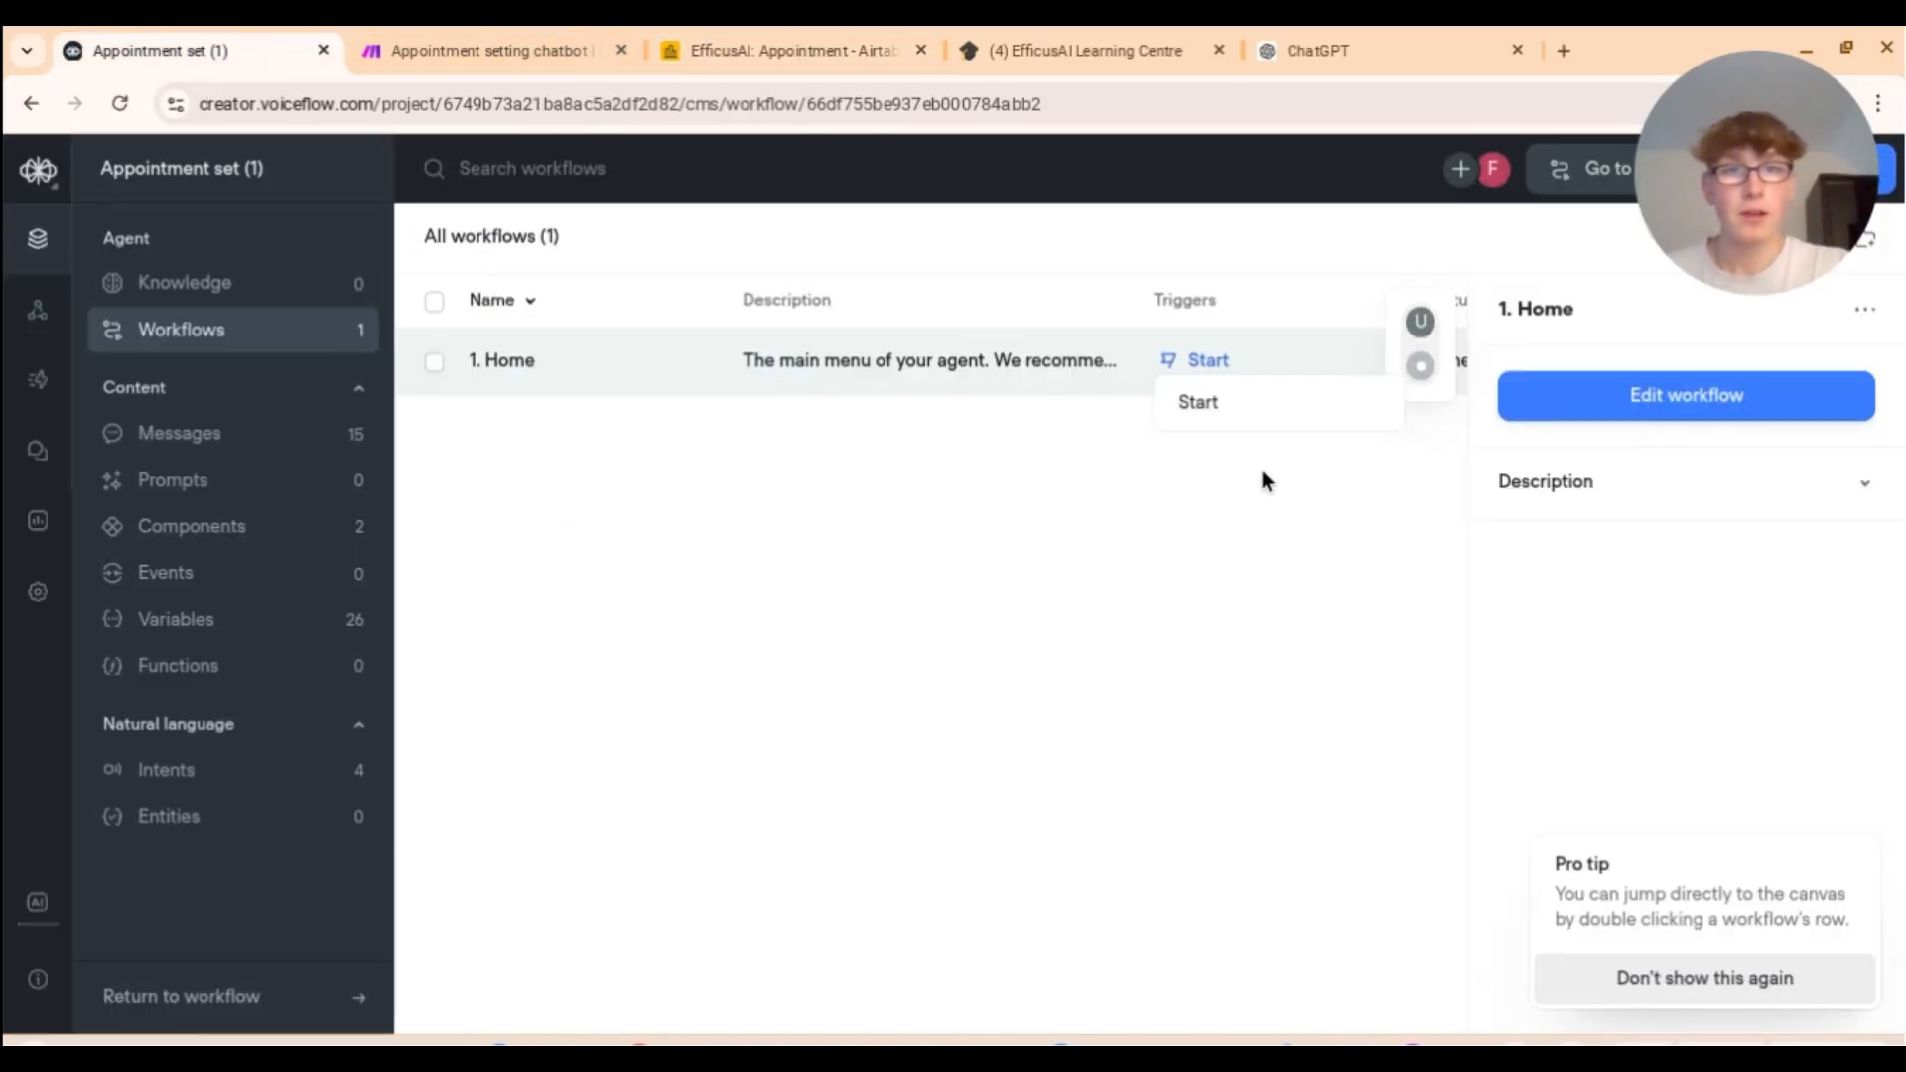
click(1256, 401)
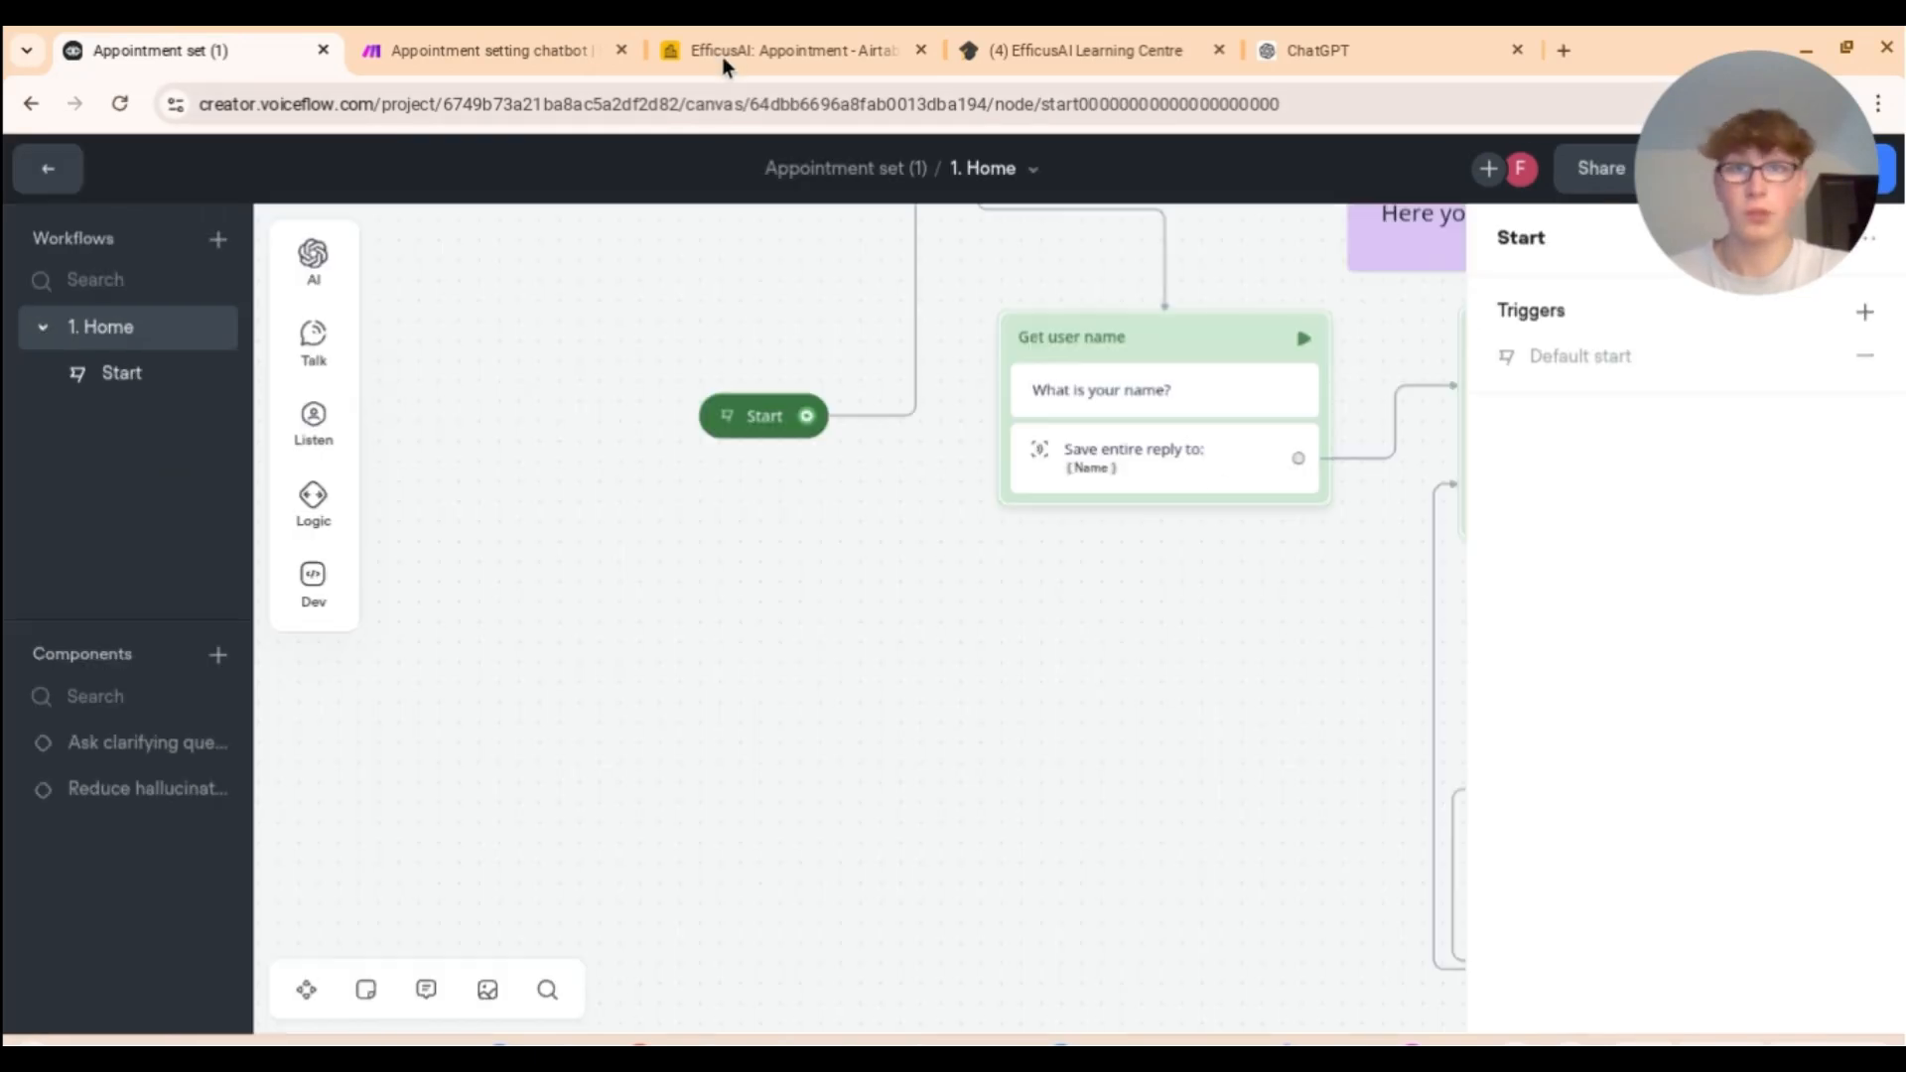
click(734, 51)
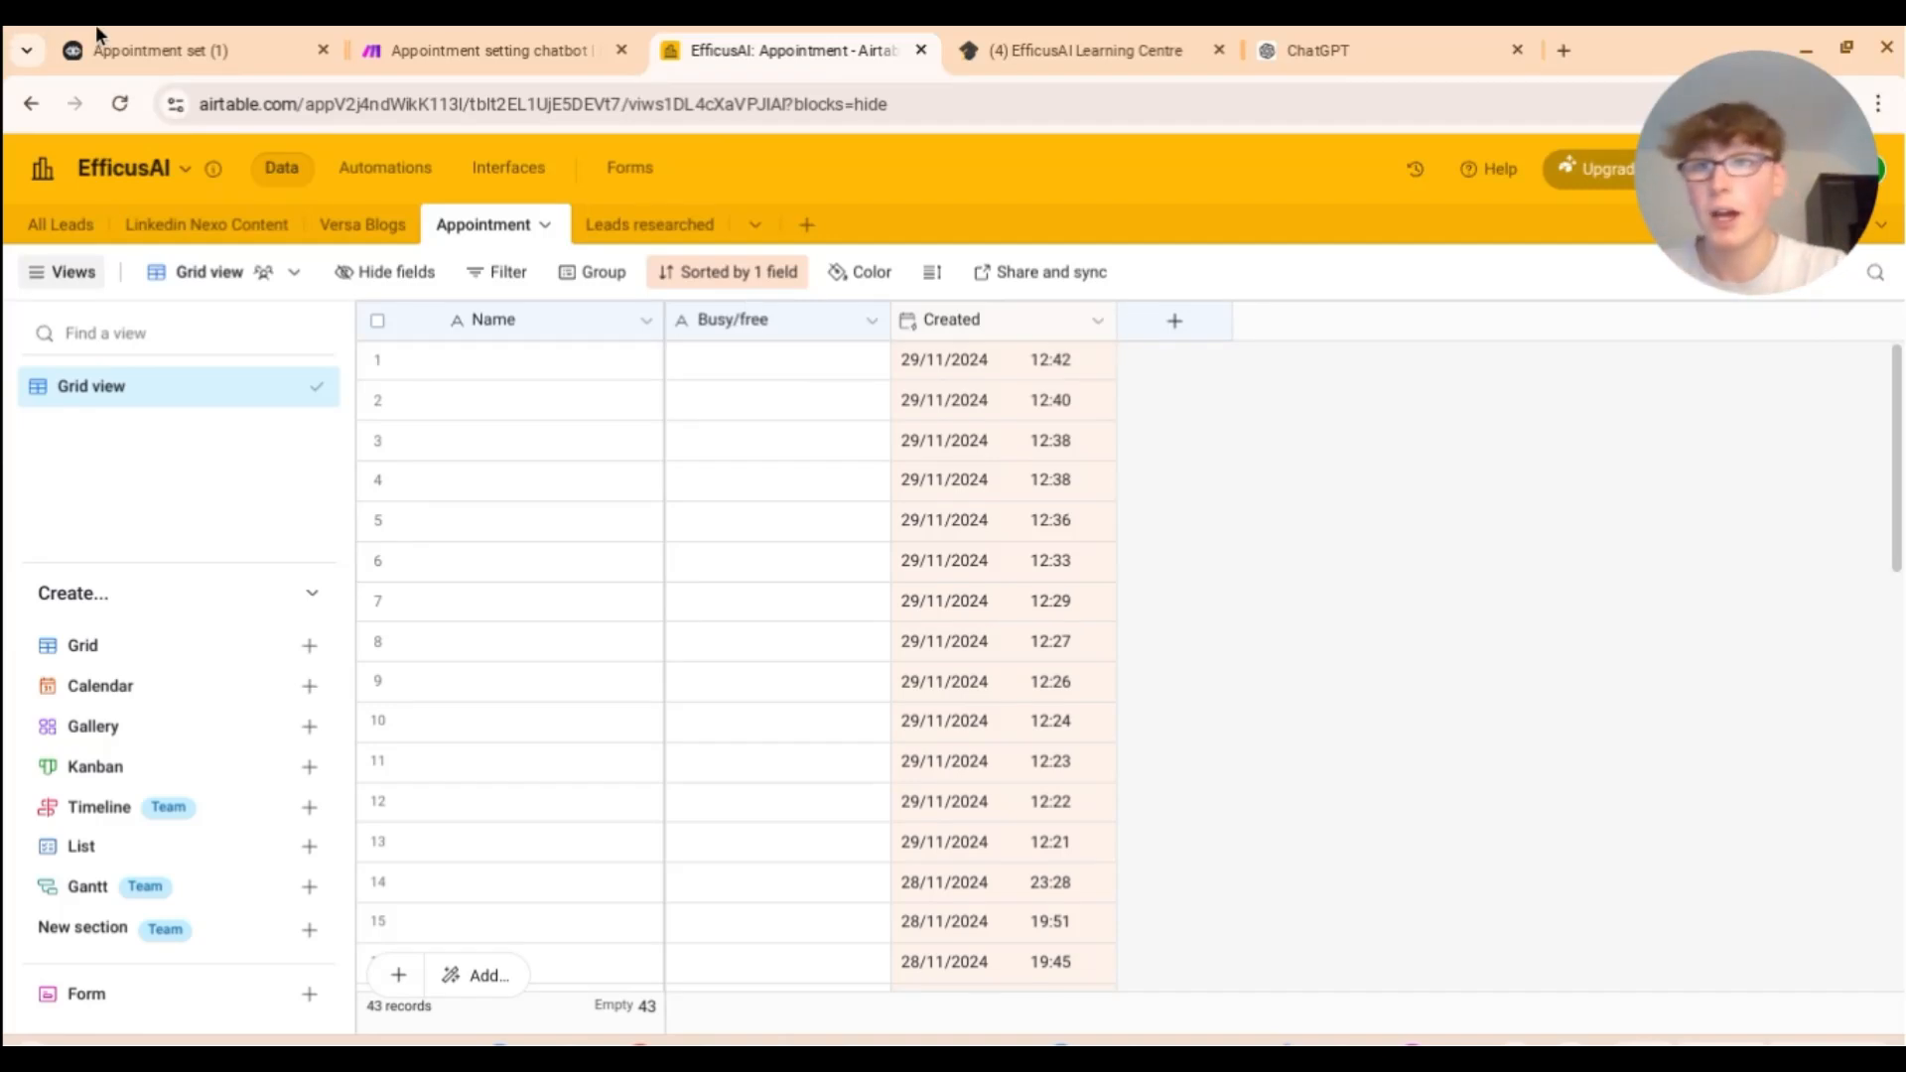
click(183, 45)
Step: Open the Airtable GET request's settings and select Busy/free in the records[0].fields.Busy/free capture path
scroll(881, 712, right, 15)
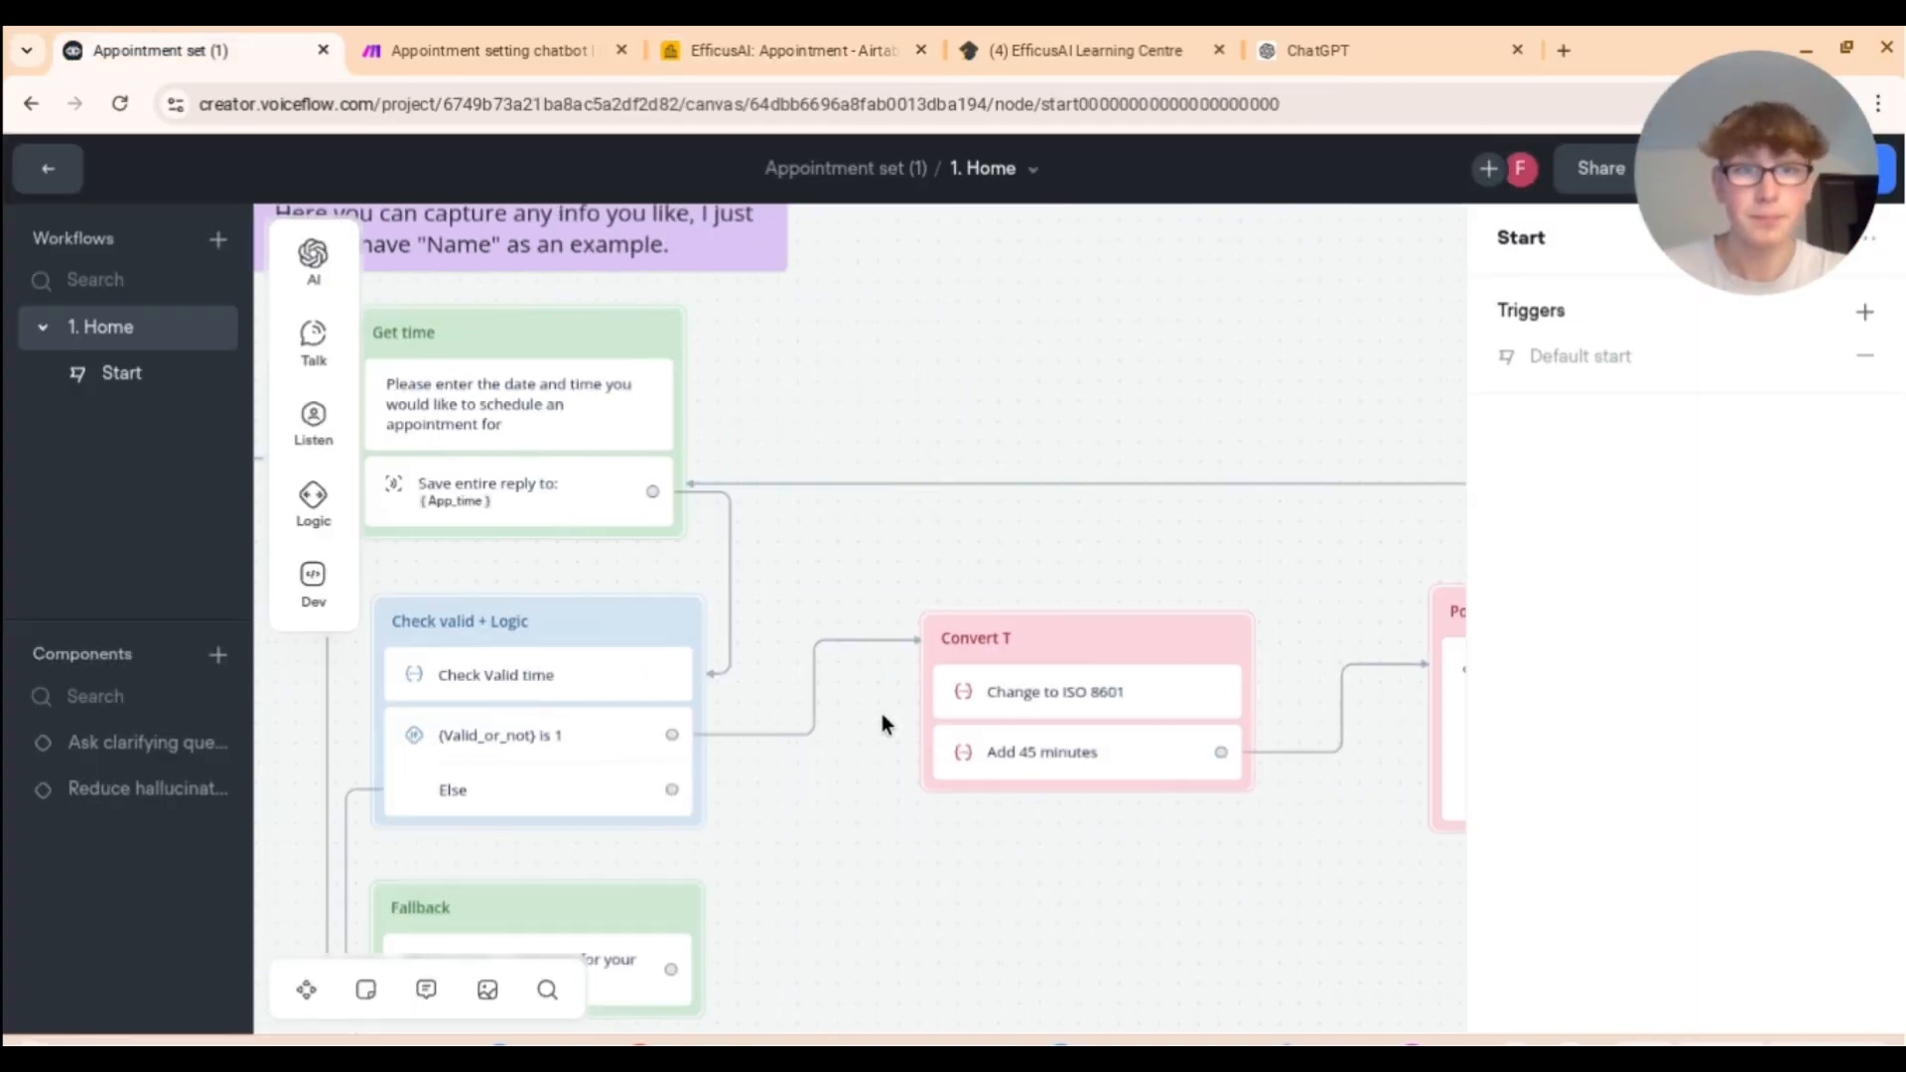
click(1171, 709)
scroll(1638, 675, down, 2)
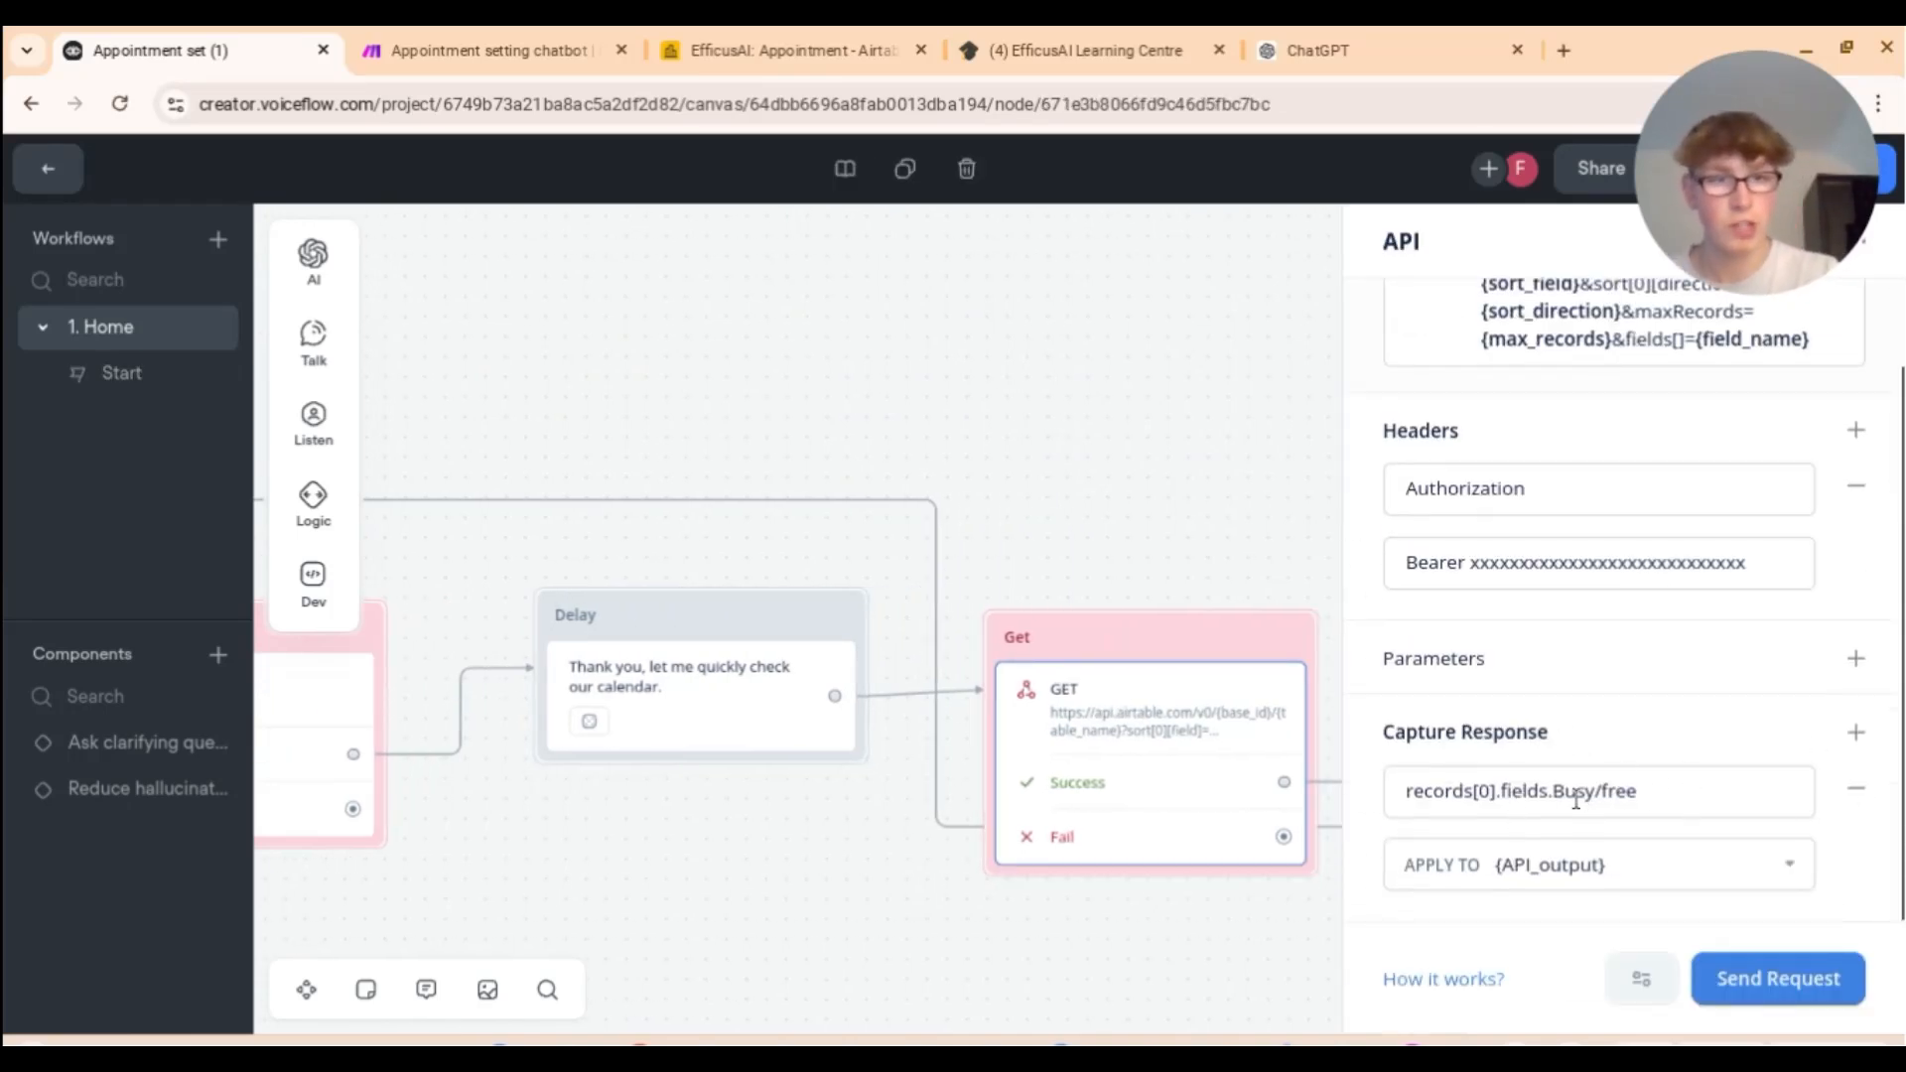
click(1693, 784)
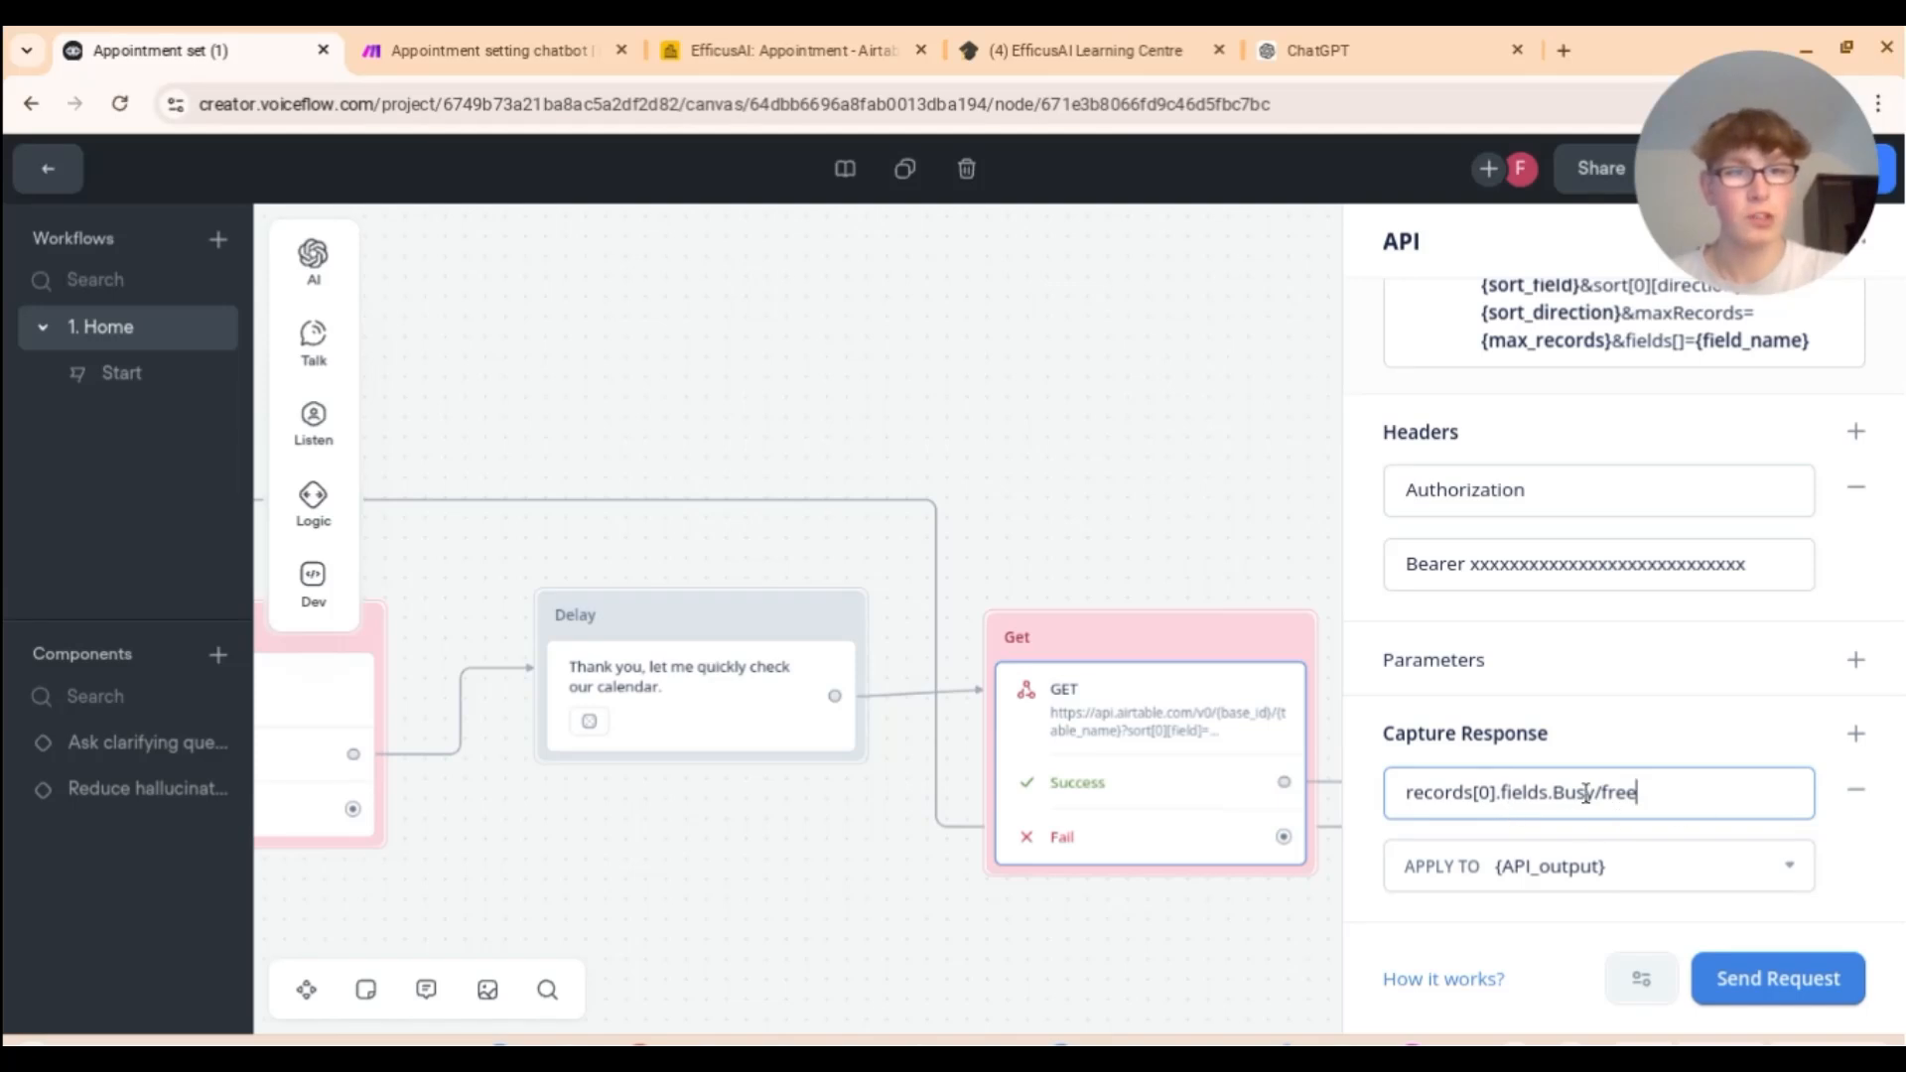
drag(1657, 801, 1551, 799)
Step: Compare the Busy/free name with Airtable's column, then view the Logic block checking {API_output} is Free
click(850, 39)
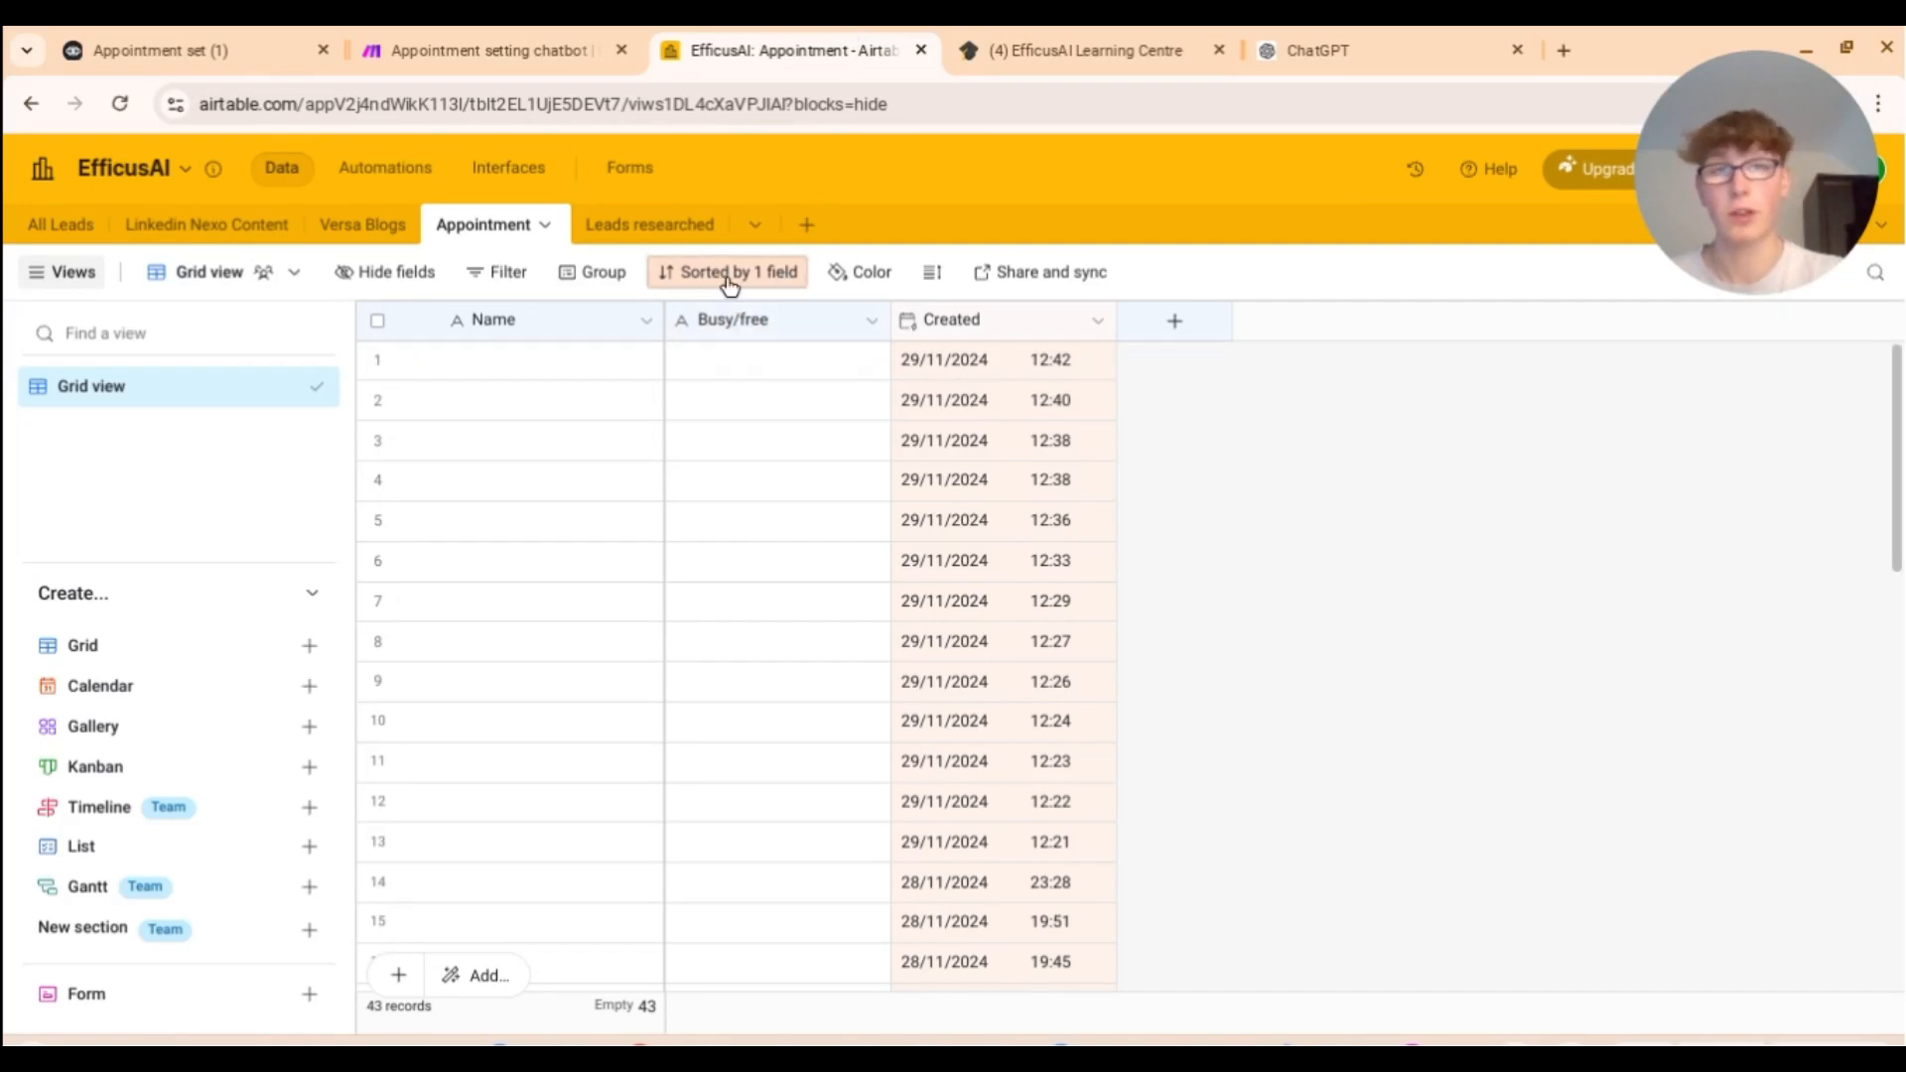
click(443, 38)
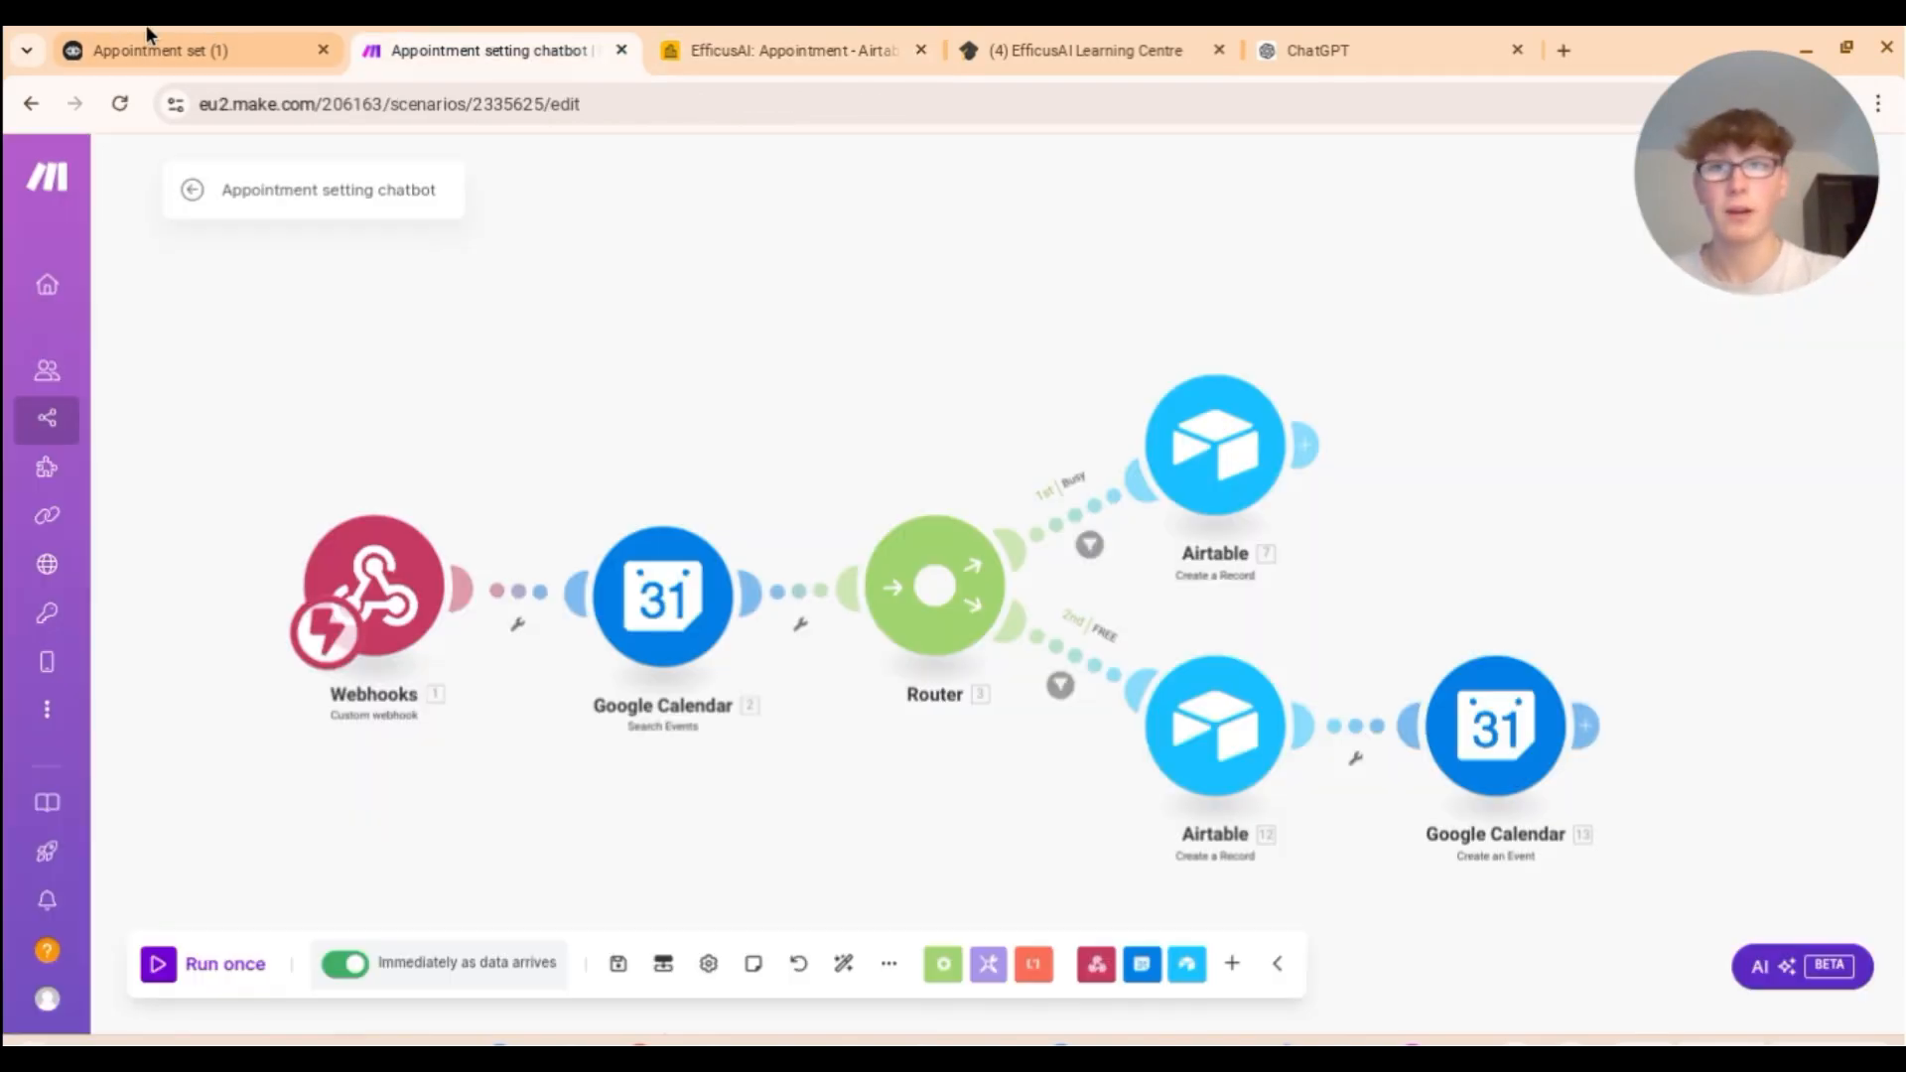
click(200, 38)
click(1571, 689)
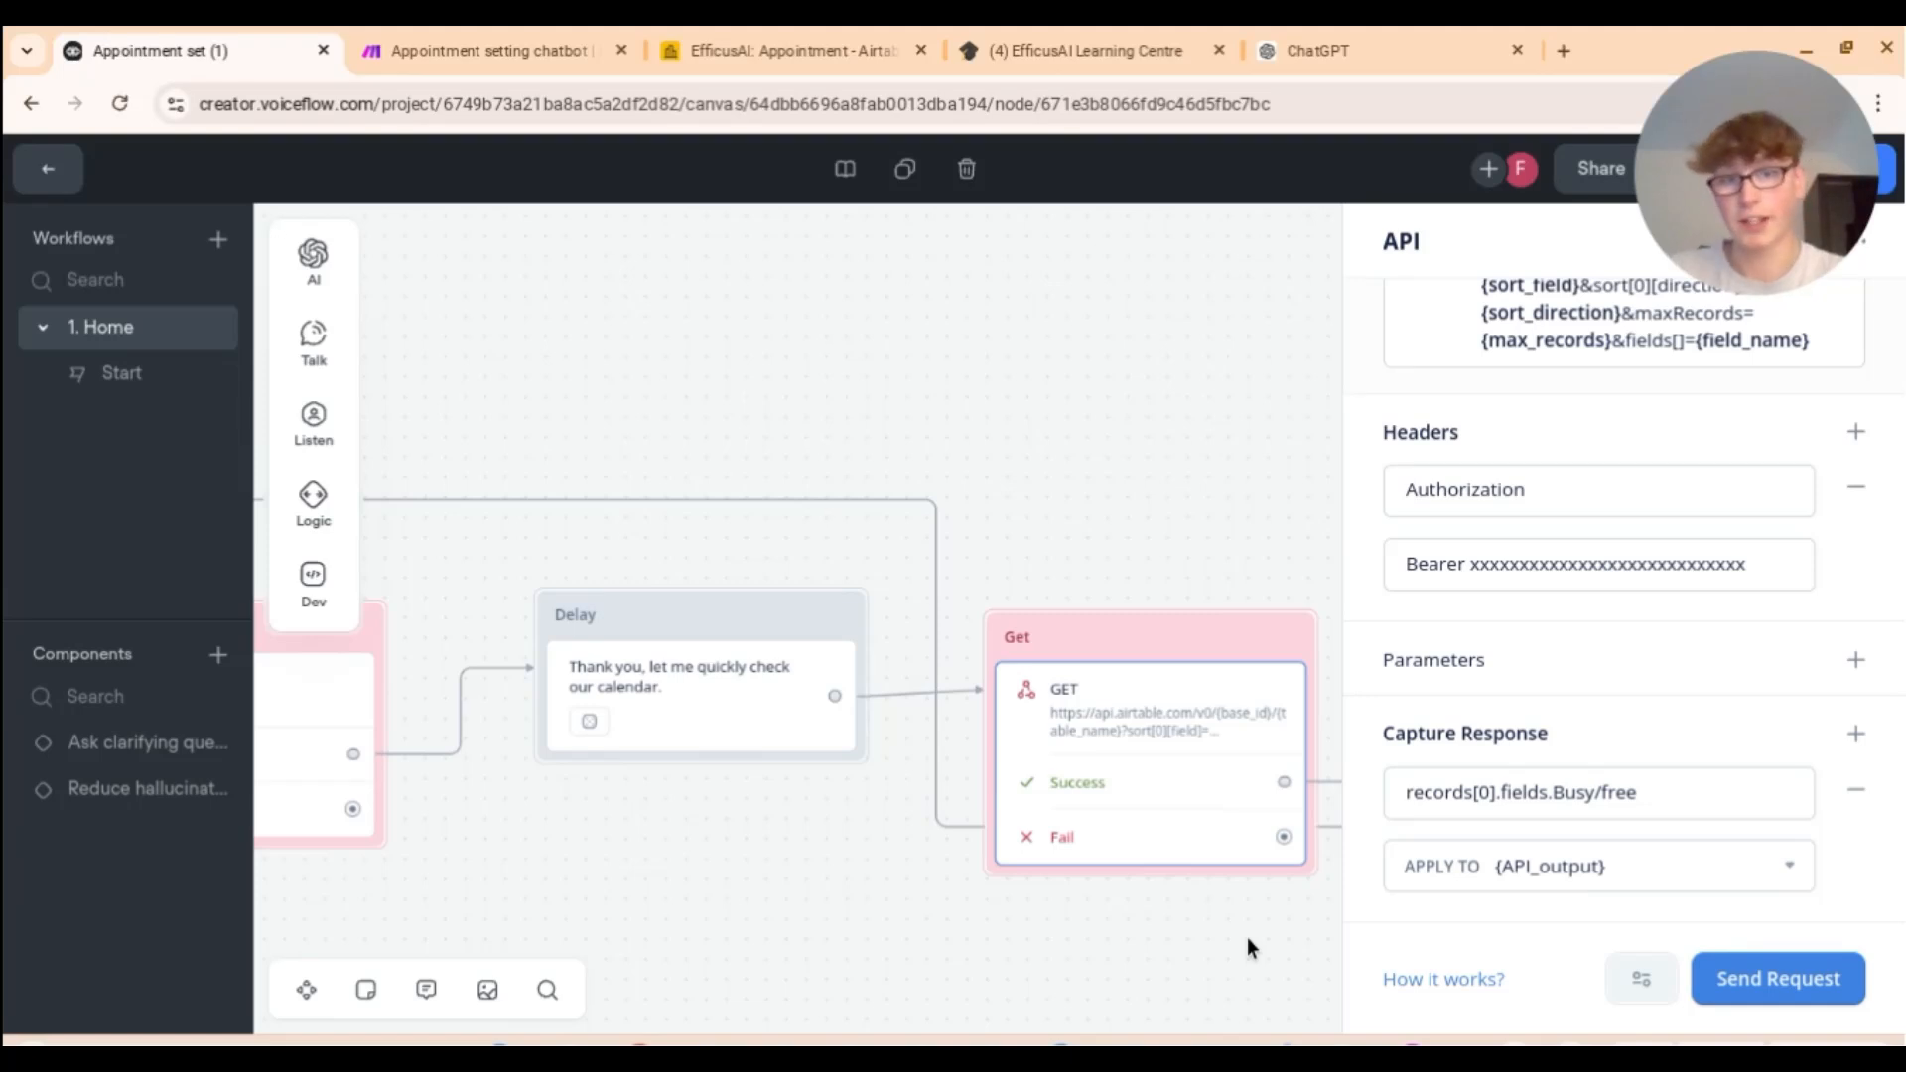
scroll(1246, 937, right, 10)
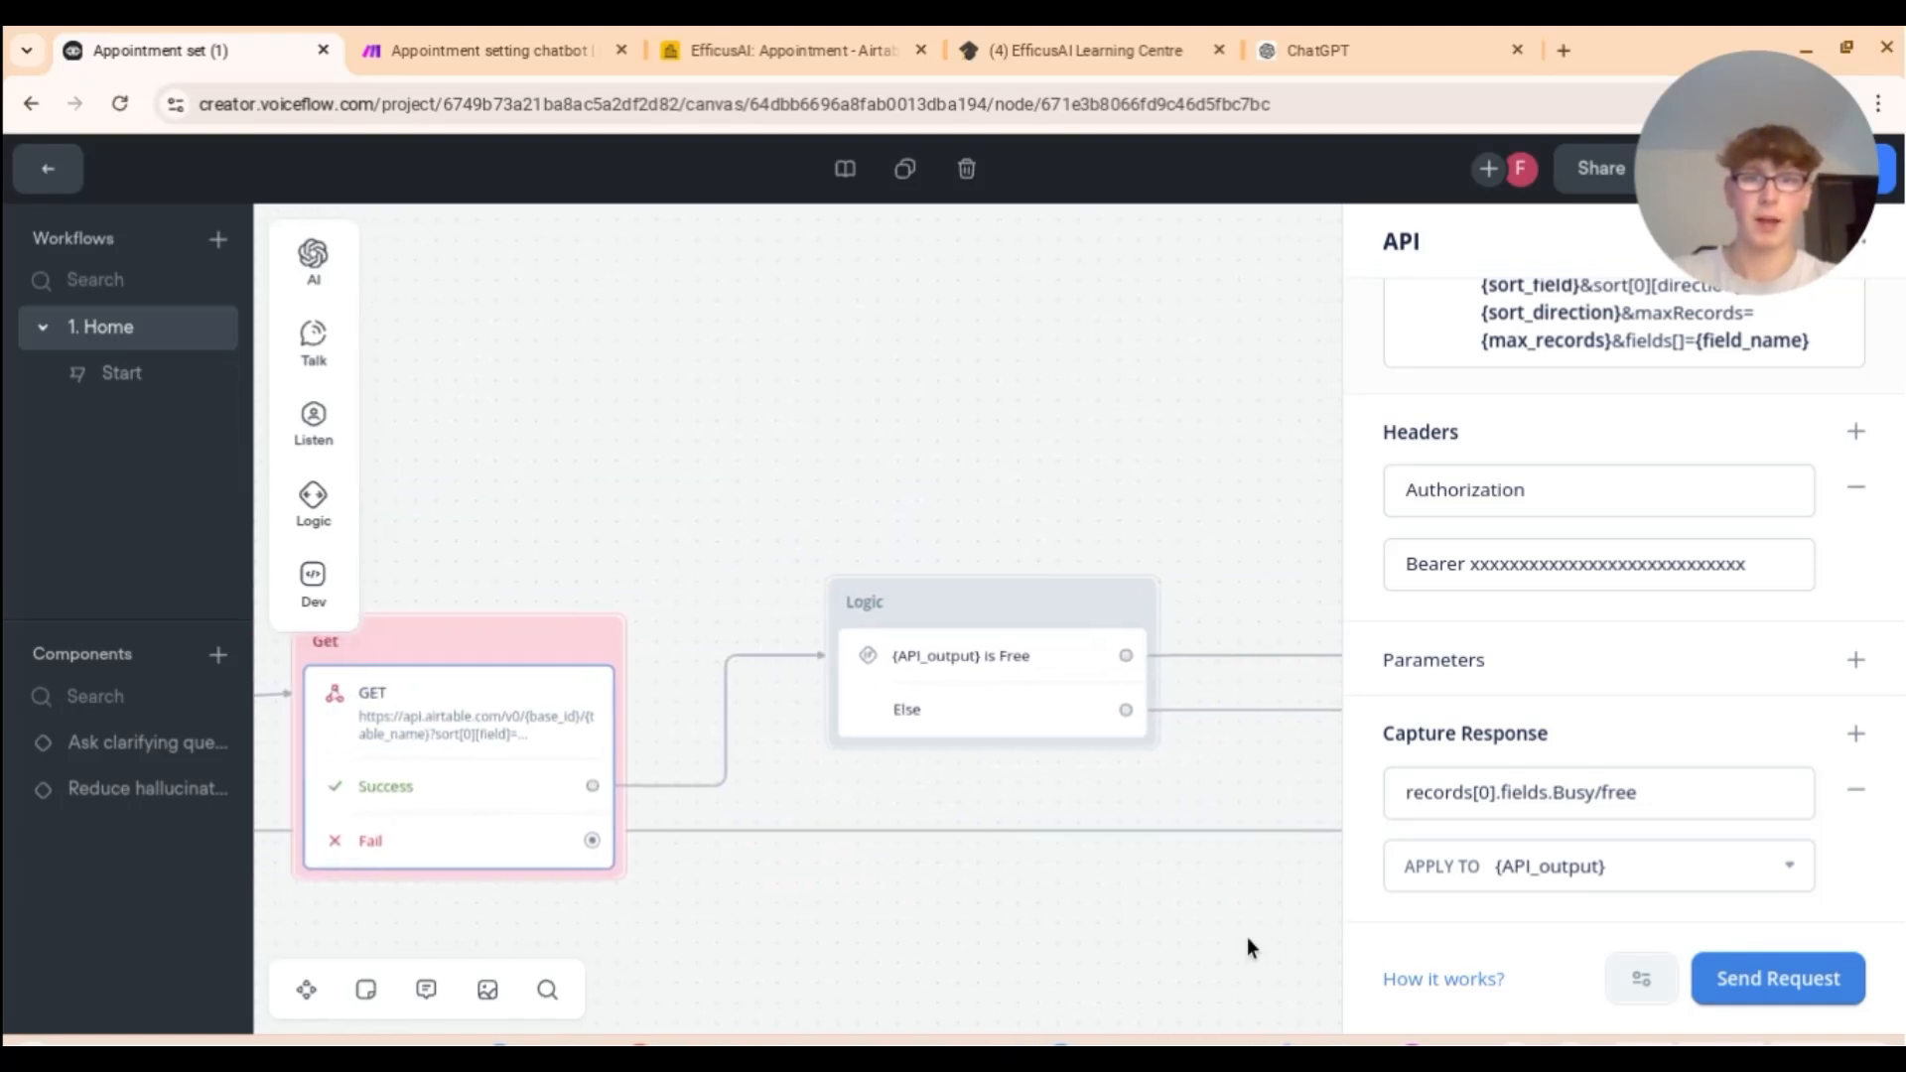
scroll(1246, 937, left, 1)
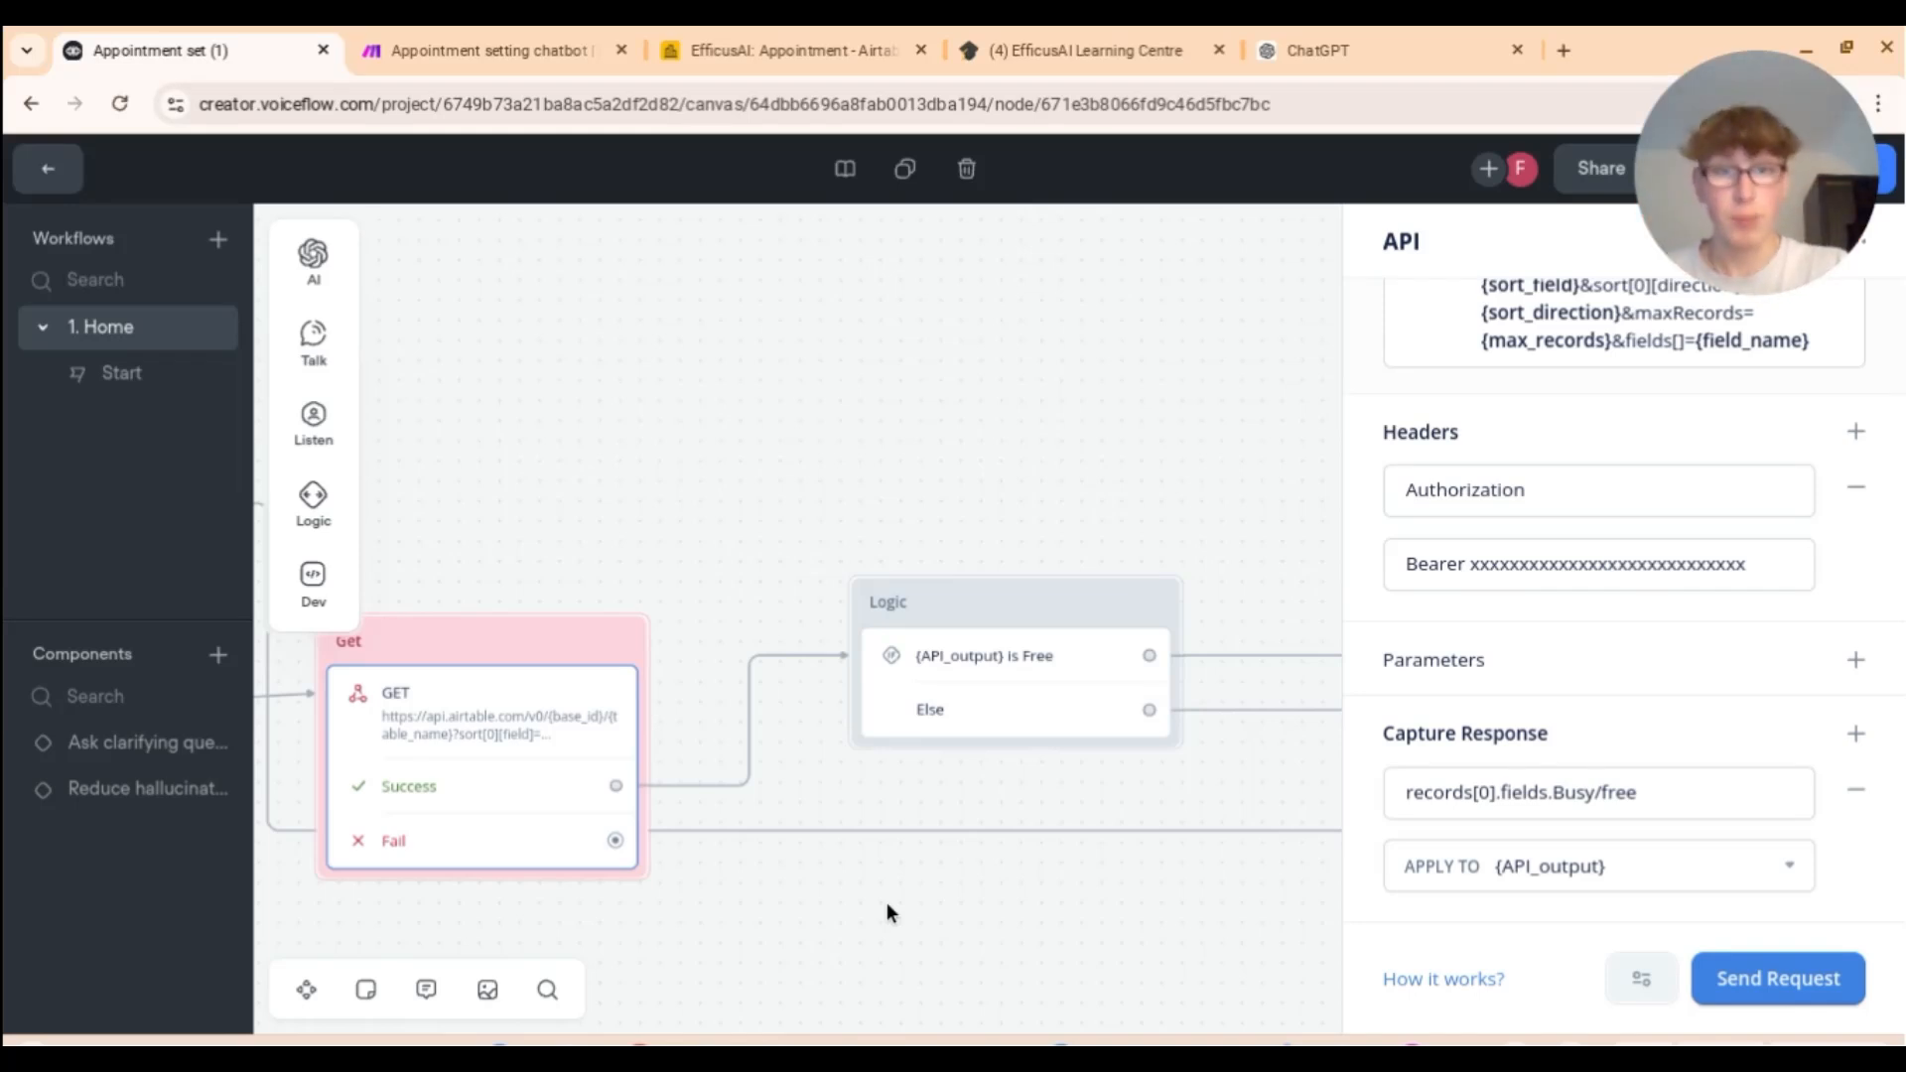
Step: Inspect the Logic step's '{API_output} is Free' condition rule, cross-checking the Airtable appointment table
click(982, 675)
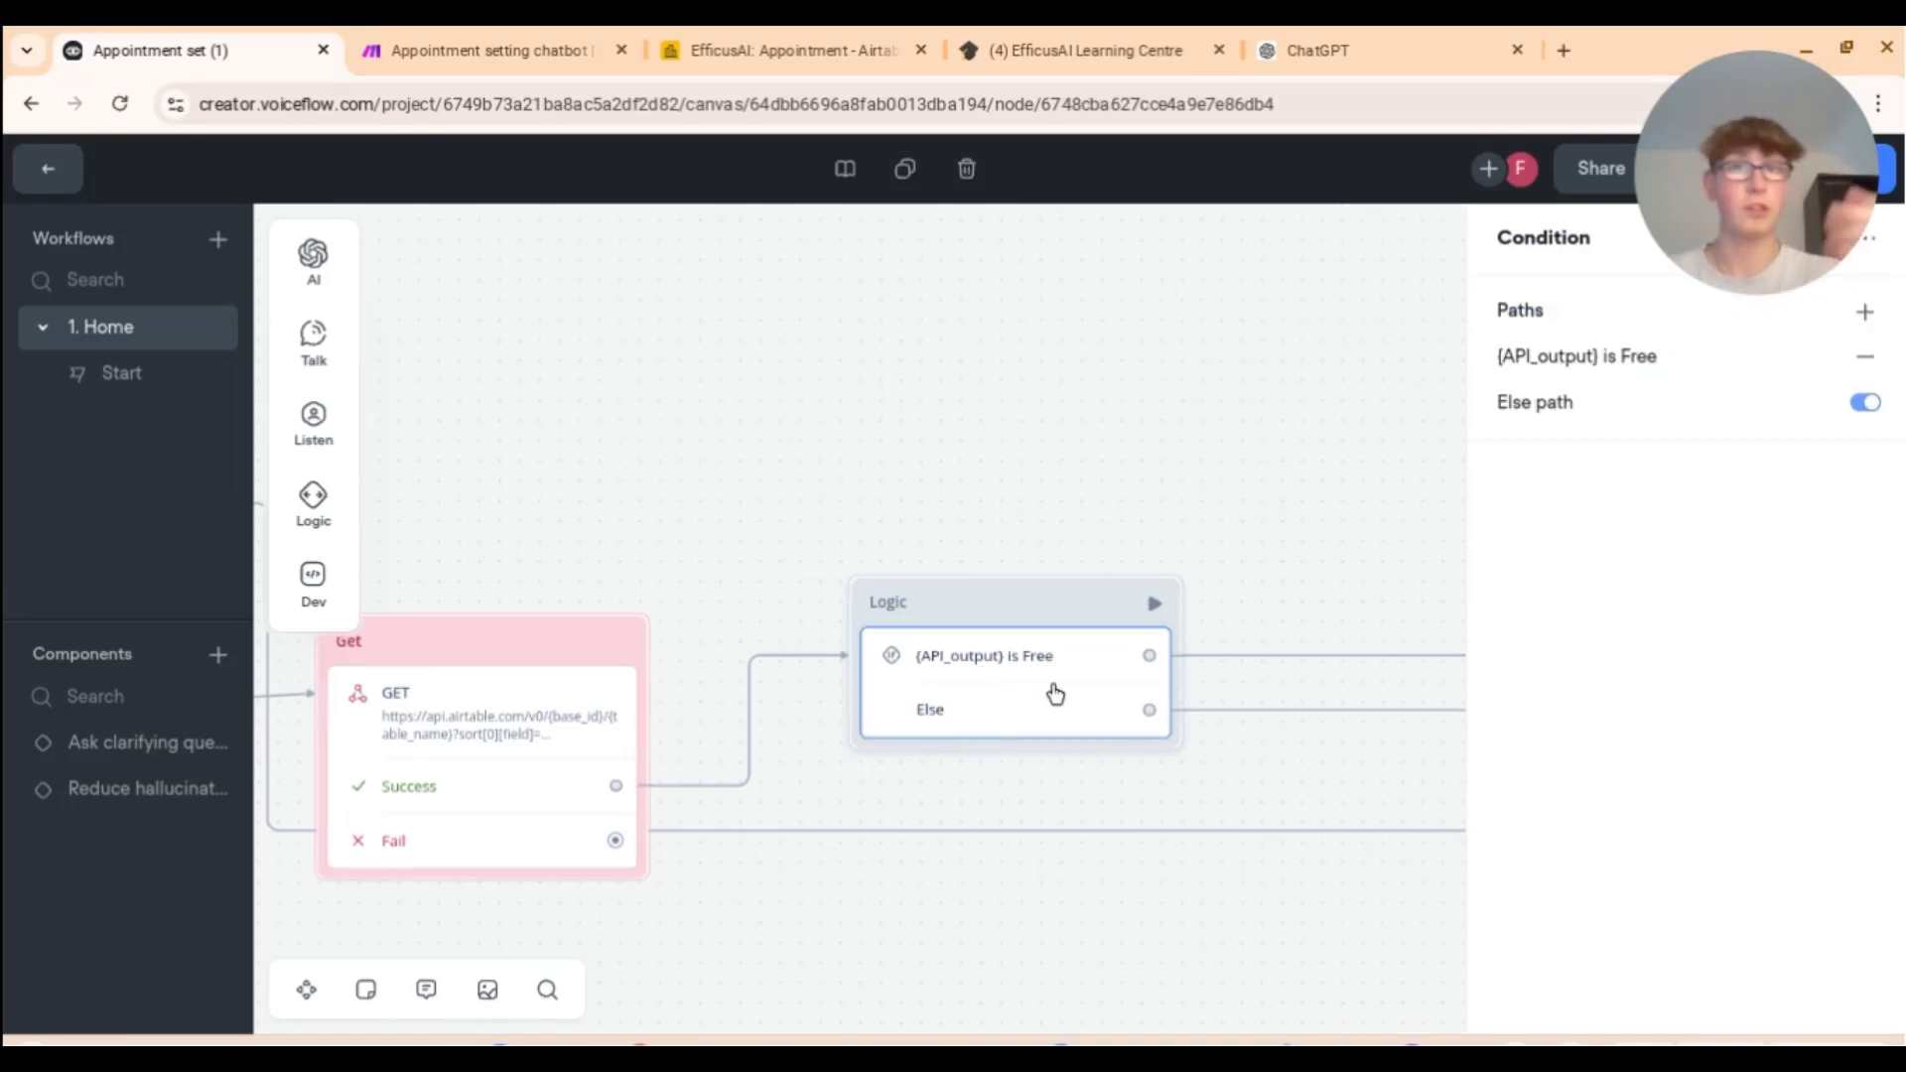
click(1527, 376)
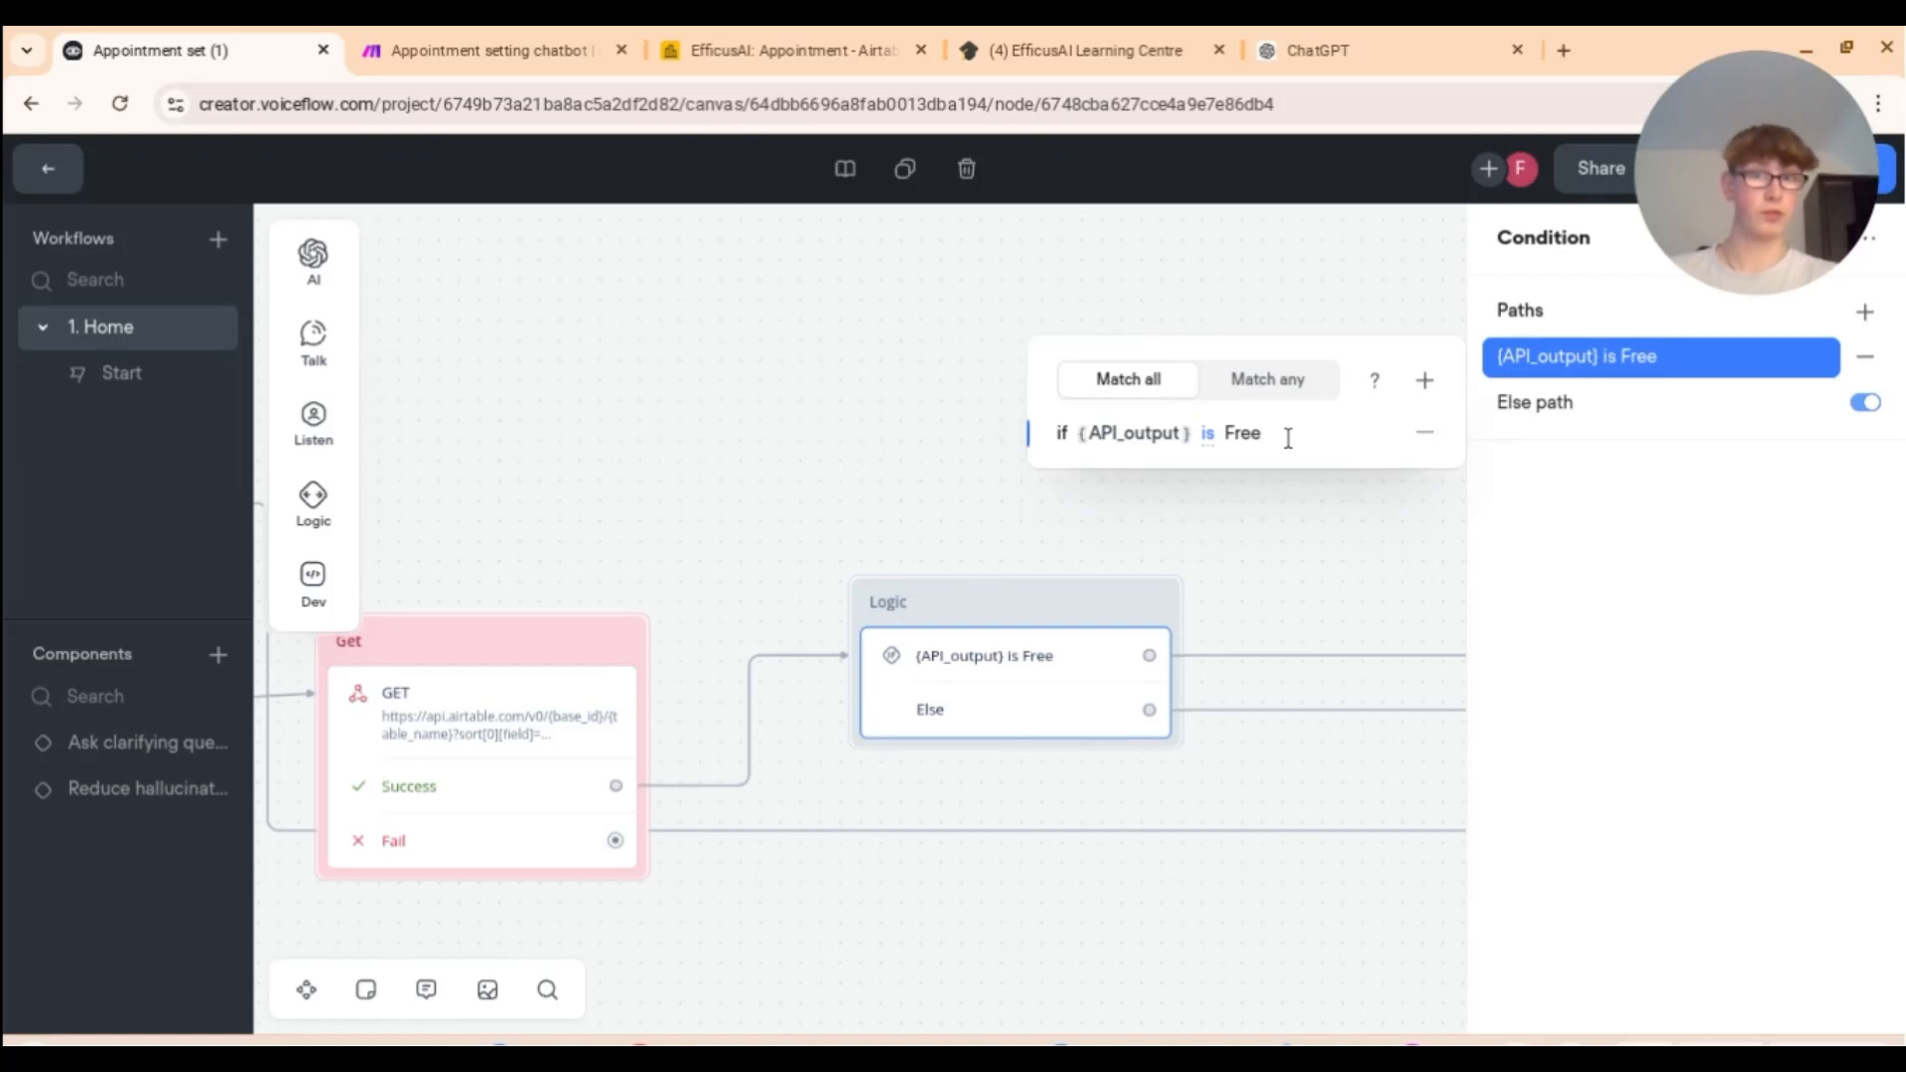
click(681, 43)
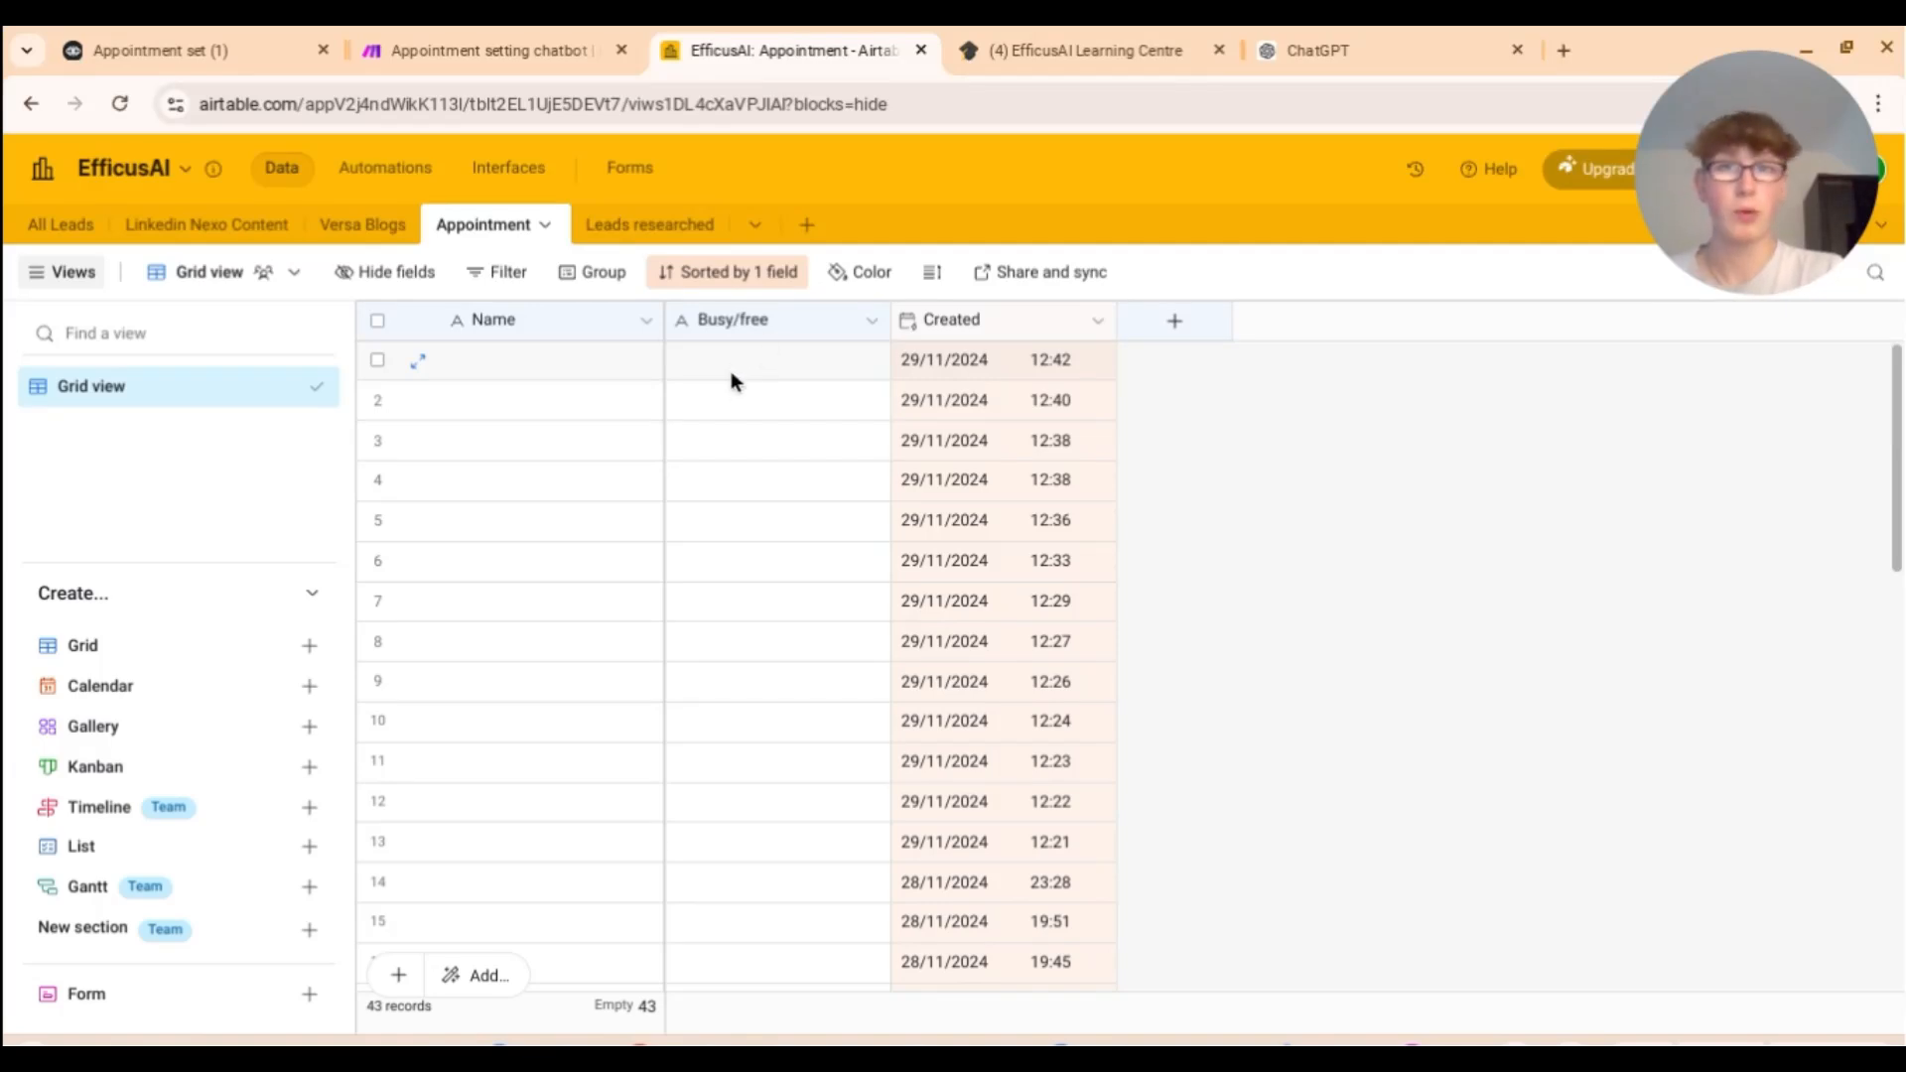
click(278, 50)
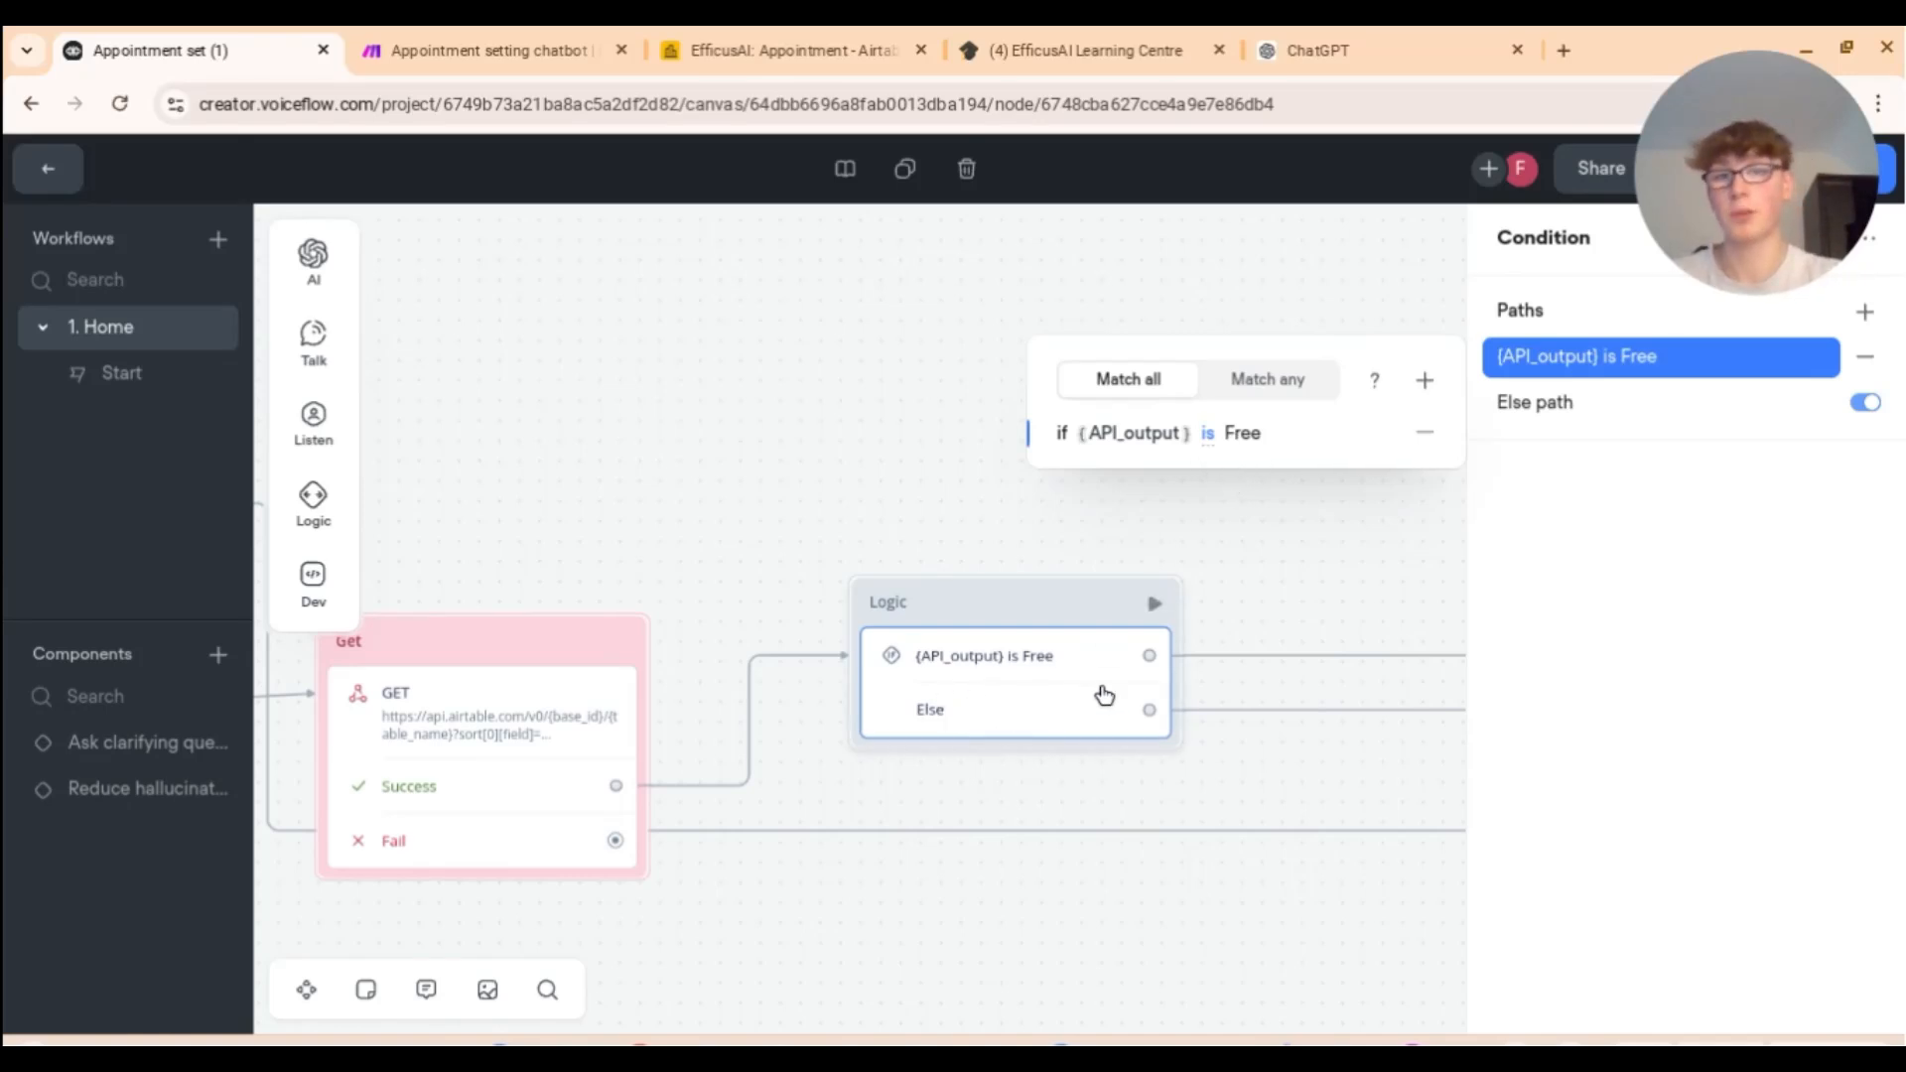
Step: Close the condition settings, review the available/unavailable reply paths and whole flow, then view the Airtable Appointment table
click(986, 546)
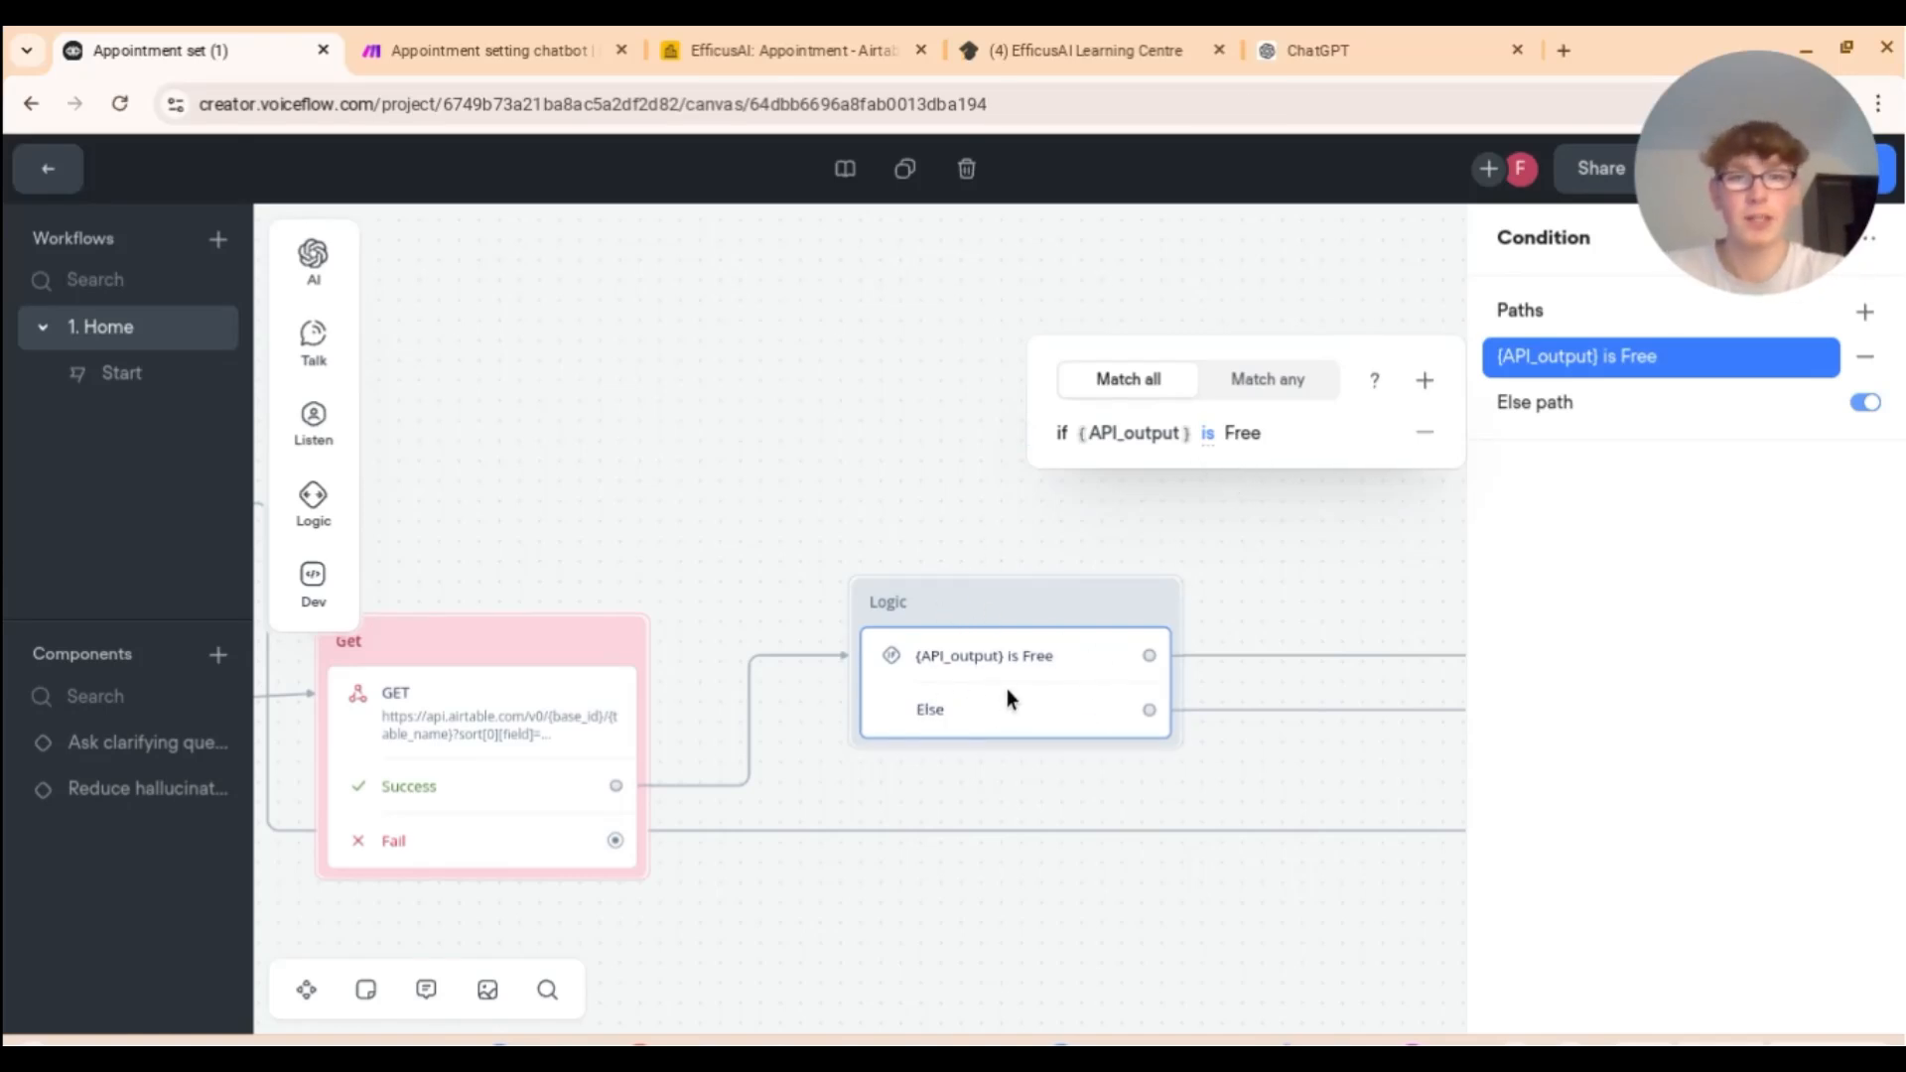
scroll(1006, 688, right, 10)
scroll(983, 770, left, 5)
scroll(1035, 713, left, 12)
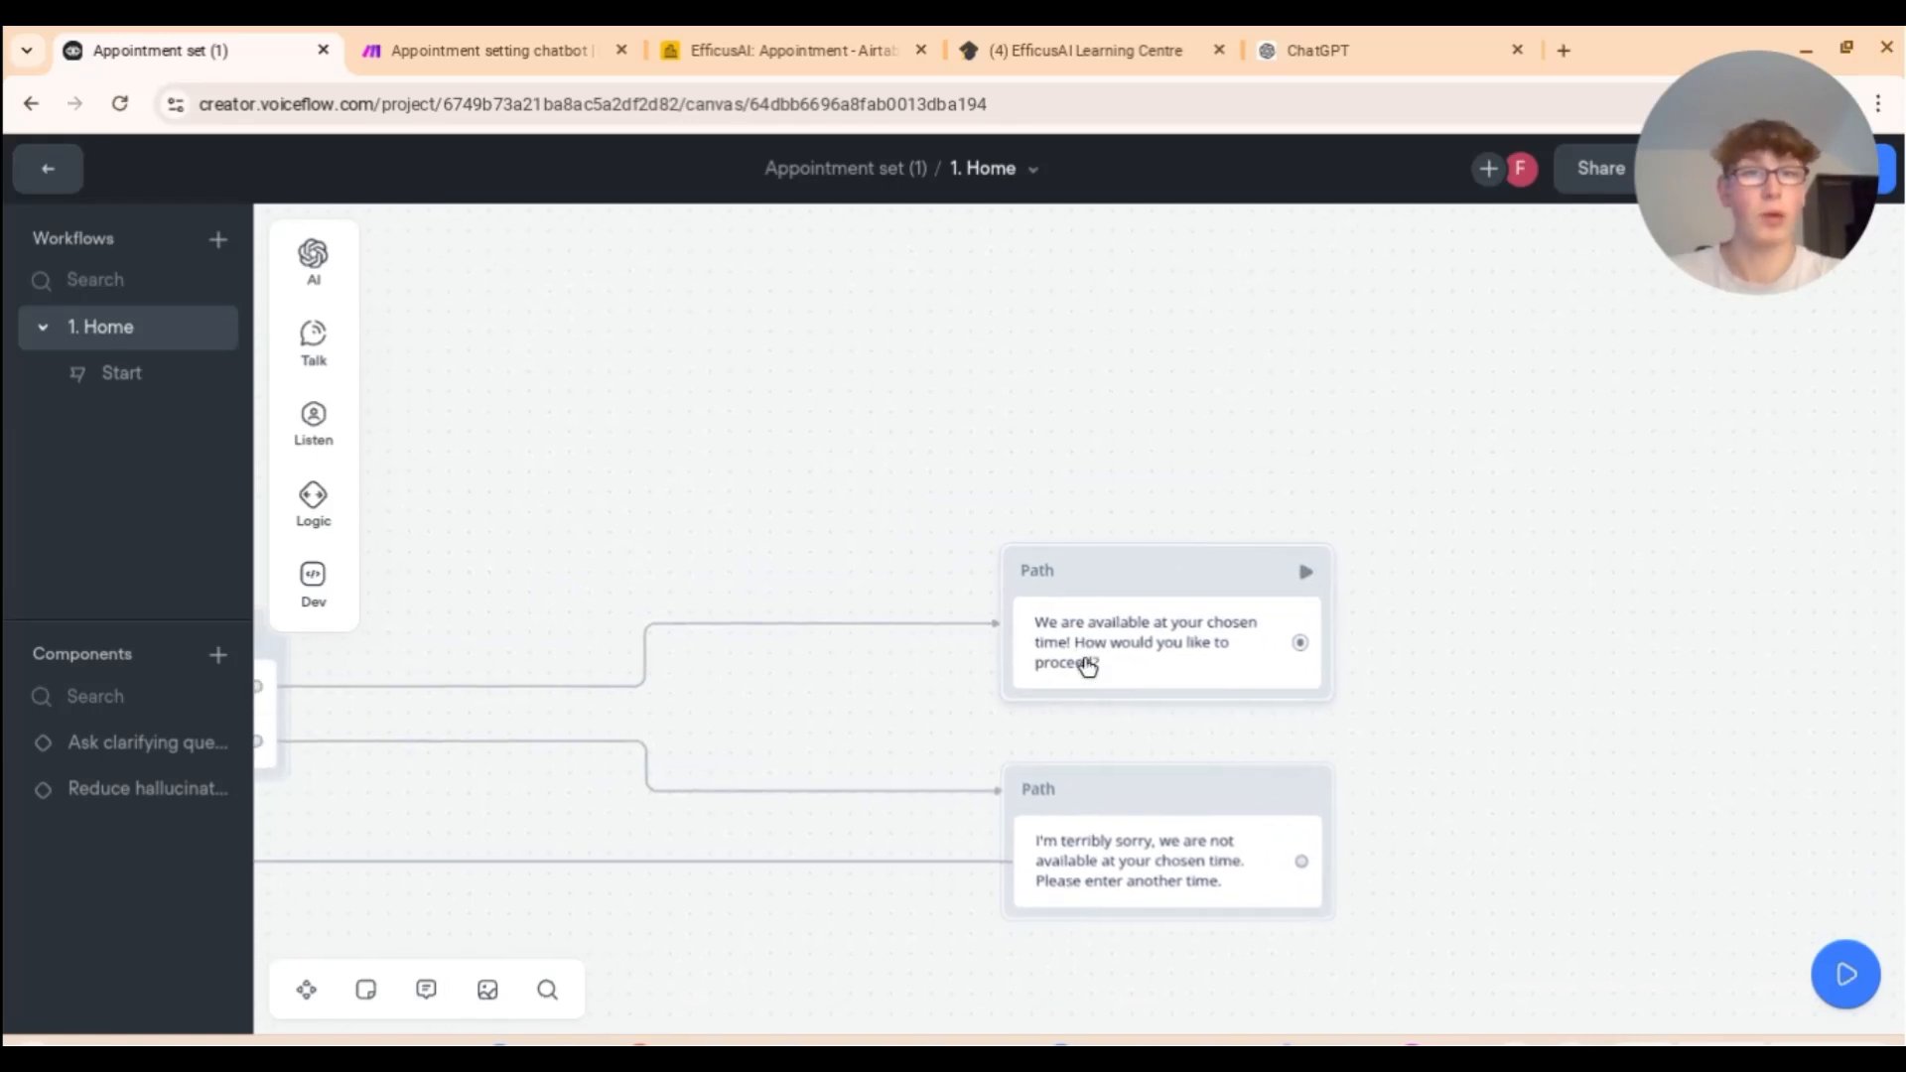
scroll(556, 774, left, 13)
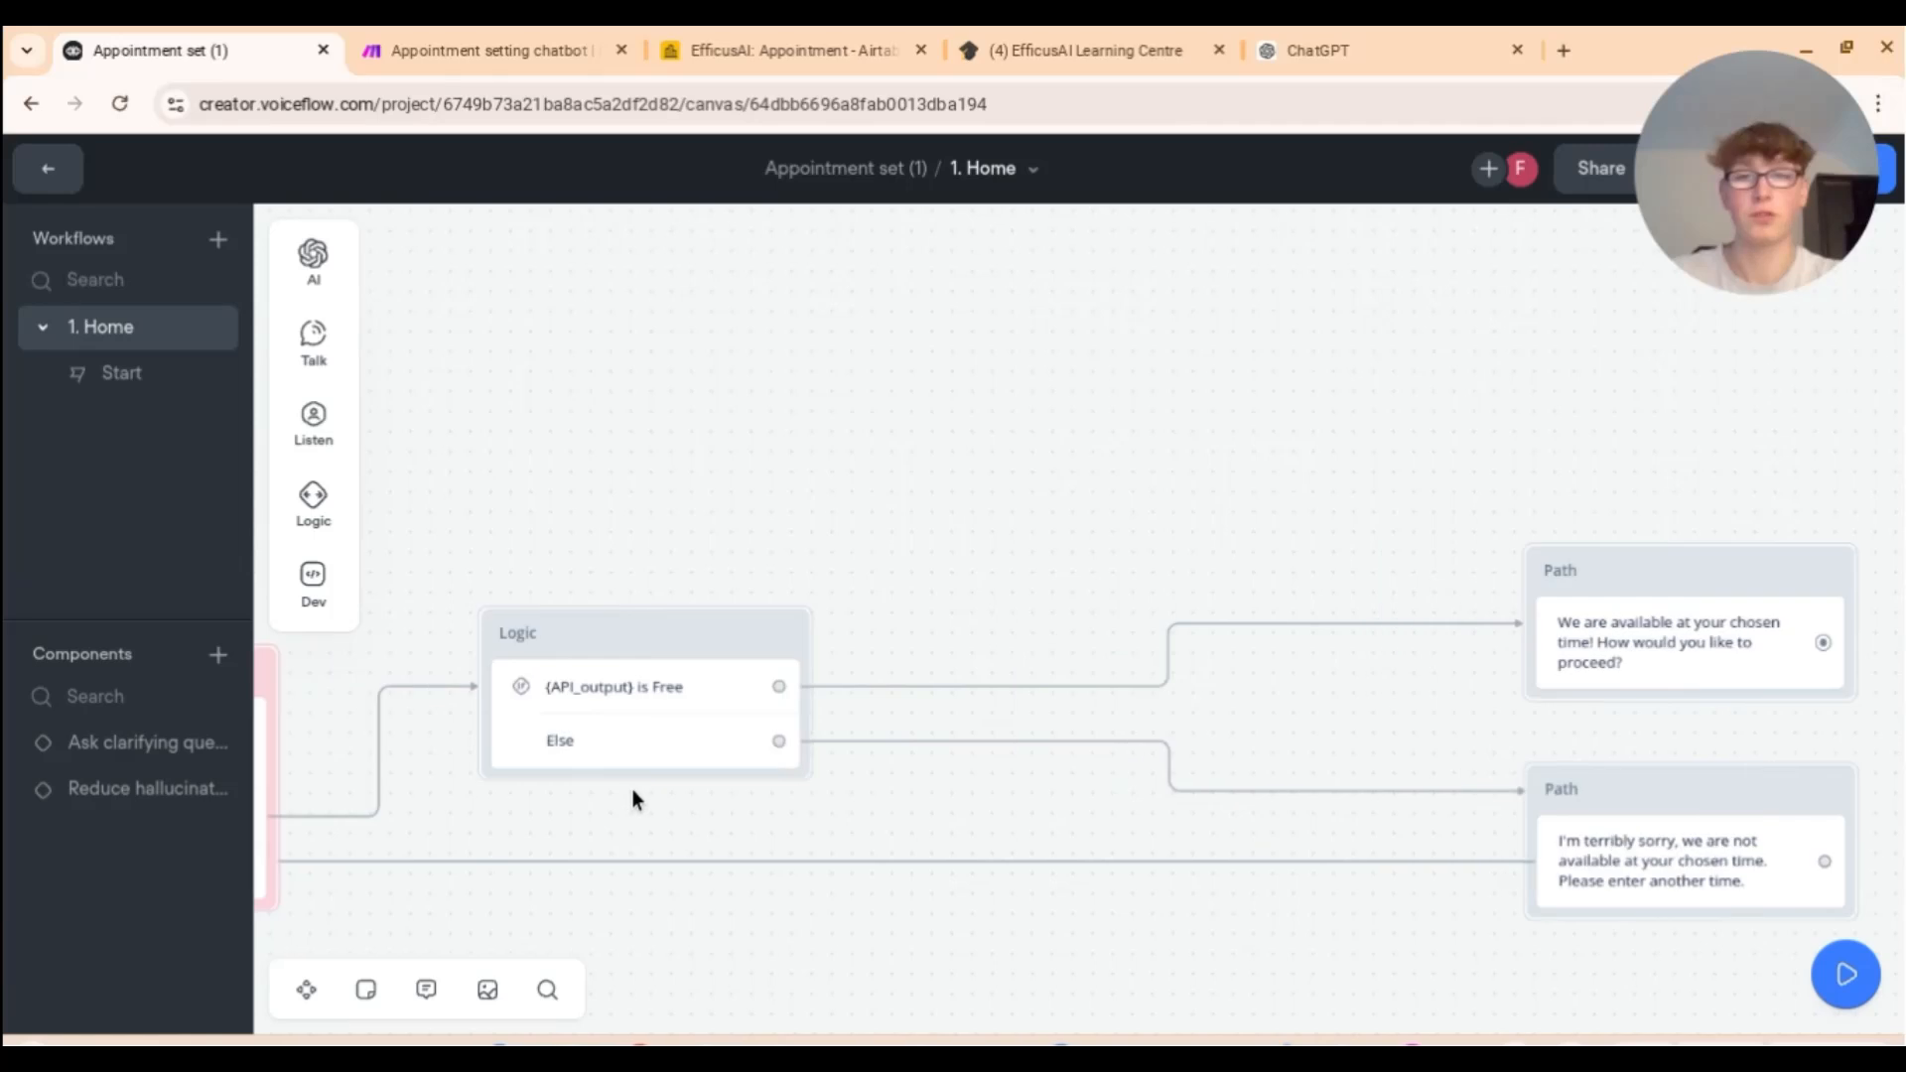
scroll(777, 735, down, 10)
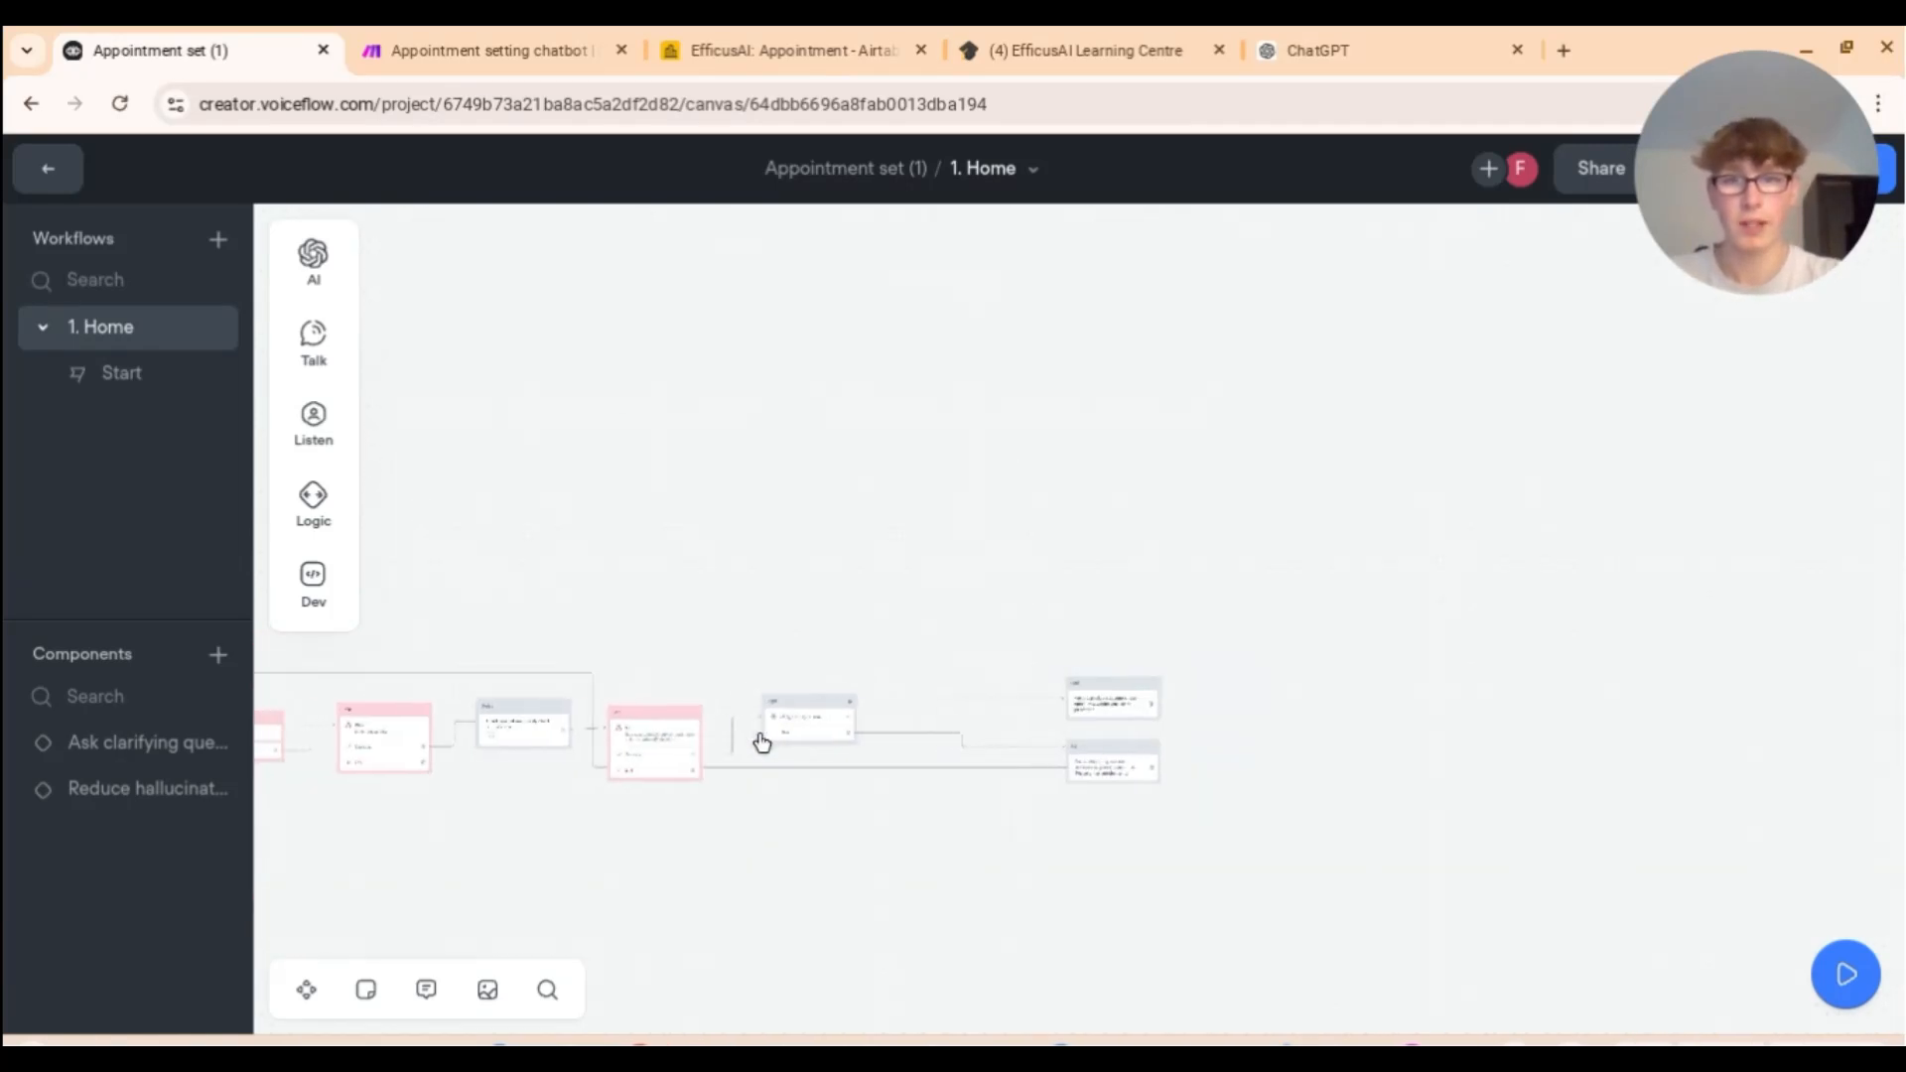
scroll(761, 743, left, 3)
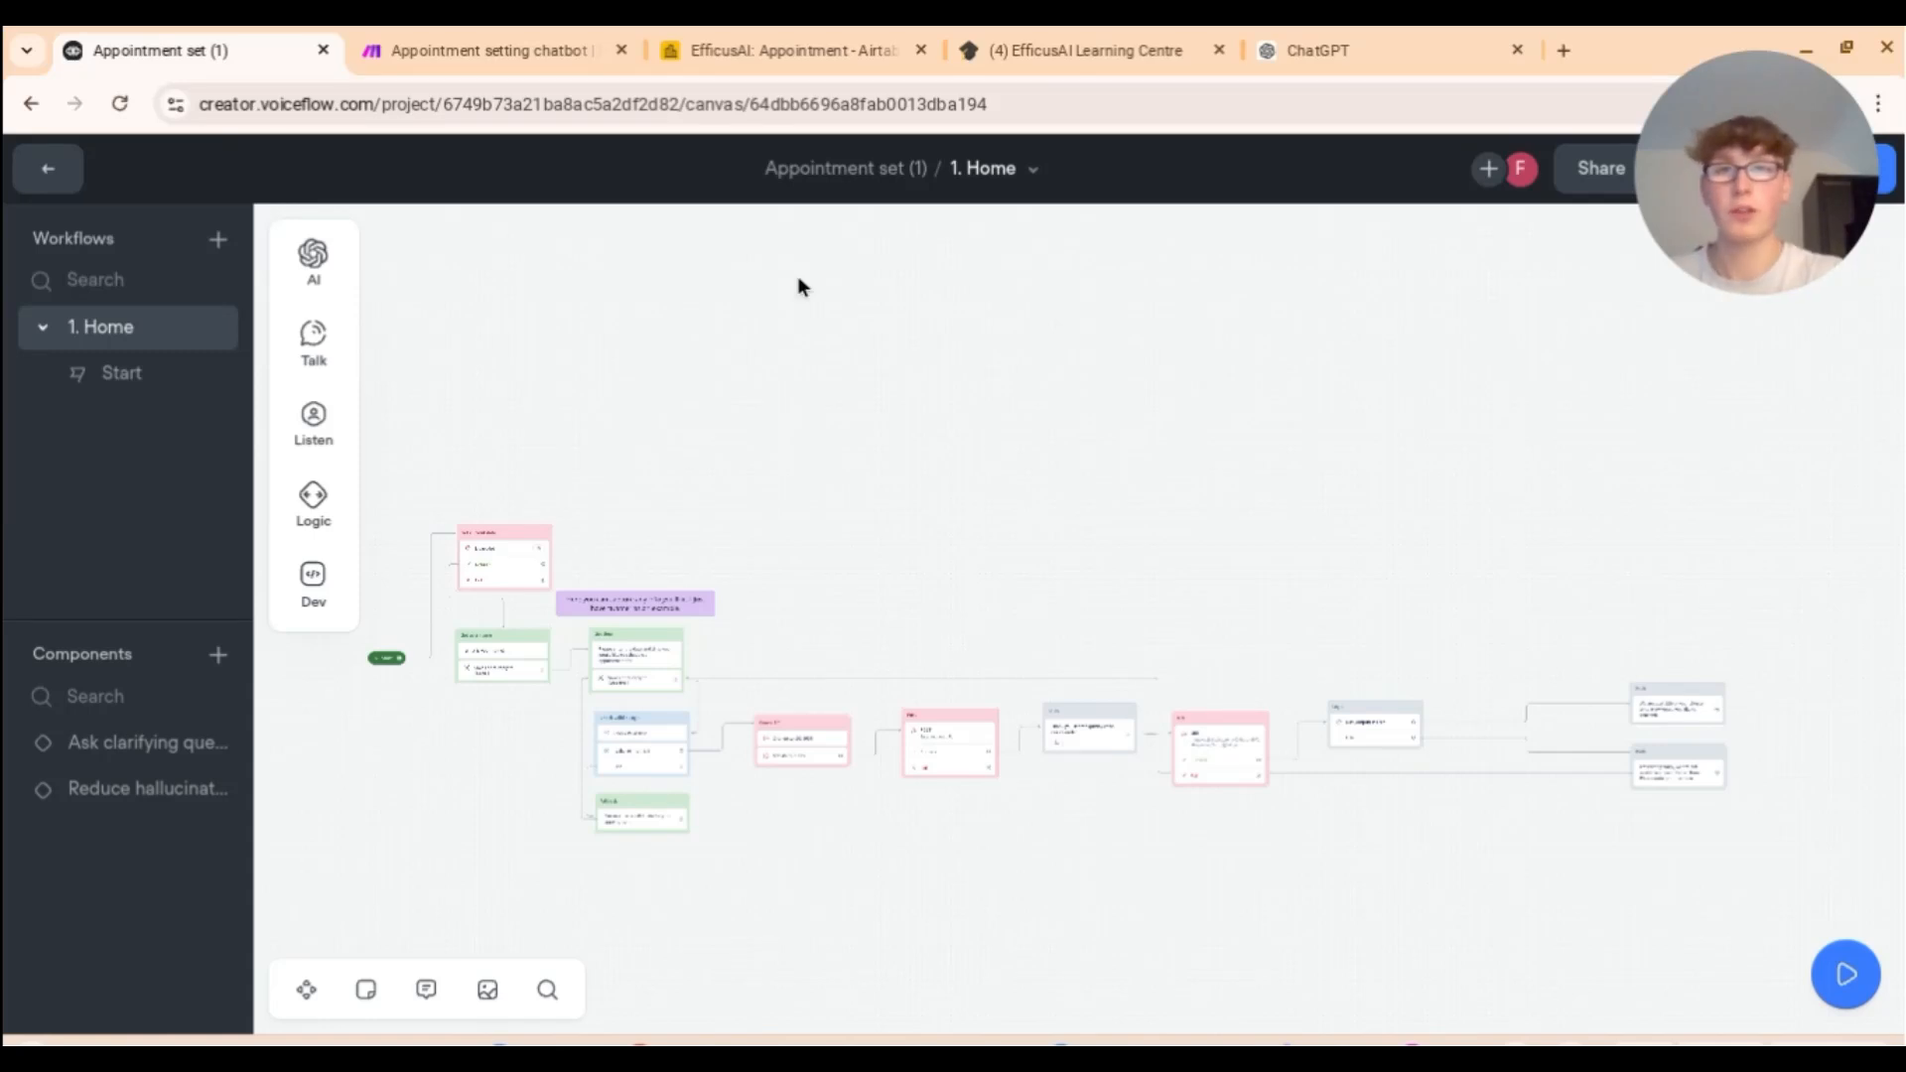
click(768, 54)
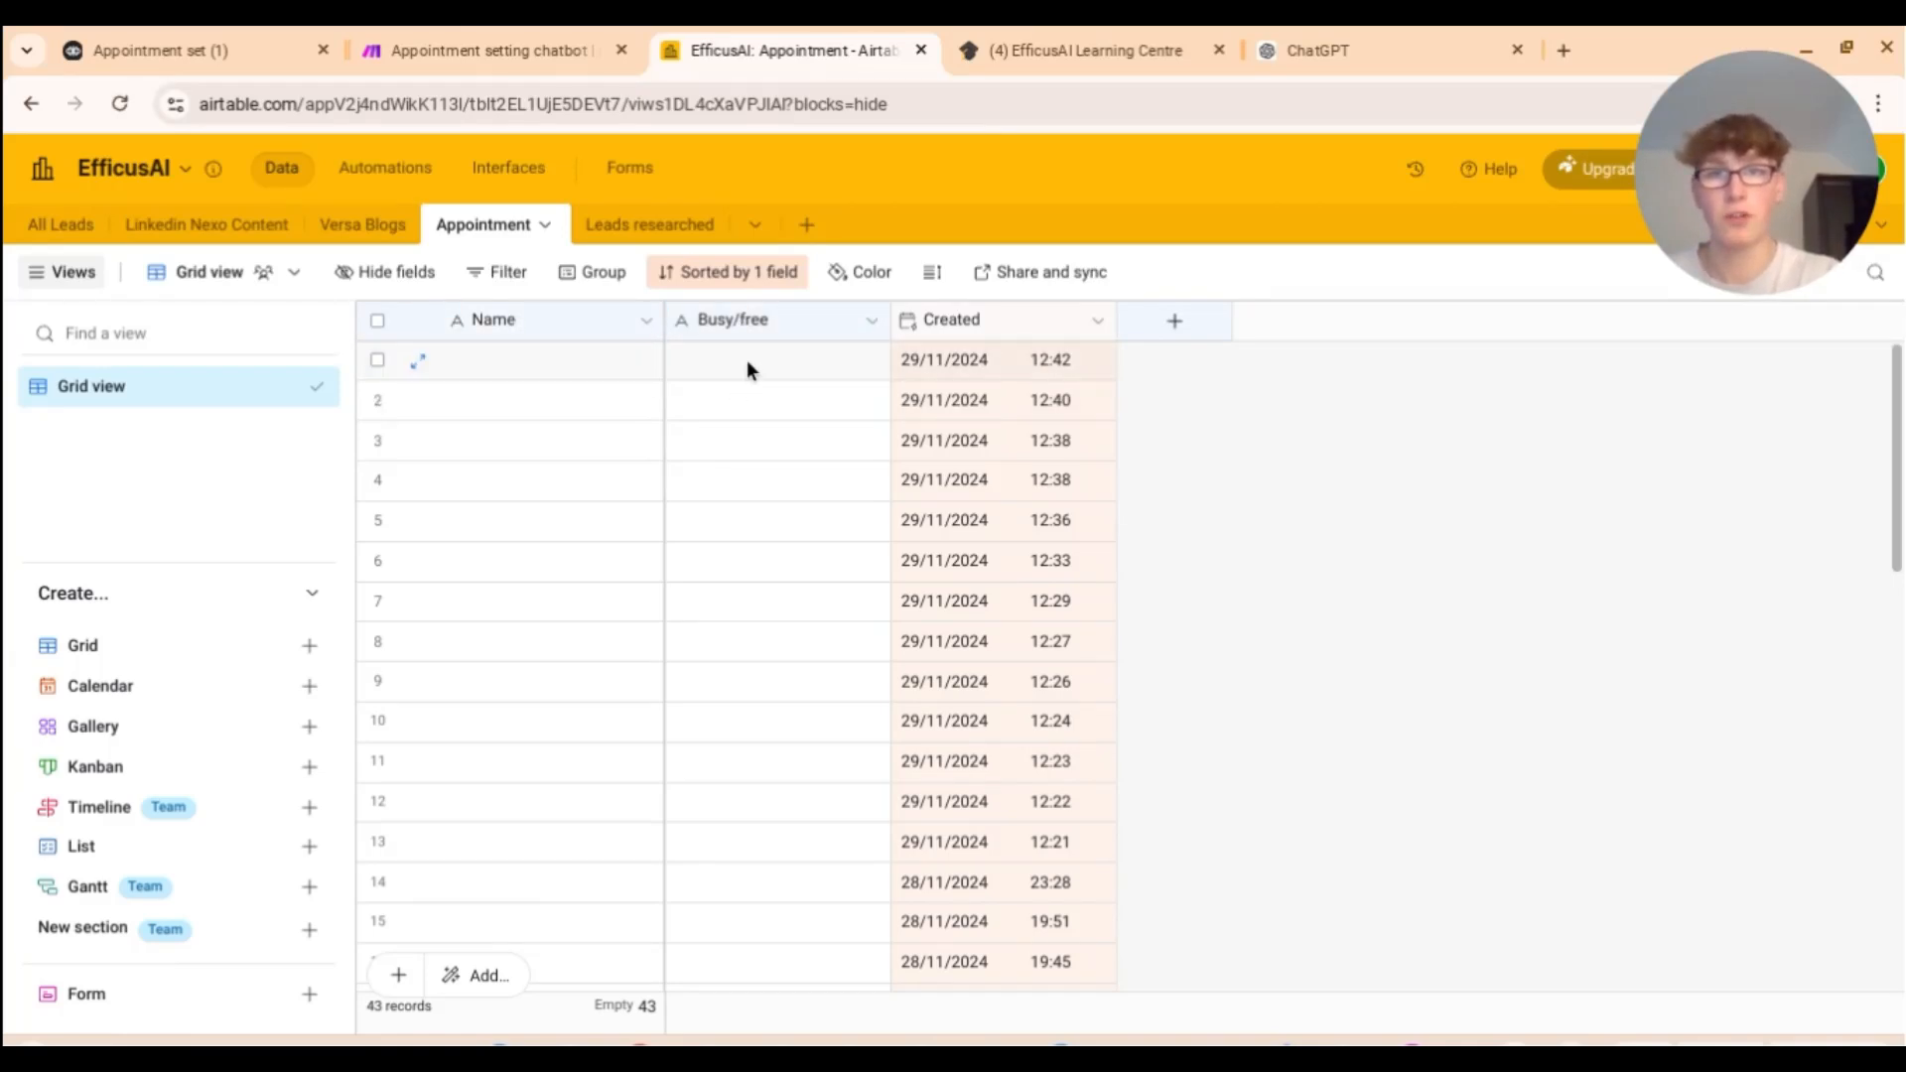
Step: Look over the Make appointment scenario, then return to the Voiceflow 'Appointment set (1)' canvas
click(486, 49)
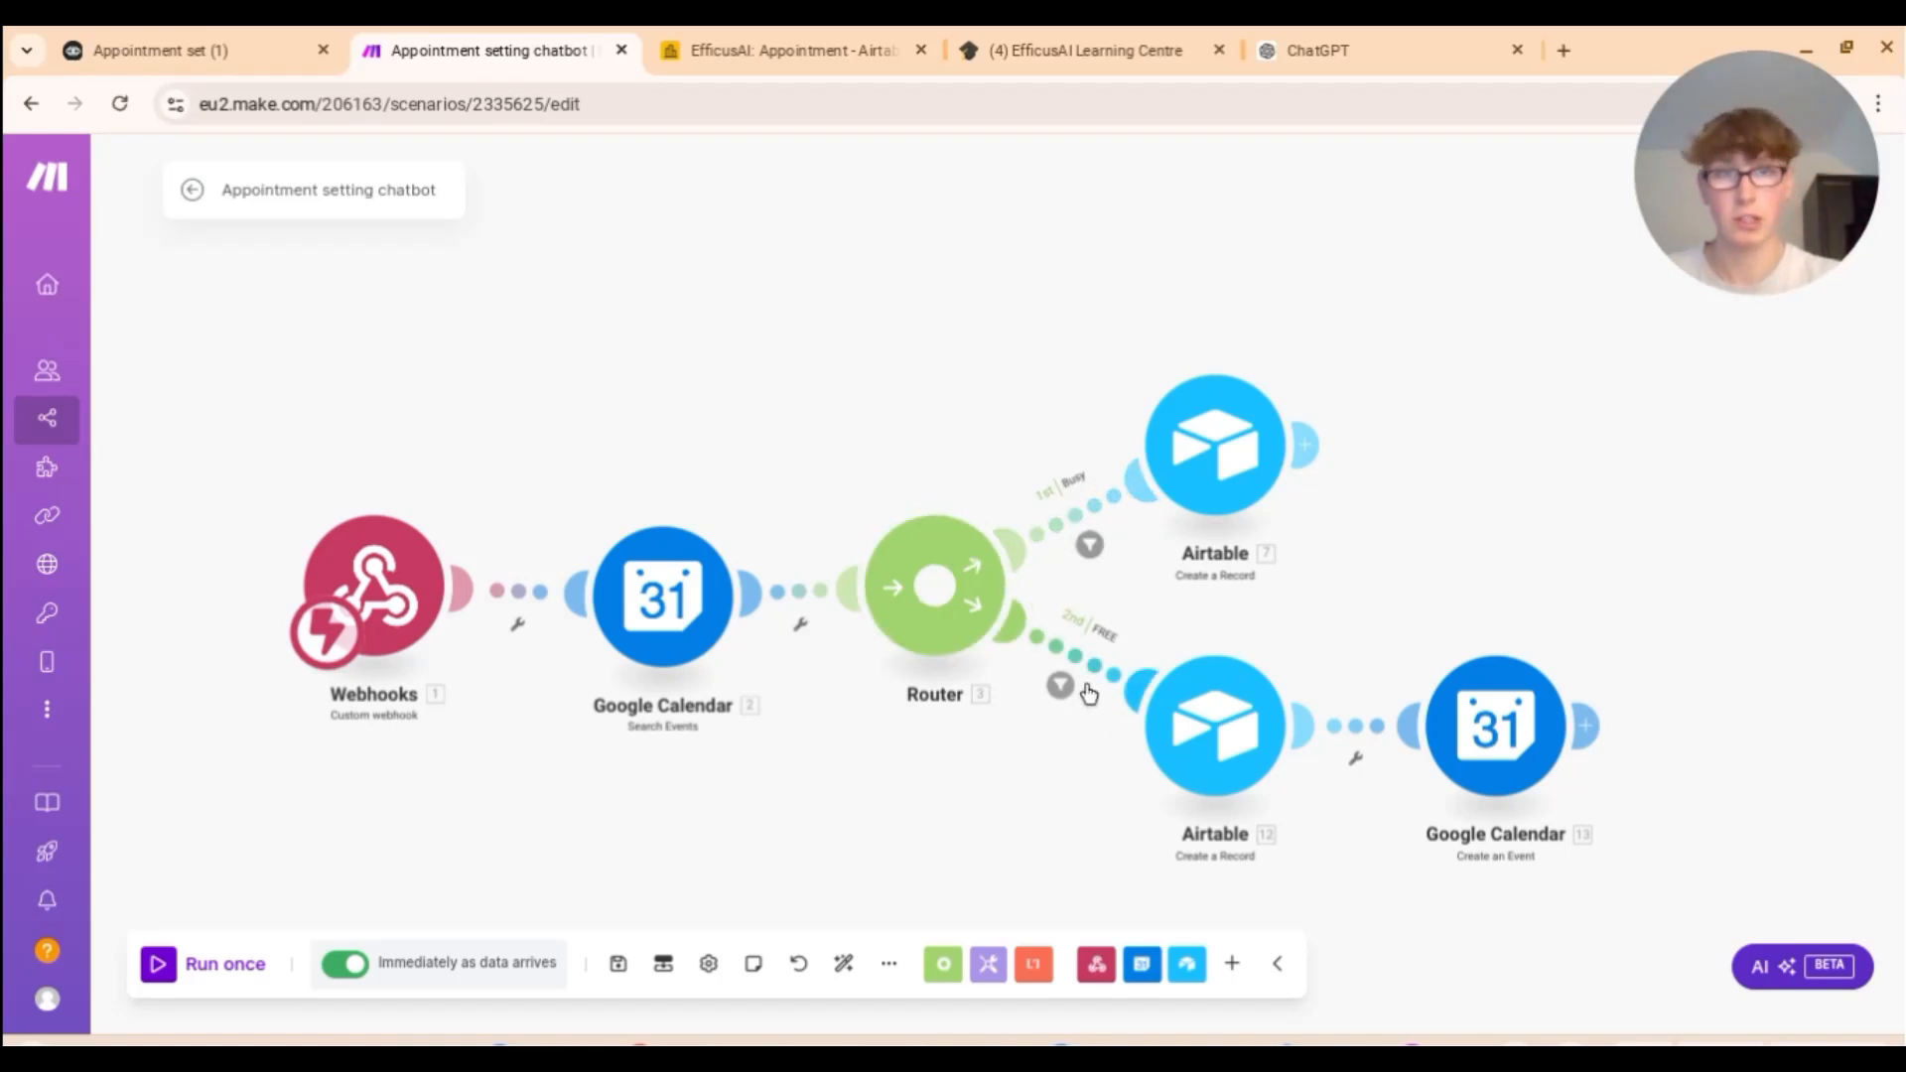
click(241, 30)
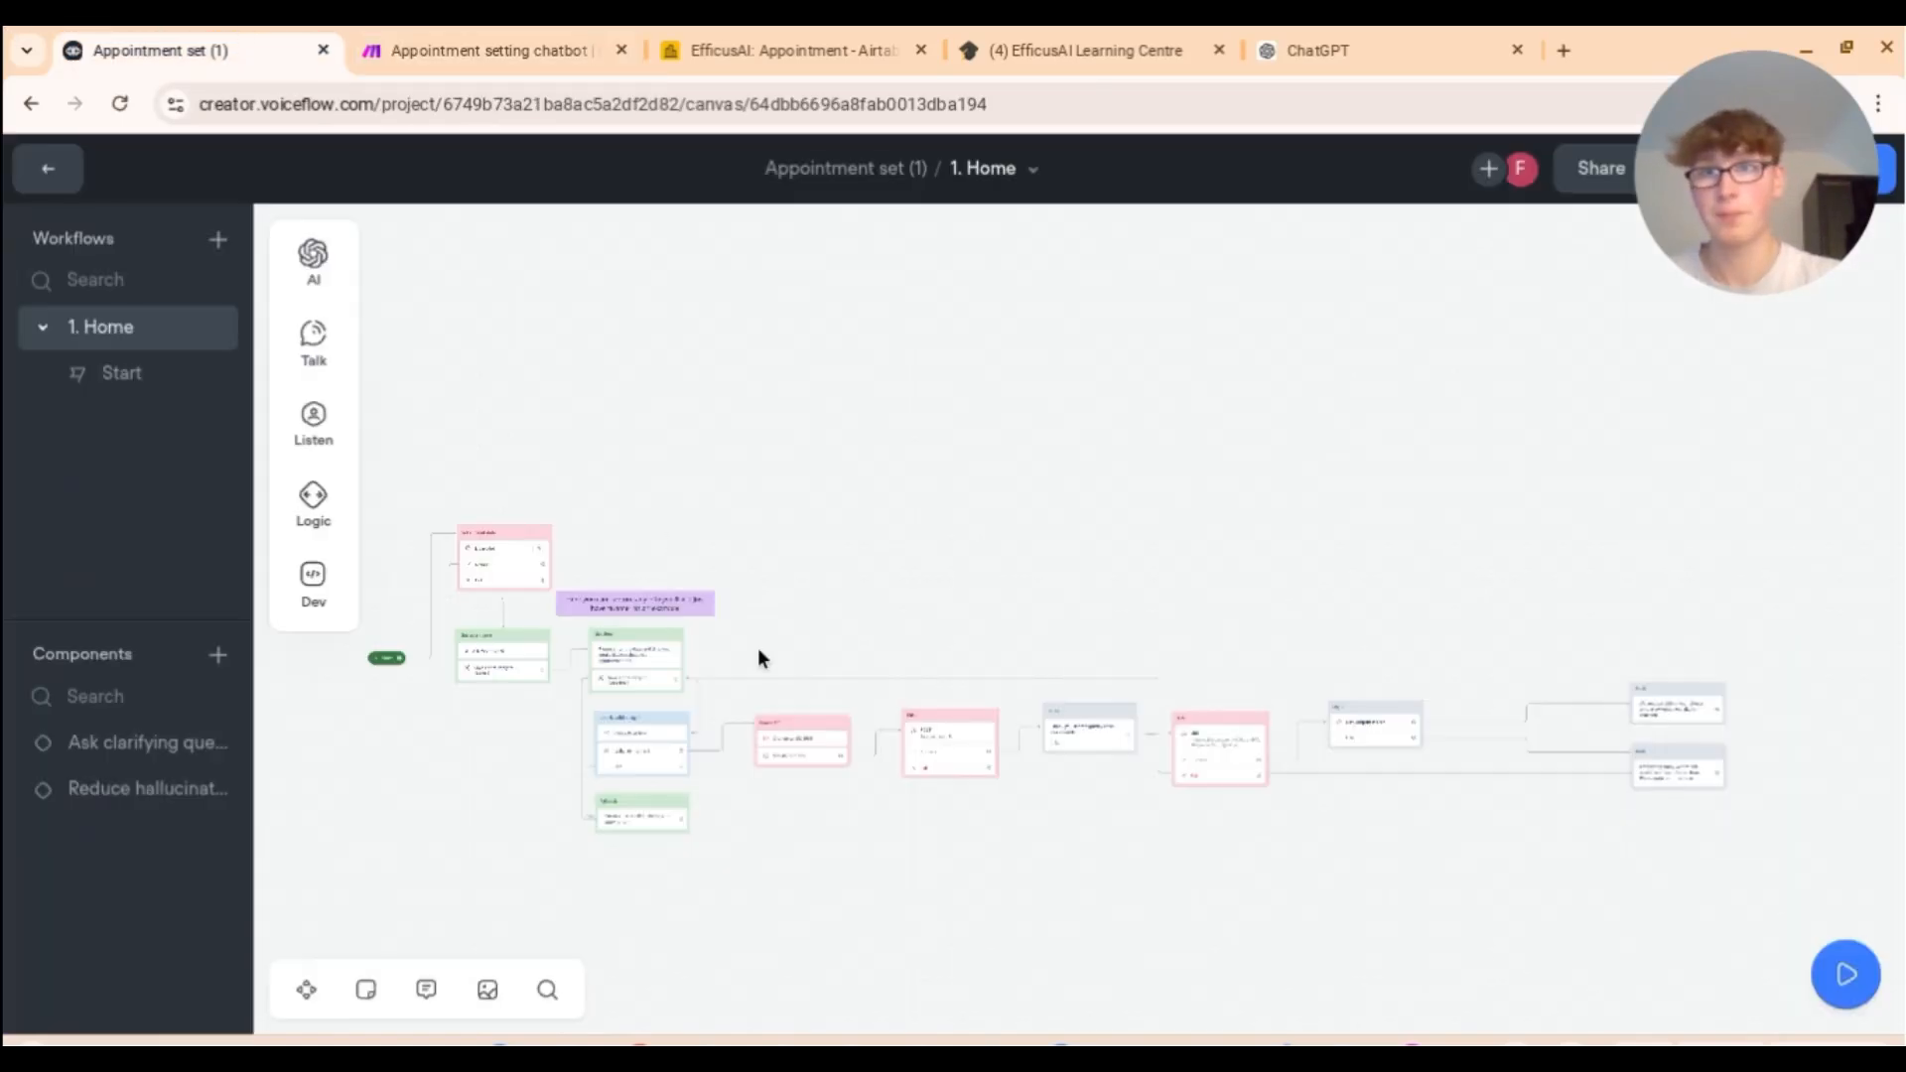